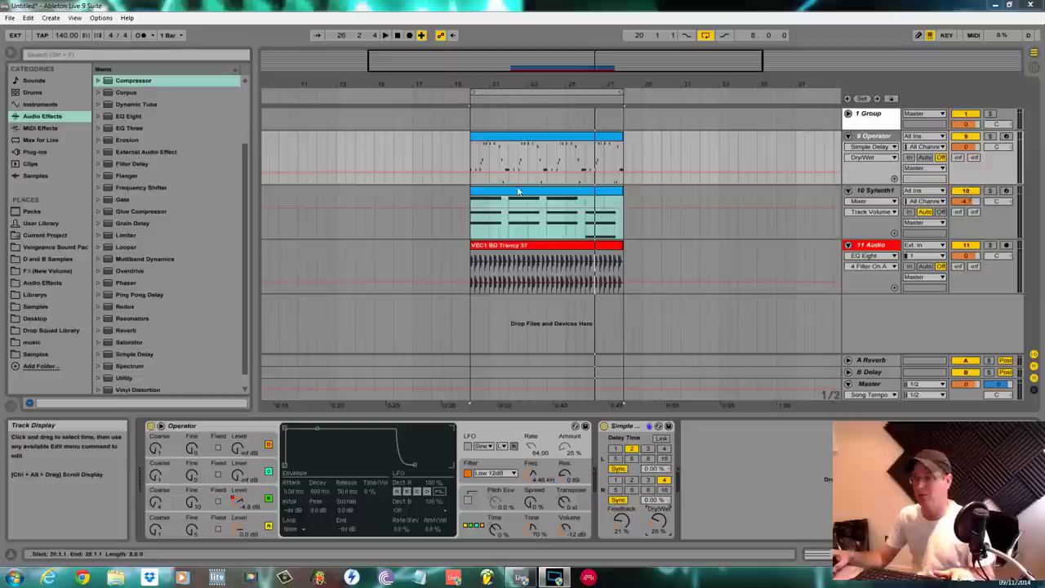
Show Operator's oscillator B level automation on its track, then play the soloed Operator track from bar 20 and stop playback.
{"action": "left_click", "coordinate": [238, 500]}
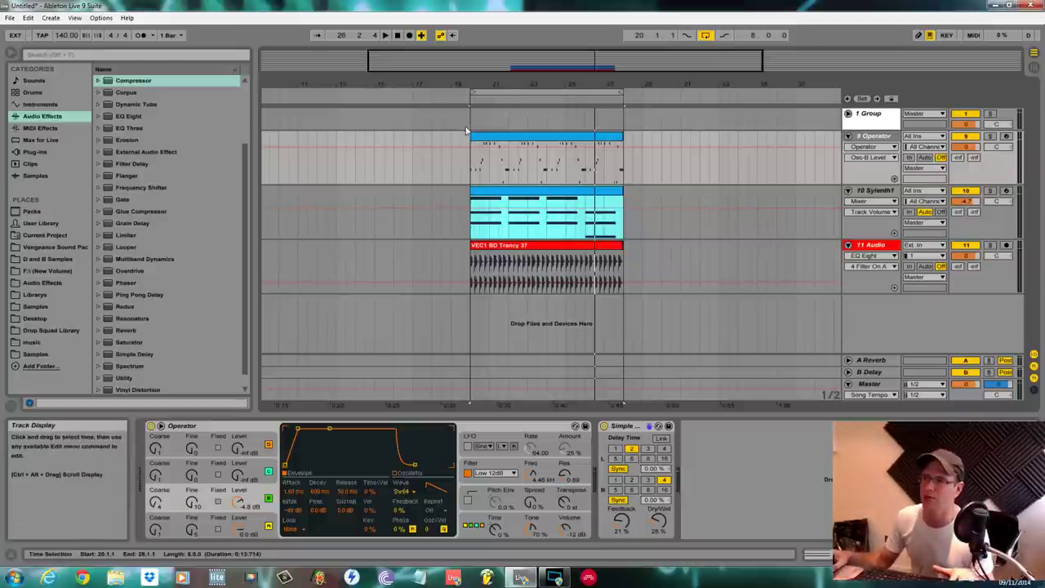
{"action": "left_click", "coordinate": [472, 160]}
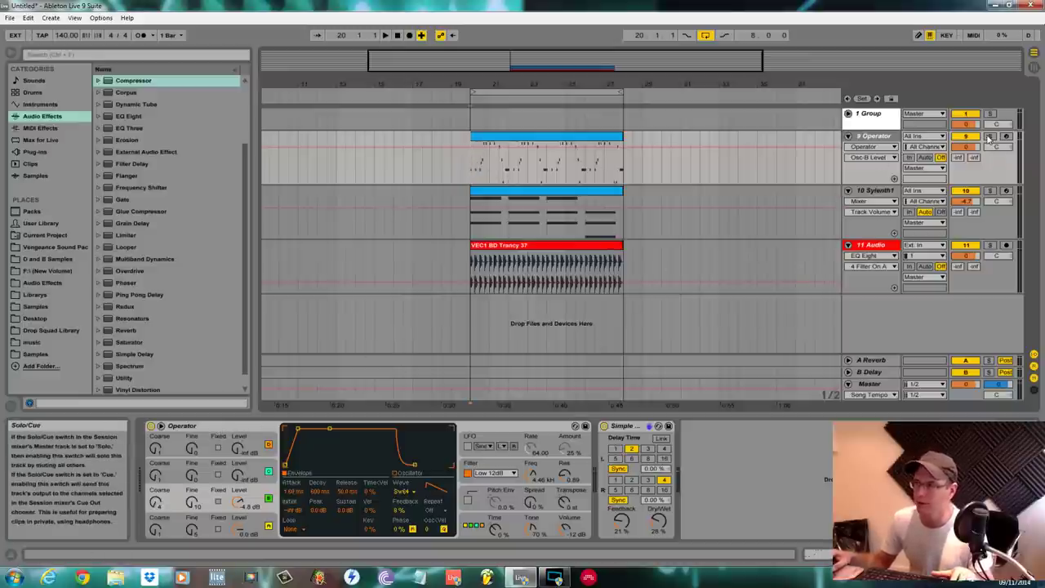
{"action": "key", "text": "space"}
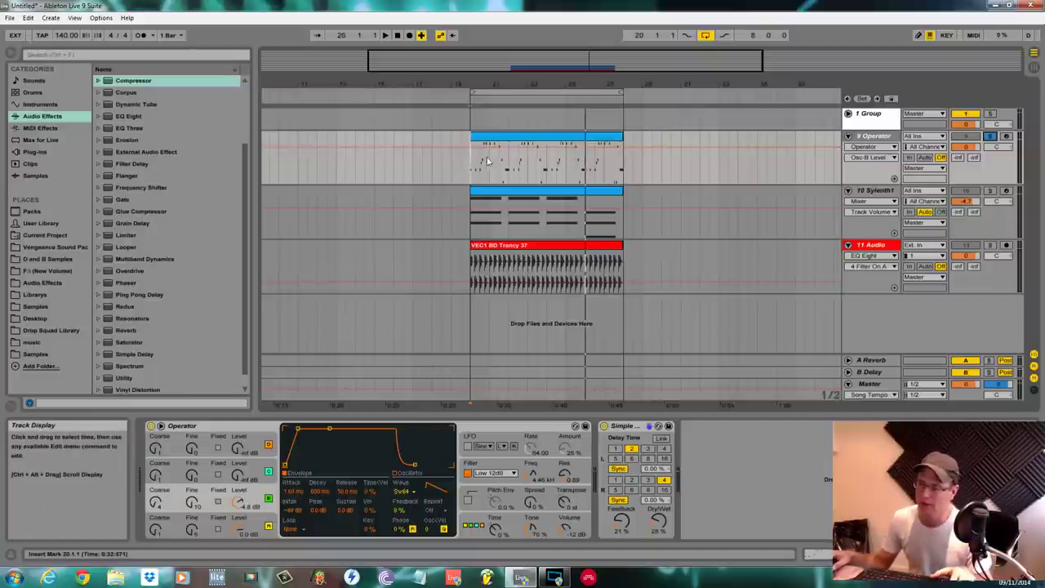
{"action": "key", "text": "space"}
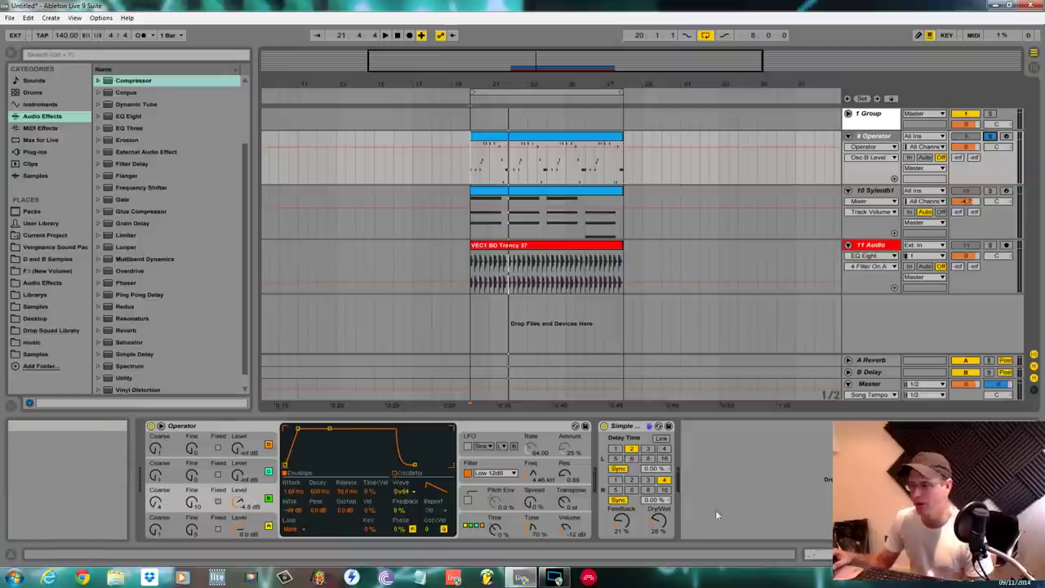
Show the Simple Delay's Dry/Wet automation on the Operator track, make the track taller, and narrow the browser to widen the arrangement.
{"action": "left_click", "coordinate": [657, 525]}
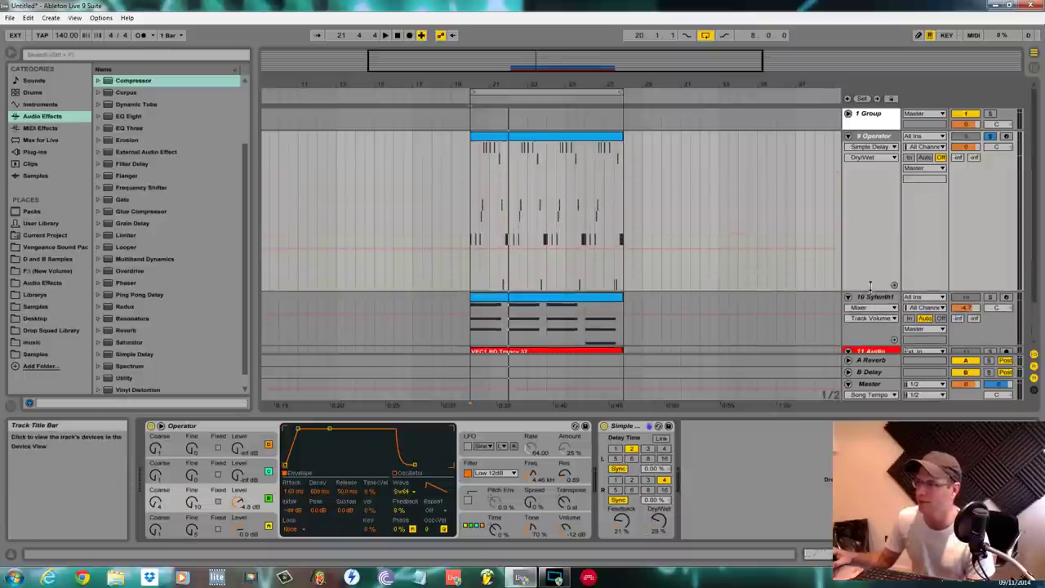
{"action": "left_click_drag", "start_coordinate": [868, 184], "coordinate": [869, 289]}
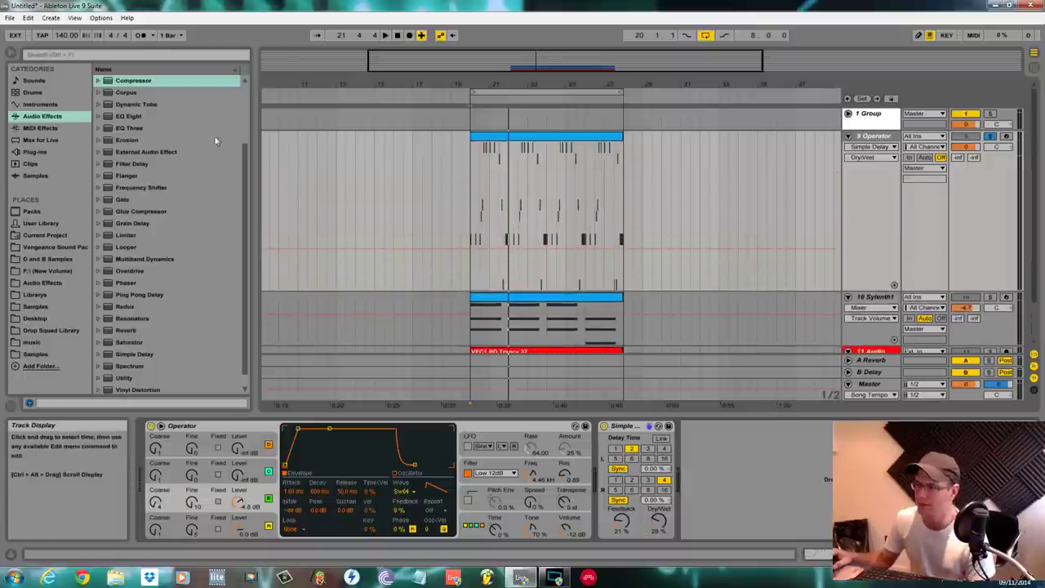
{"action": "left_click_drag", "start_coordinate": [254, 170], "coordinate": [52, 188]}
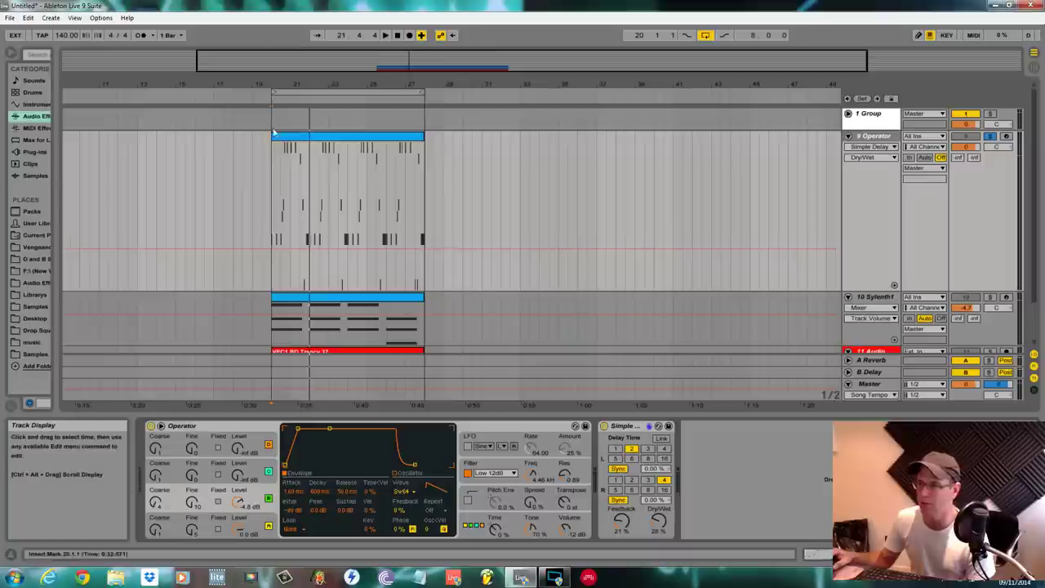
{"action": "left_click_drag", "start_coordinate": [373, 82], "coordinate": [648, 106]}
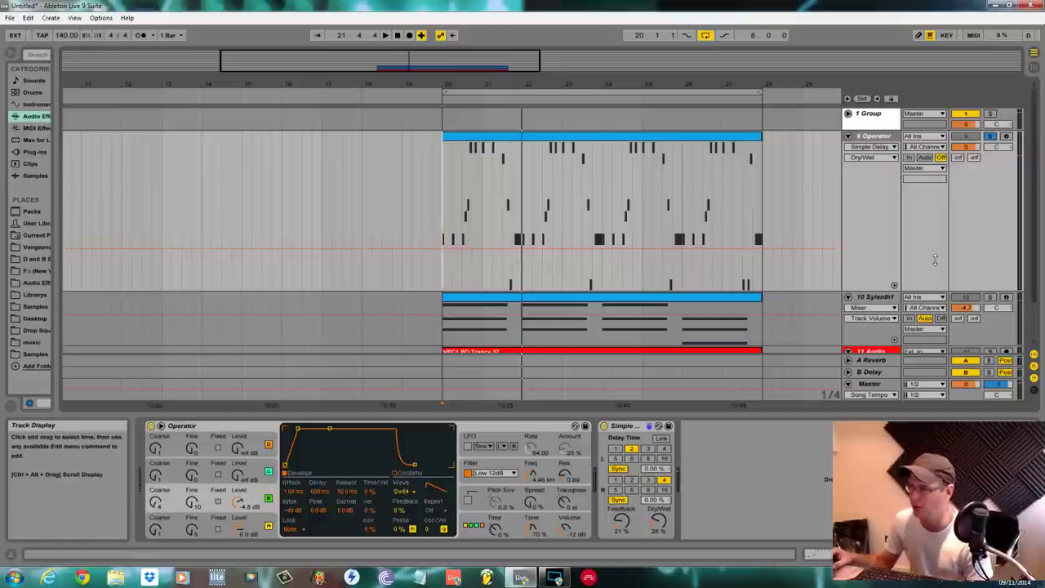
Try displaying the Dry/Wet automation in its own enlarged lane beneath the Operator track, and remove that lane again.
{"action": "left_click", "coordinate": [895, 286]}
{"action": "scroll", "coordinate": [790, 286], "scroll_direction": "down", "scroll_amount": 2}
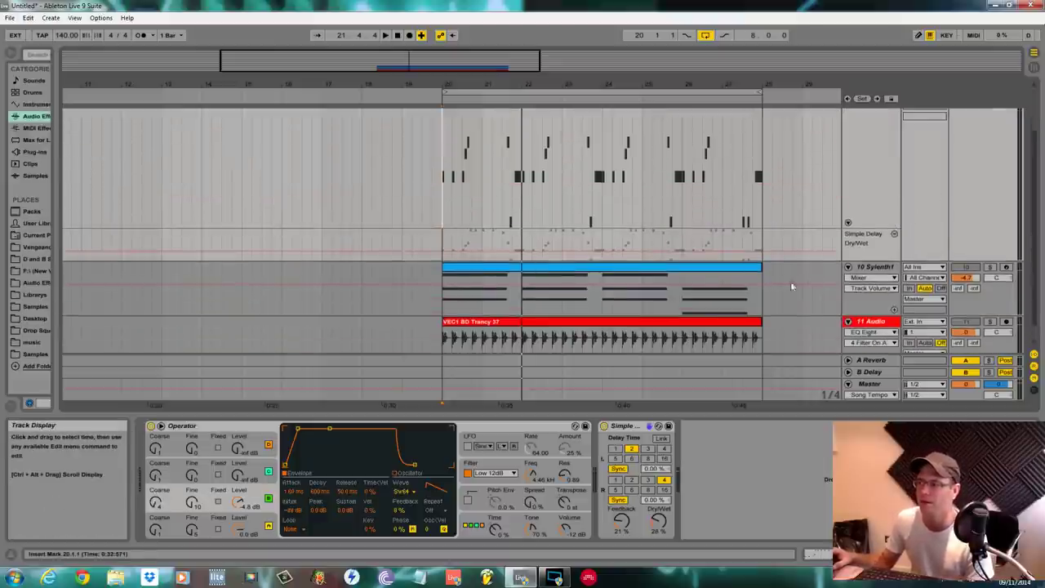
{"action": "left_click_drag", "start_coordinate": [859, 260], "coordinate": [858, 335]}
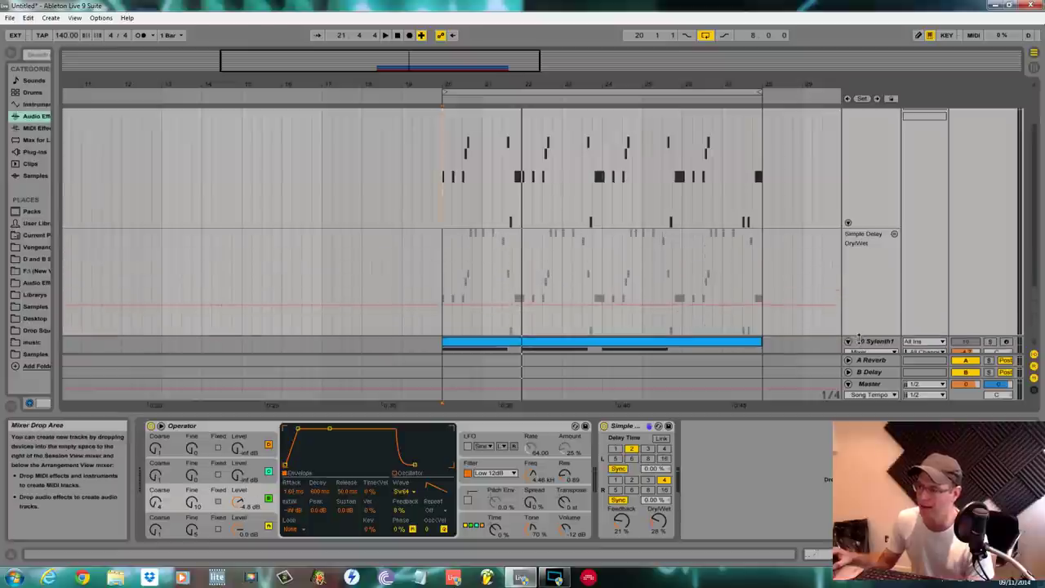
{"action": "scroll", "coordinate": [560, 242], "scroll_direction": "up", "scroll_amount": 1}
{"action": "scroll", "coordinate": [561, 243], "scroll_direction": "up", "scroll_amount": 3}
{"action": "scroll", "coordinate": [557, 260], "scroll_direction": "down", "scroll_amount": 2}
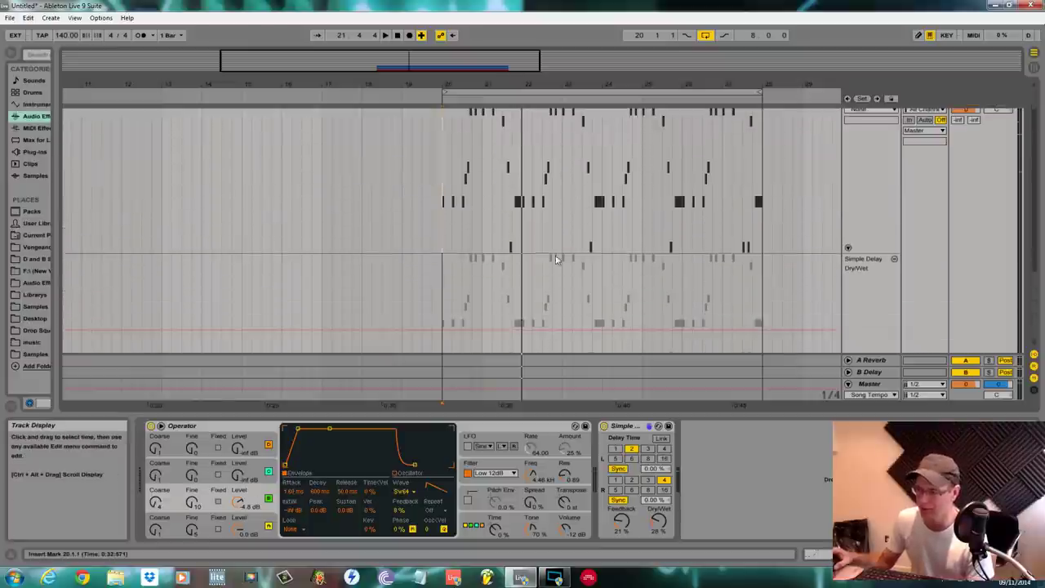
{"action": "scroll", "coordinate": [458, 245], "scroll_direction": "up", "scroll_amount": 2}
{"action": "scroll", "coordinate": [531, 180], "scroll_direction": "down", "scroll_amount": 3}
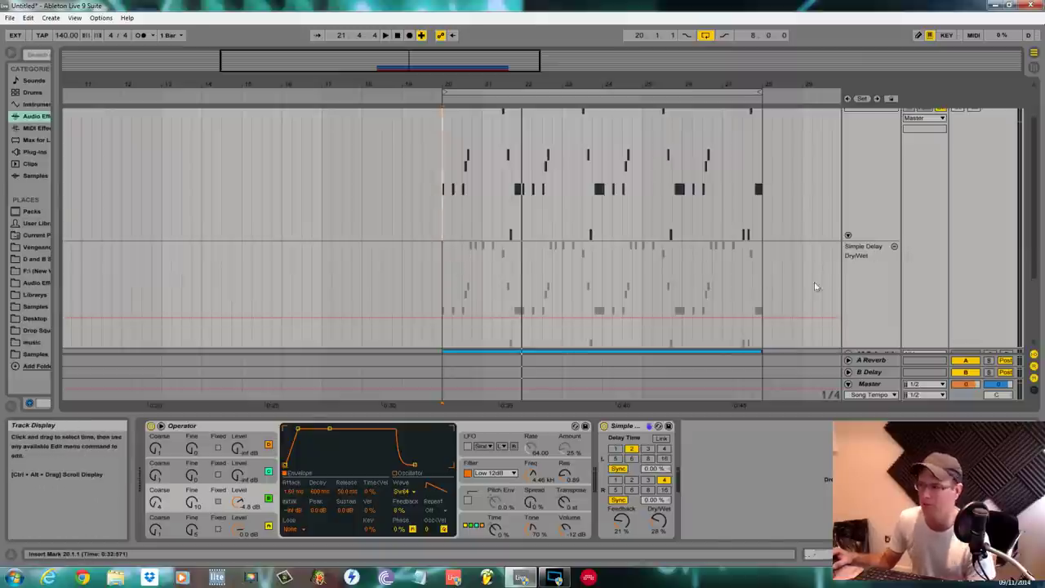
{"action": "left_click", "coordinate": [895, 247]}
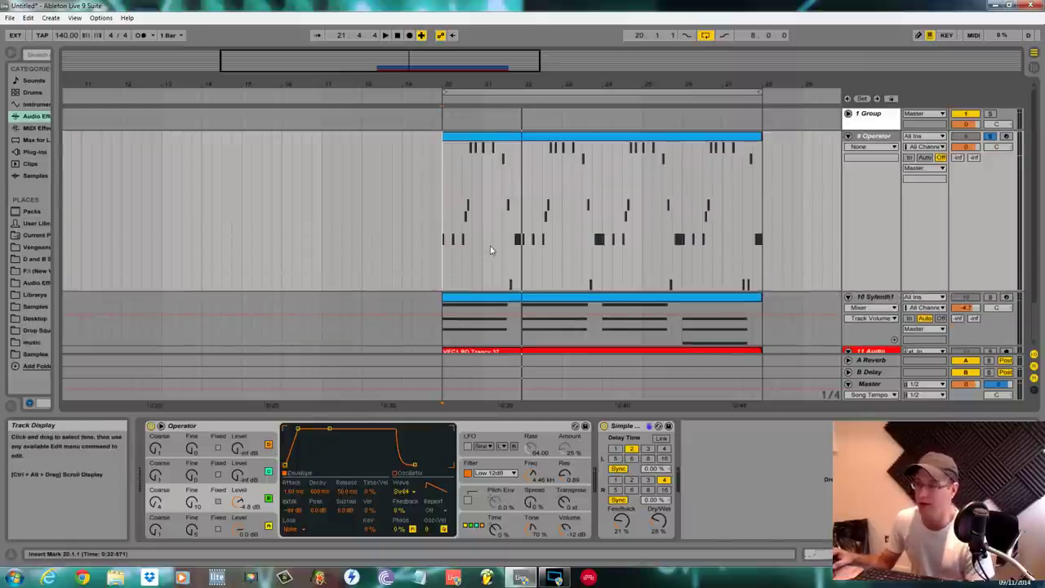
Display in turn the automation of the Simple Delay's Dry/Wet and Feedback and of Operator's filter frequency on the Operator track.
{"action": "left_click", "coordinate": [658, 520]}
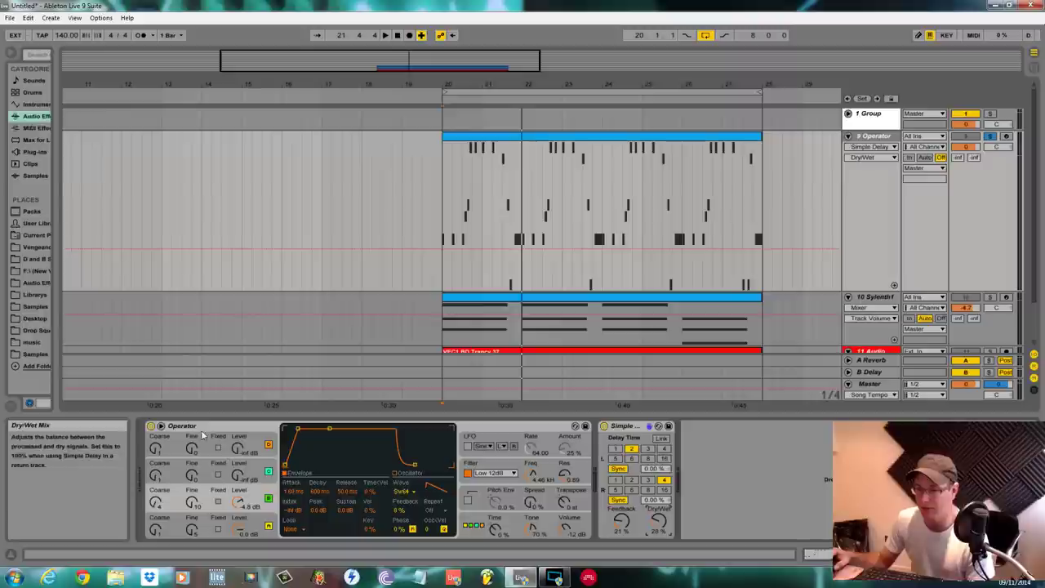
{"action": "left_click", "coordinate": [626, 521]}
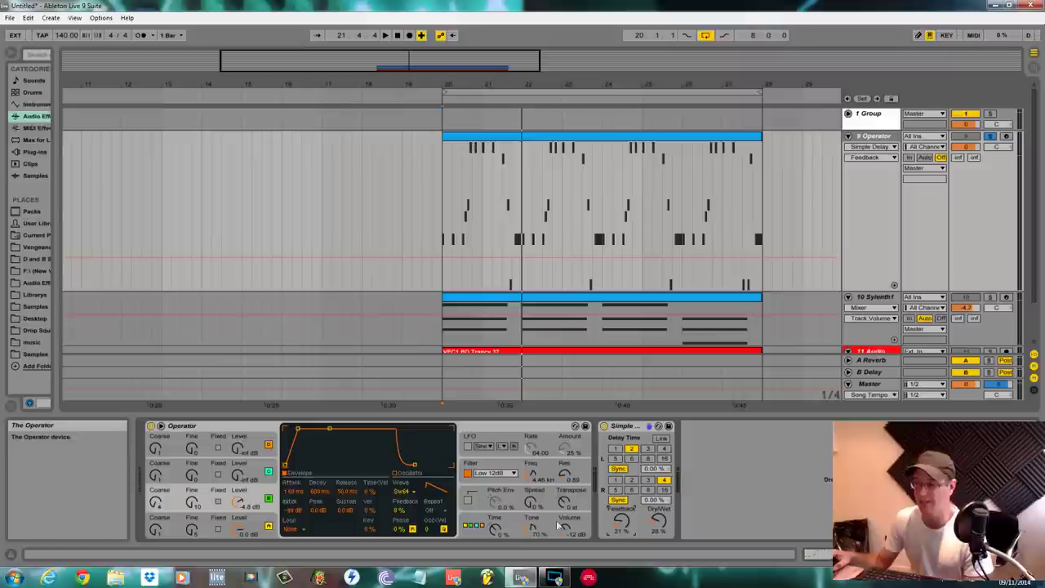
{"action": "left_click", "coordinate": [530, 477]}
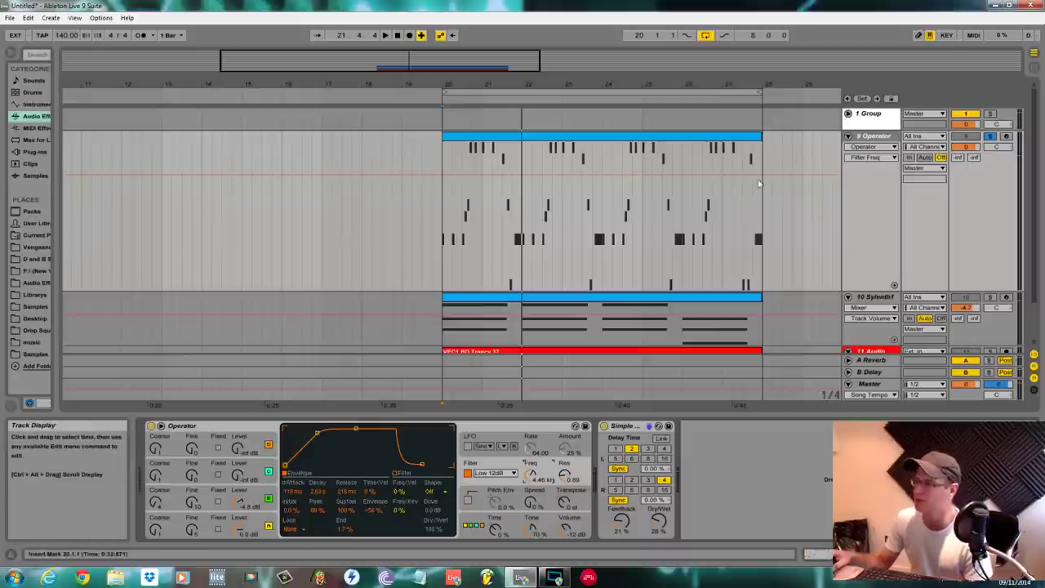
Choose the Simple Delay device and its Dry/Wet parameter as the automation displayed on the Operator track.
{"action": "left_click", "coordinate": [870, 148]}
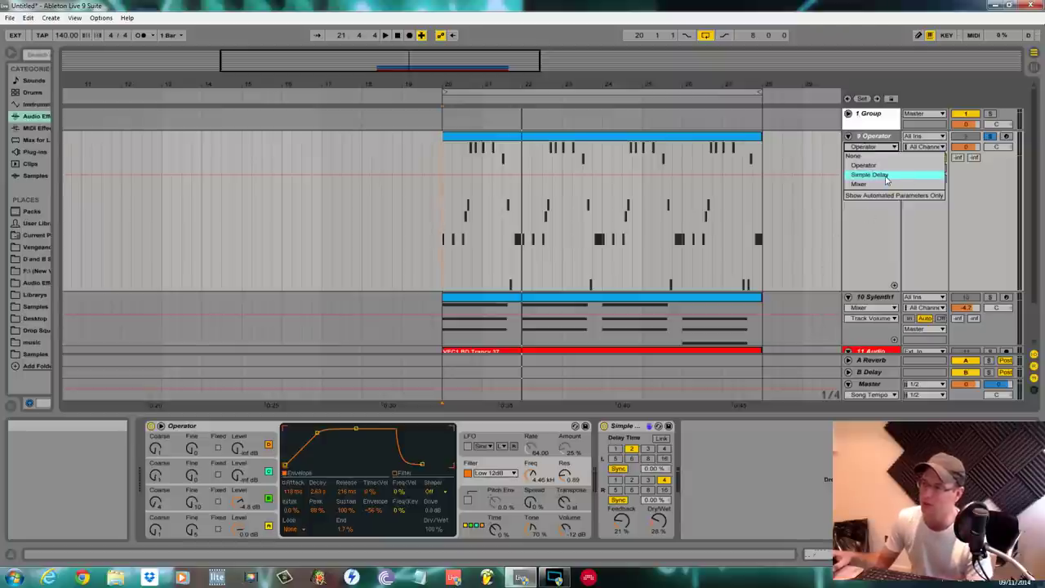
{"action": "left_click", "coordinate": [870, 175]}
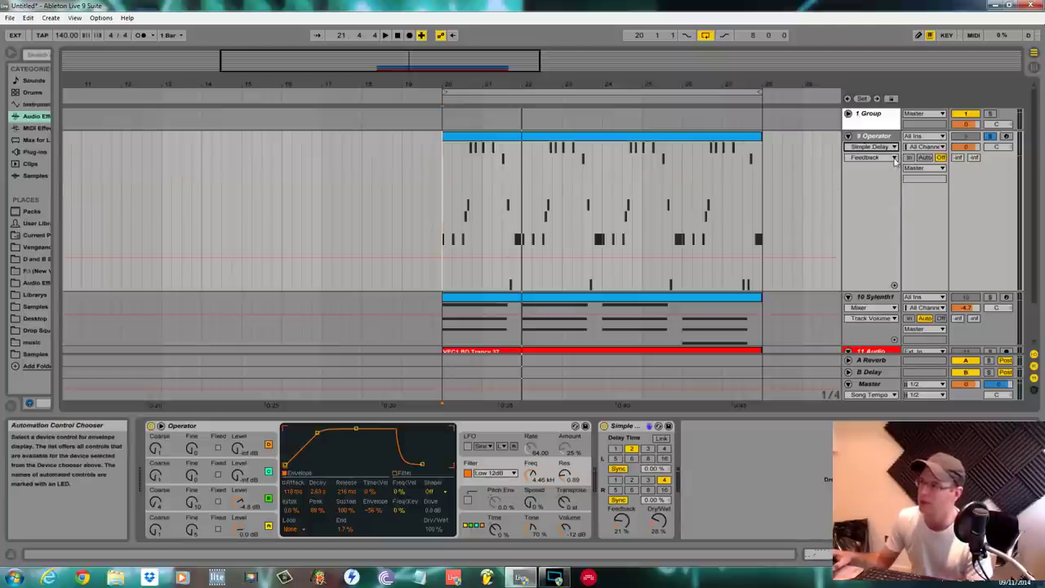
{"action": "left_click", "coordinate": [893, 157]}
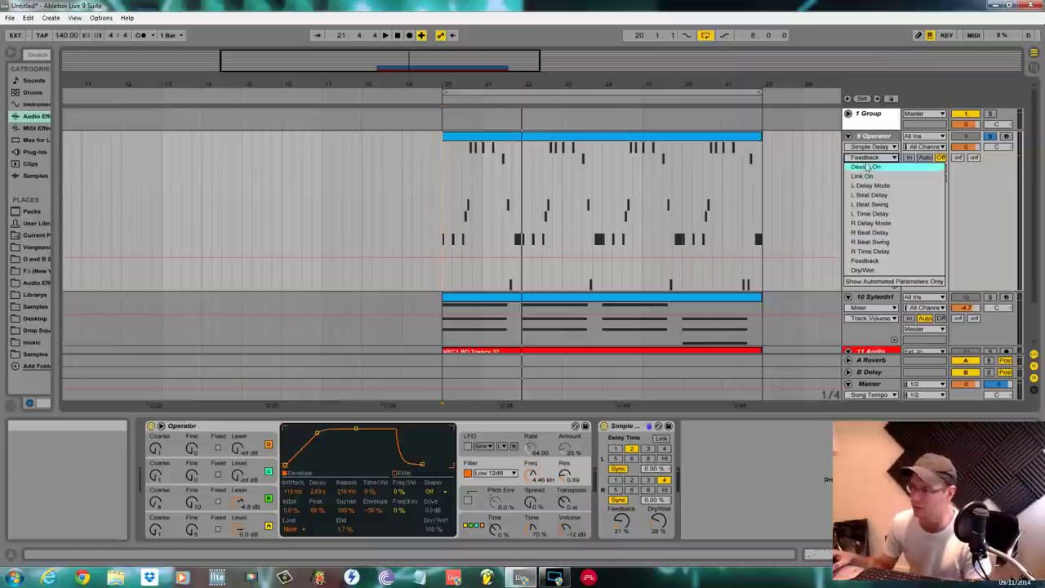
{"action": "left_click", "coordinate": [864, 271]}
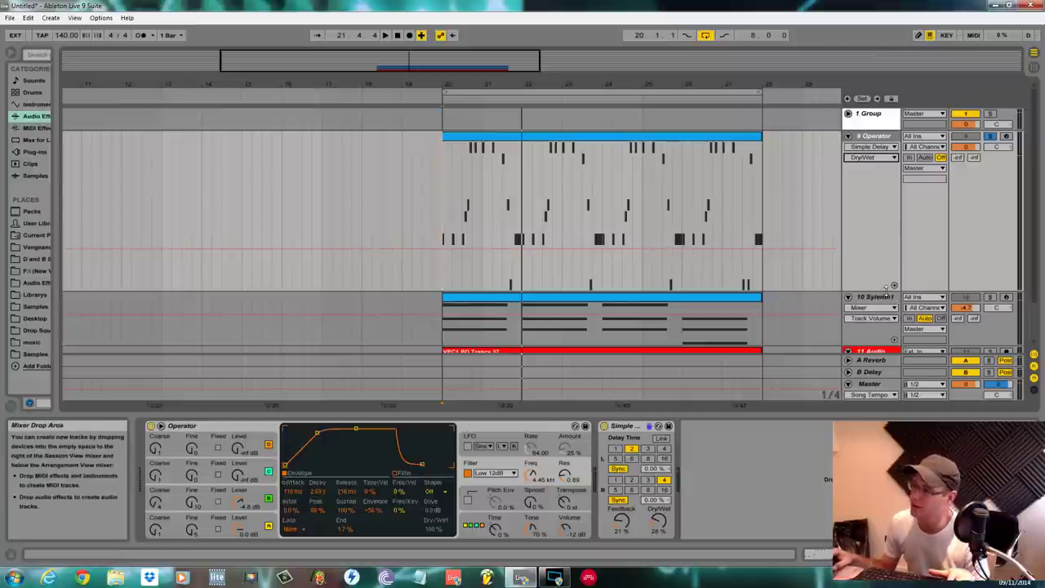
Reduce the Operator track's height and play the Sylenth1 track soloed.
{"action": "left_click_drag", "start_coordinate": [893, 287], "coordinate": [887, 215]}
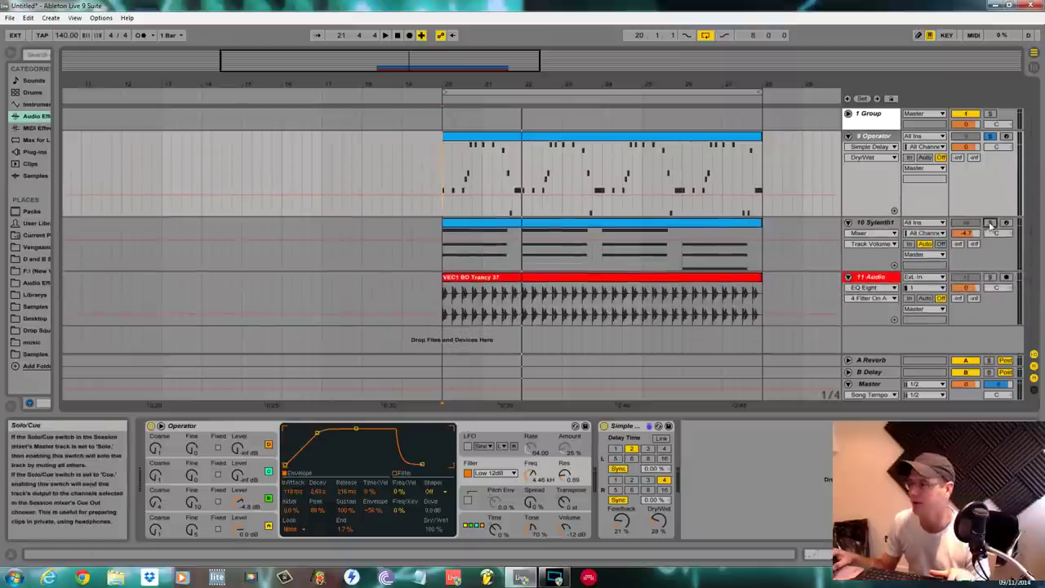
{"action": "left_click", "coordinate": [796, 258]}
{"action": "key", "text": "space"}
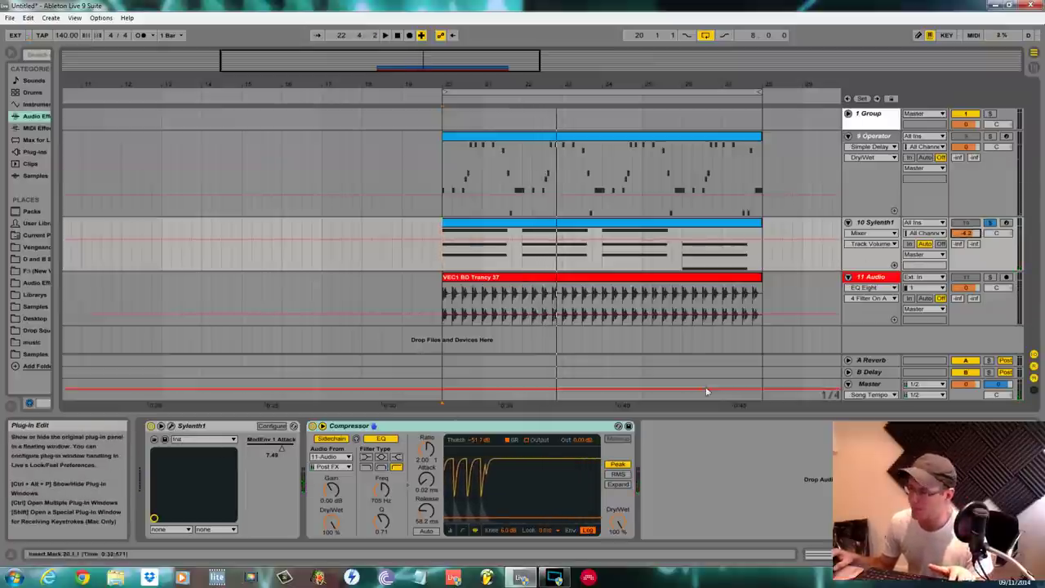
Open the Sylenth1 plug-in window, display the automation of its Osc B2 Volume and Osc B2 Phase, and close the window.
{"action": "left_click", "coordinate": [165, 439]}
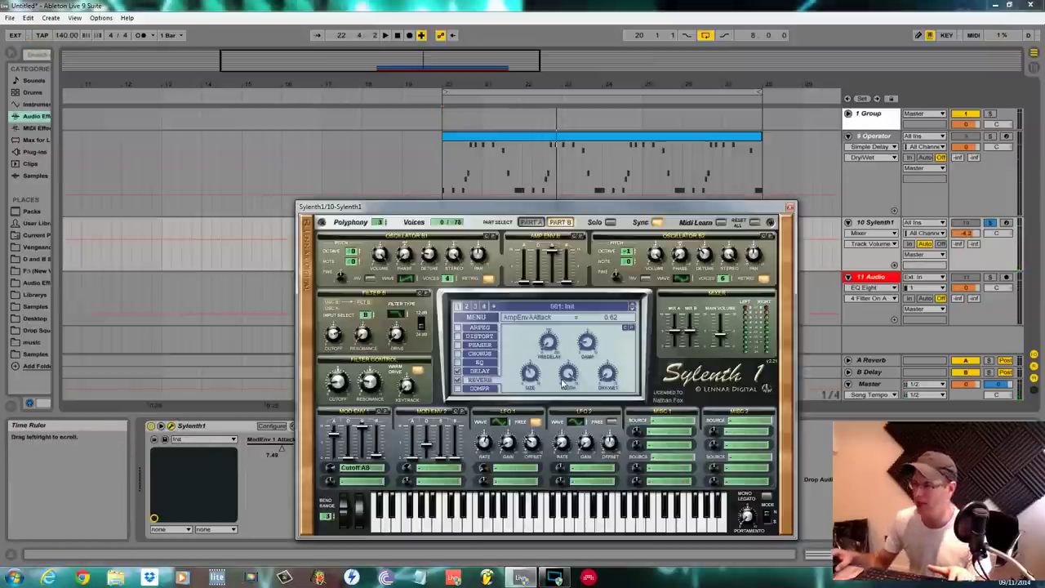
{"action": "left_click_drag", "start_coordinate": [628, 207], "coordinate": [218, 129]}
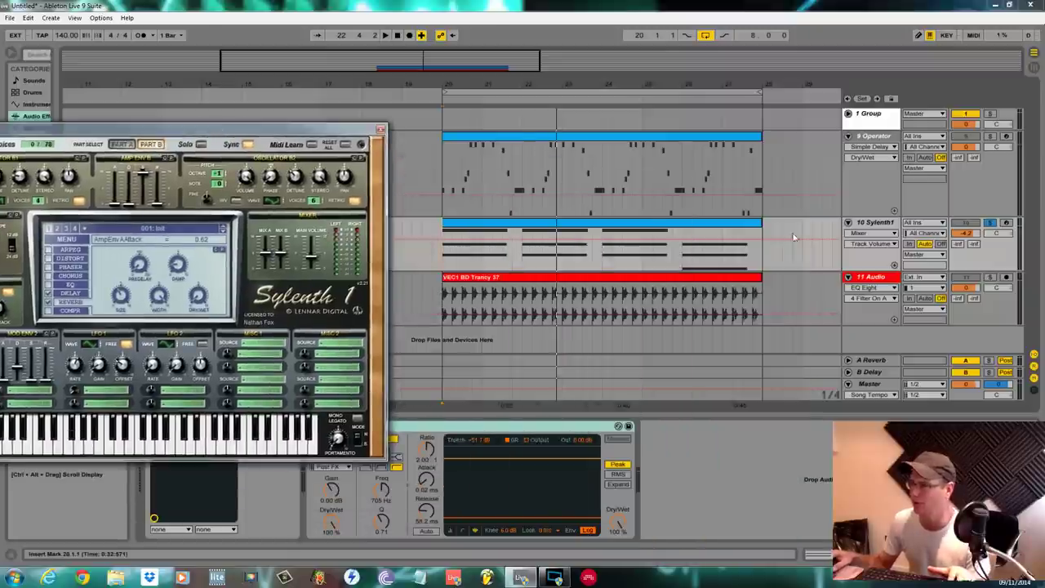
{"action": "left_click", "coordinate": [249, 181]}
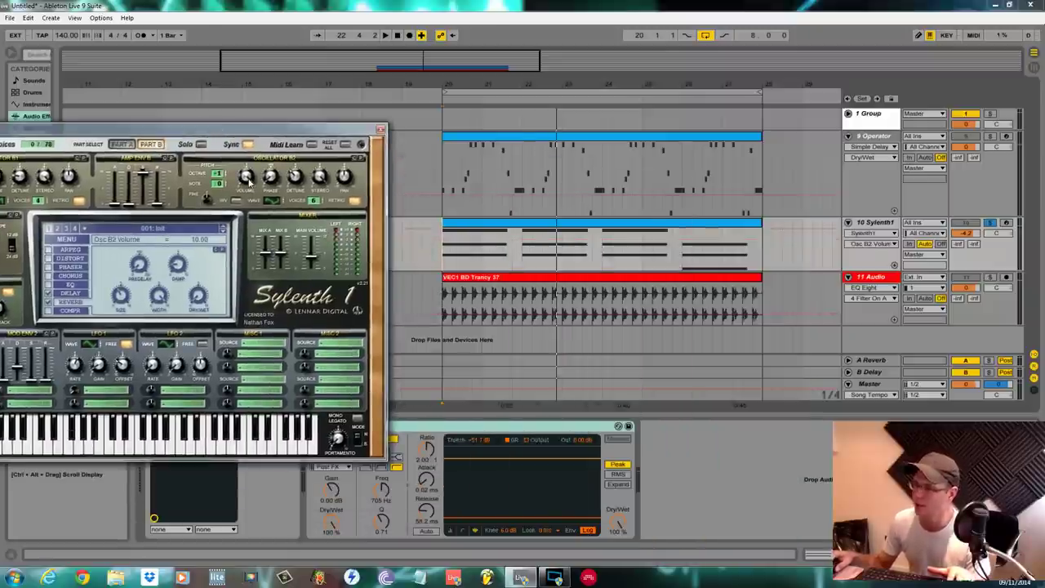
{"action": "left_click", "coordinate": [272, 178]}
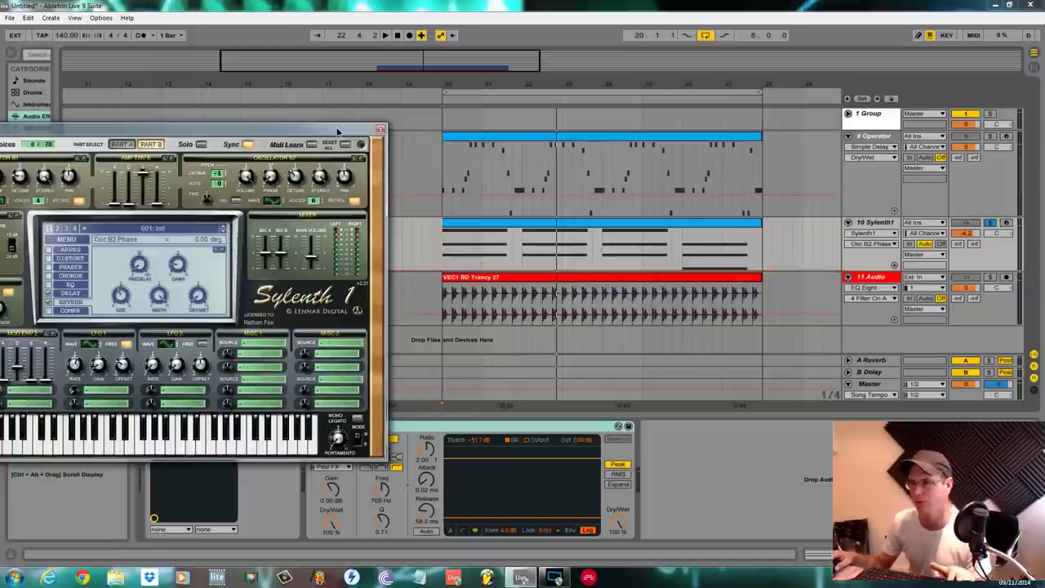
{"action": "left_click_drag", "start_coordinate": [339, 131], "coordinate": [525, 55]}
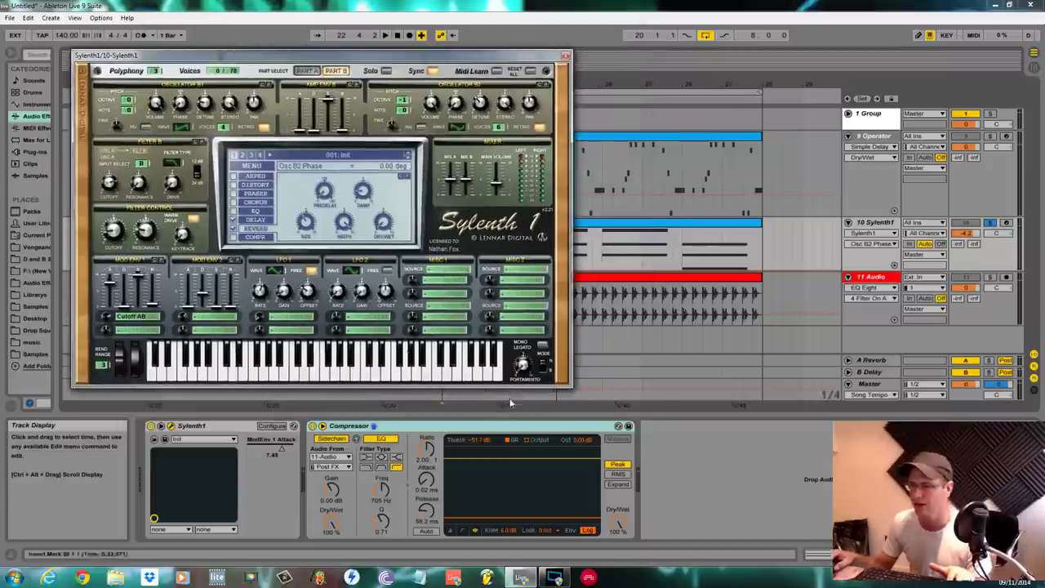
{"action": "left_click", "coordinate": [566, 56]}
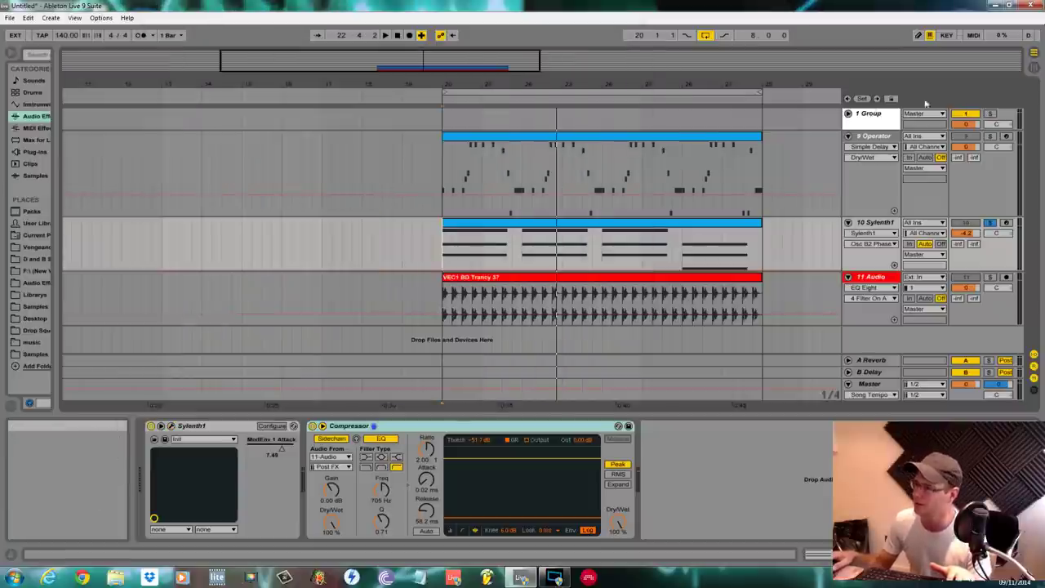
Unfold the 1 Group track and open the Virus TI plug-in from the VIRUS TI track, dismissing the output mapping error and setup guide.
{"action": "left_click", "coordinate": [848, 114]}
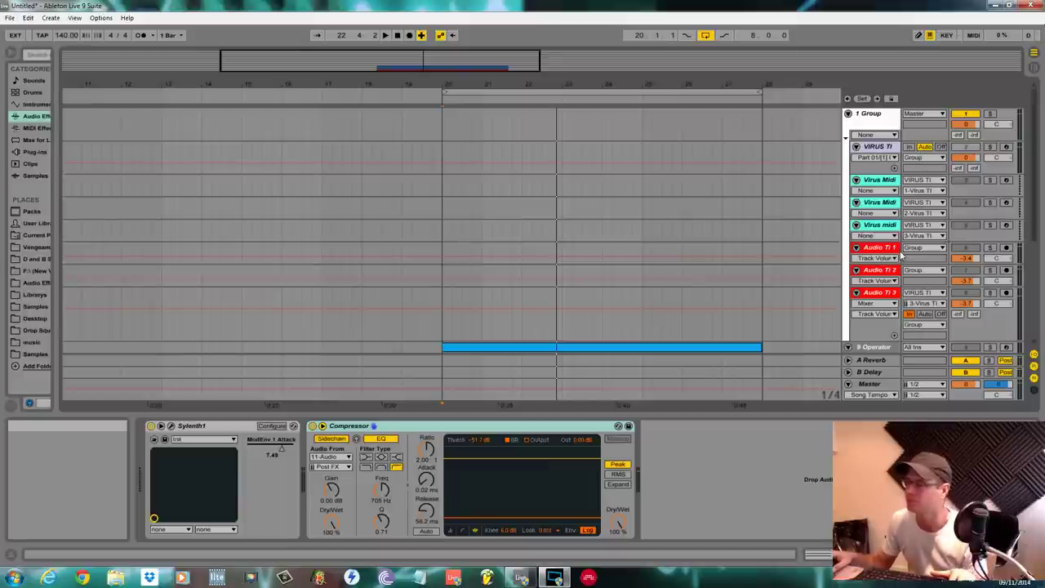
{"action": "left_click", "coordinate": [625, 328]}
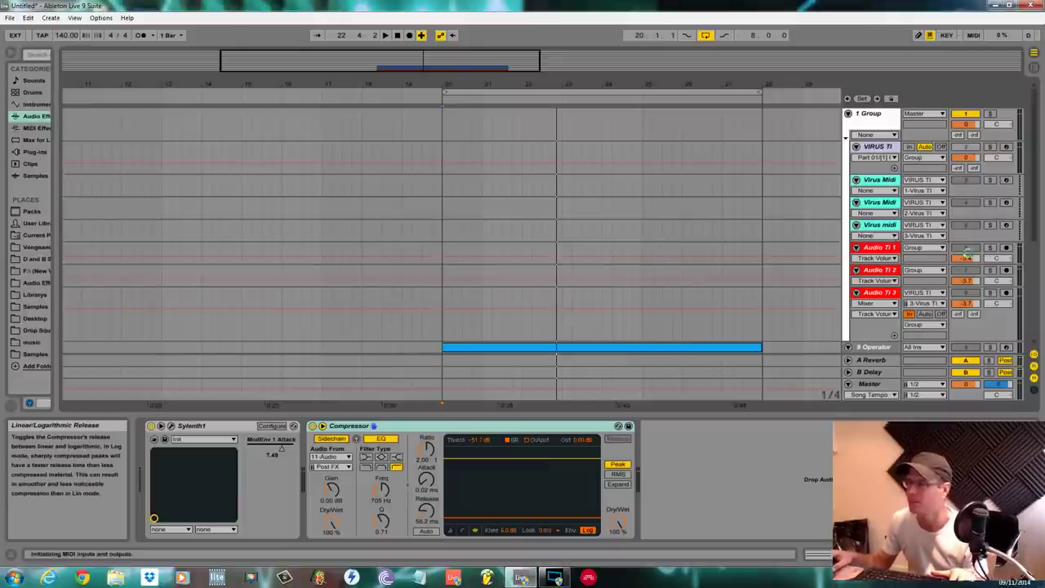
{"action": "left_click", "coordinate": [875, 146]}
{"action": "left_click", "coordinate": [170, 427]}
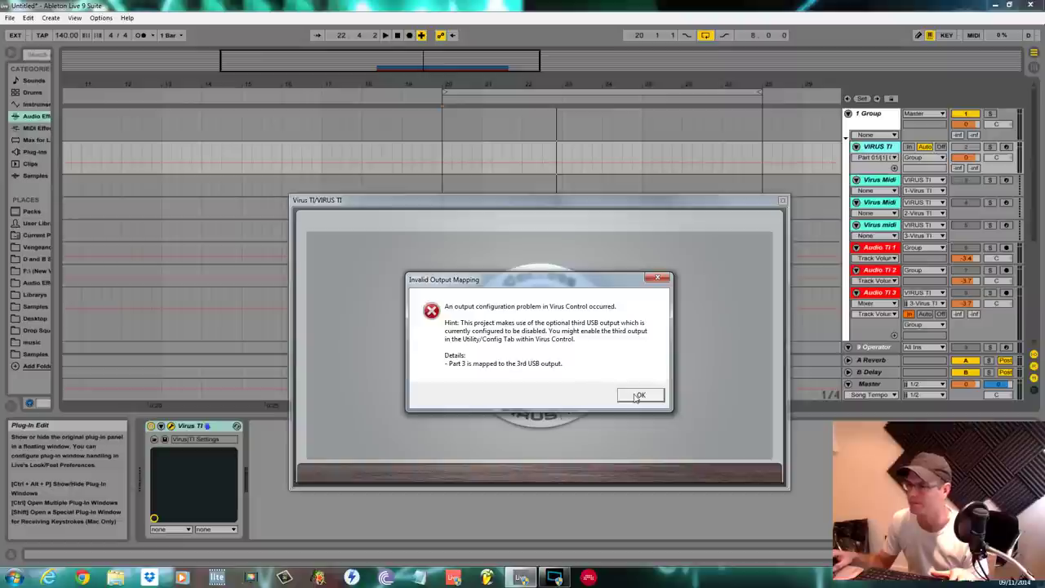
{"action": "left_click", "coordinate": [639, 396]}
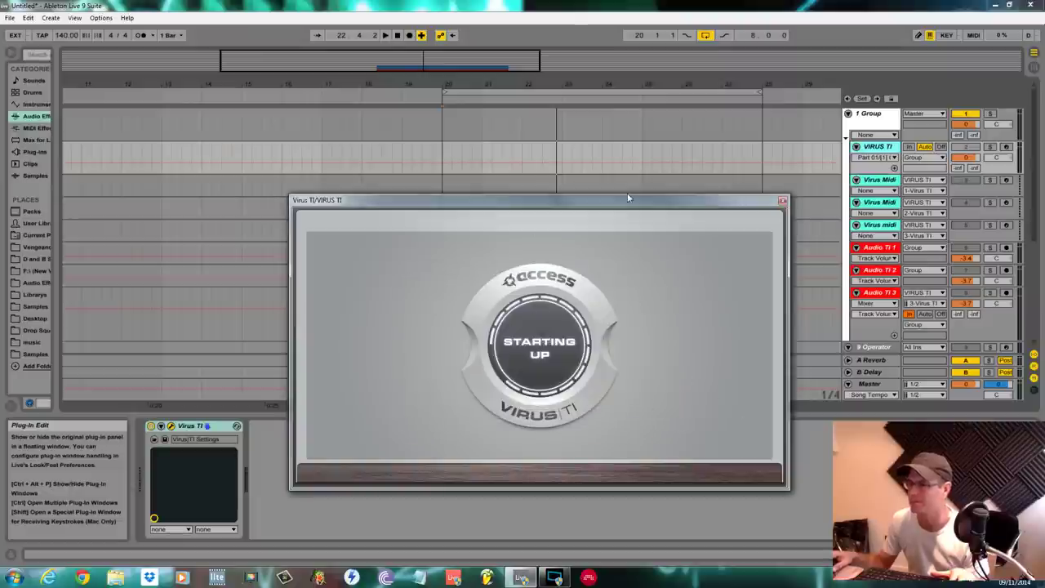
{"action": "left_click", "coordinate": [711, 444]}
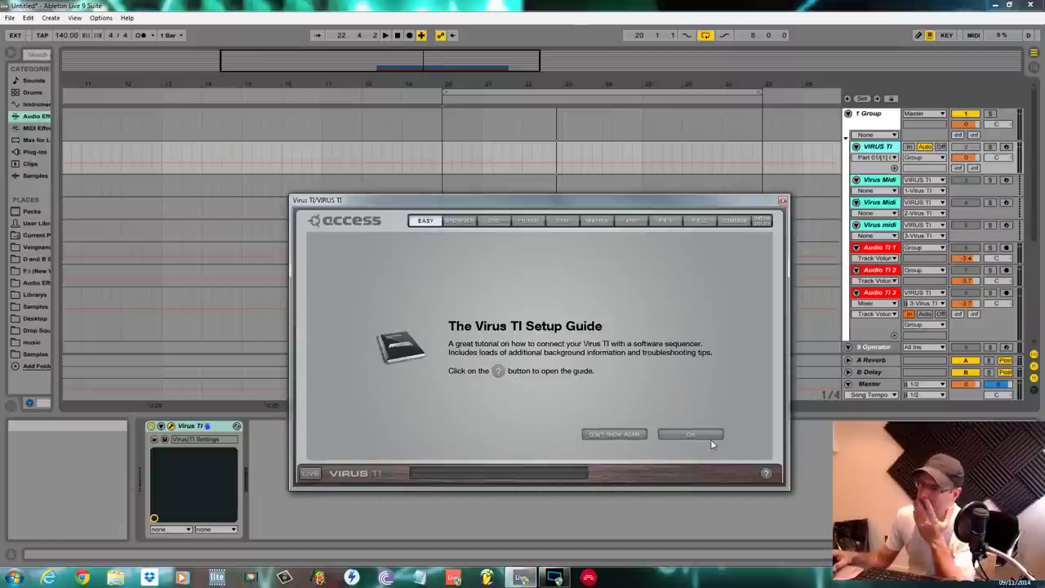
{"action": "left_click", "coordinate": [703, 436]}
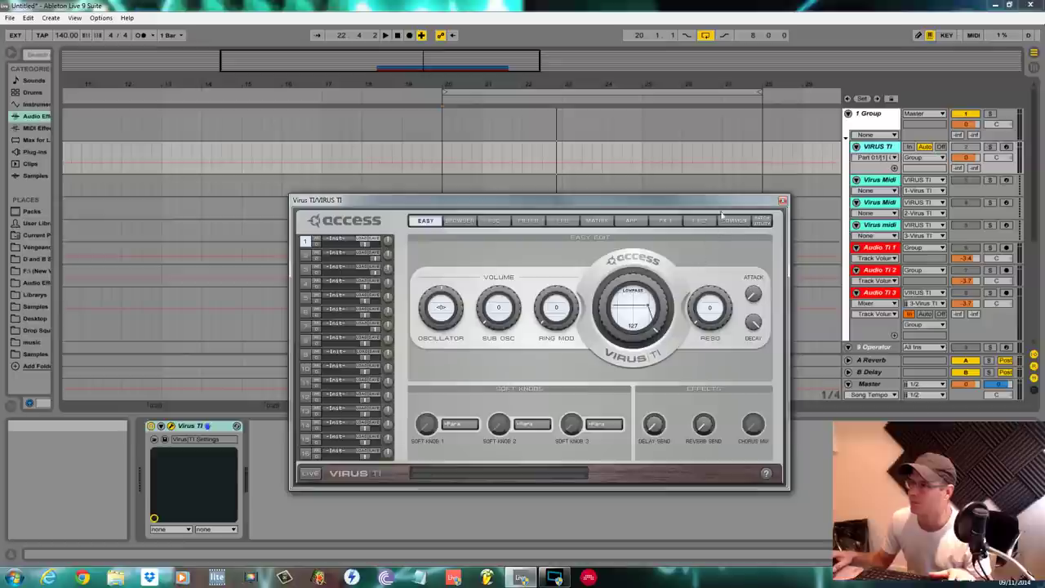
Move the Virus TI window clear of the track headers and make the VIRUS TI track taller.
{"action": "left_click_drag", "start_coordinate": [722, 202], "coordinate": [885, 267]}
{"action": "left_click_drag", "start_coordinate": [873, 174], "coordinate": [871, 238]}
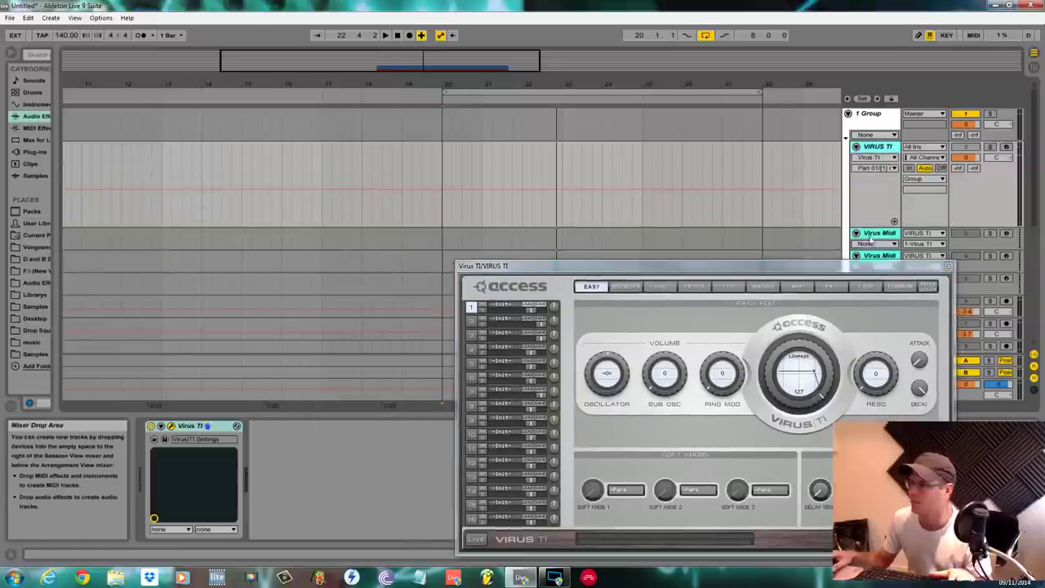
Move the Virus TI window aside and adjust Filter 1 Cutoff to 112 on the Easy page and 107 on the Filter page.
{"action": "left_click_drag", "start_coordinate": [776, 349], "coordinate": [776, 362]}
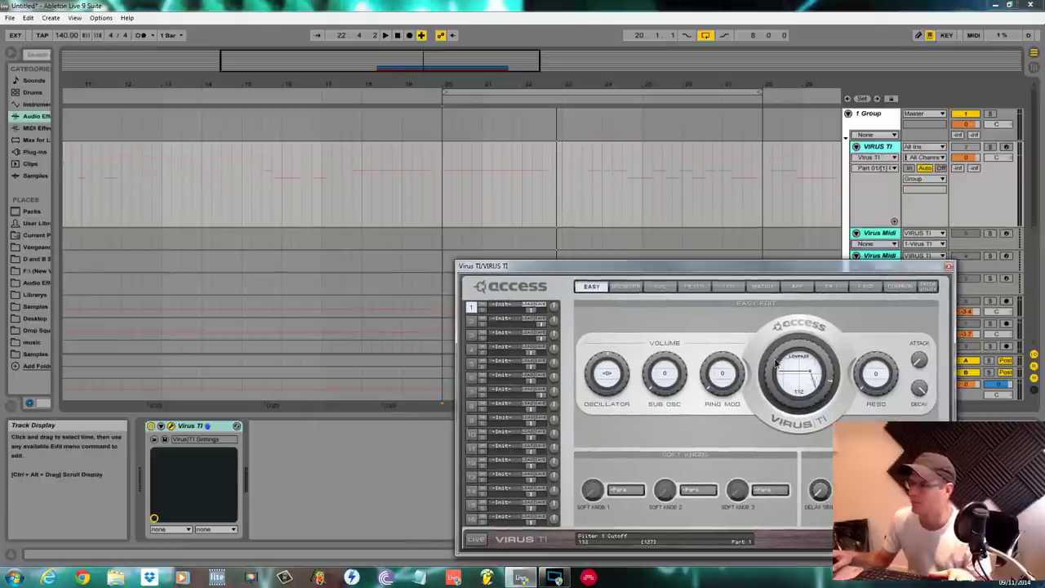
{"action": "left_click_drag", "start_coordinate": [878, 267], "coordinate": [343, 81]}
{"action": "left_click", "coordinate": [158, 98]}
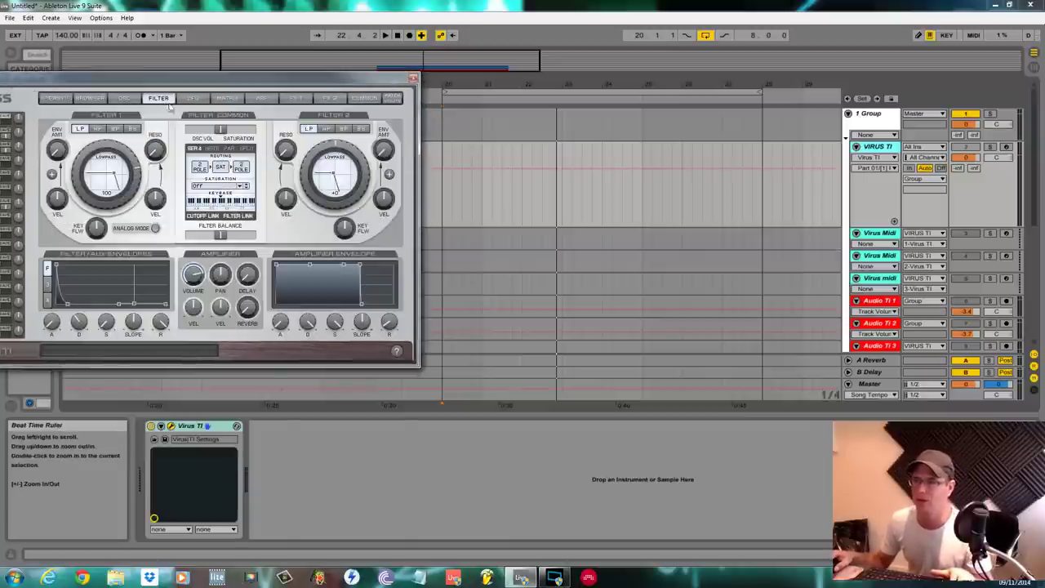
{"action": "mouse_move", "coordinate": [88, 154]}
{"action": "left_mouse_down"}
{"action": "mouse_move", "coordinate": [89, 192]}
{"action": "mouse_move", "coordinate": [89, 148]}
{"action": "left_mouse_up"}
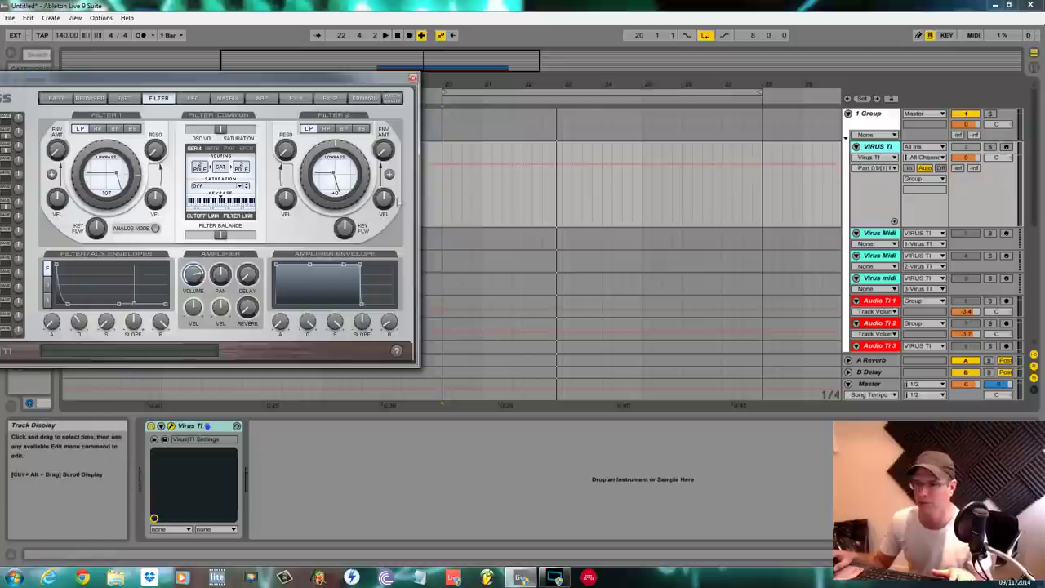
Unfold the Virus TI device's parameter panel and add the Phaser Frequency from the FX 1 page in Configure mode.
{"action": "left_click", "coordinate": [295, 98]}
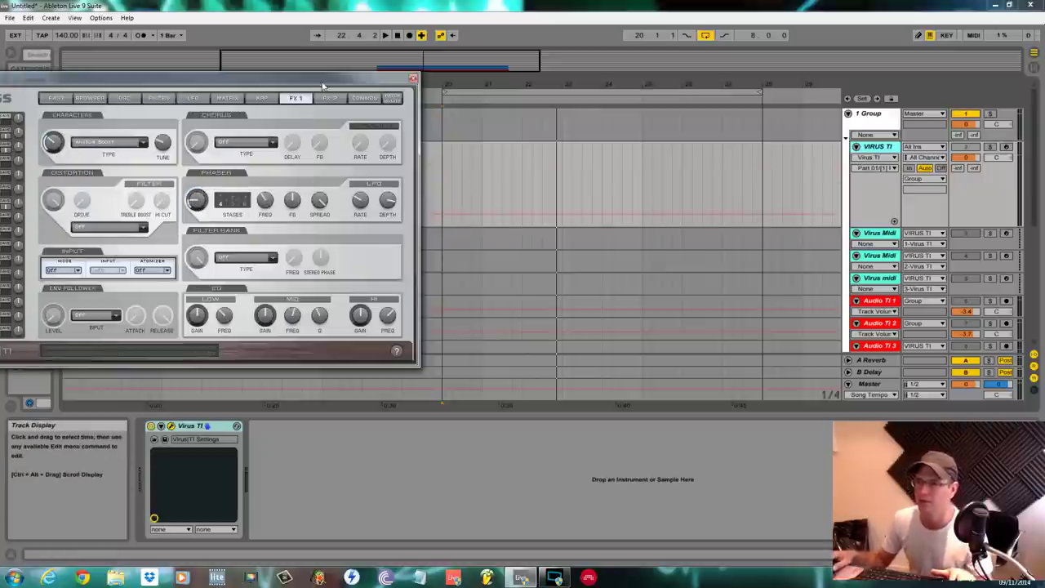
{"action": "left_click_drag", "start_coordinate": [322, 85], "coordinate": [275, 51]}
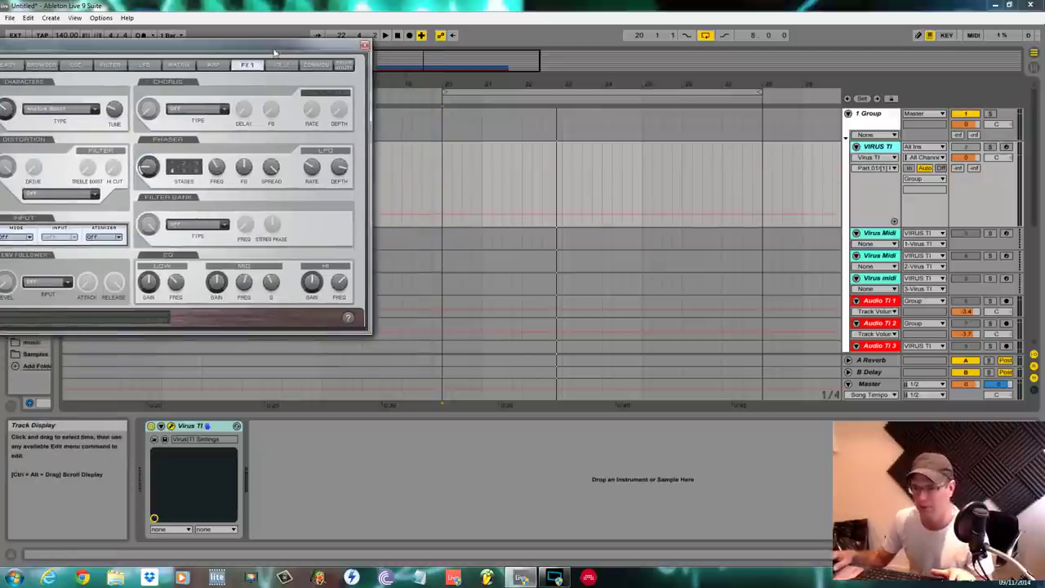
{"action": "left_click", "coordinate": [161, 427]}
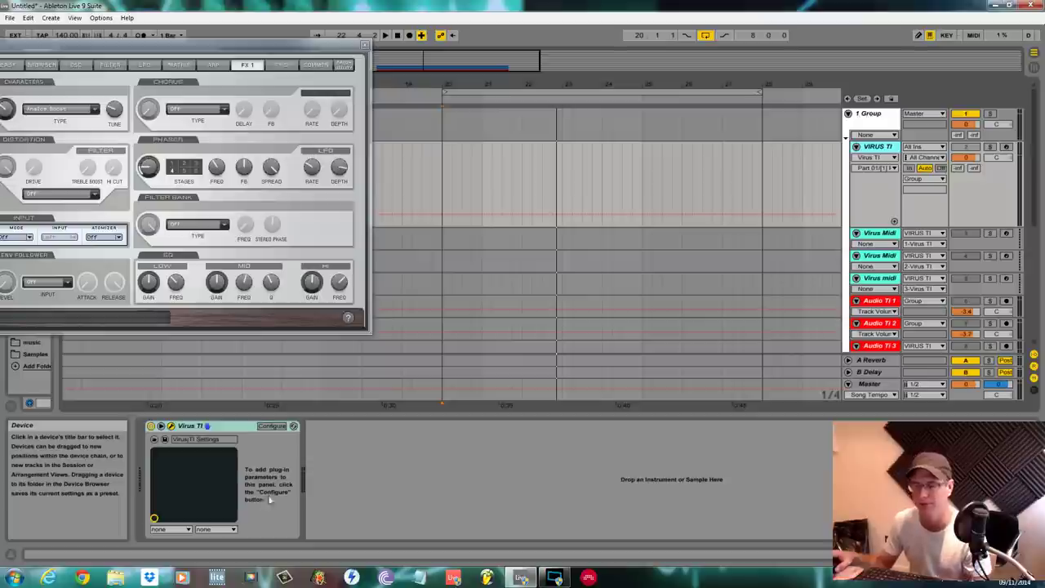
{"action": "left_click", "coordinate": [280, 428]}
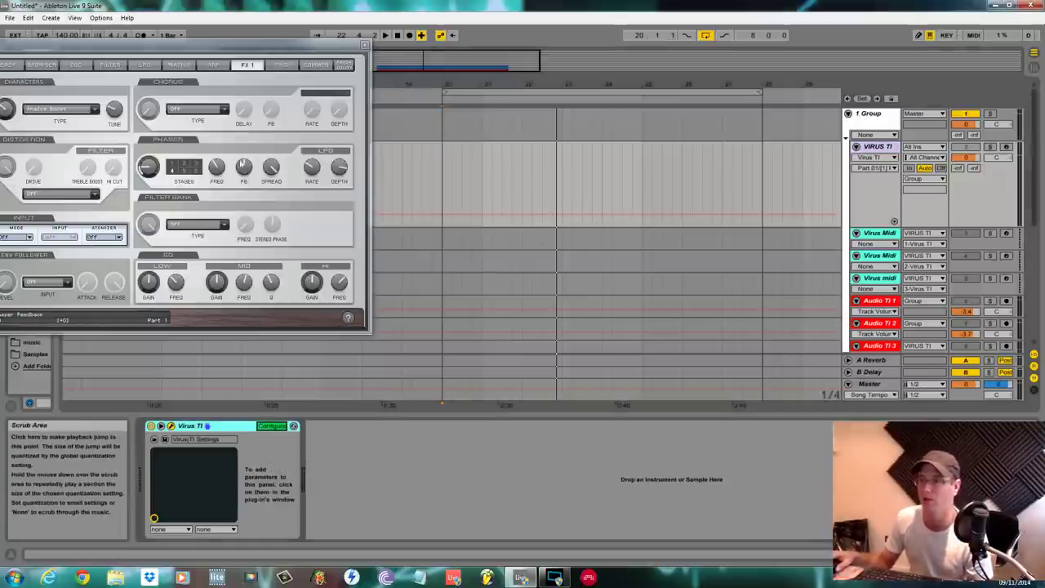
{"action": "left_click", "coordinate": [219, 174]}
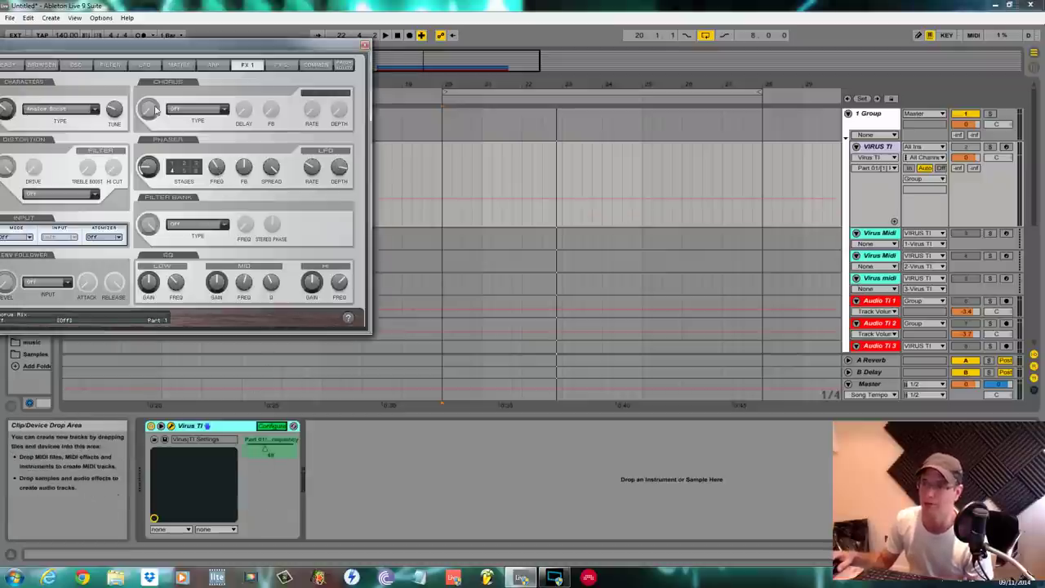
Add Filter 1 Cutoff from the Filter page to the Virus TI device's parameters and leave Configure mode.
{"action": "left_click", "coordinate": [144, 64]}
{"action": "left_click", "coordinate": [117, 67]}
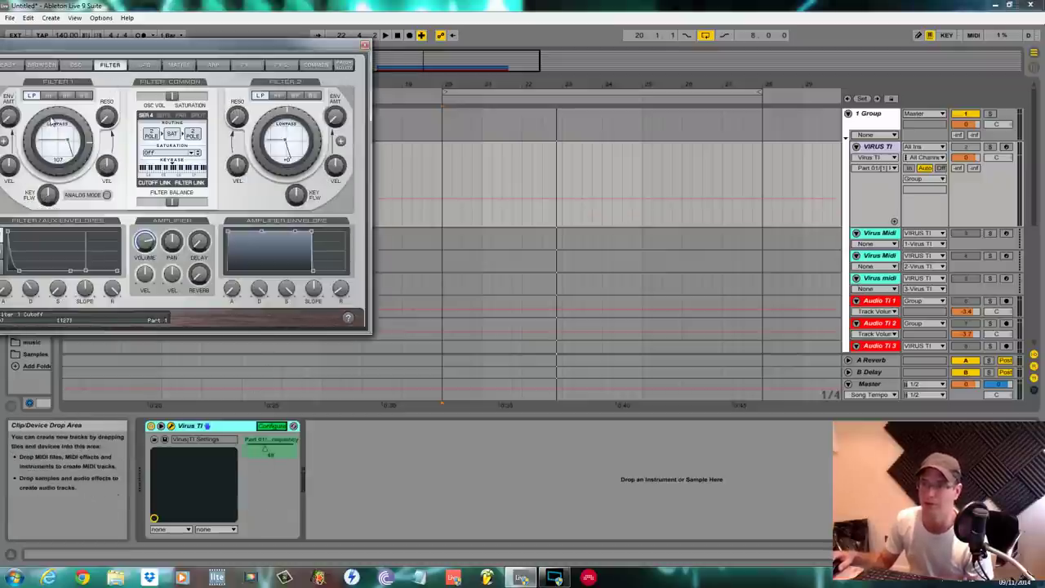
{"action": "left_click_drag", "start_coordinate": [42, 124], "coordinate": [67, 139]}
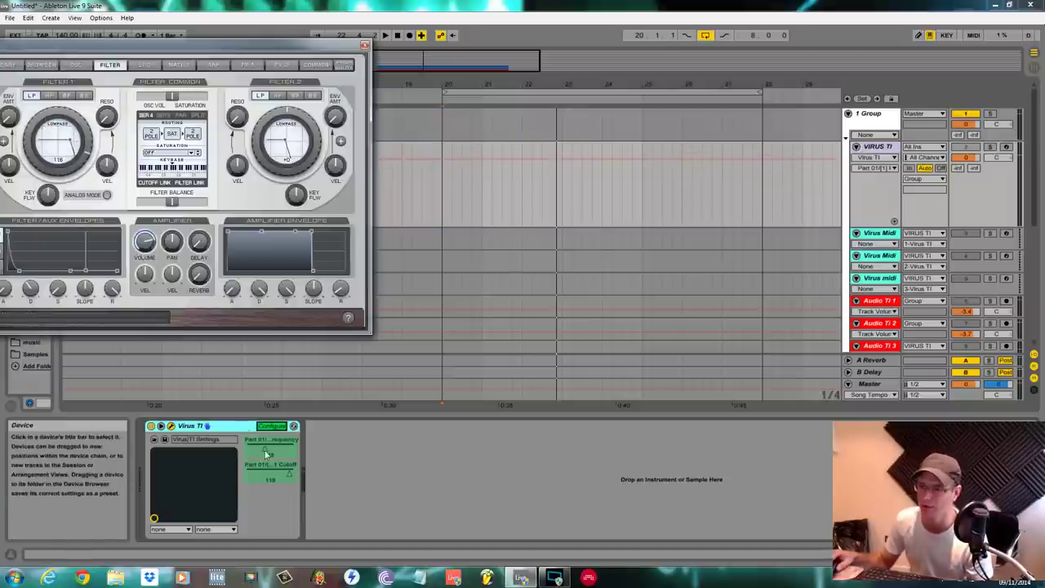
{"action": "left_click", "coordinate": [267, 453]}
{"action": "left_click", "coordinate": [272, 425]}
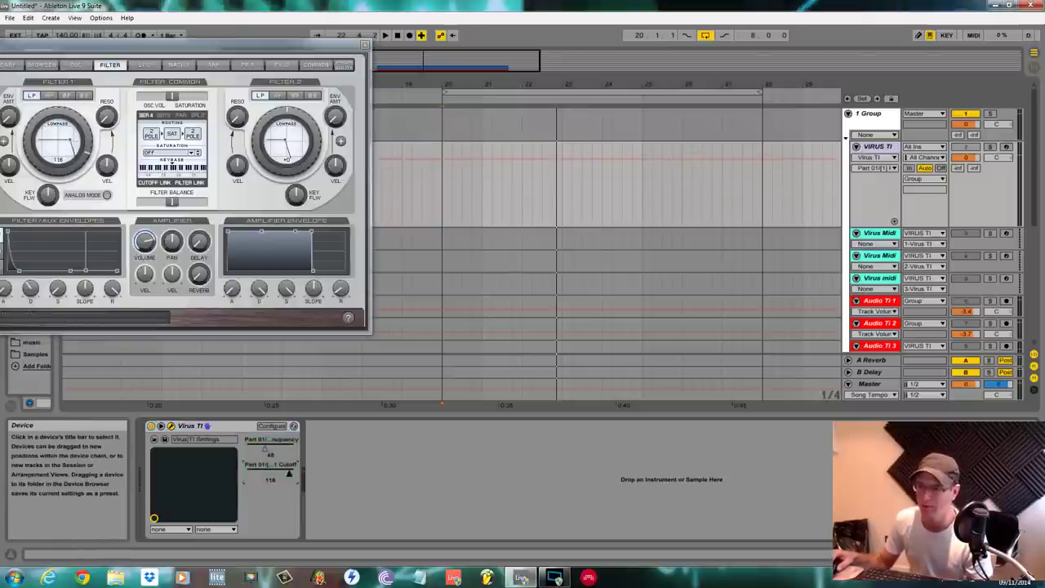
Set Filter 1 Cutoff to 84 in the device's parameter panel and raise it to 114 in the Virus TI window.
{"action": "left_click_drag", "start_coordinate": [275, 476], "coordinate": [265, 475]}
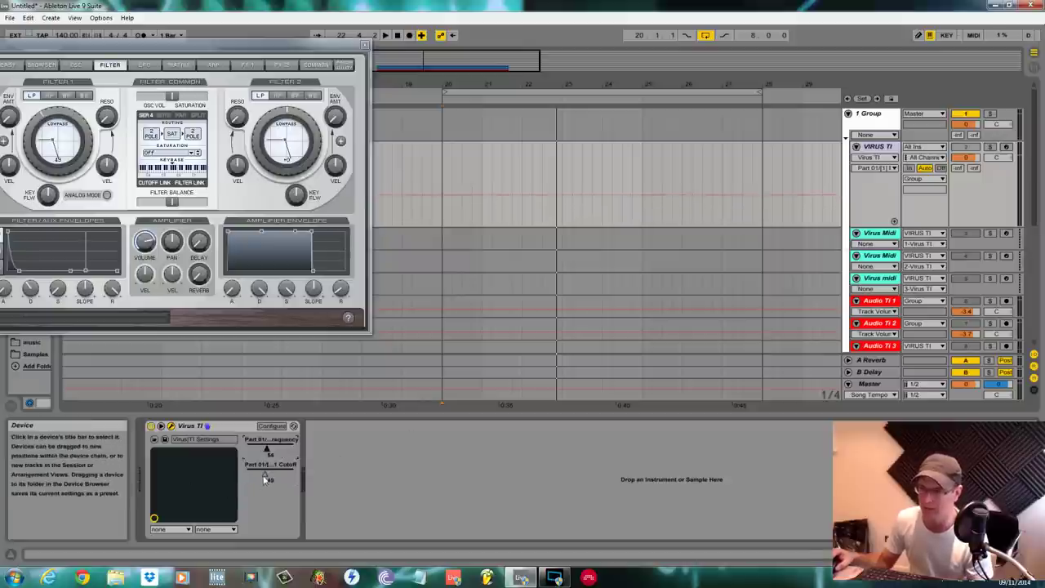
{"action": "mouse_move", "coordinate": [265, 476]}
{"action": "left_mouse_down"}
{"action": "mouse_move", "coordinate": [291, 475]}
{"action": "mouse_move", "coordinate": [277, 476]}
{"action": "left_mouse_up"}
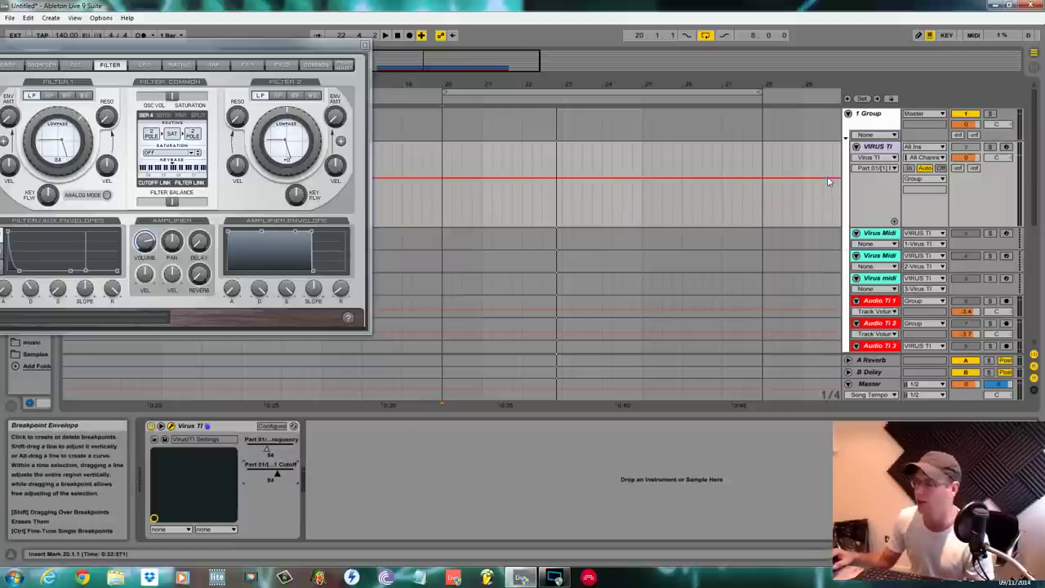
{"action": "left_click_drag", "start_coordinate": [317, 46], "coordinate": [621, 91]}
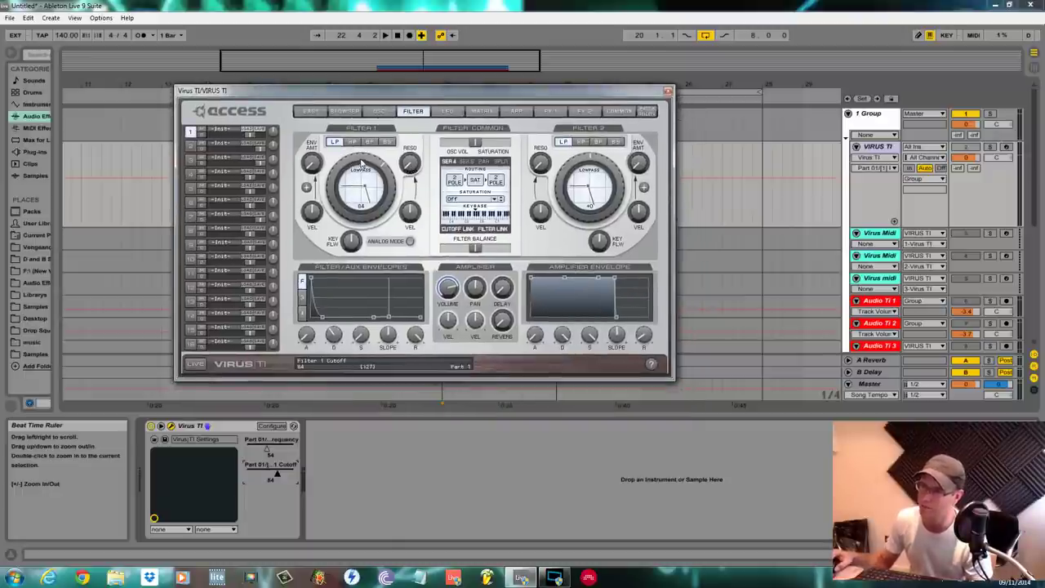
{"action": "left_click_drag", "start_coordinate": [357, 163], "coordinate": [357, 138]}
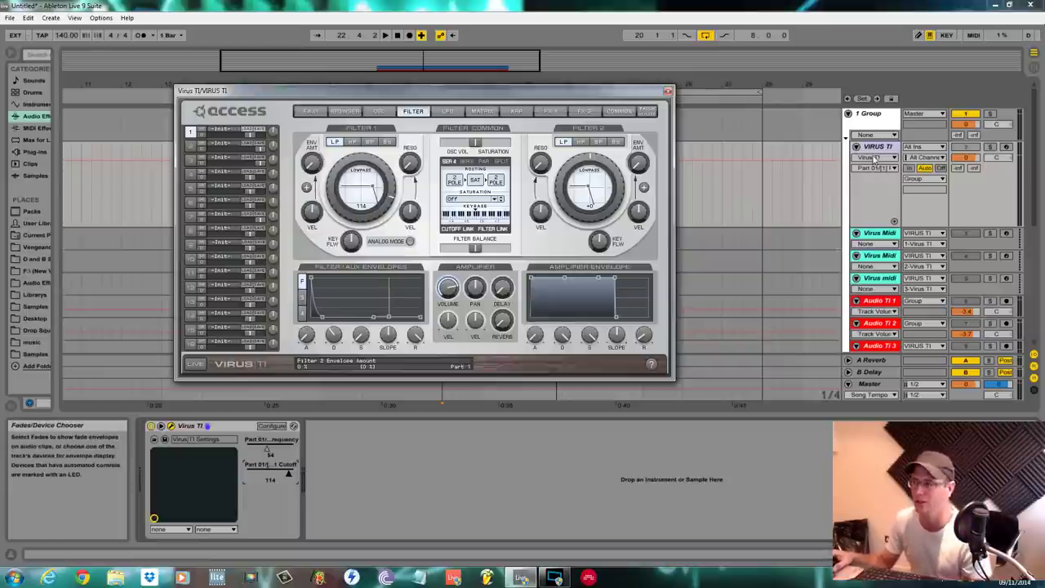
Add Filter 1 Envelope Amount and Filter Envelope Sustain Slope to the configured parameters, and turn Filter 1 Cutoff to 125.
{"action": "left_click", "coordinate": [154, 440]}
{"action": "left_click", "coordinate": [153, 439]}
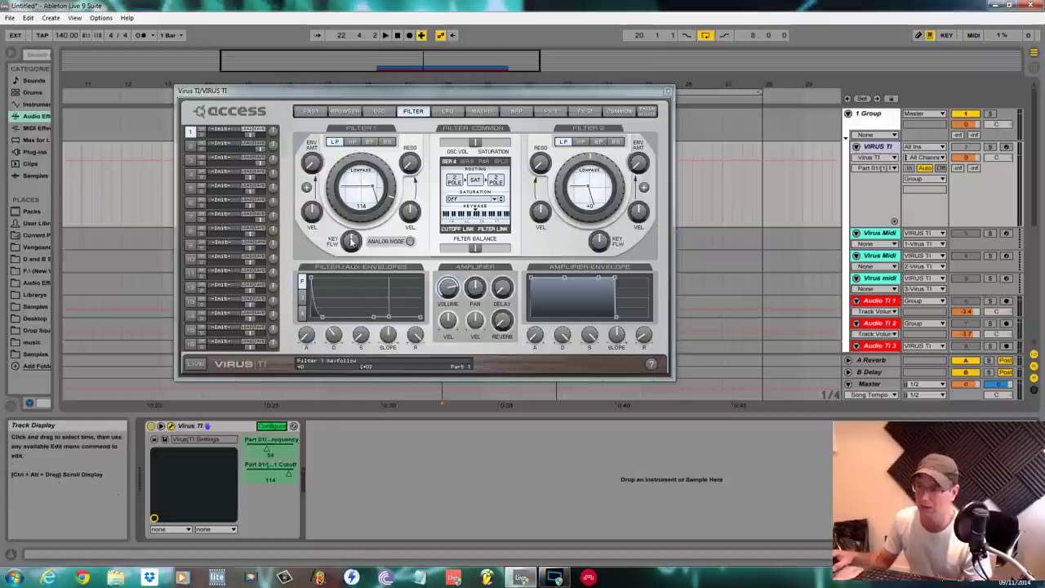
{"action": "left_click", "coordinate": [310, 162]}
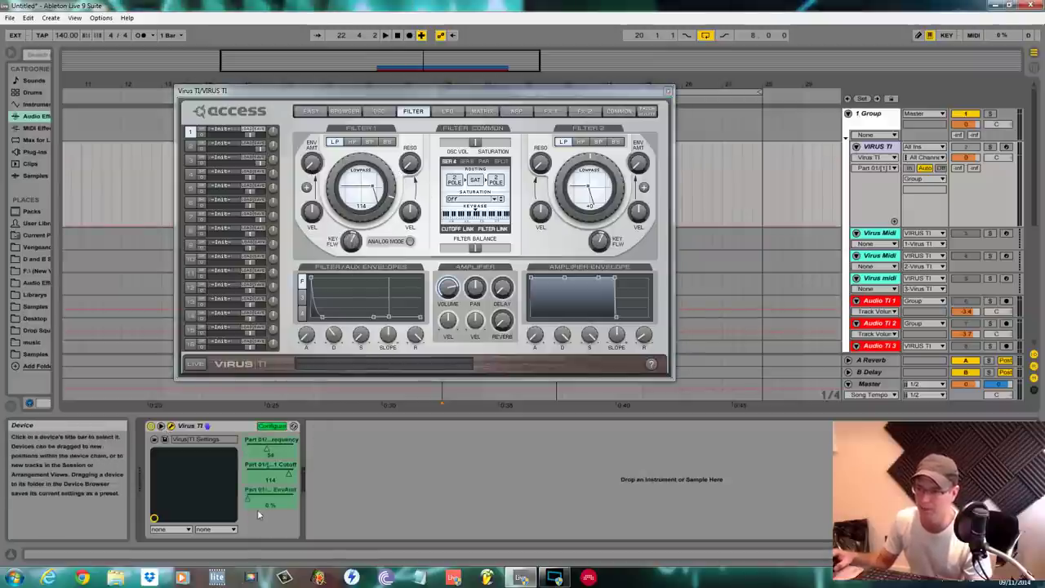
{"action": "left_click", "coordinate": [384, 336]}
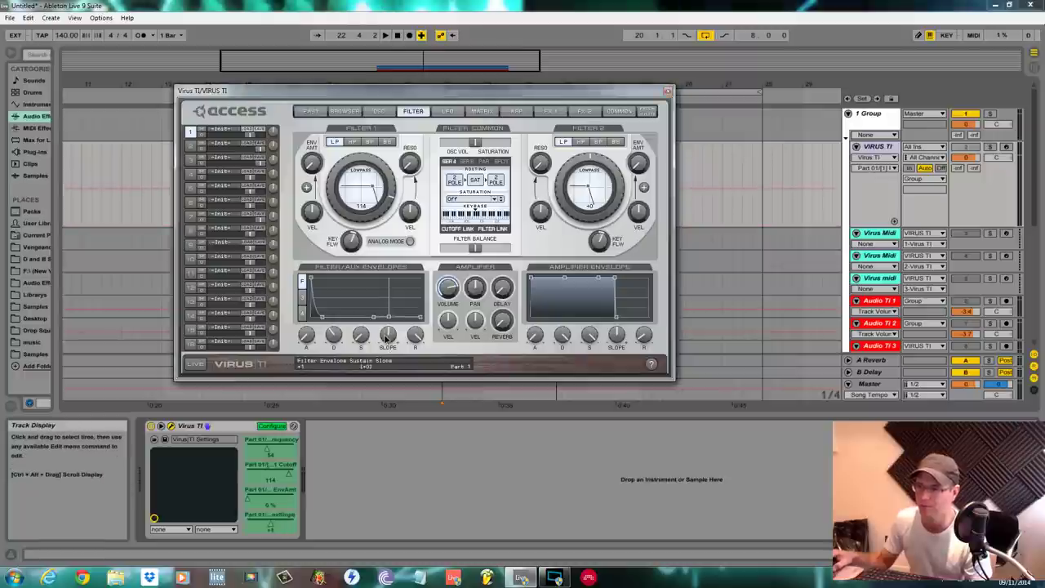
{"action": "left_click_drag", "start_coordinate": [335, 201], "coordinate": [333, 191]}
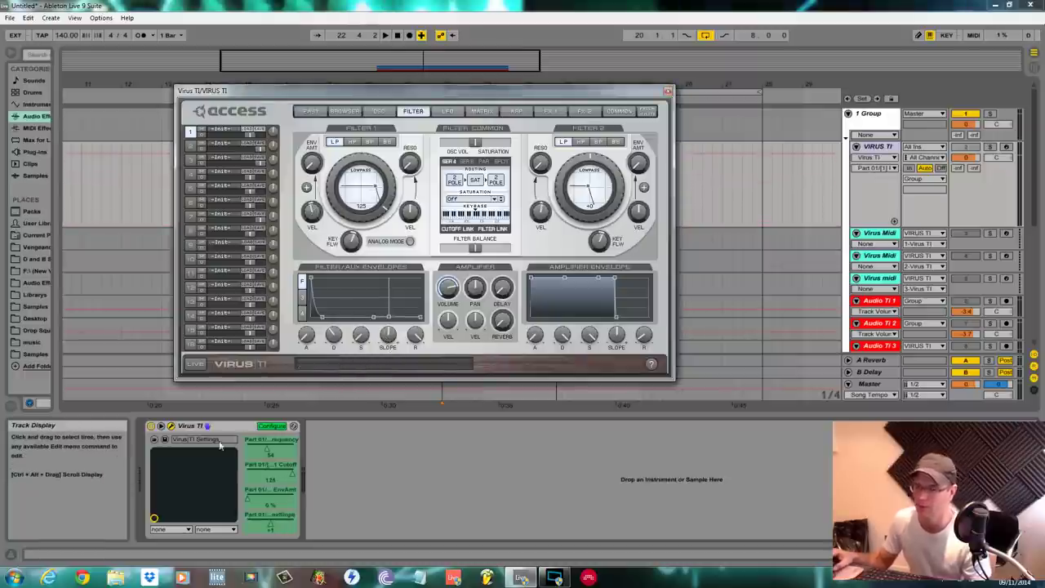
Fold the Virus TI device's parameters, close its plug-in window and fold the 1 Group track.
{"action": "left_click", "coordinate": [160, 425]}
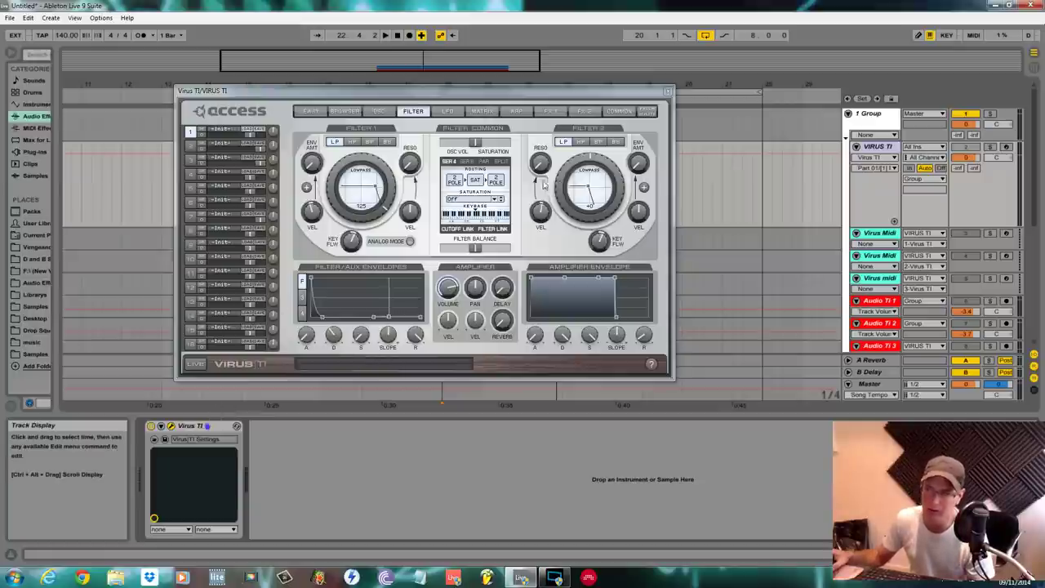
{"action": "left_click", "coordinate": [668, 90]}
{"action": "left_click", "coordinate": [848, 114]}
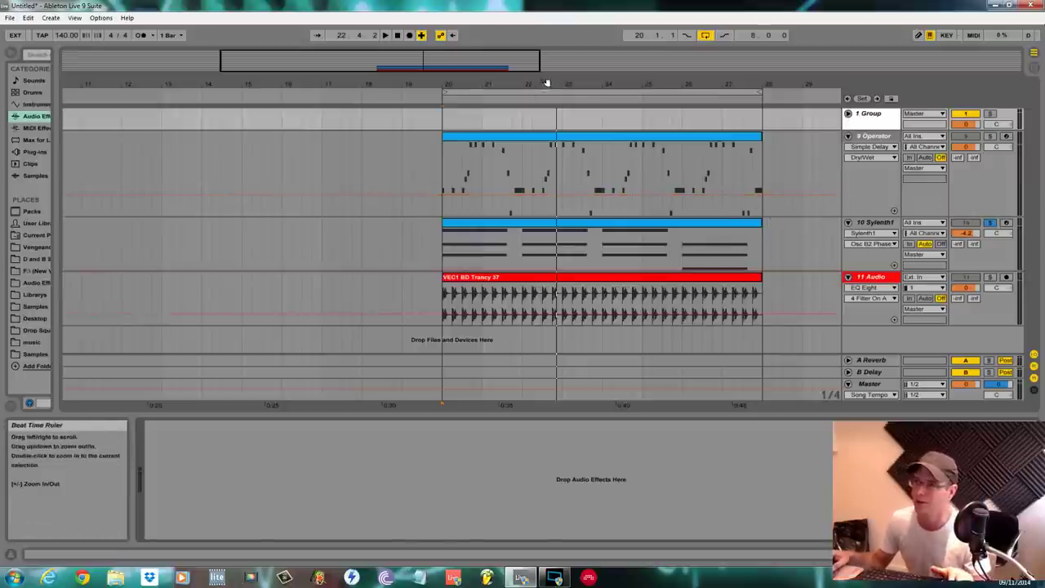
Put the Operator track's Simple Delay Dry/Wet automation in its own lane below the clip and make the lane taller.
{"action": "left_click_drag", "start_coordinate": [548, 84], "coordinate": [475, 77]}
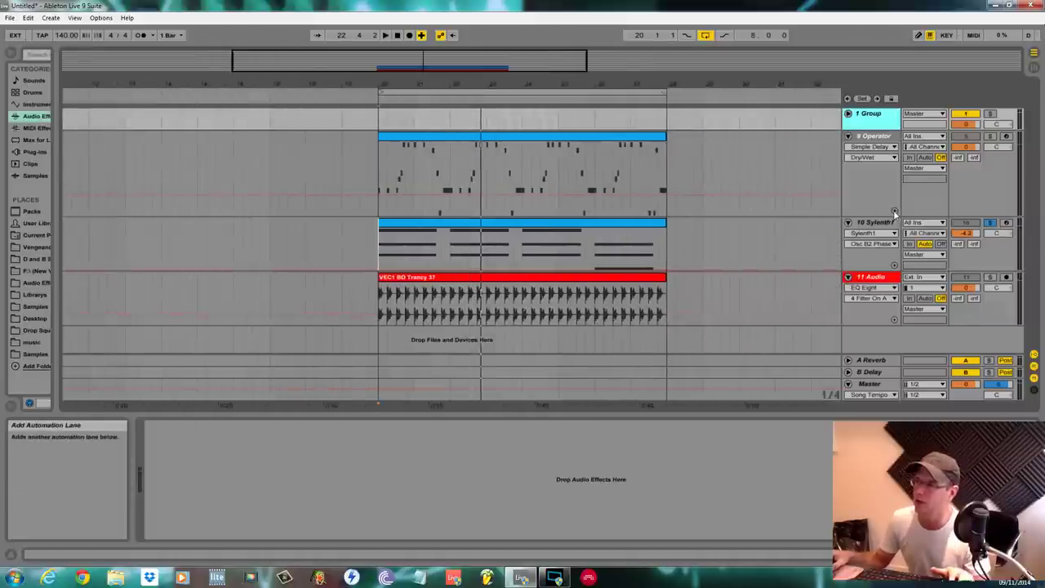
{"action": "left_click", "coordinate": [894, 210]}
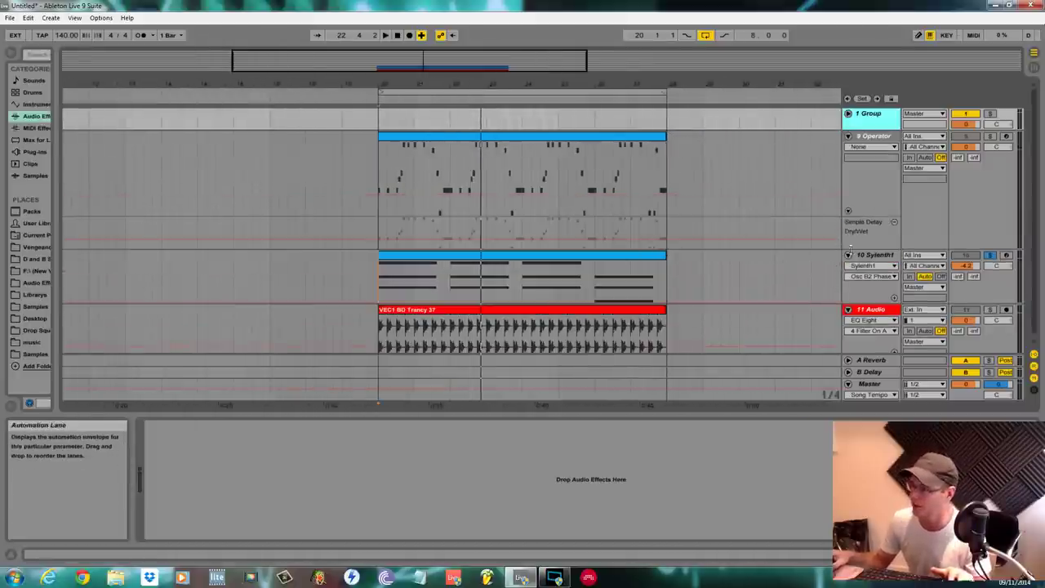
{"action": "left_click_drag", "start_coordinate": [852, 249], "coordinate": [853, 324]}
{"action": "scroll", "coordinate": [677, 282], "scroll_direction": "down", "scroll_amount": 2}
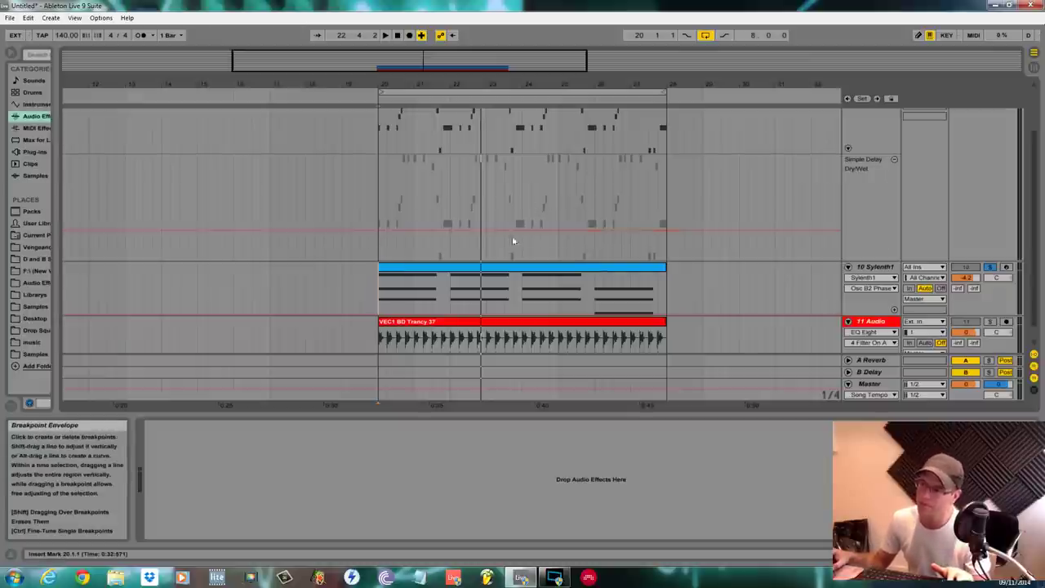
{"action": "left_click", "coordinate": [508, 270]}
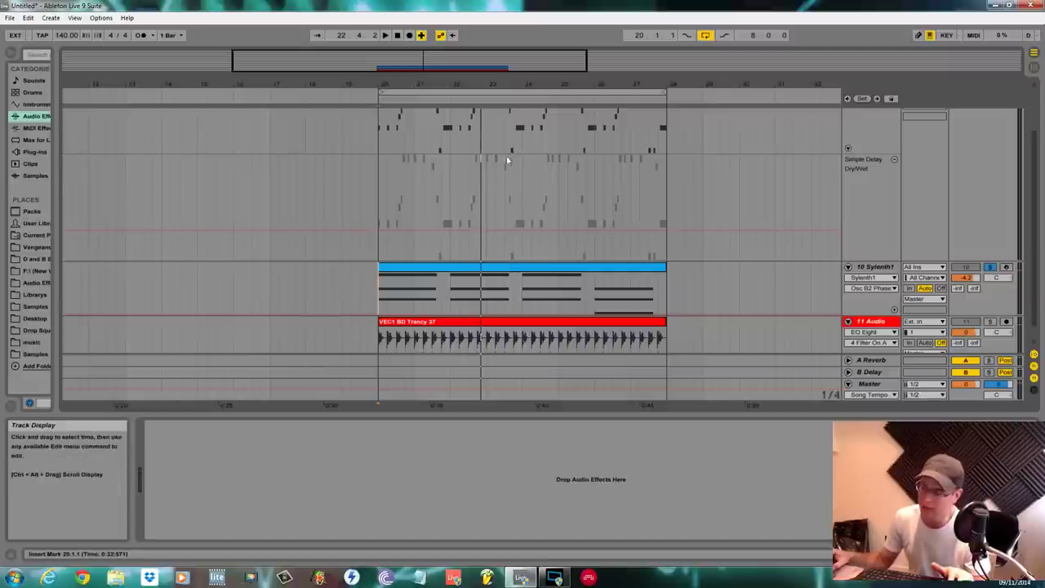
{"action": "scroll", "coordinate": [865, 147], "scroll_direction": "up", "scroll_amount": 3}
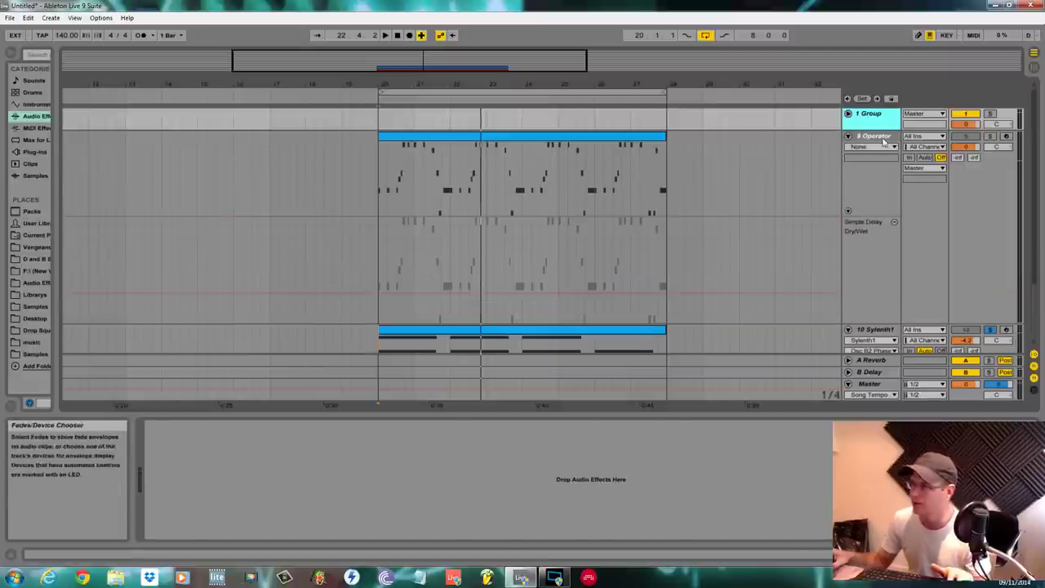
Set the Operator track's Simple Delay Dry/Wet to 100% and display the automation of Operator's oscillator C Fine.
{"action": "left_click", "coordinate": [866, 147]}
{"action": "scroll", "coordinate": [640, 390], "scroll_direction": "down", "scroll_amount": 2}
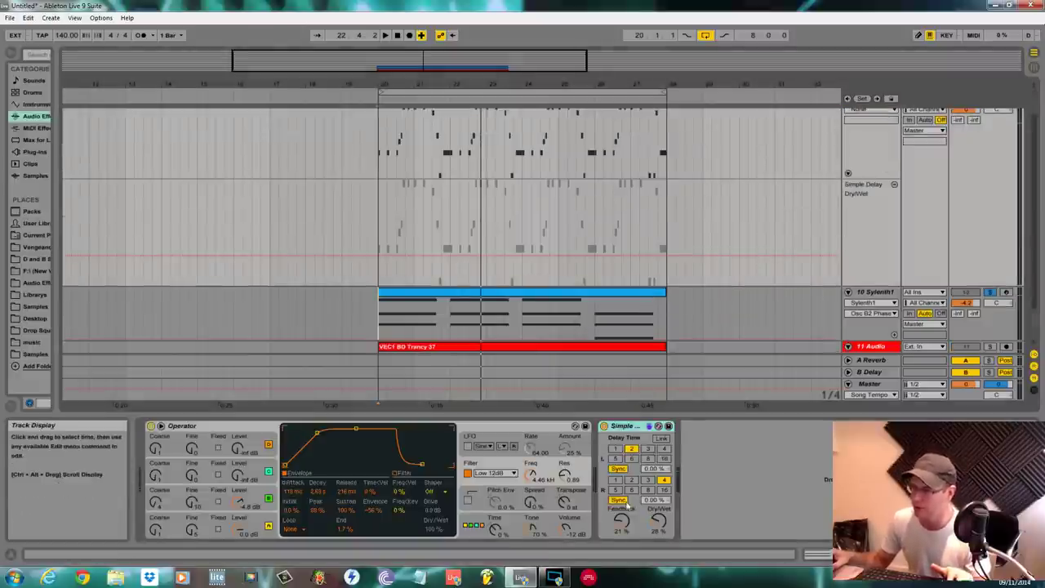
{"action": "left_click", "coordinate": [659, 521]}
{"action": "left_click_drag", "start_coordinate": [658, 514], "coordinate": [659, 478]}
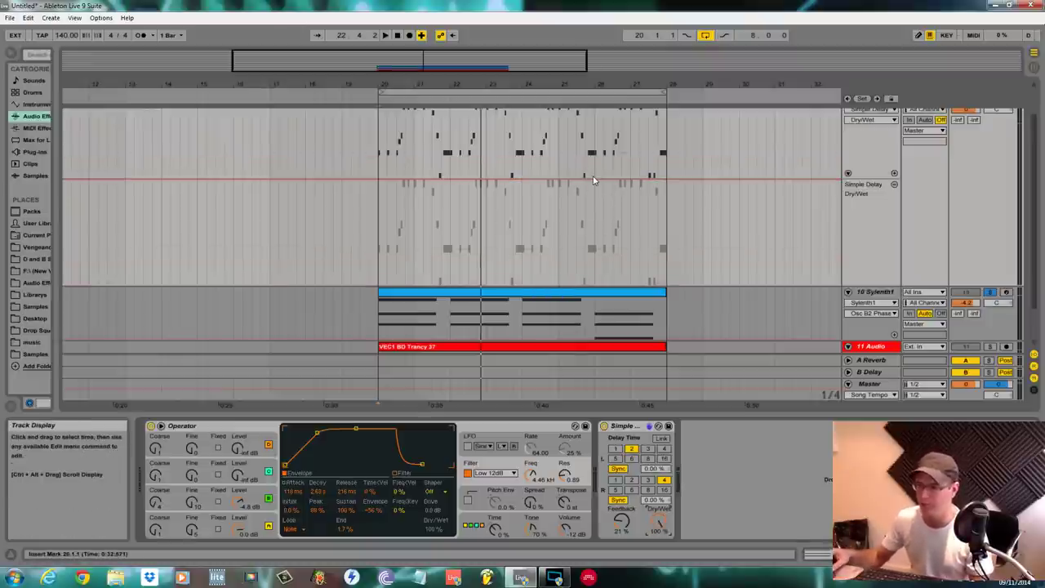
{"action": "left_click", "coordinate": [192, 477]}
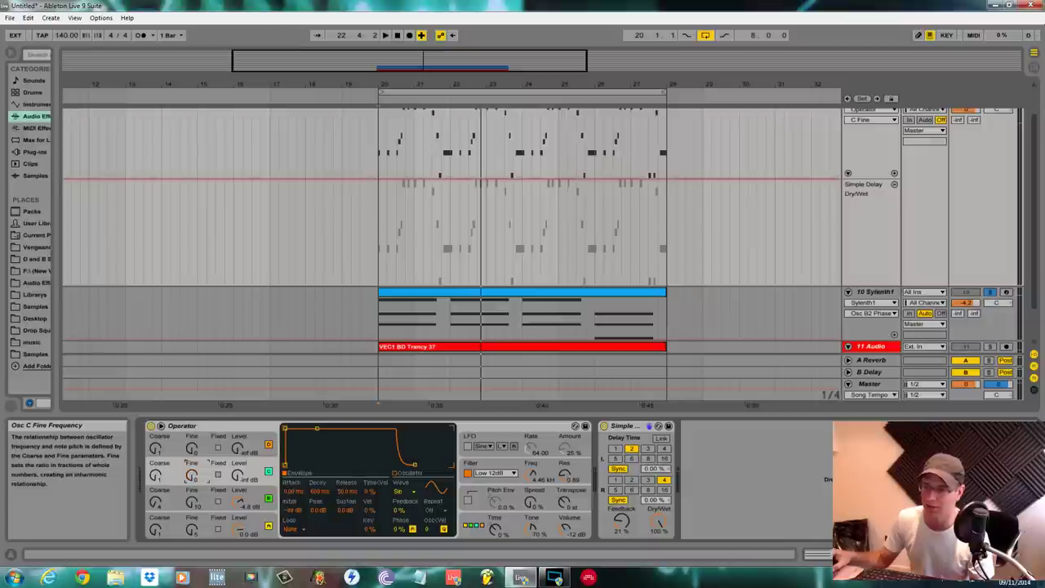
{"action": "scroll", "coordinate": [520, 264], "scroll_direction": "up", "scroll_amount": 2}
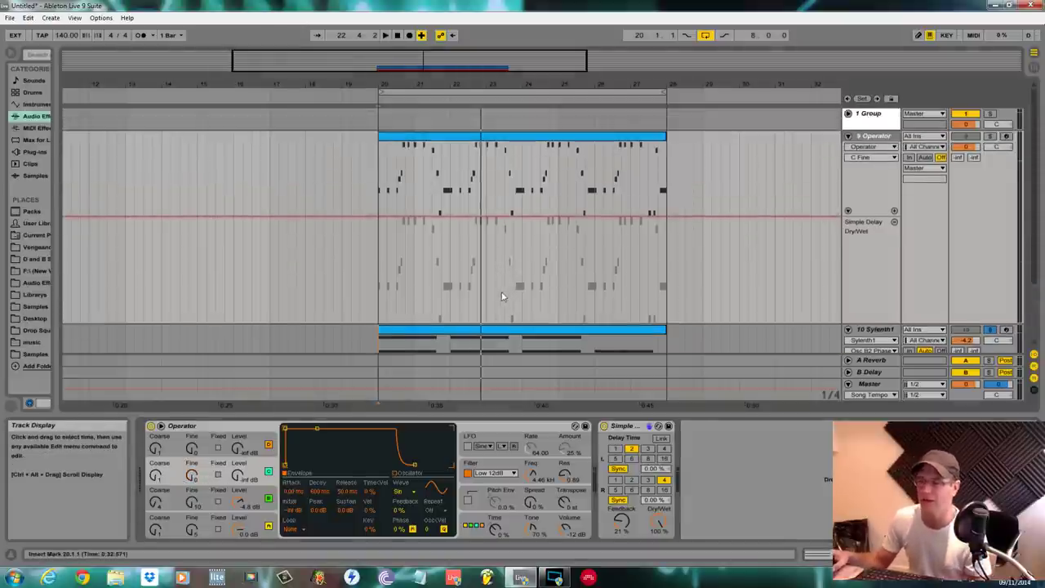
Lower Simple Delay's Dry/Wet to 25%, then play the Operator track soloed and stop playback.
{"action": "left_click", "coordinate": [660, 522]}
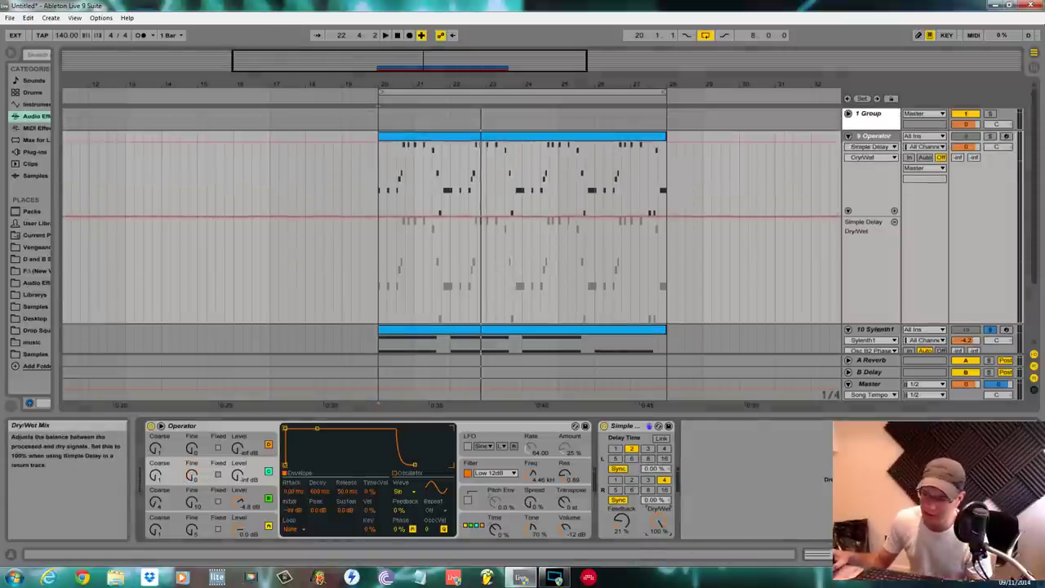
{"action": "left_click_drag", "start_coordinate": [659, 522], "coordinate": [659, 573]}
{"action": "key", "text": "space"}
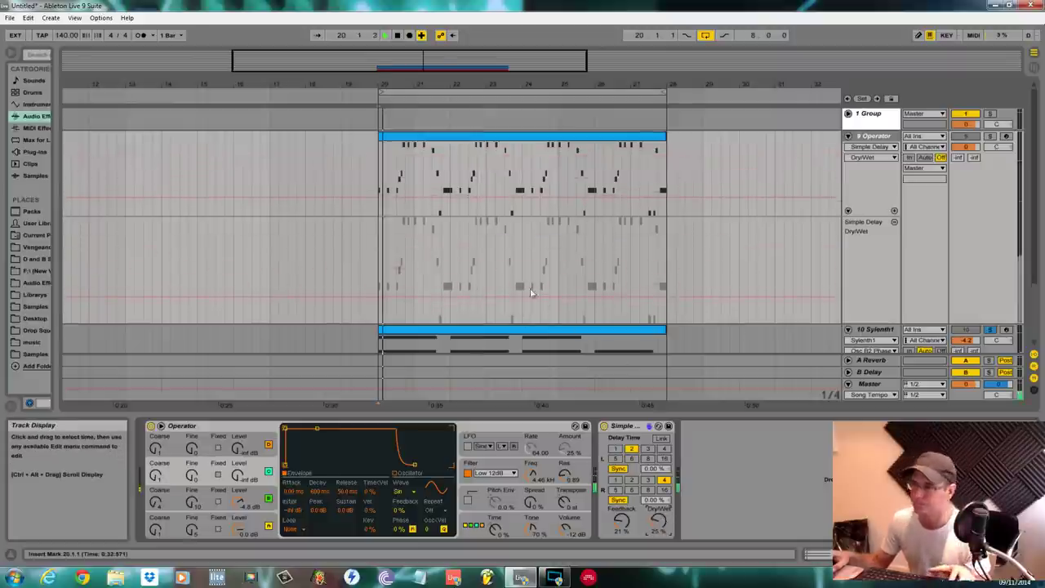
{"action": "left_click", "coordinate": [991, 136]}
{"action": "key", "text": "space"}
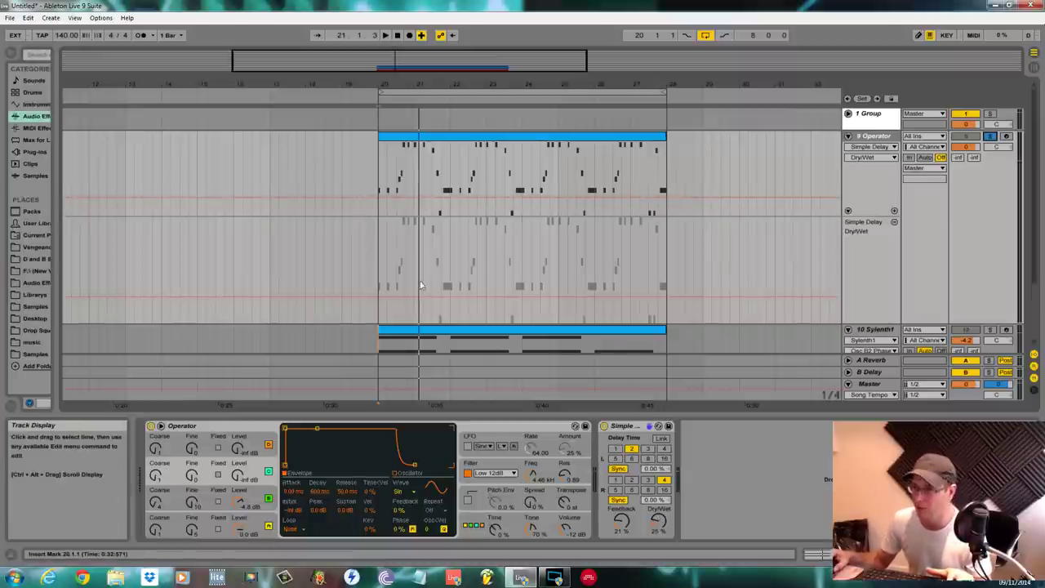
Select bars 20 to 28 in the Operator track's Dry/Wet automation lane and raise the envelope there to 53%.
{"action": "left_click_drag", "start_coordinate": [387, 271], "coordinate": [504, 278]}
{"action": "left_click_drag", "start_coordinate": [384, 272], "coordinate": [670, 283]}
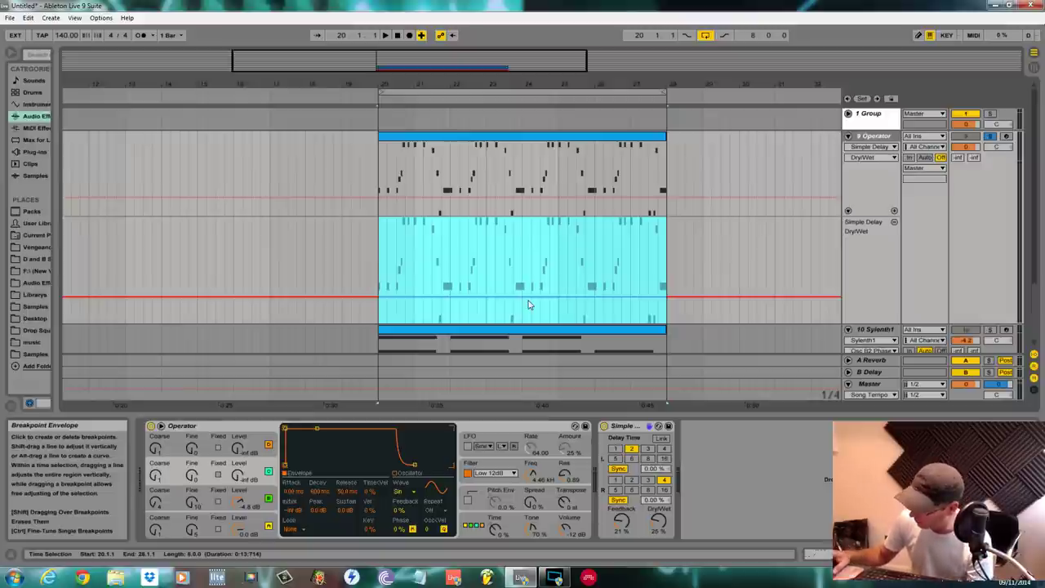
{"action": "left_click_drag", "start_coordinate": [528, 300], "coordinate": [528, 267]}
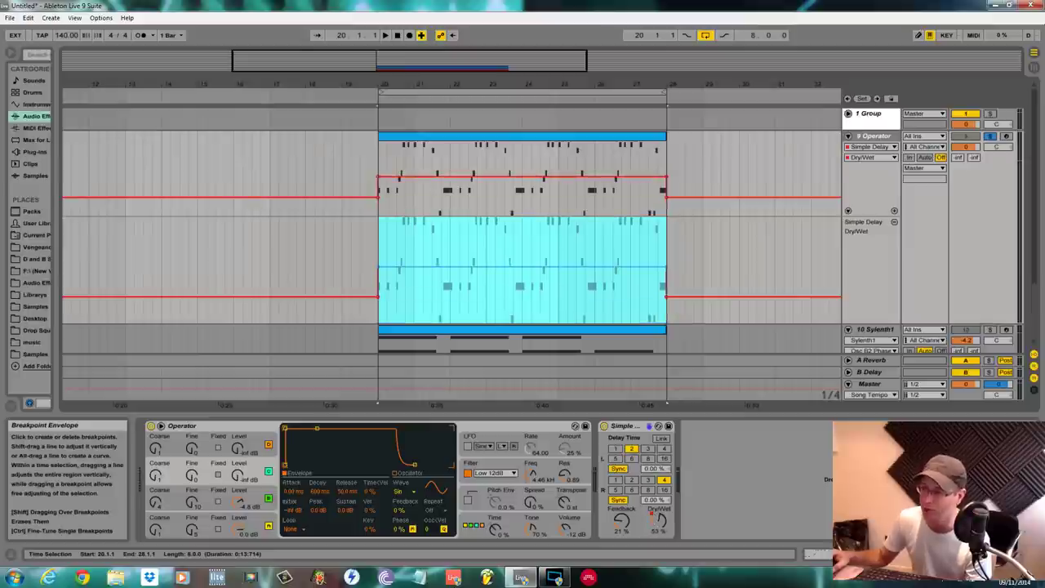
Lower the Dry/Wet envelope across bars 20 to 28 to 0% and turn it into a ramp rising to bar 28.
{"action": "left_click_drag", "start_coordinate": [522, 177], "coordinate": [523, 215]}
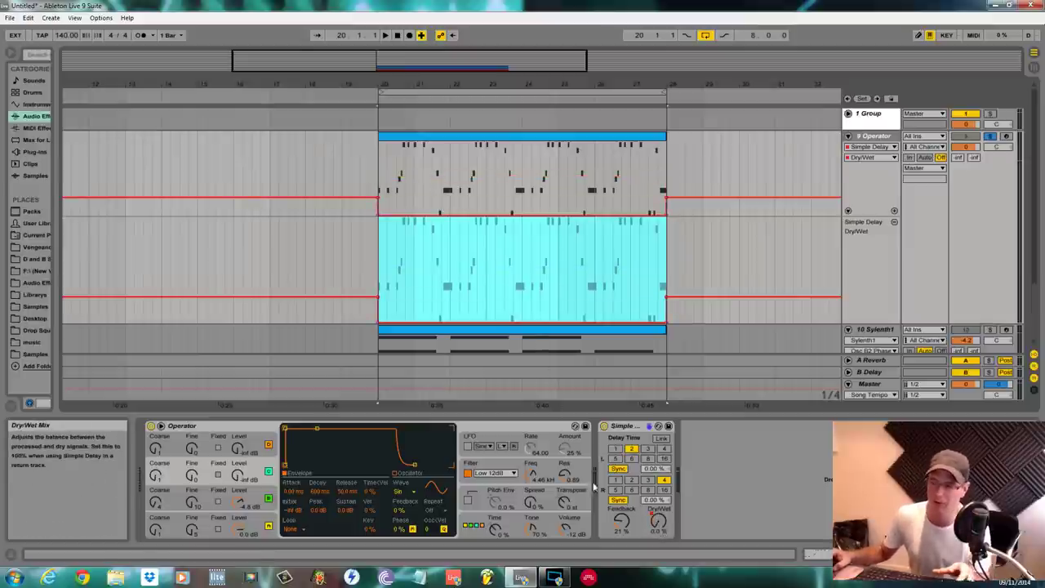
{"action": "key", "text": "space"}
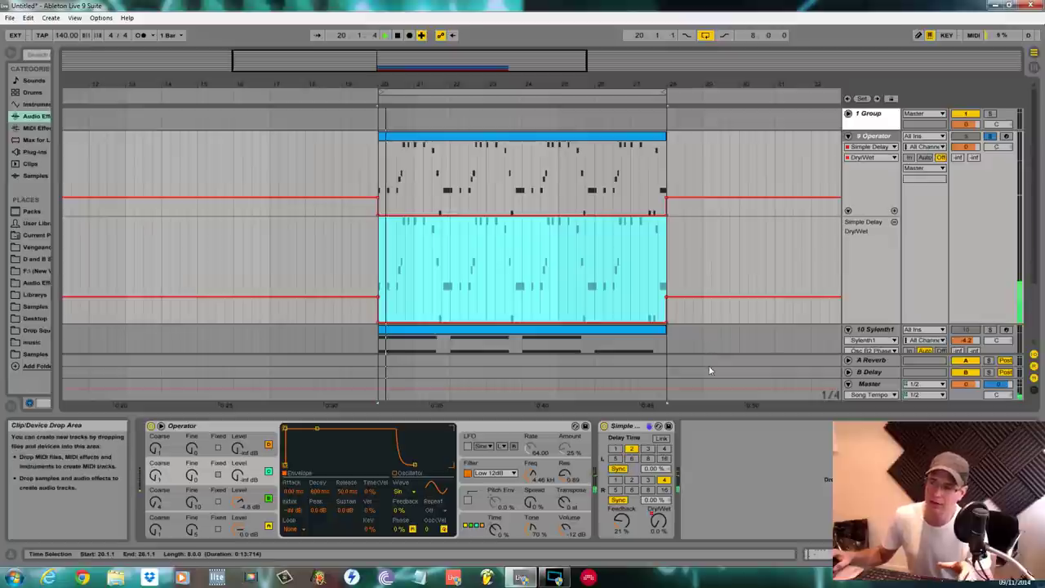
{"action": "left_click", "coordinate": [667, 323]}
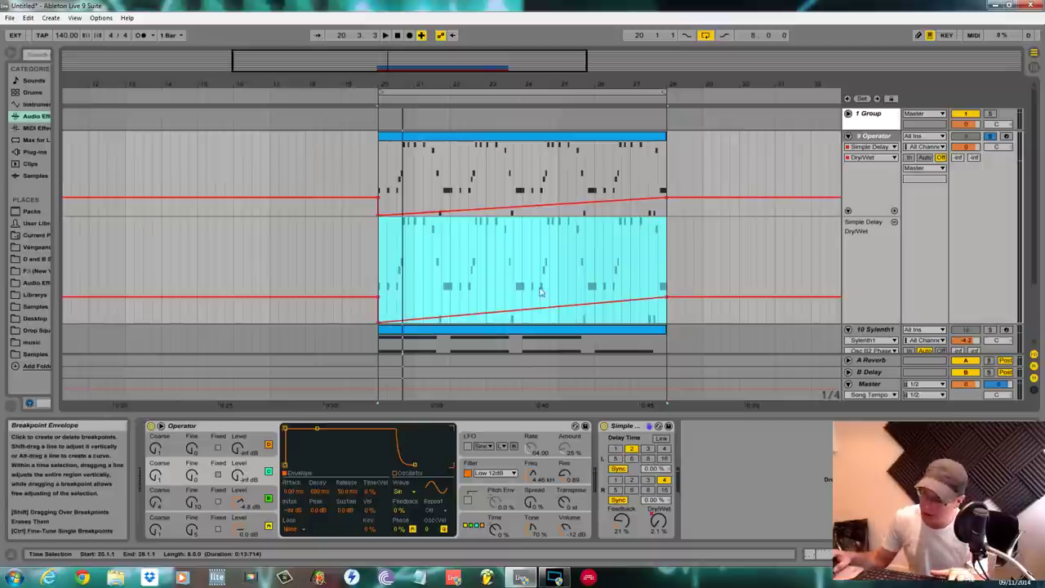
Play the Dry/Wet ramp, set Simple Delay's Feedback to 23% during playback, and stop.
{"action": "key", "text": "space"}
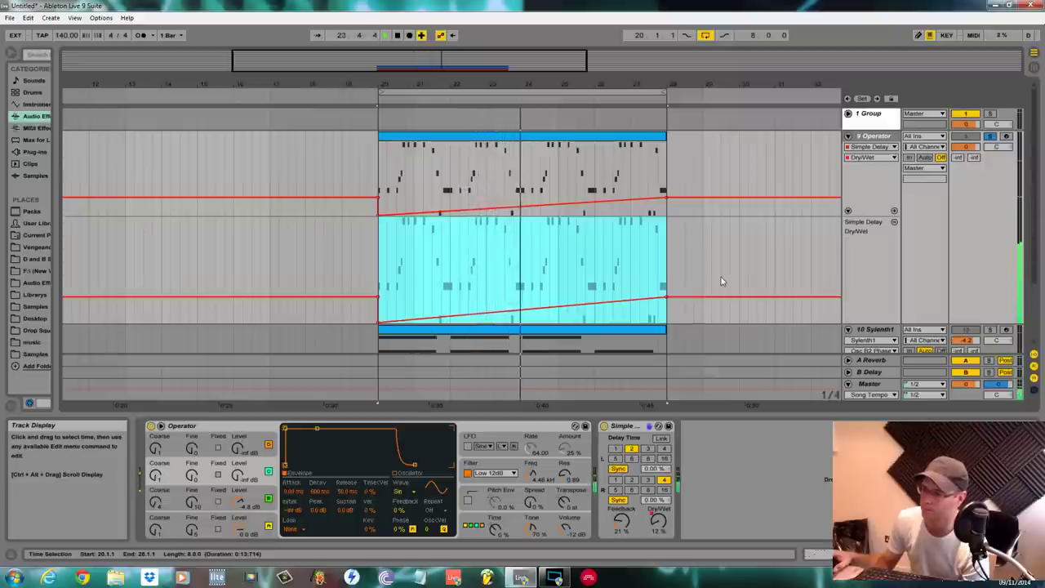
{"action": "left_click_drag", "start_coordinate": [621, 522], "coordinate": [621, 518]}
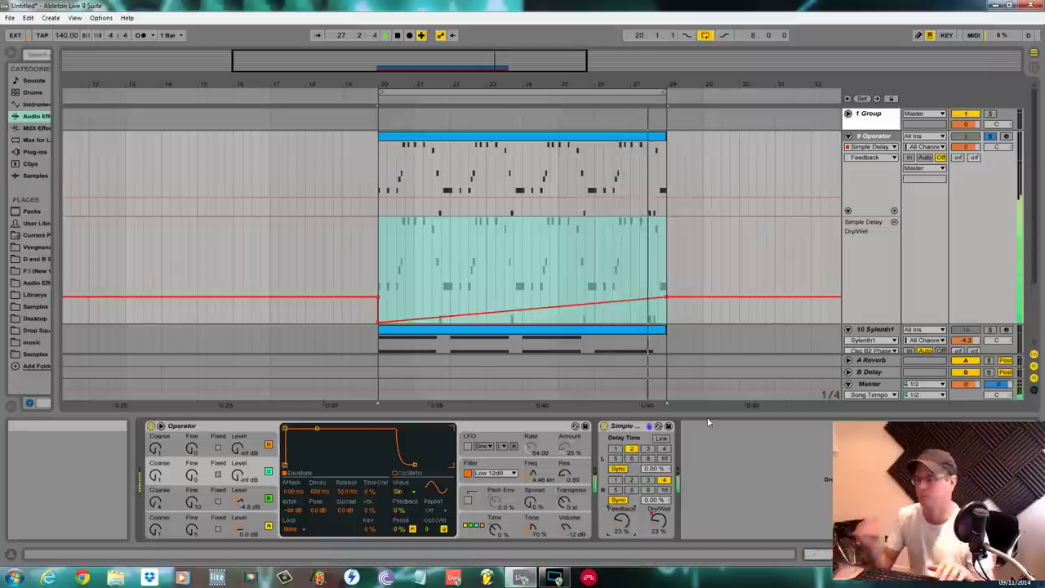
{"action": "key", "text": "space"}
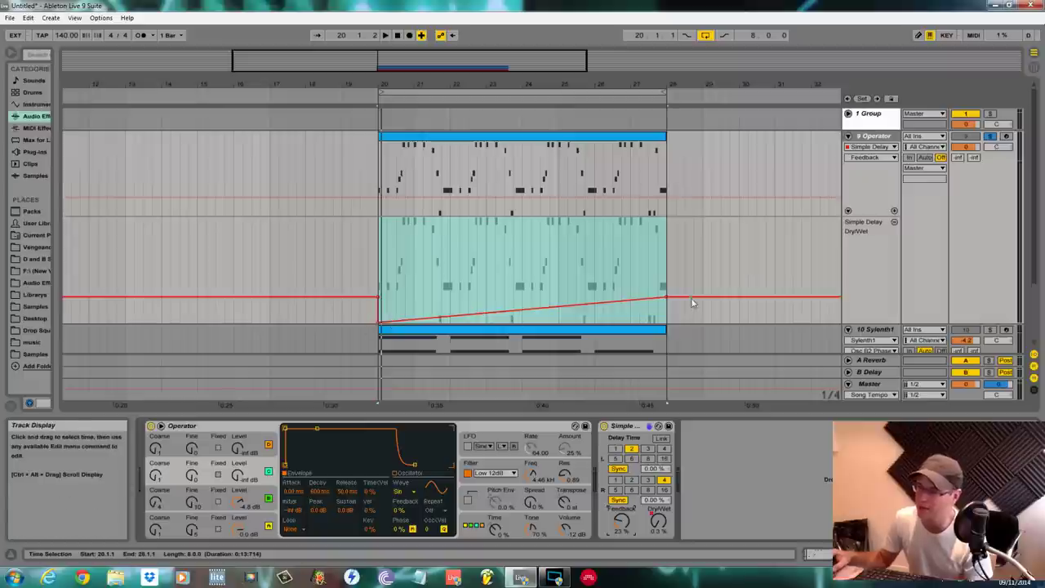
Reshape the Dry/Wet envelope into a ramp rising from 0% at bar 20 to 47% at bar 28, then play it and stop.
{"action": "mouse_move", "coordinate": [668, 292]}
{"action": "left_mouse_down"}
{"action": "mouse_move", "coordinate": [668, 271]}
{"action": "mouse_move", "coordinate": [691, 273]}
{"action": "mouse_move", "coordinate": [669, 269]}
{"action": "mouse_move", "coordinate": [662, 288]}
{"action": "left_mouse_up"}
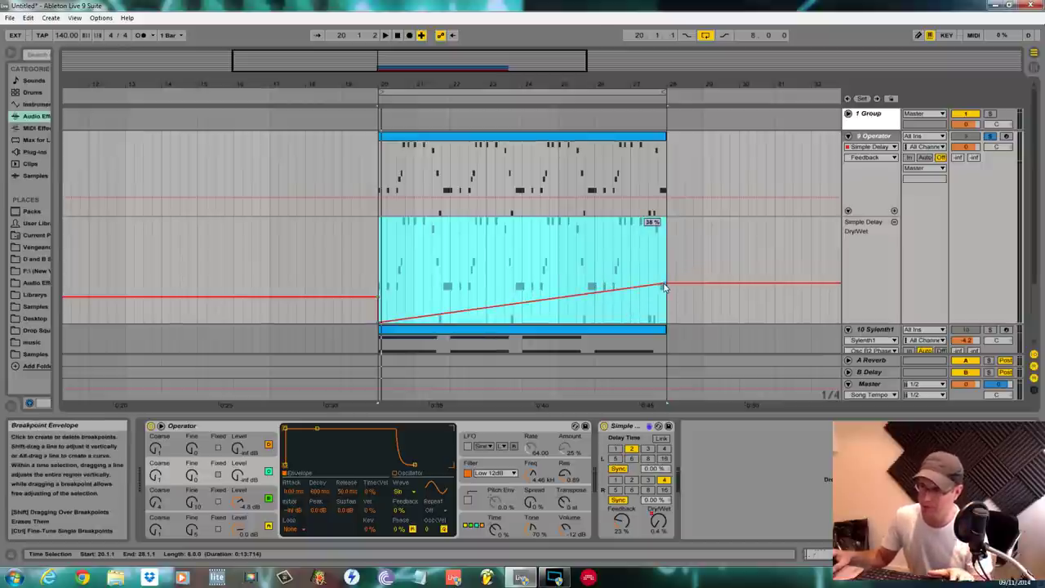
{"action": "left_click_drag", "start_coordinate": [664, 285], "coordinate": [664, 284]}
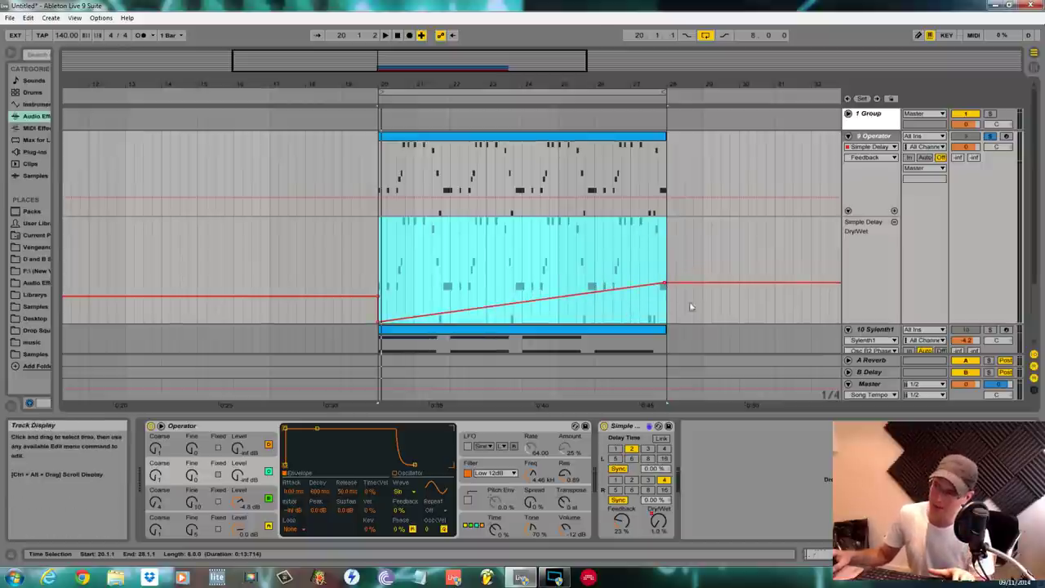
{"action": "left_click", "coordinate": [664, 286]}
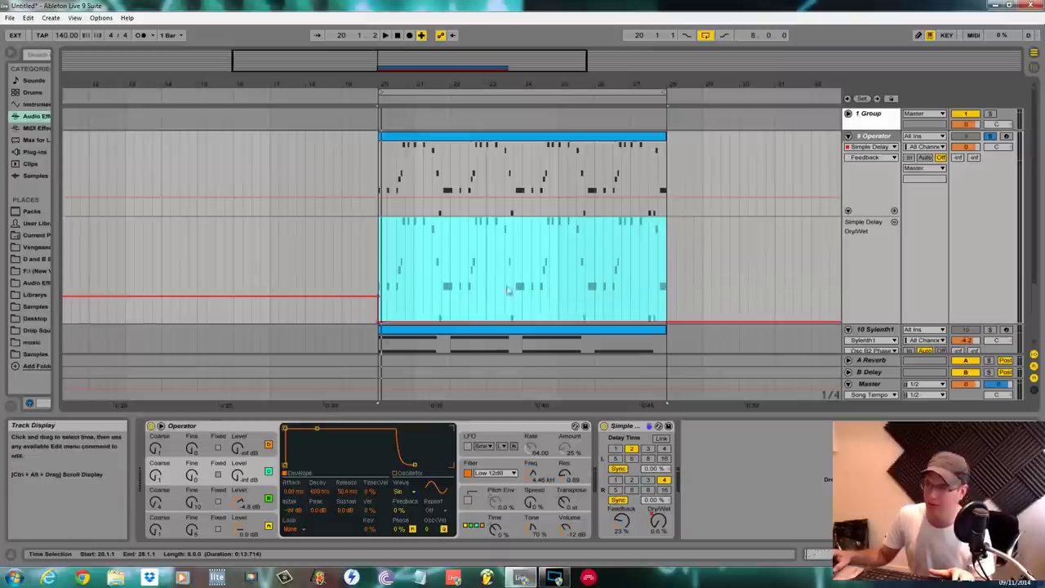
{"action": "left_click_drag", "start_coordinate": [635, 322], "coordinate": [636, 272]}
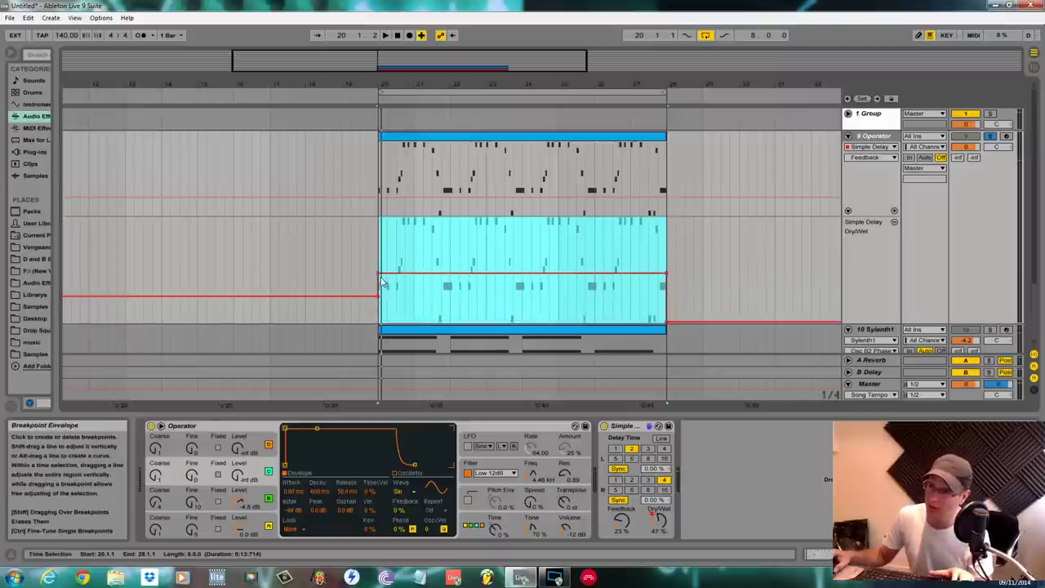
{"action": "left_click_drag", "start_coordinate": [378, 279], "coordinate": [378, 323]}
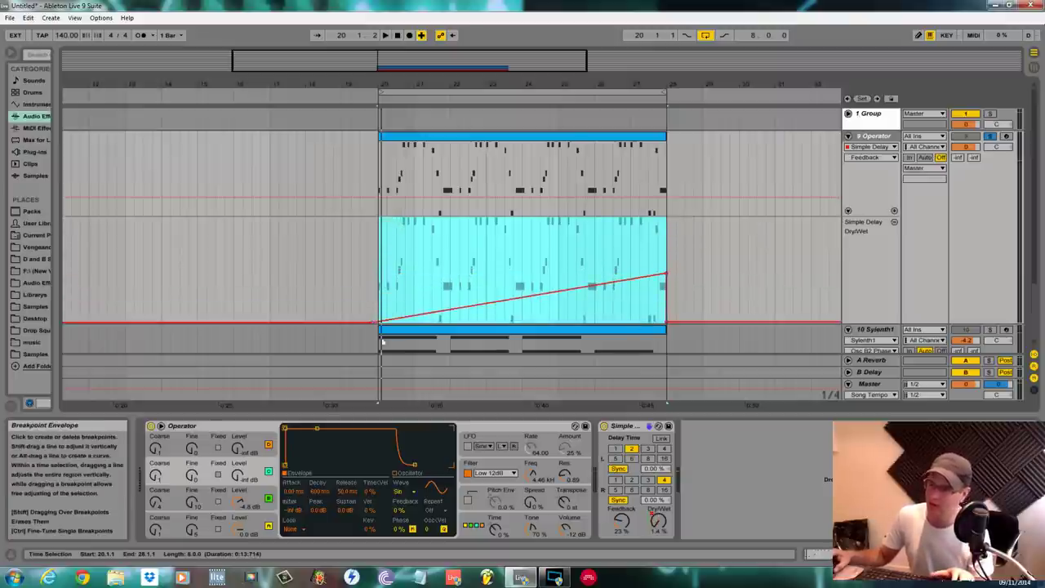
{"action": "key", "text": "space"}
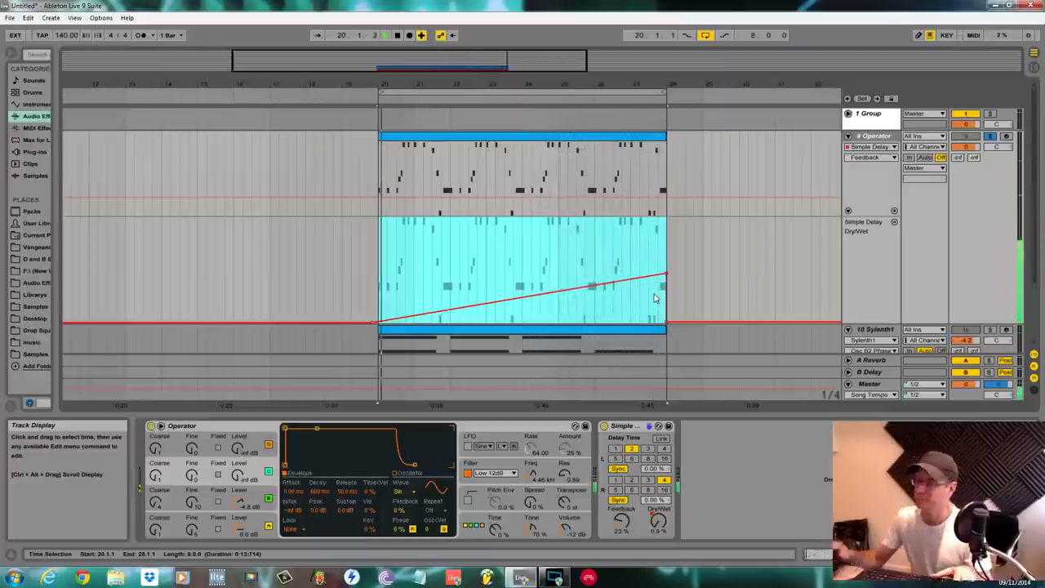
{"action": "key", "text": "space"}
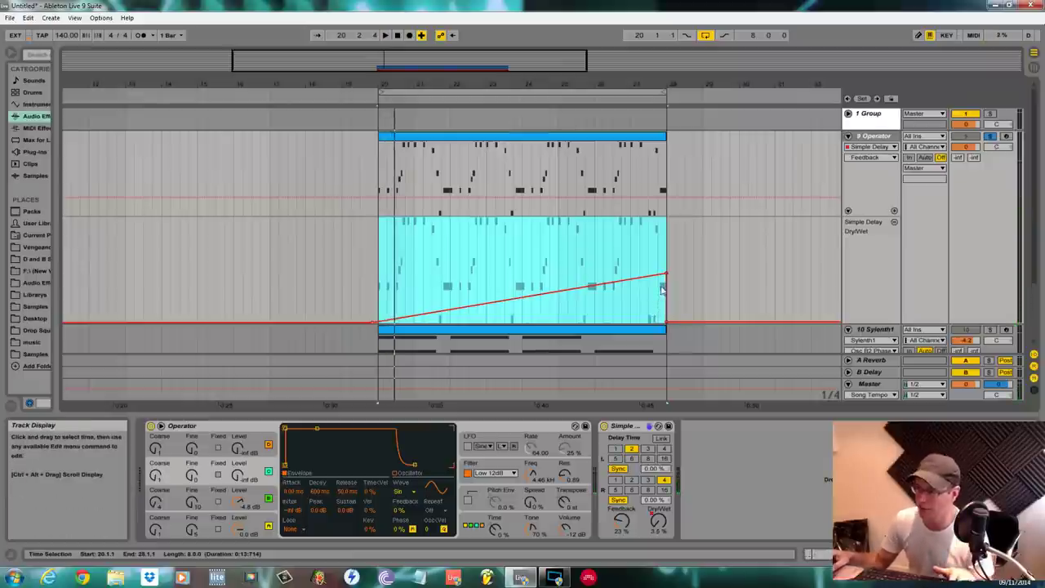
Replace the long Dry/Wet ramp with a short one rising only across bar 27, then play it and stop.
{"action": "left_click", "coordinate": [666, 279]}
{"action": "left_click", "coordinate": [361, 295]}
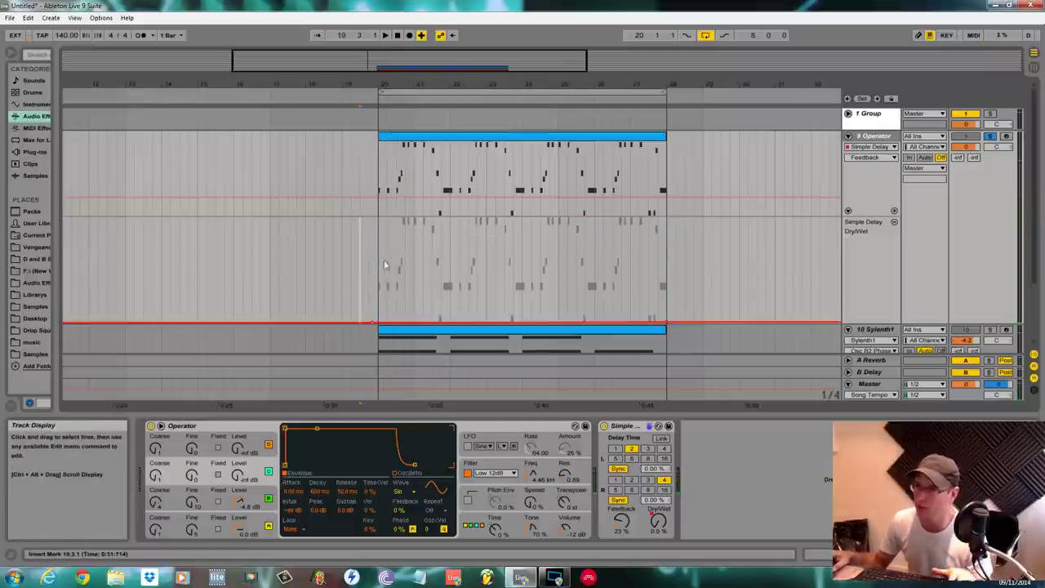
{"action": "left_click_drag", "start_coordinate": [631, 272], "coordinate": [651, 276]}
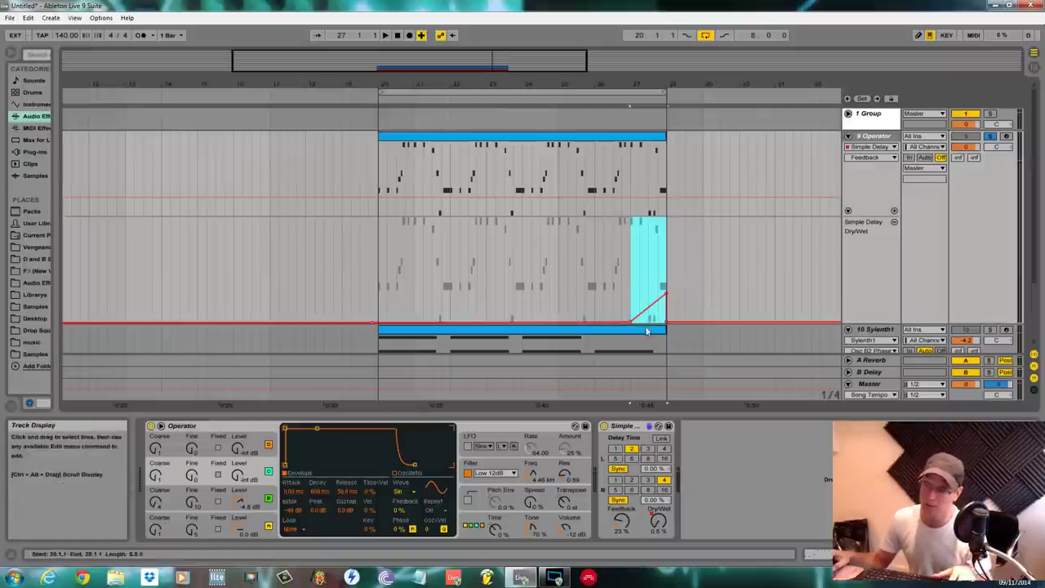
{"action": "key", "text": "space"}
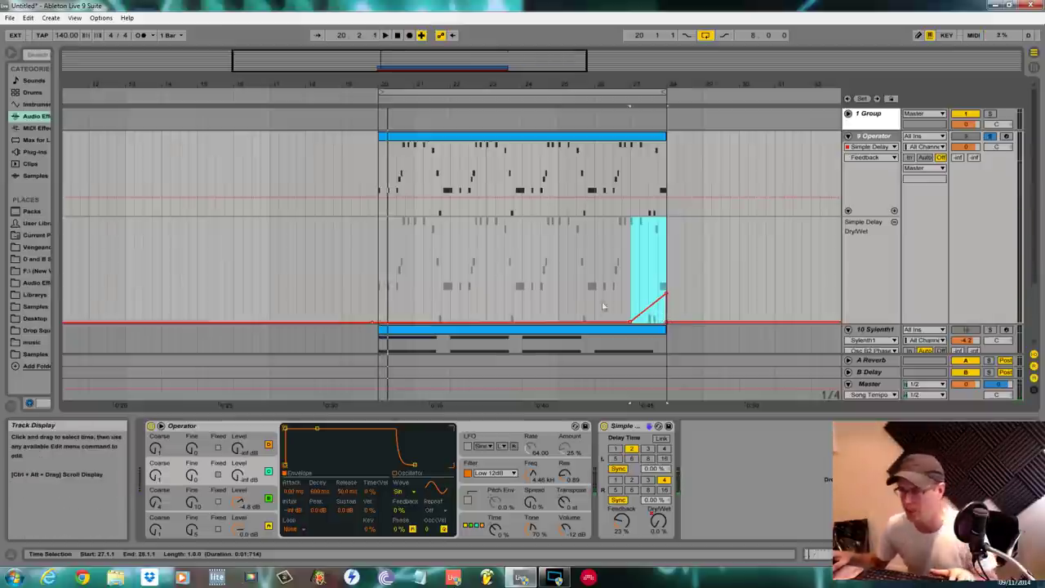
Delete the bar 27 ramp, draw rising quarter-note Dry/Wet steps freehand up to bar 28 in Draw Mode, and play them.
{"action": "left_click", "coordinate": [666, 297]}
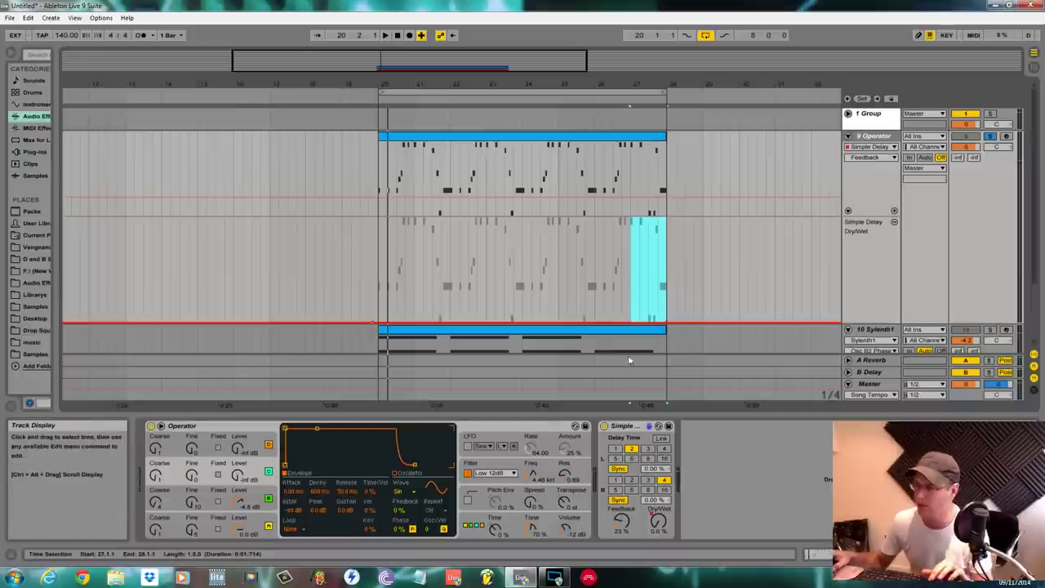
{"action": "left_click", "coordinate": [919, 36]}
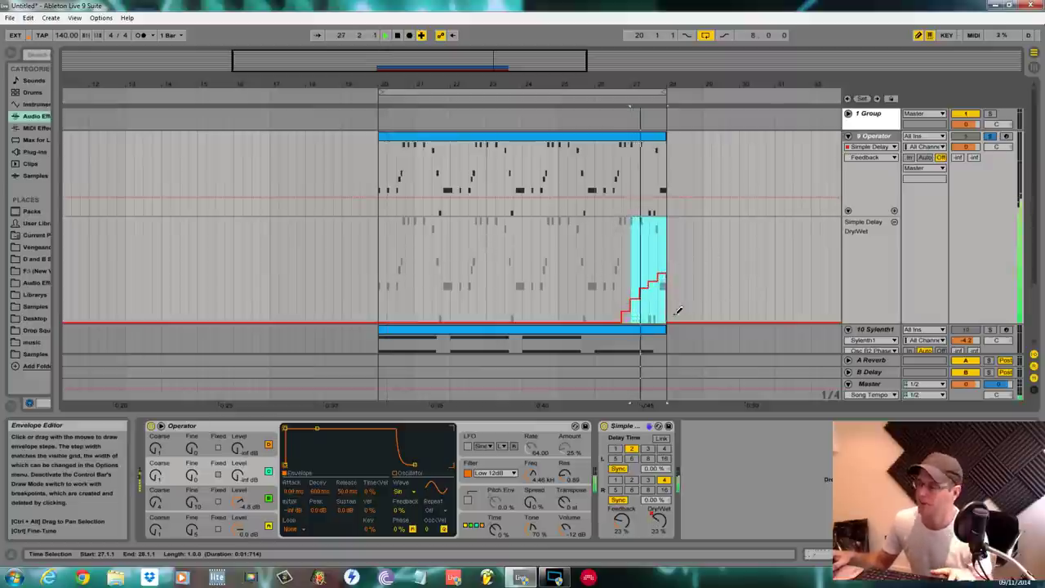
{"action": "key", "text": "space"}
Turn off Draw Mode, remove the intermediate breakpoints so the steps become a straight ramp, and play it.
{"action": "right_click", "coordinate": [642, 314]}
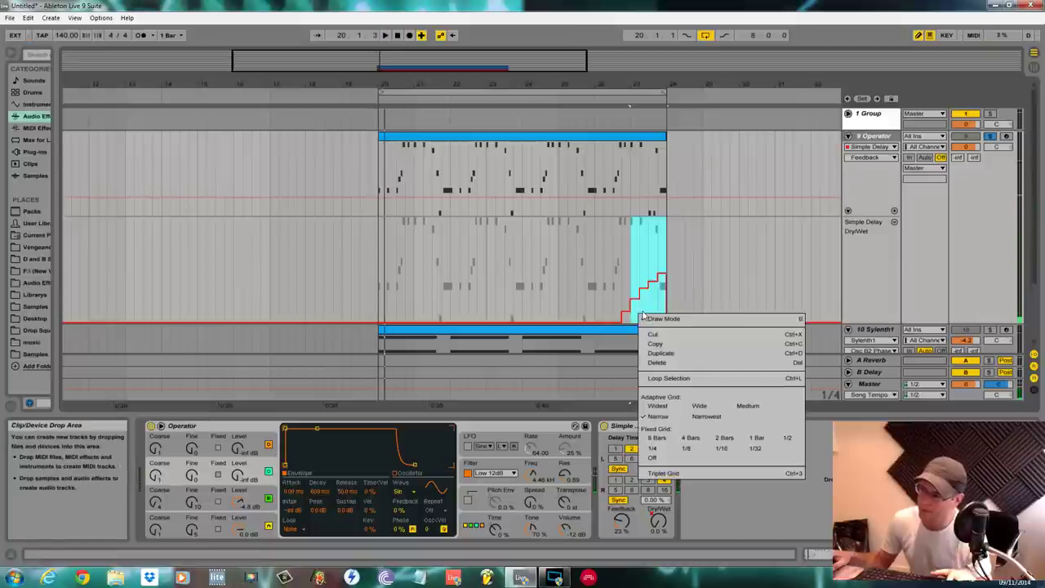
{"action": "left_click", "coordinate": [918, 35]}
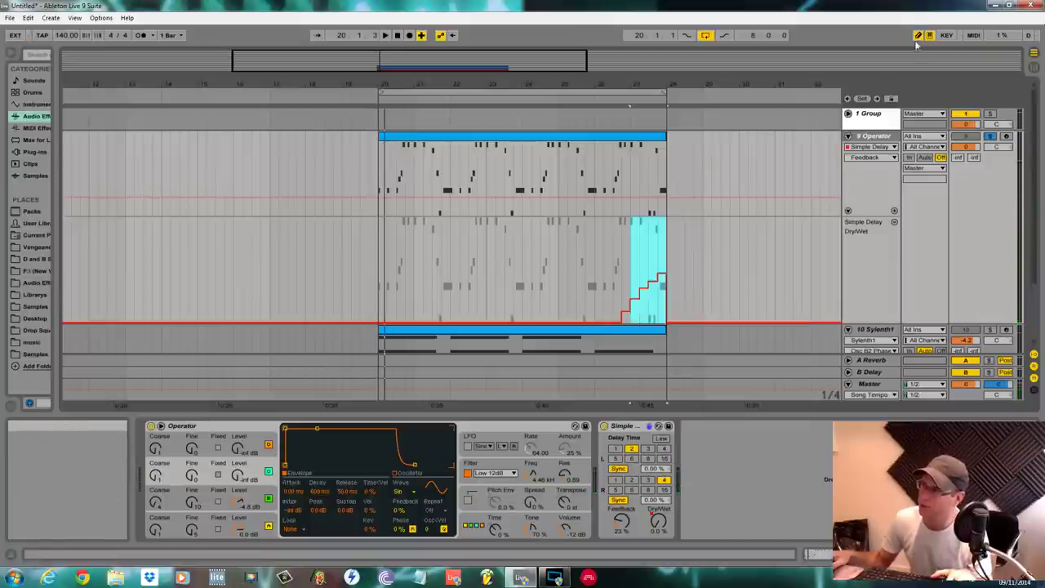
{"action": "left_click", "coordinate": [918, 35]}
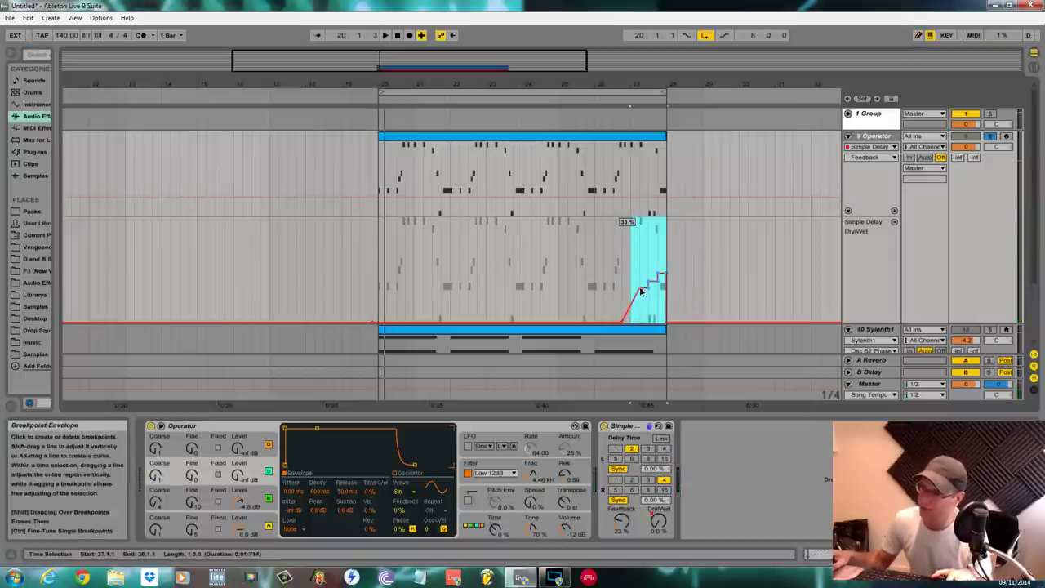
{"action": "left_click_drag", "start_coordinate": [642, 291], "coordinate": [650, 292]}
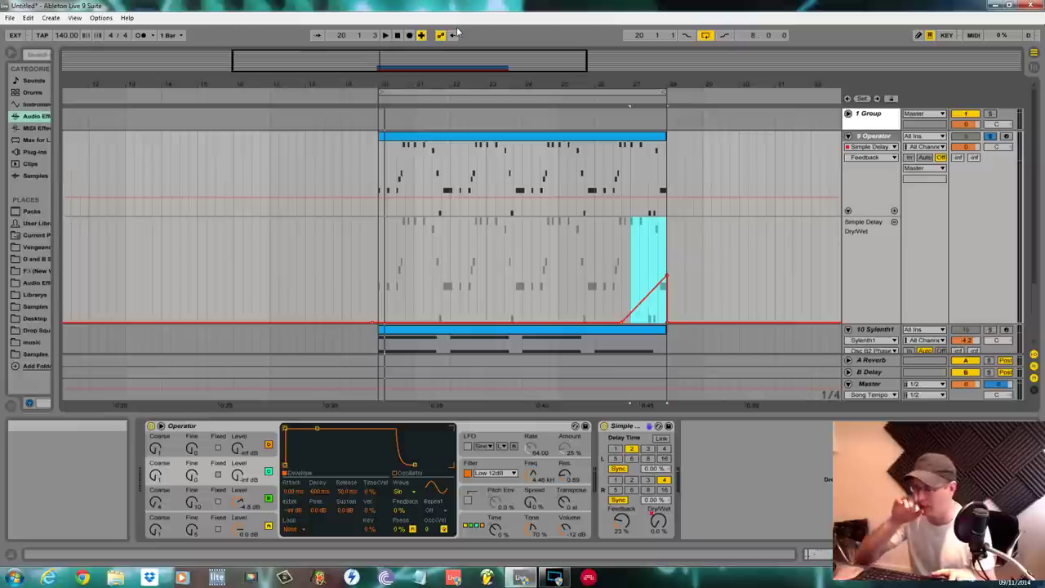
{"action": "key", "text": "space"}
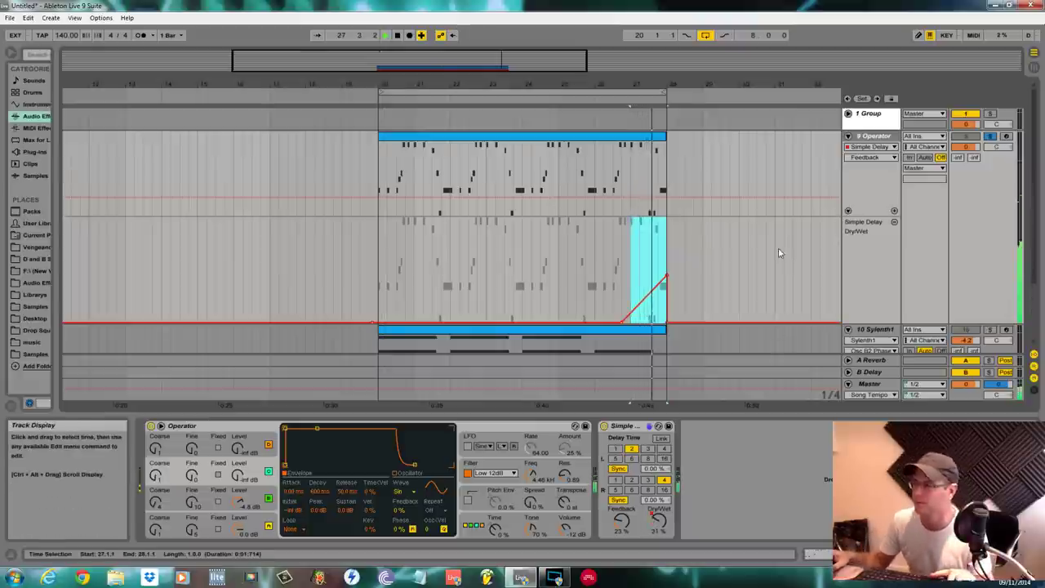
Set the fixed grid to 1 Bar and delete the breakpoints that form the Dry/Wet ramp before bar 28.
{"action": "right_click", "coordinate": [673, 264]}
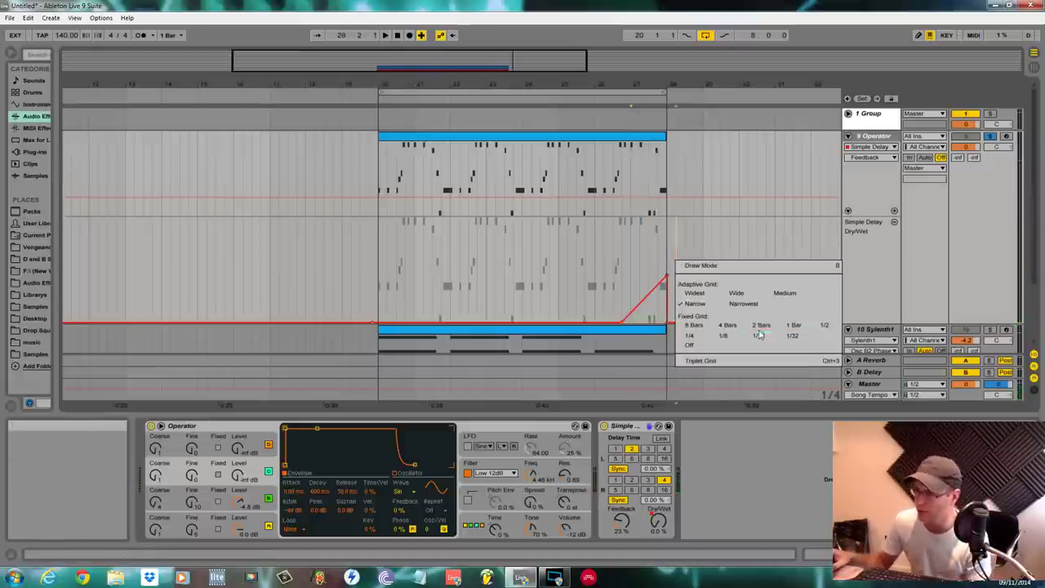
{"action": "left_click", "coordinate": [795, 330]}
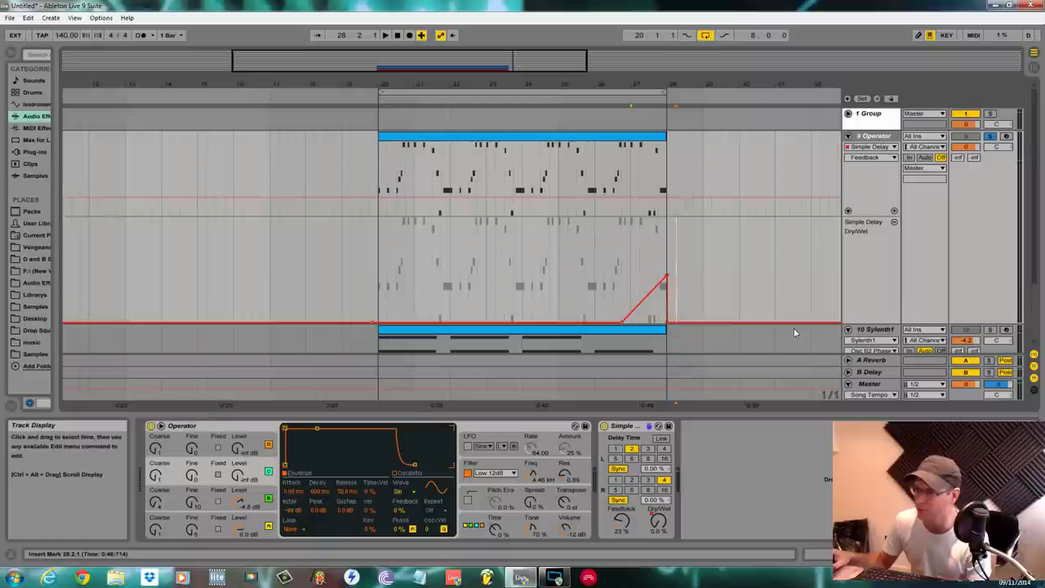
{"action": "left_click", "coordinate": [622, 323]}
{"action": "left_click", "coordinate": [667, 276]}
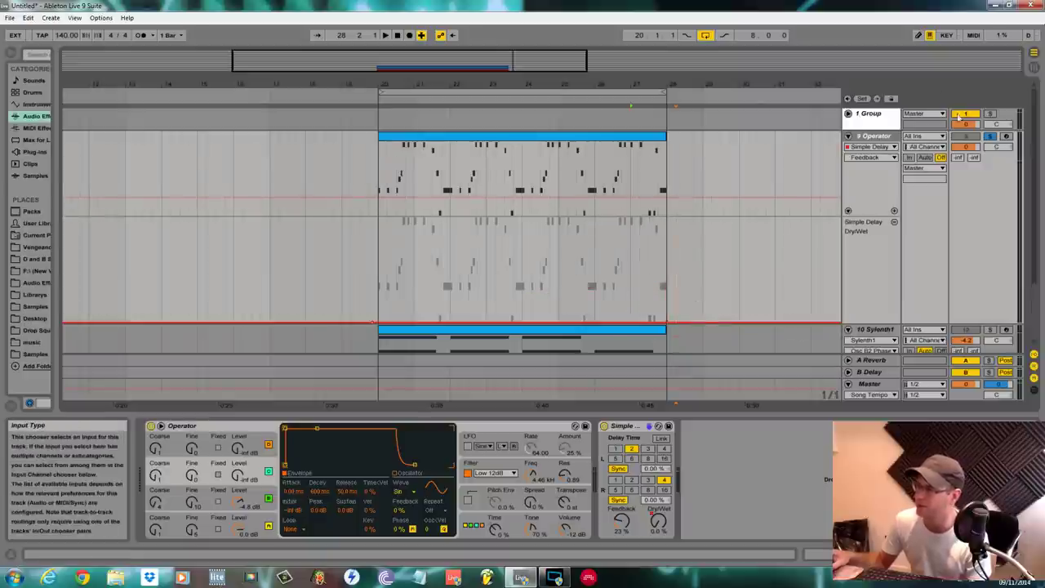
Draw a one-bar Dry/Wet step over bar 27 in Draw Mode, then remove its upper starting breakpoint to make a ramp.
{"action": "key", "text": "ctrl+b"}
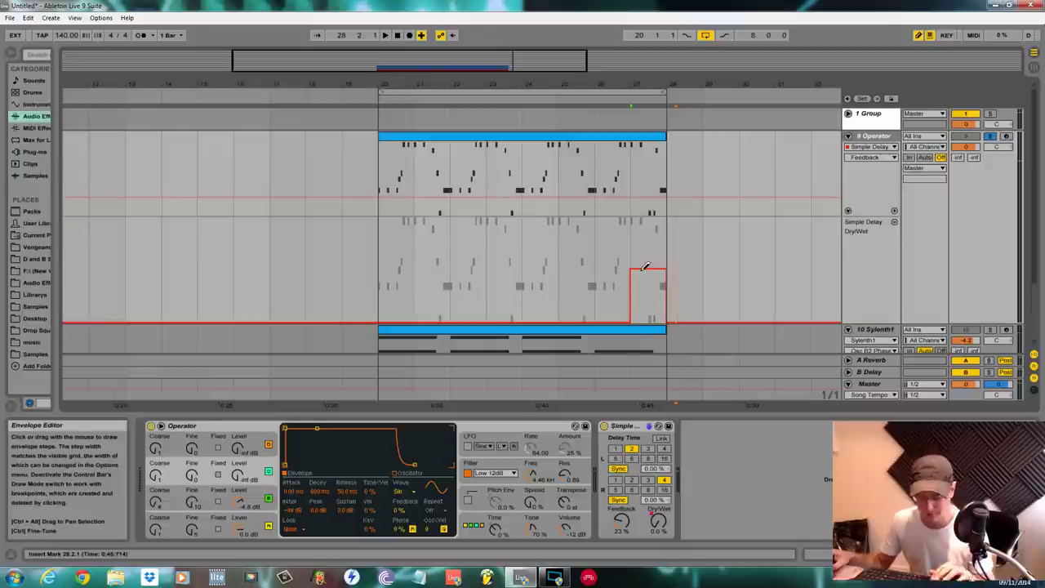
{"action": "key", "text": "ctrl+b"}
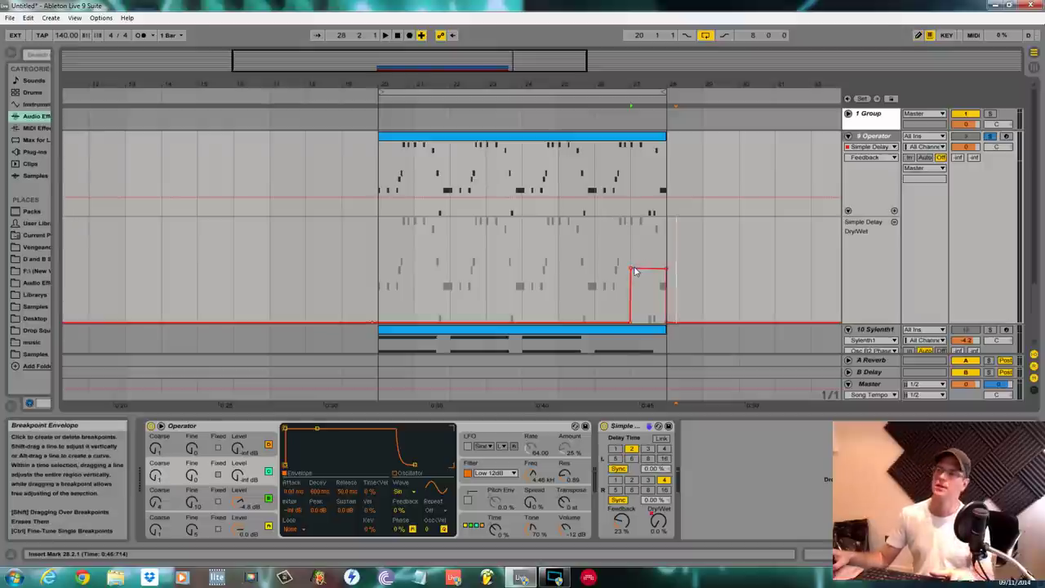
{"action": "mouse_move", "coordinate": [630, 273]}
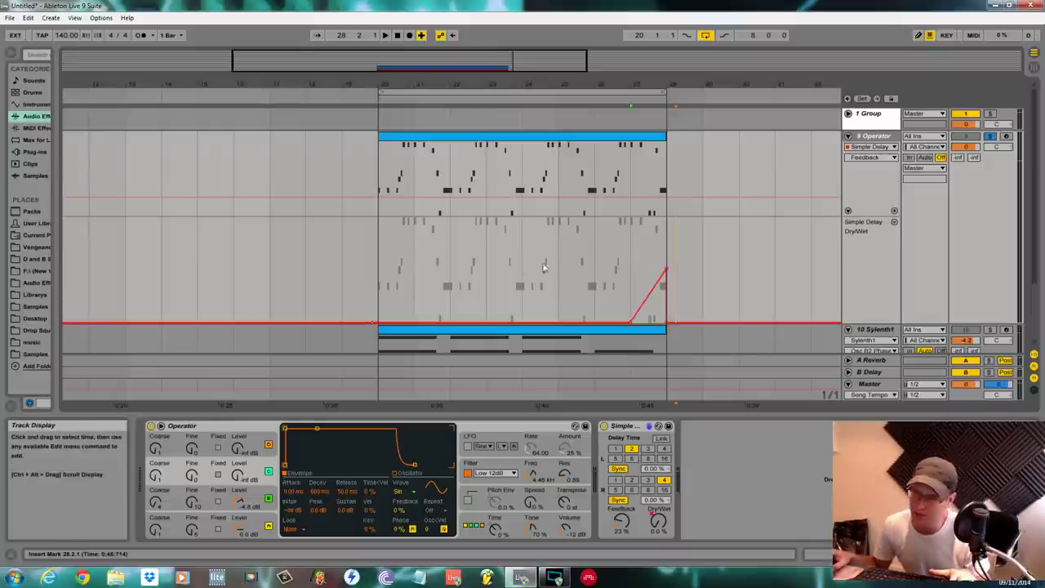
Switch to an adaptive grid, replace the bar 27 ramp with one rising to 51% over the last sixteenth before bar 28, and play it.
{"action": "right_click", "coordinate": [581, 263]}
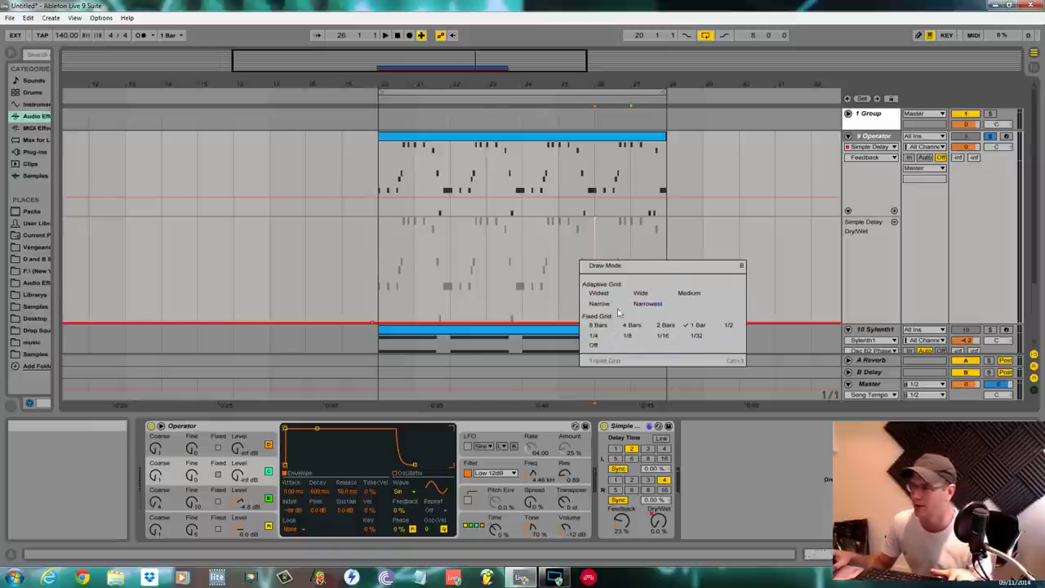
{"action": "left_click", "coordinate": [663, 305]}
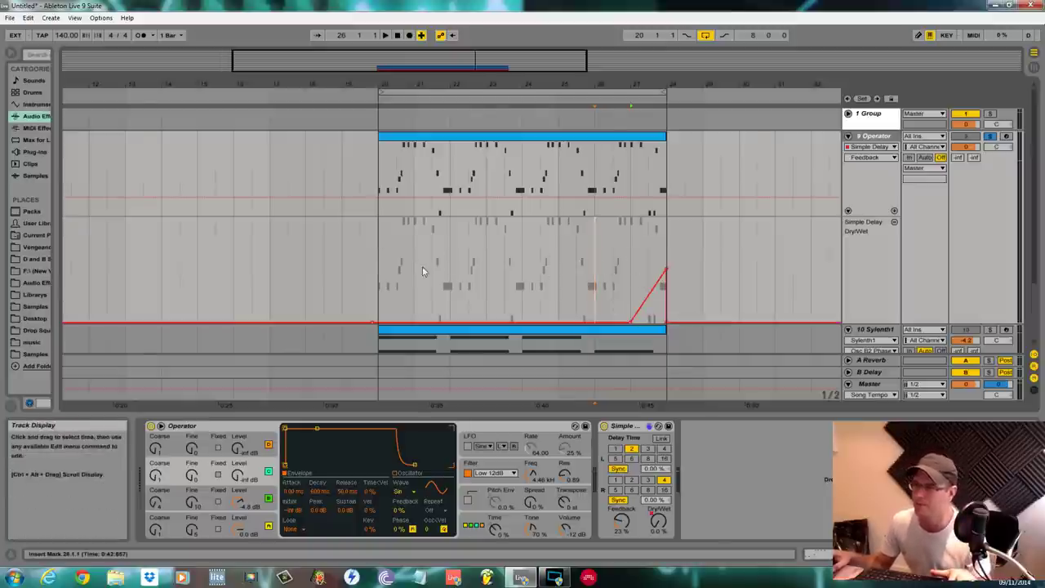
{"action": "left_click_drag", "start_coordinate": [561, 82], "coordinate": [436, 118]}
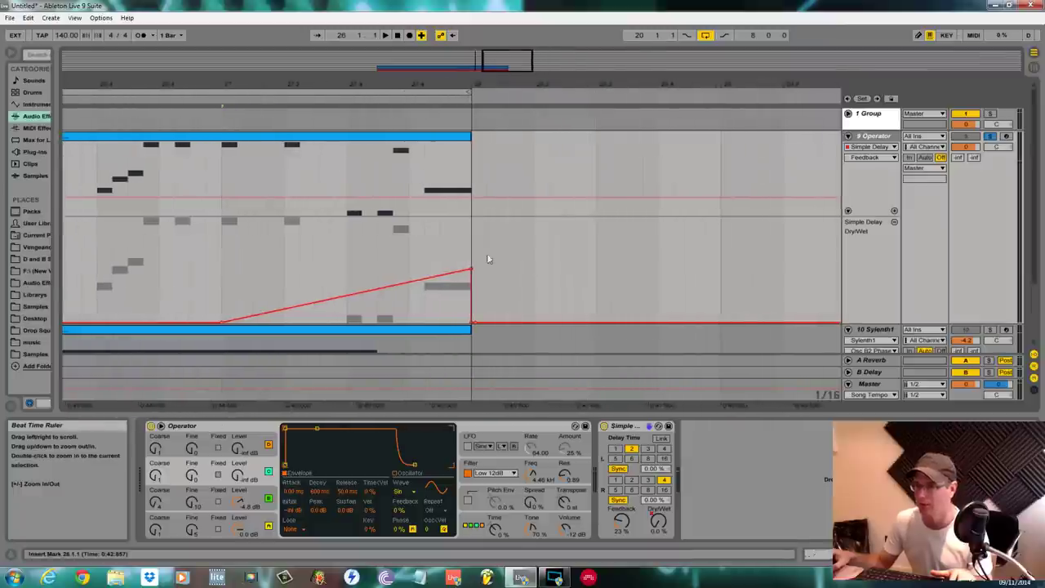
{"action": "left_click", "coordinate": [470, 273]}
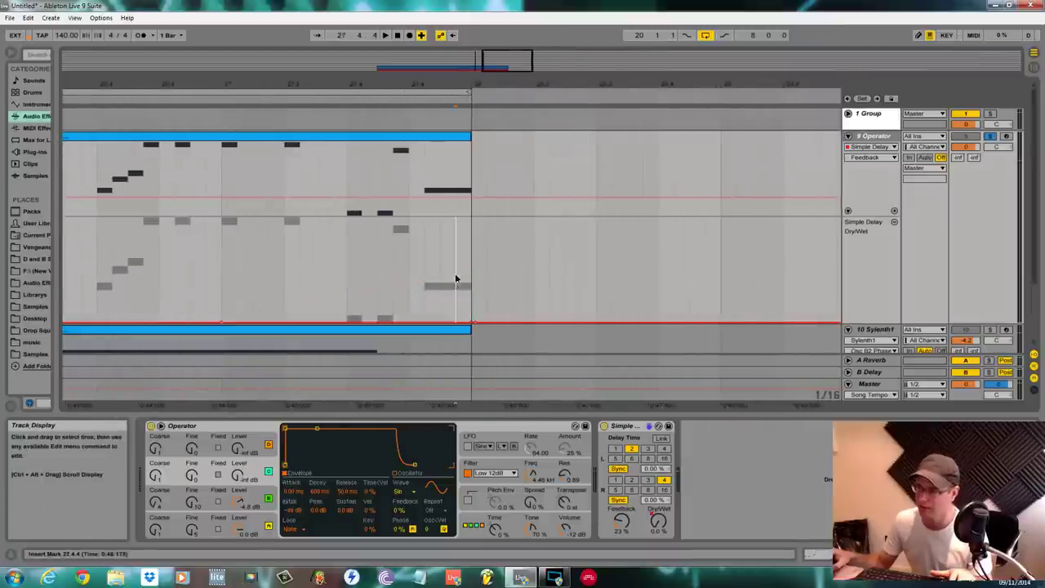
{"action": "left_click_drag", "start_coordinate": [456, 279], "coordinate": [465, 290]}
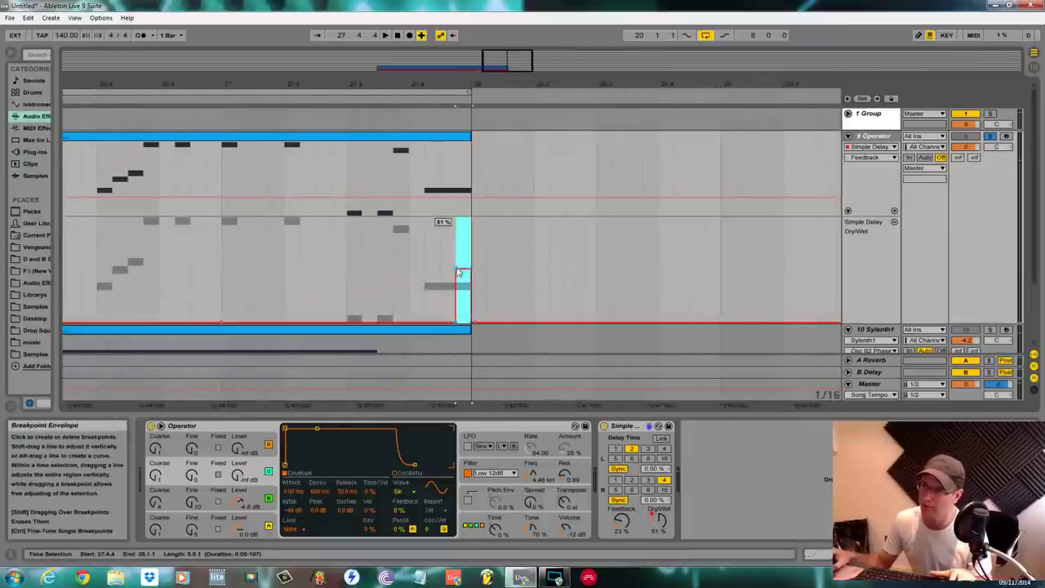
{"action": "key", "text": "space"}
{"action": "left_click", "coordinate": [425, 269]}
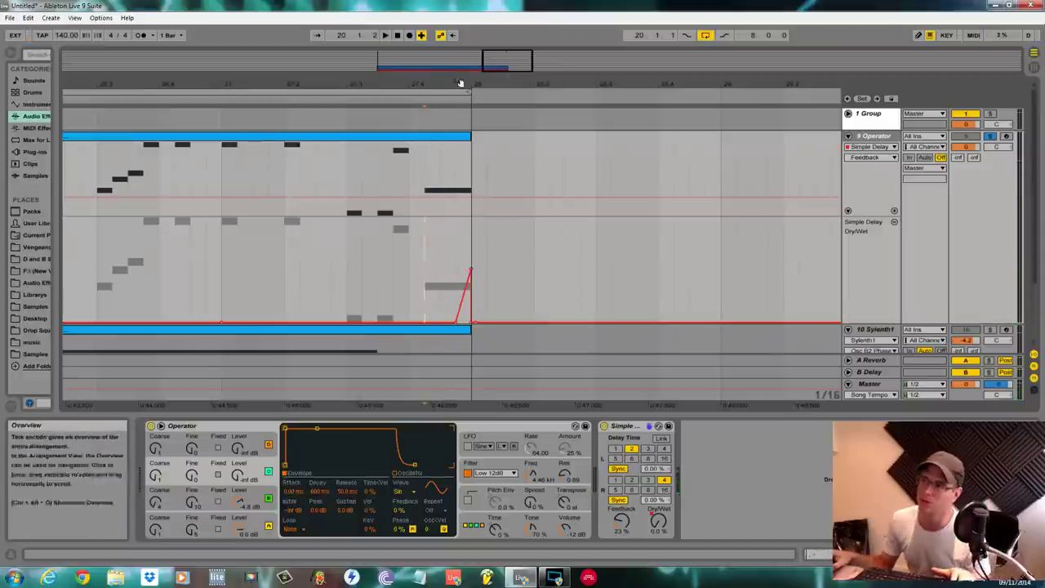
Flatten the Dry/Wet ramp before bar 28 and record a rising Dry/Wet knob movement as automation on the Operator track from bar 20 to 28.
{"action": "left_click_drag", "start_coordinate": [460, 84], "coordinate": [464, 37]}
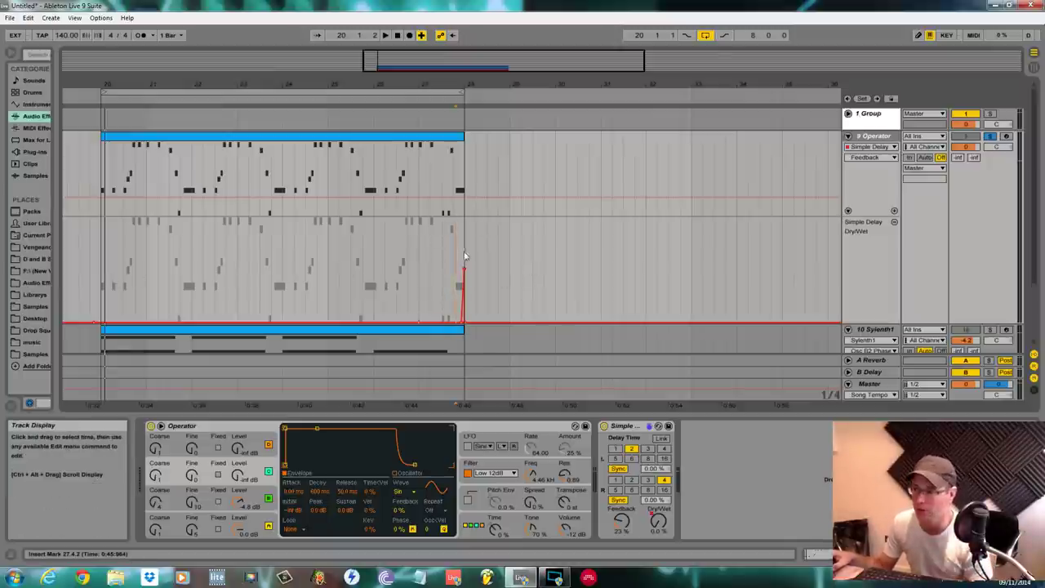
{"action": "left_click_drag", "start_coordinate": [465, 272], "coordinate": [464, 327]}
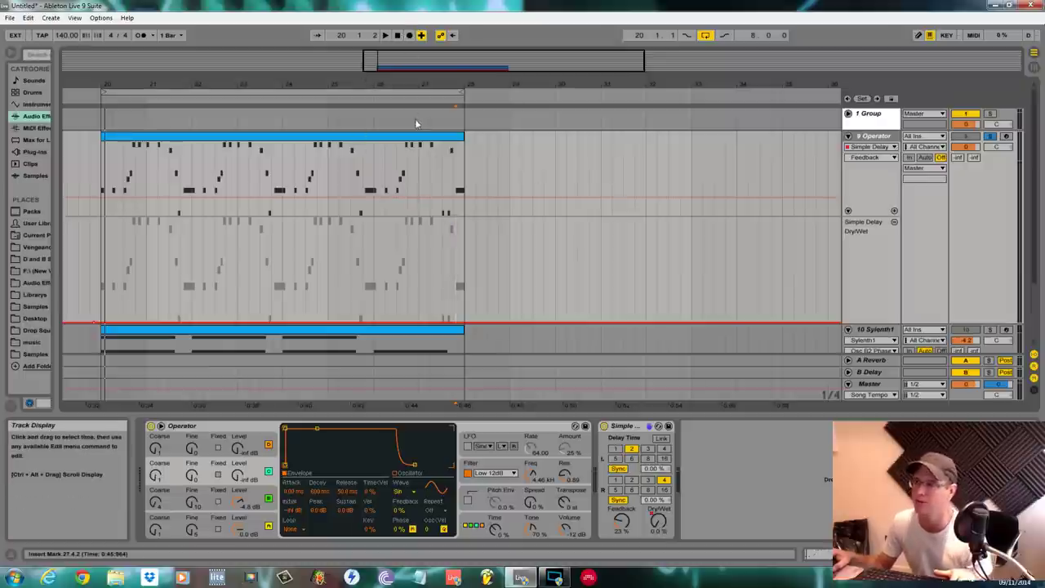
{"action": "left_click", "coordinate": [659, 522]}
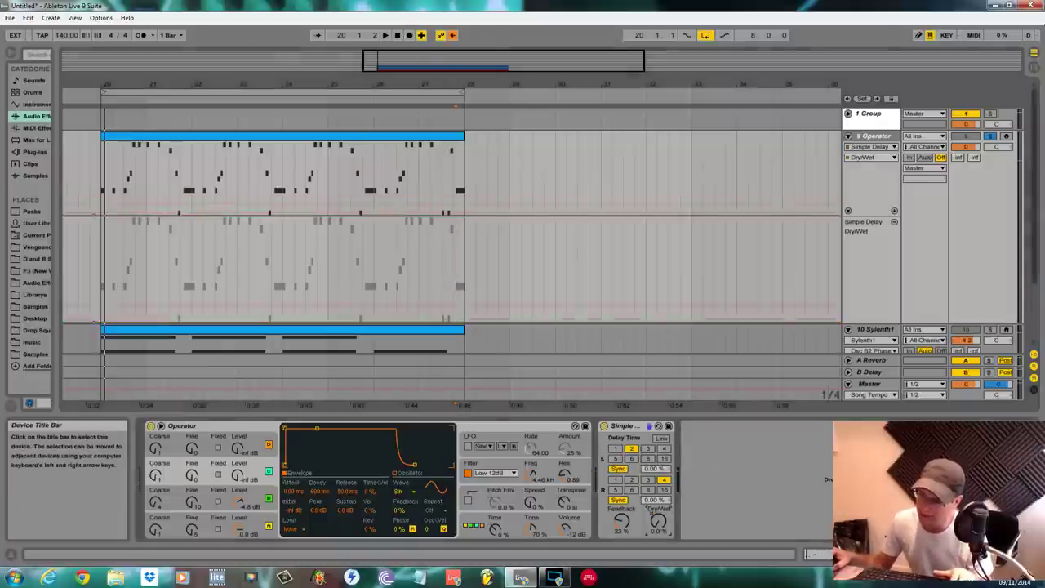
{"action": "left_click", "coordinate": [452, 35]}
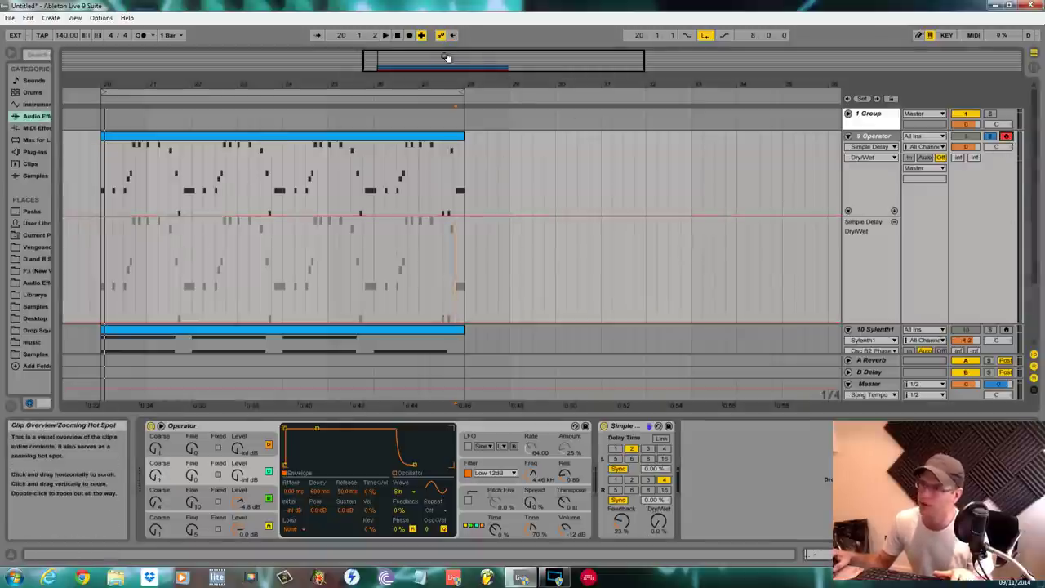
{"action": "left_click", "coordinate": [98, 241]}
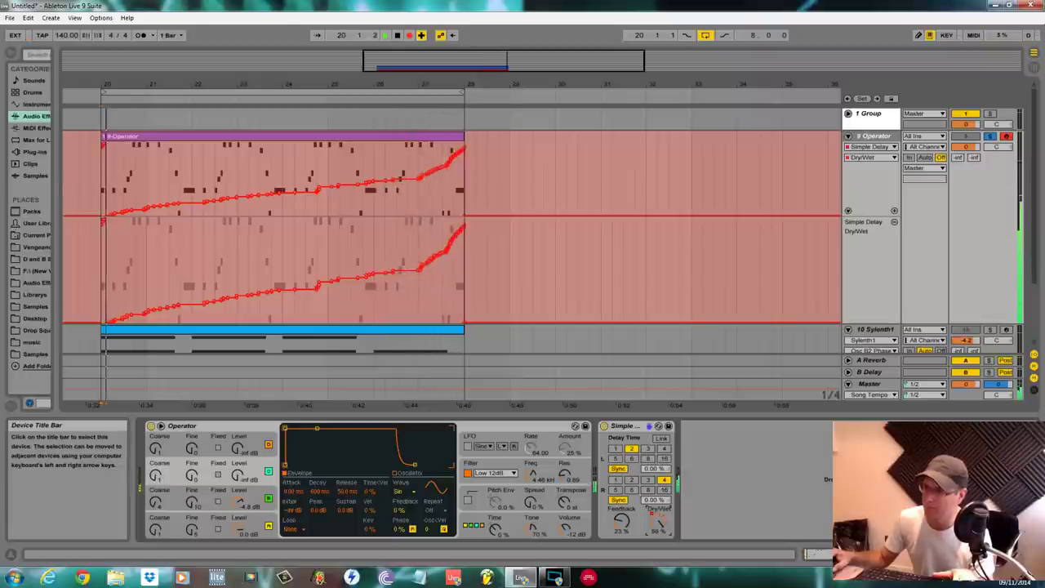
{"action": "key", "text": "space"}
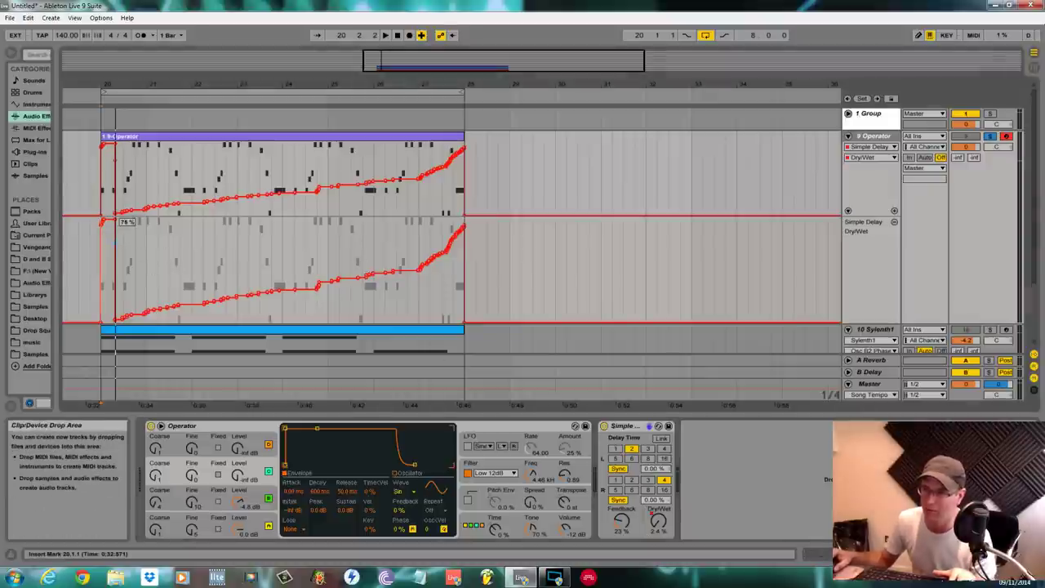
Delete the recorded Dry/Wet breakpoints from 20.2.1 to 27.3.1 and the initial peak at bar 20, leaving a straight rise.
{"action": "mouse_move", "coordinate": [115, 221]}
{"action": "left_mouse_down"}
{"action": "mouse_move", "coordinate": [105, 240]}
{"action": "mouse_move", "coordinate": [102, 223]}
{"action": "left_mouse_up"}
{"action": "left_click", "coordinate": [112, 234]}
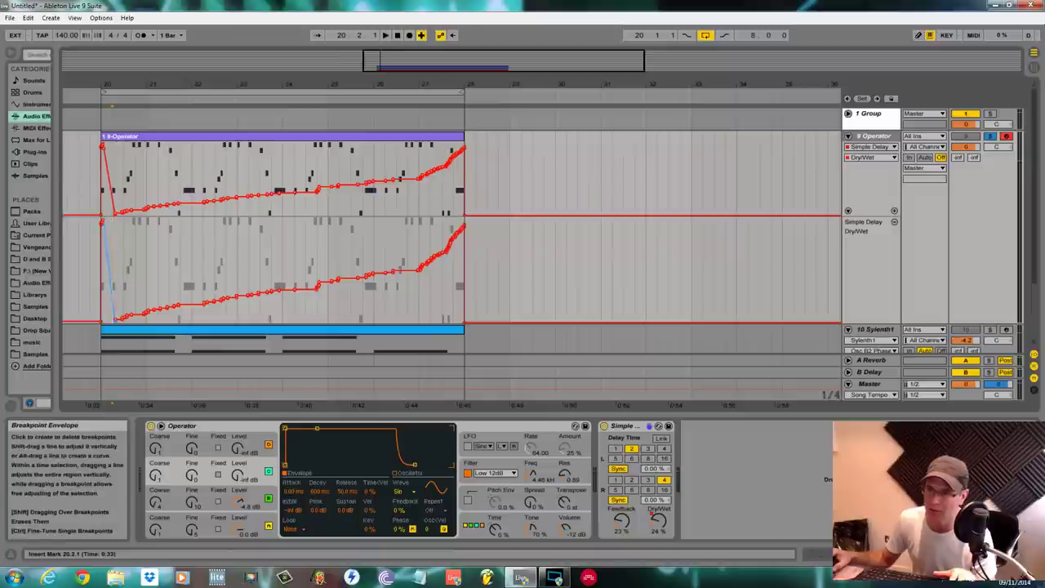
{"action": "left_click_drag", "start_coordinate": [112, 238], "coordinate": [442, 258]}
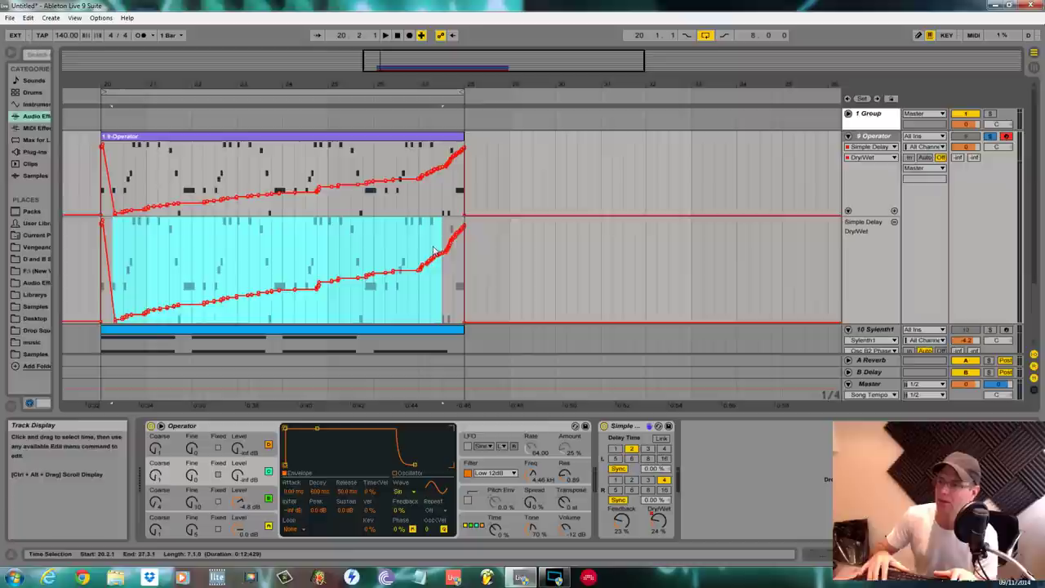
{"action": "key", "text": "Delete"}
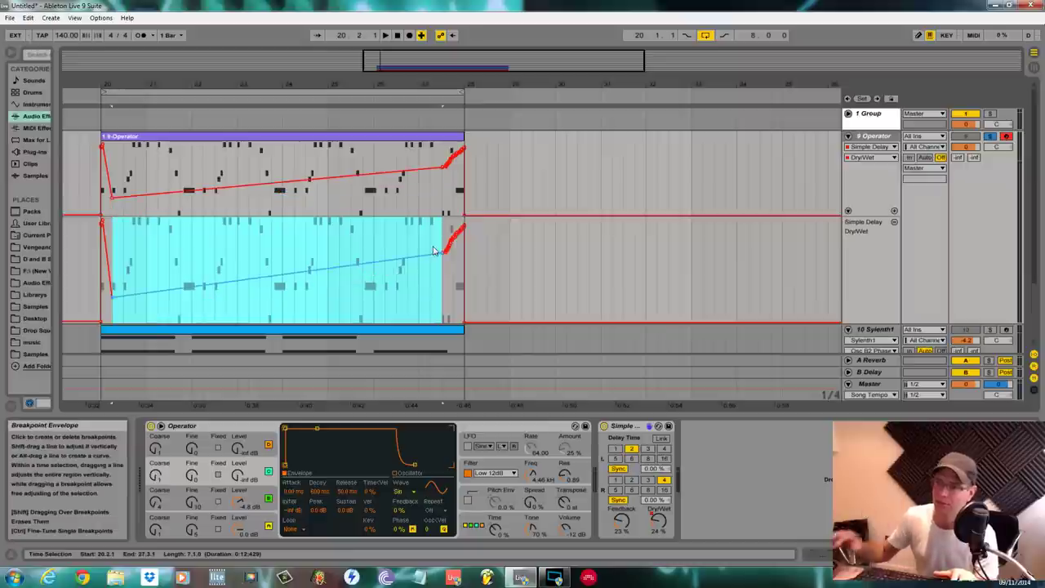
{"action": "left_click", "coordinate": [104, 227]}
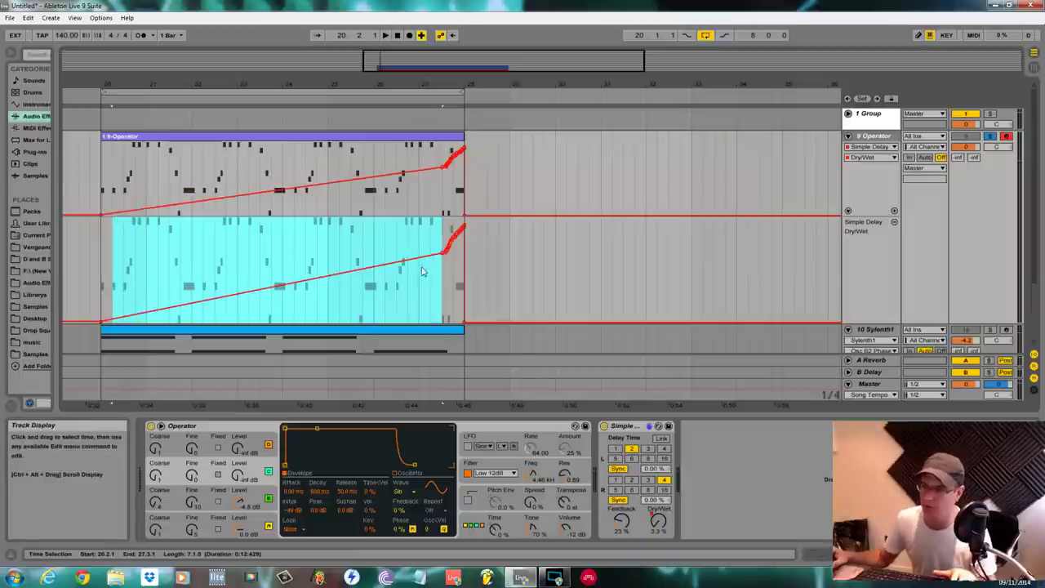
Remove the recorded Dry/Wet breakpoints between 27.3.1 and bar 28 so a straight segment remains, and play it.
{"action": "left_click_drag", "start_coordinate": [445, 88], "coordinate": [445, 258]}
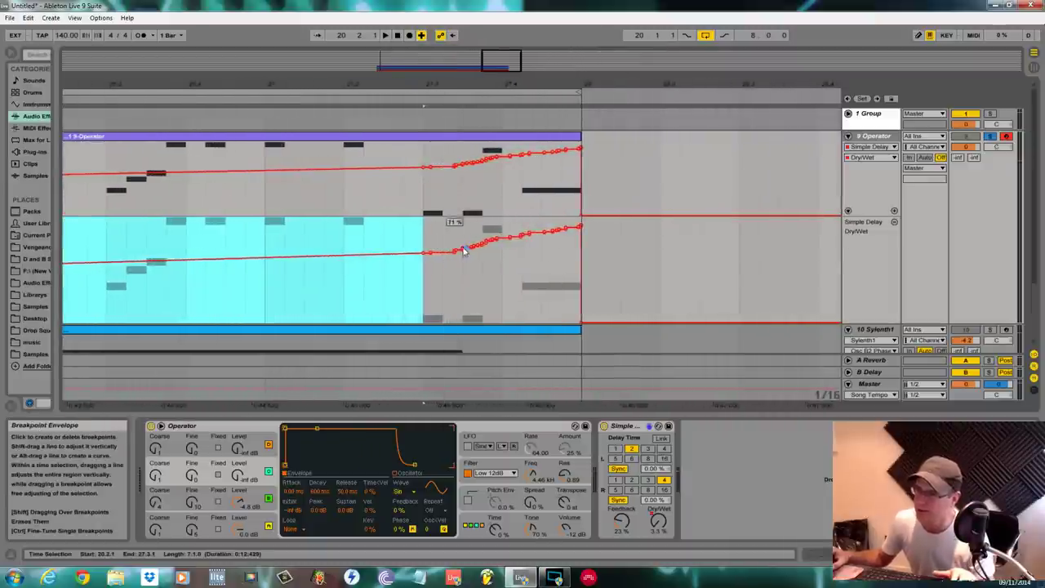
{"action": "left_click_drag", "start_coordinate": [425, 232], "coordinate": [552, 250]}
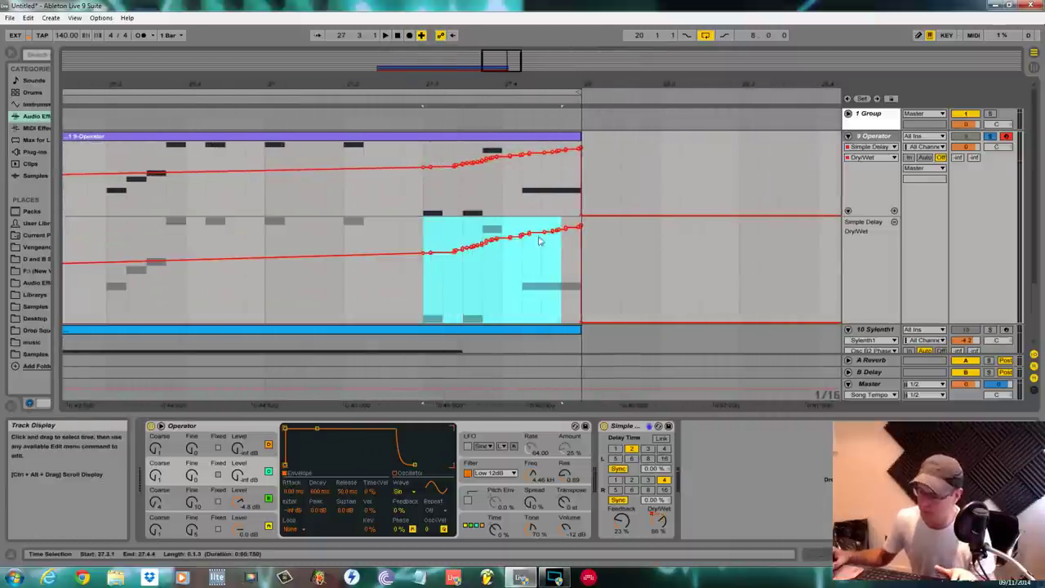
{"action": "key", "text": "Delete"}
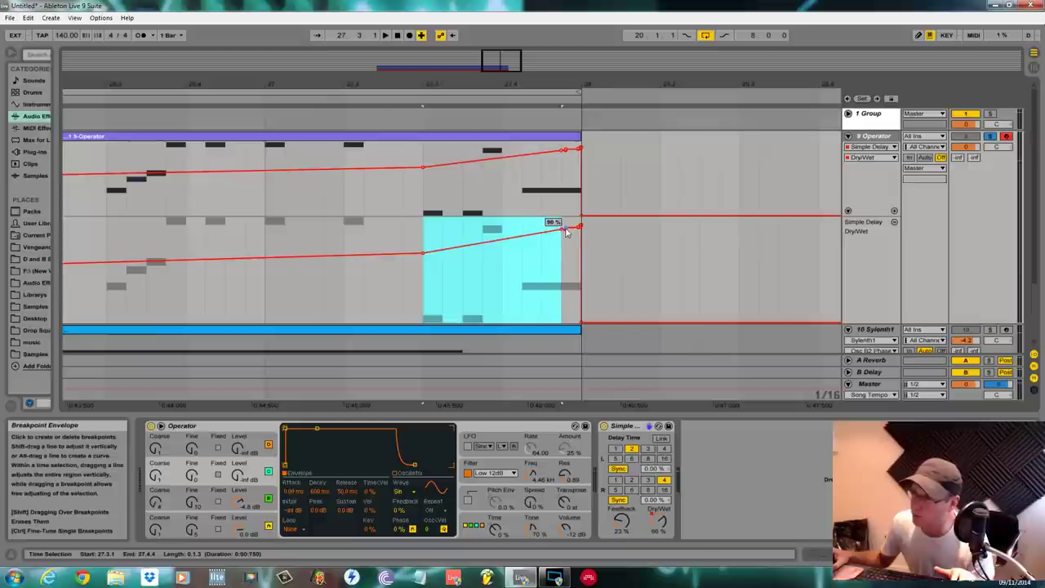
{"action": "left_click_drag", "start_coordinate": [562, 234], "coordinate": [581, 229]}
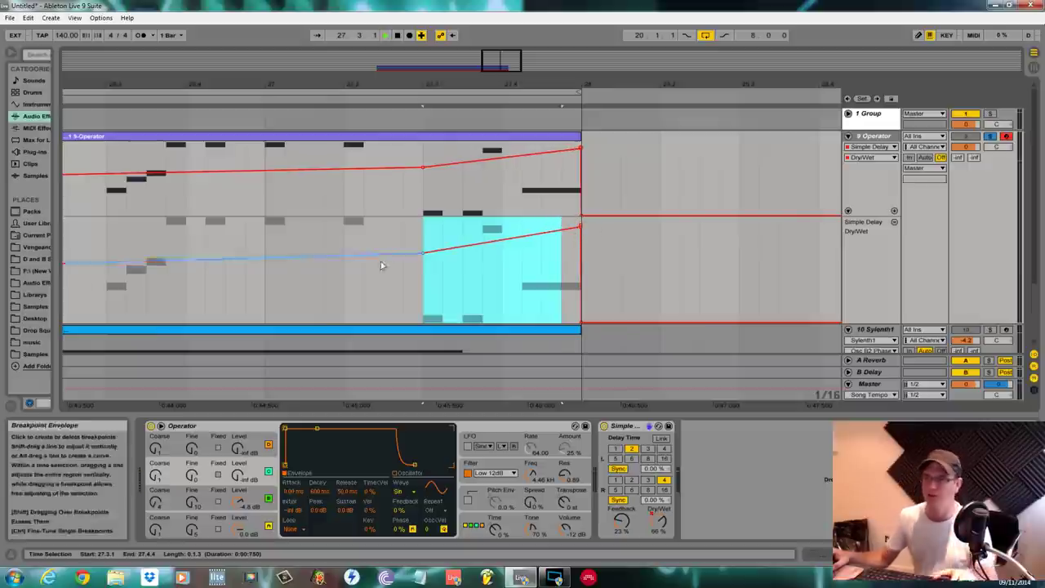
{"action": "key", "text": "space"}
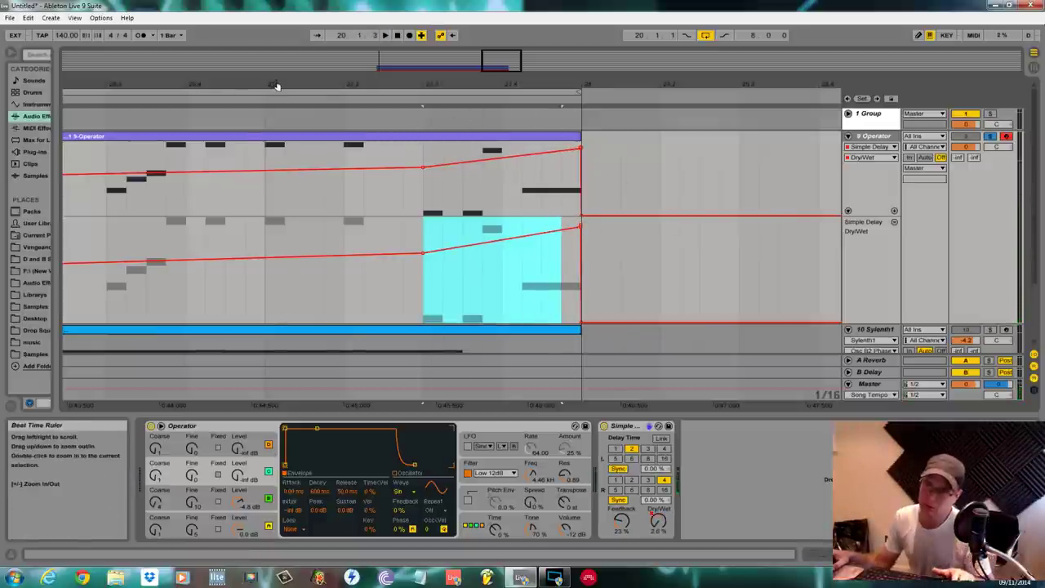
Remove the separate Dry/Wet automation lane and display Operator's Transpose automation on the 9 Operator track.
{"action": "left_click_drag", "start_coordinate": [278, 85], "coordinate": [278, 20]}
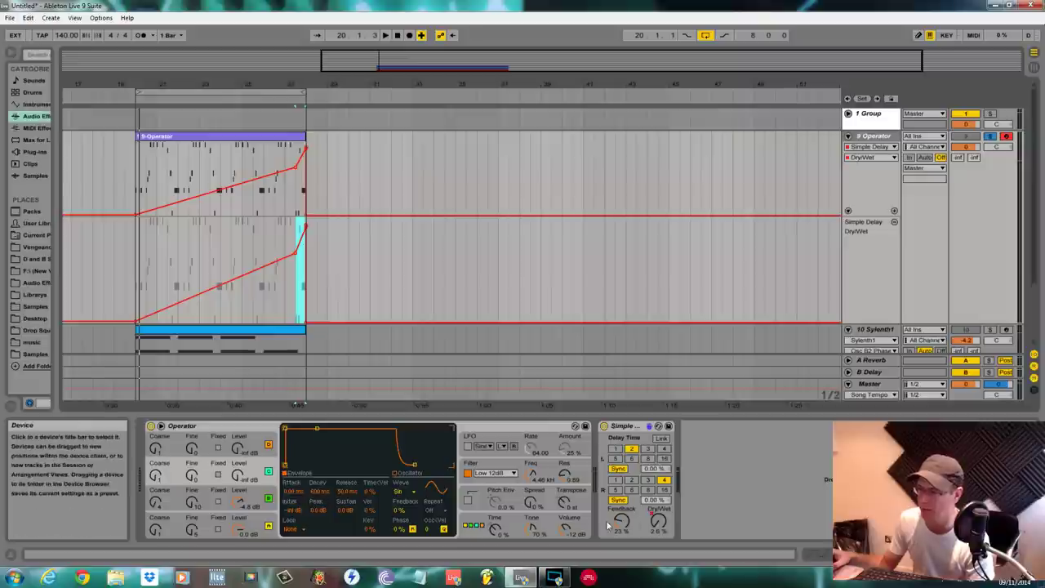
{"action": "left_click", "coordinate": [894, 221]}
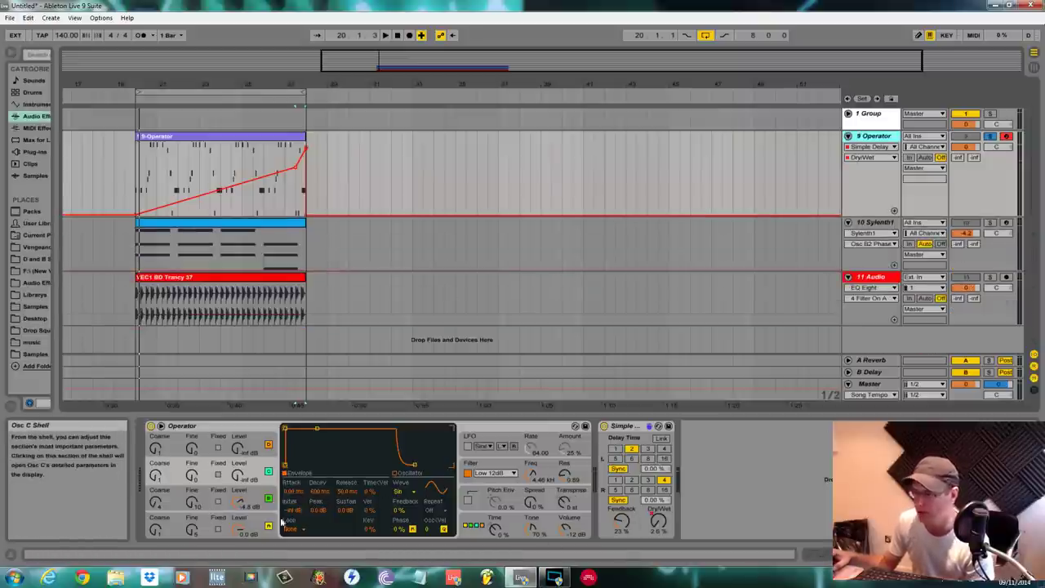
{"action": "left_click", "coordinate": [564, 501]}
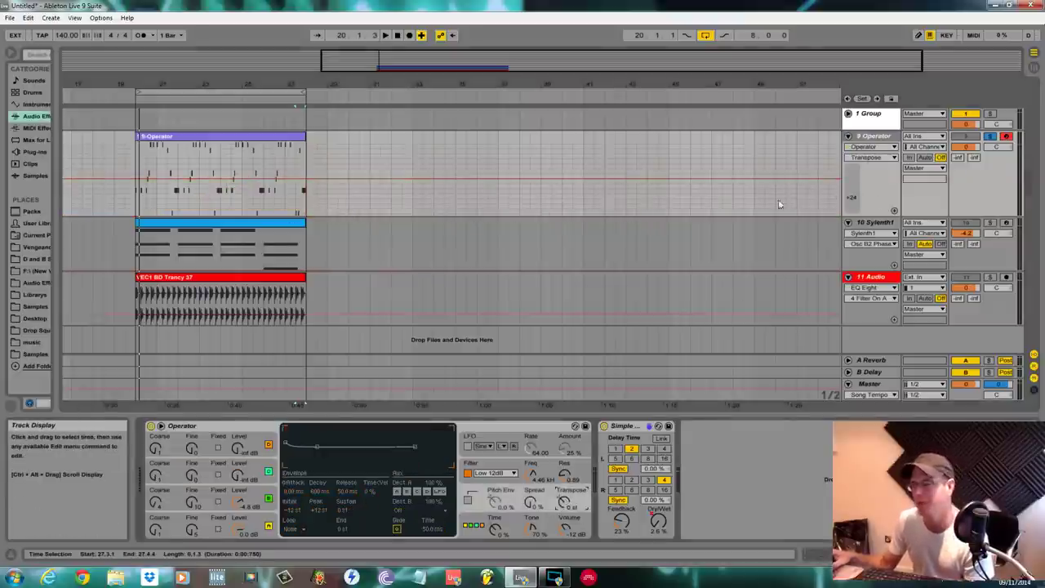
Draw a rising Transpose ramp over bar 27 and play it.
{"action": "left_click", "coordinate": [285, 153]}
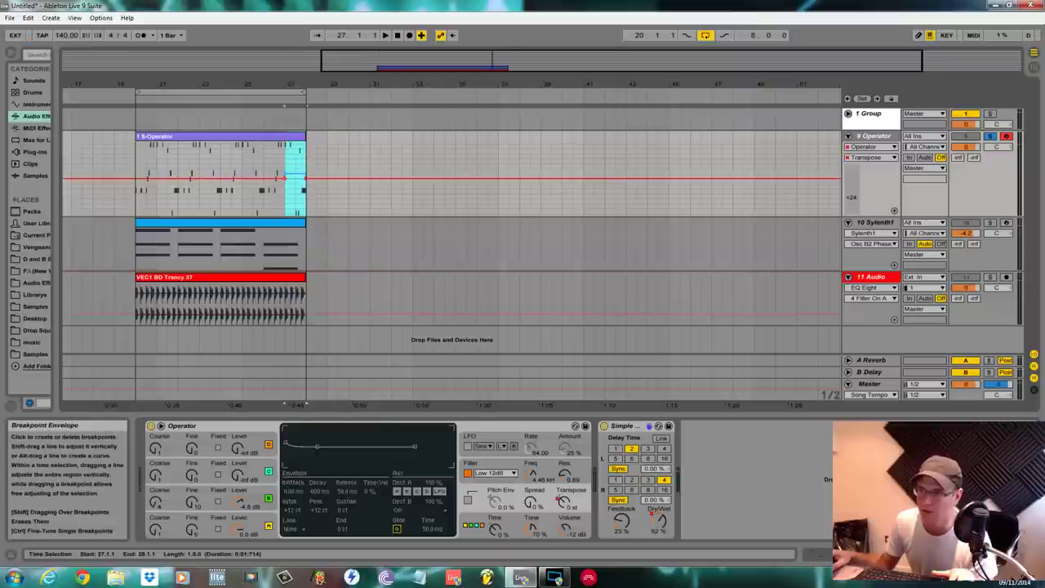
{"action": "left_click", "coordinate": [285, 175]}
{"action": "key", "text": "space"}
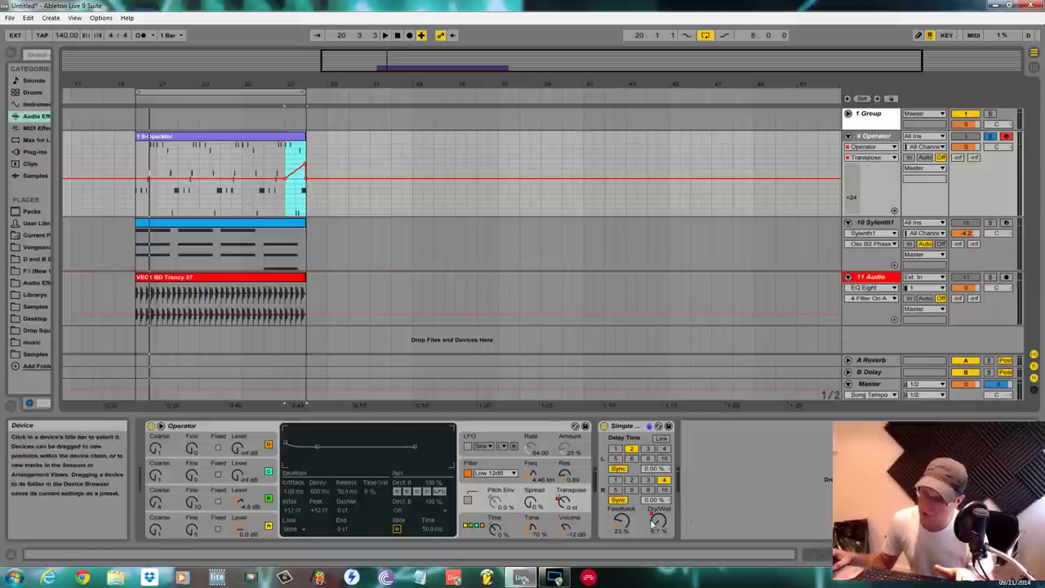
Give Simple Delay's Dry/Wet automation its own lane and show Operator's Transpose in the track's main lane.
{"action": "left_click", "coordinate": [659, 519]}
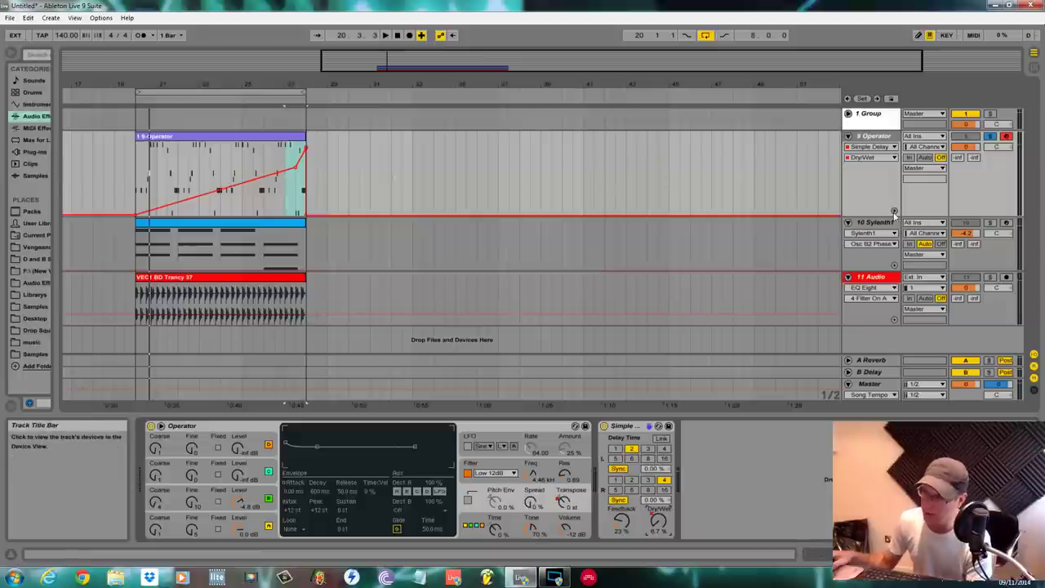
{"action": "left_click", "coordinate": [895, 212]}
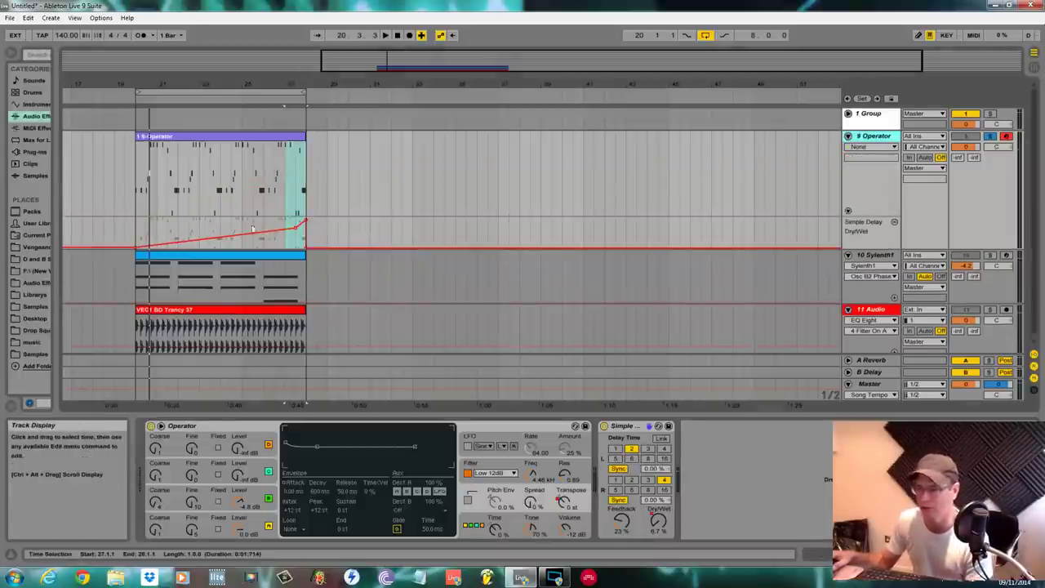
{"action": "left_click", "coordinate": [564, 501]}
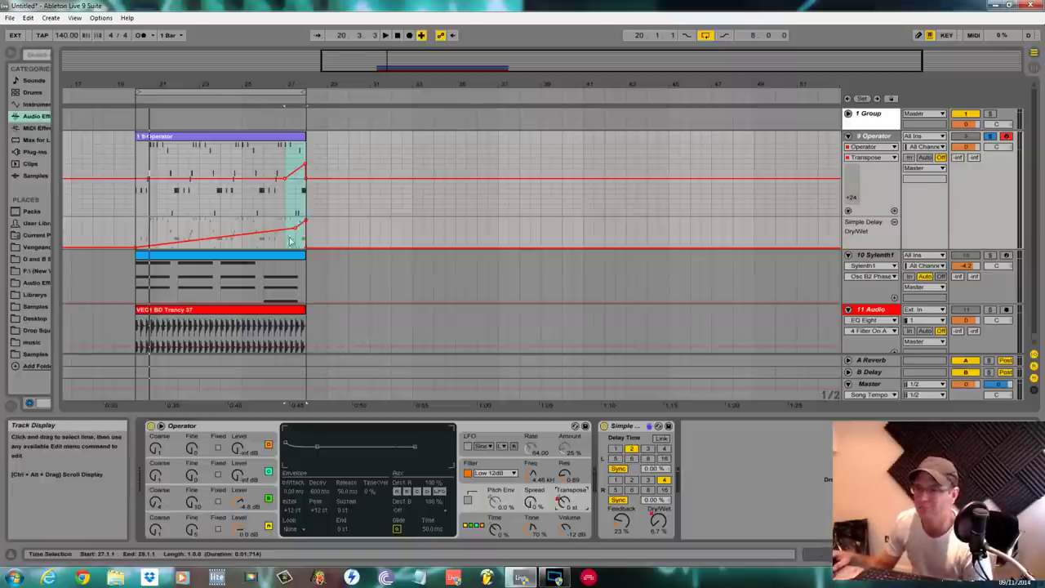
Lower and straighten the Dry/Wet ramp up to bar 28, delete the Transpose ramp over bar 27, and play the loop.
{"action": "left_click_drag", "start_coordinate": [305, 222], "coordinate": [296, 241]}
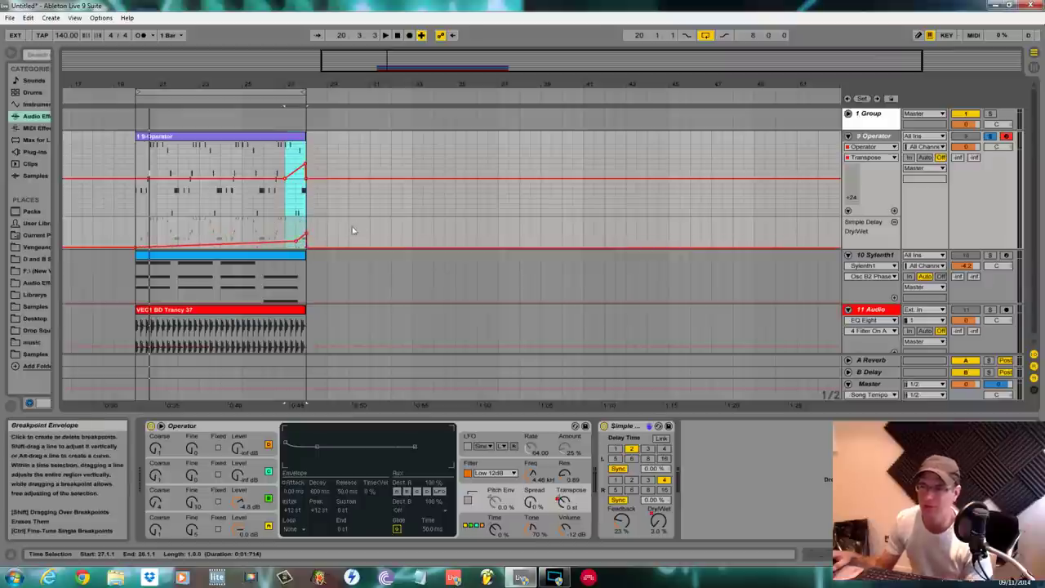
{"action": "left_click", "coordinate": [284, 178]}
{"action": "left_click", "coordinate": [305, 164]}
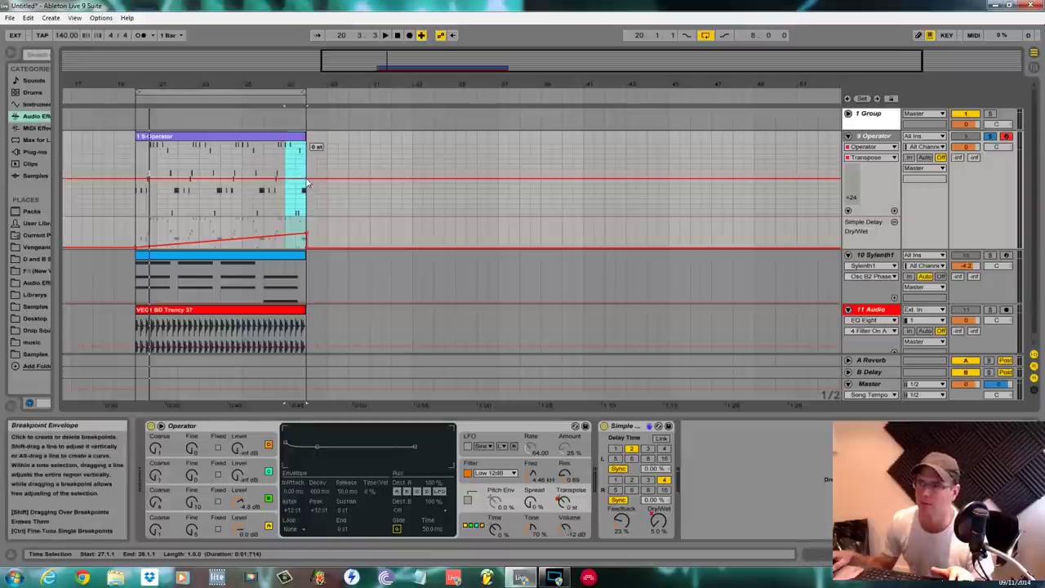
{"action": "key", "text": "space"}
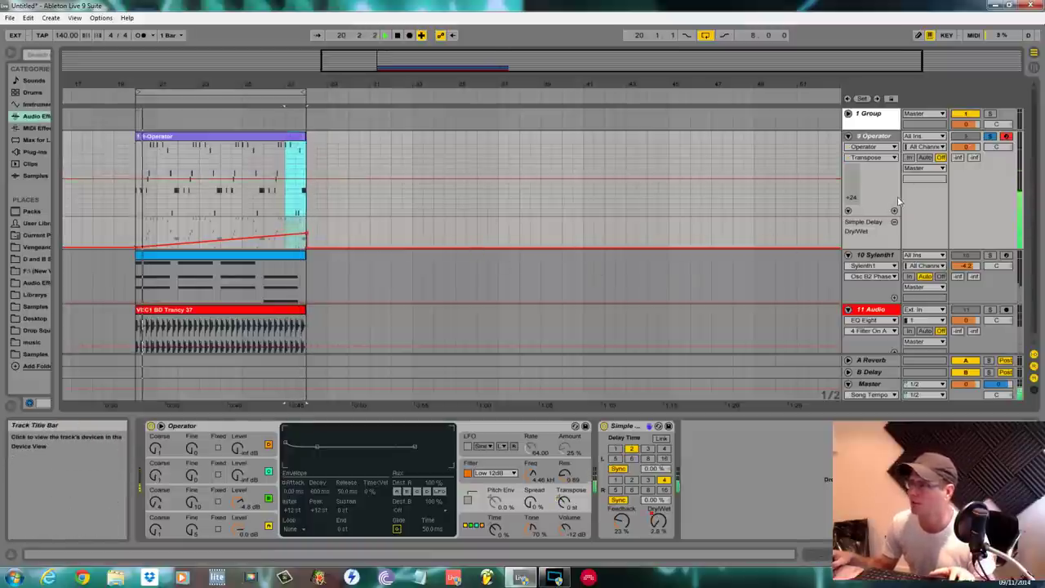
{"action": "key", "text": "space"}
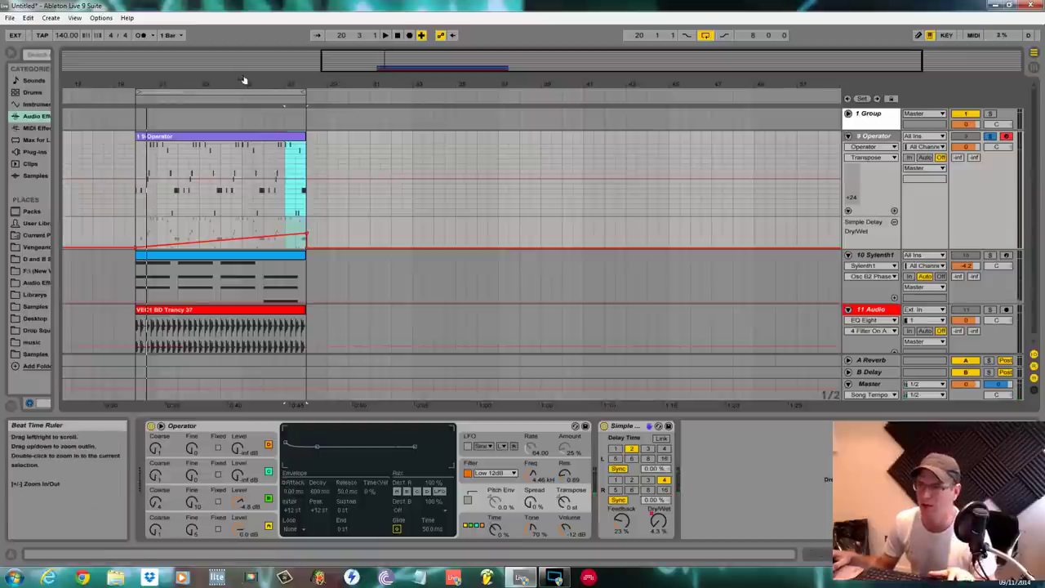
Reshape the Dry/Wet automation into a ramp that rises only over bar 27, and play it.
{"action": "left_click_drag", "start_coordinate": [245, 80], "coordinate": [274, 127]}
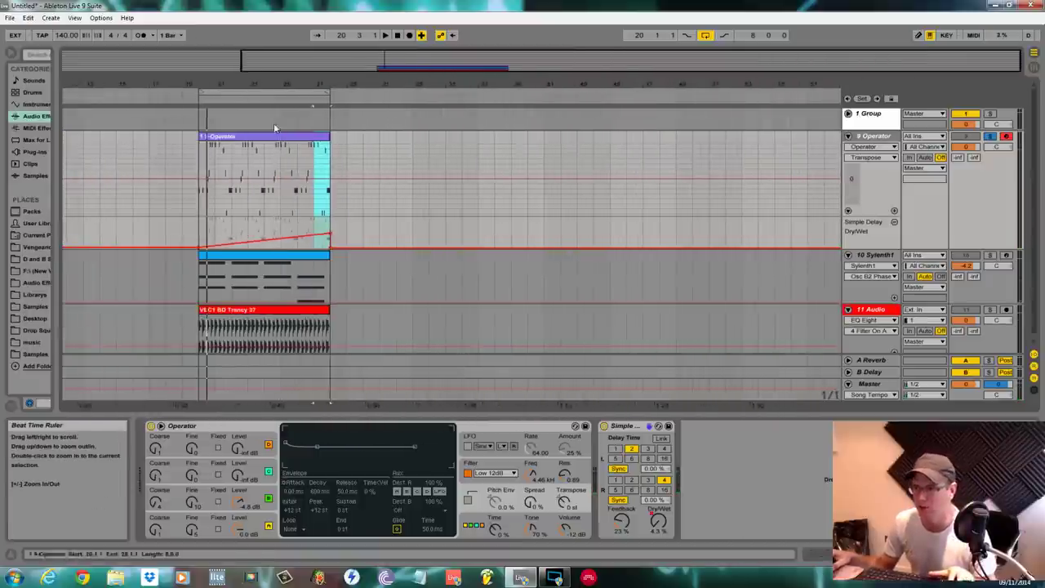
{"action": "left_click", "coordinate": [331, 237]}
{"action": "mouse_move", "coordinate": [314, 243]}
{"action": "left_mouse_down"}
{"action": "mouse_move", "coordinate": [331, 243]}
{"action": "mouse_move", "coordinate": [322, 225]}
{"action": "left_mouse_up"}
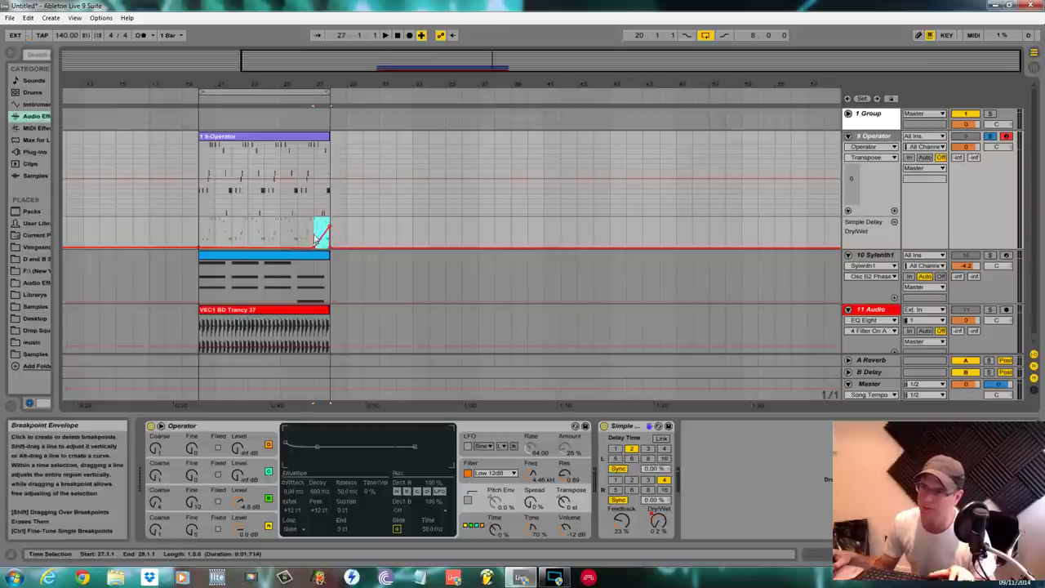
{"action": "key", "text": "space"}
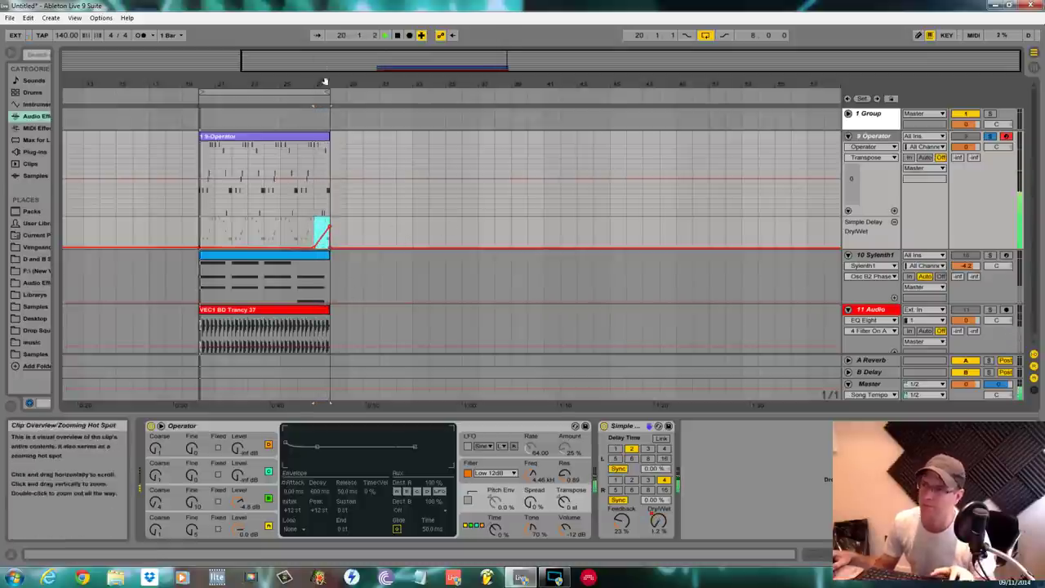
Bend the bar 27 Dry/Wet ramp into a curve and move the breakpoint at bar 28 later to make a falling tail.
{"action": "left_click_drag", "start_coordinate": [324, 82], "coordinate": [324, 107]}
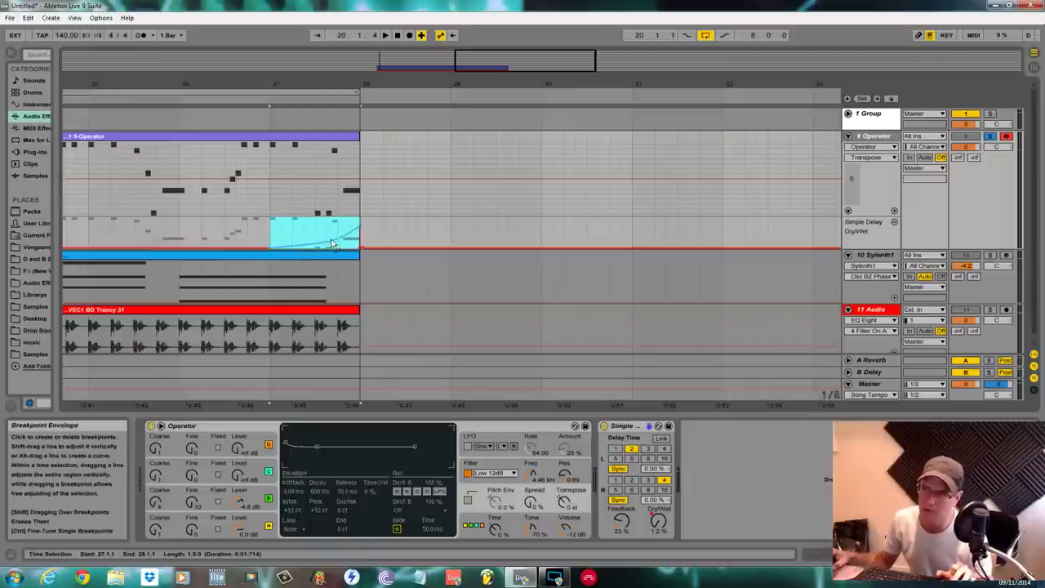
{"action": "left_click", "coordinate": [270, 233]}
{"action": "key", "text": "space"}
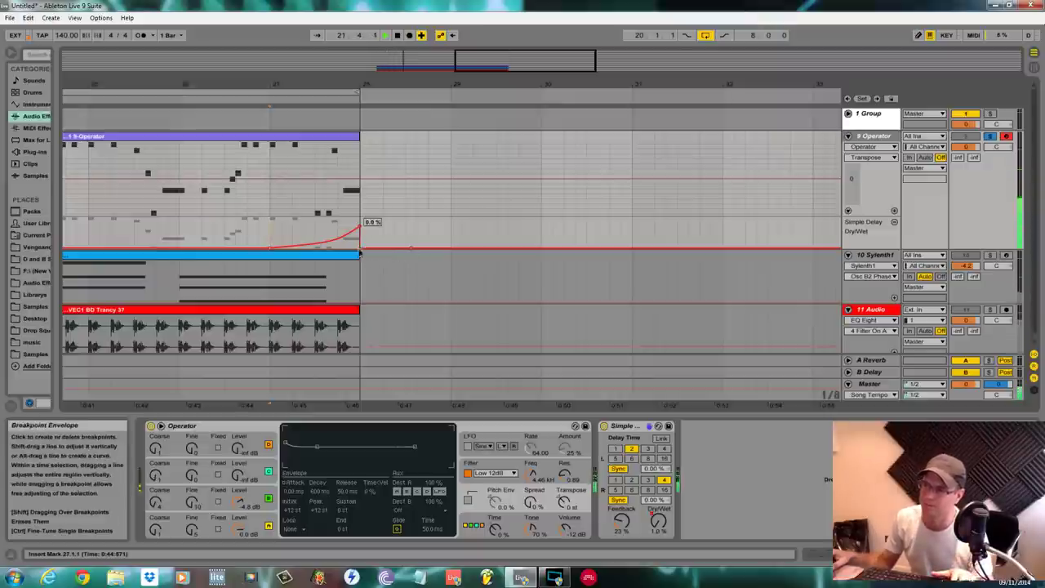
{"action": "left_click_drag", "start_coordinate": [360, 248], "coordinate": [408, 248]}
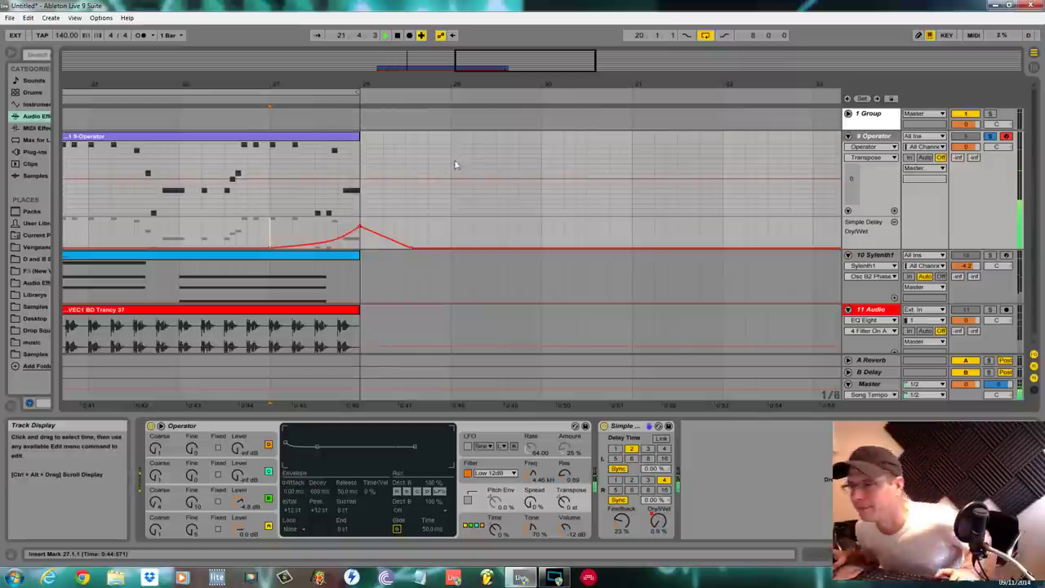
{"action": "key", "text": "space"}
Select the 9-Operator MIDI clip from bar 20 to 28 and show its notes in Clip View.
{"action": "left_click_drag", "start_coordinate": [242, 86], "coordinate": [424, 37]}
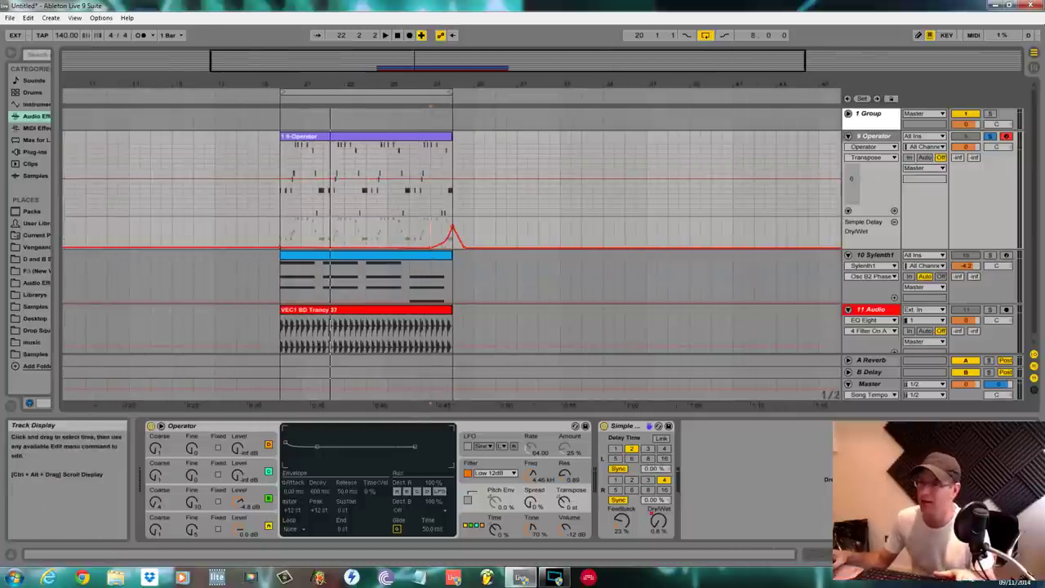
{"action": "left_click", "coordinate": [386, 143]}
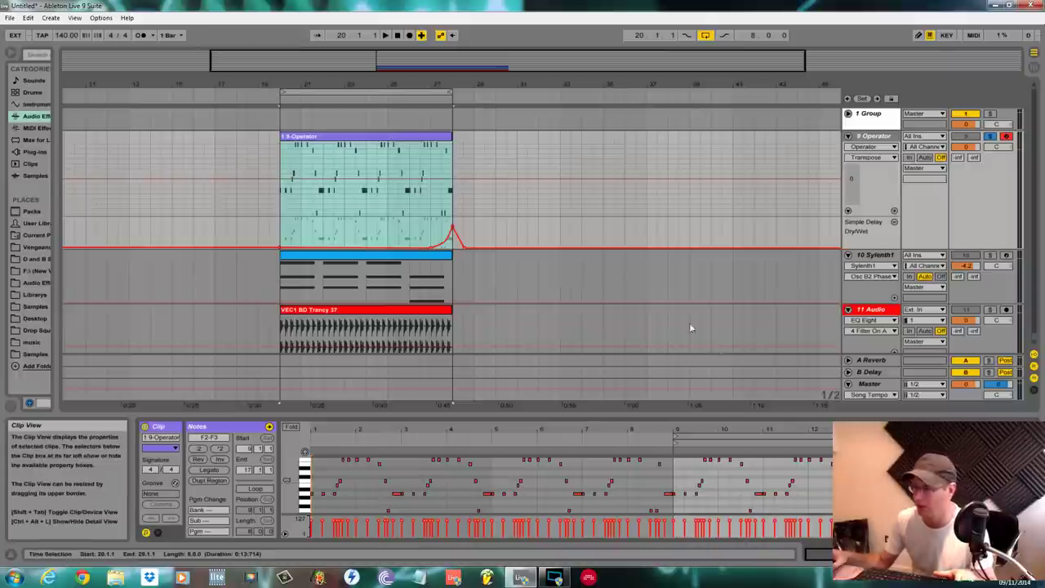
Enlarge the Clip View of the 9-Operator clip and show its Envelopes box.
{"action": "right_click", "coordinate": [384, 133]}
{"action": "left_click", "coordinate": [451, 225]}
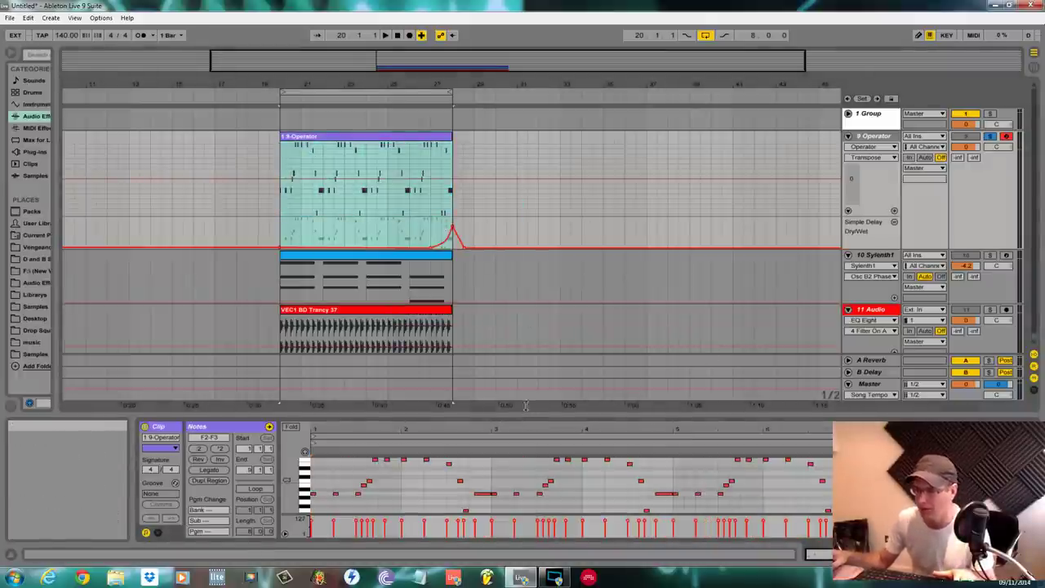
{"action": "left_click_drag", "start_coordinate": [526, 405], "coordinate": [527, 245]}
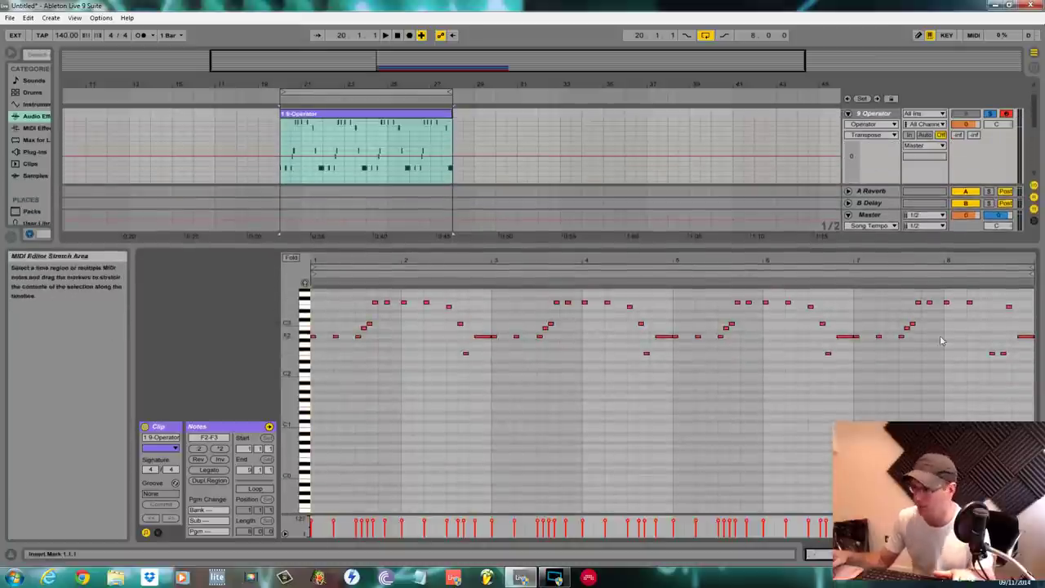
{"action": "left_click", "coordinate": [158, 533]}
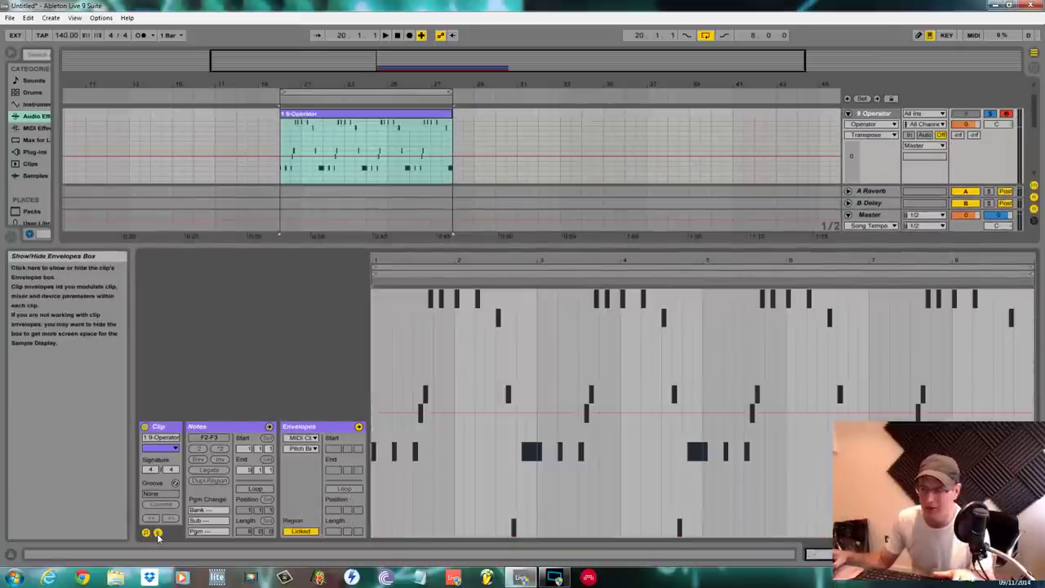
Limit the clip's envelope list to adjusted envelopes only, and restore the display of all envelopes.
{"action": "left_click", "coordinate": [314, 439]}
{"action": "left_click", "coordinate": [319, 458]}
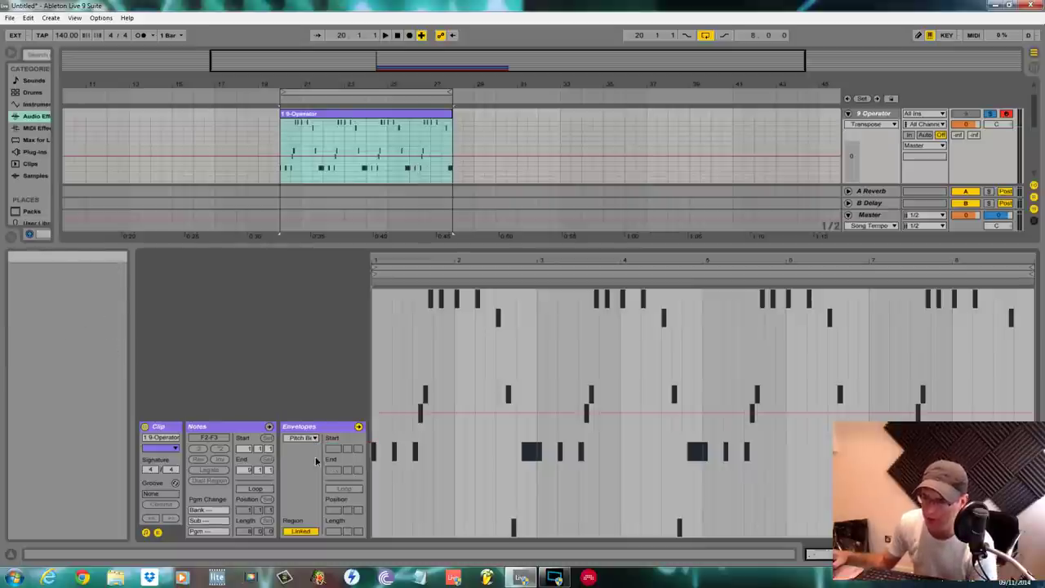
{"action": "left_click", "coordinate": [313, 439]}
{"action": "left_click", "coordinate": [315, 459]}
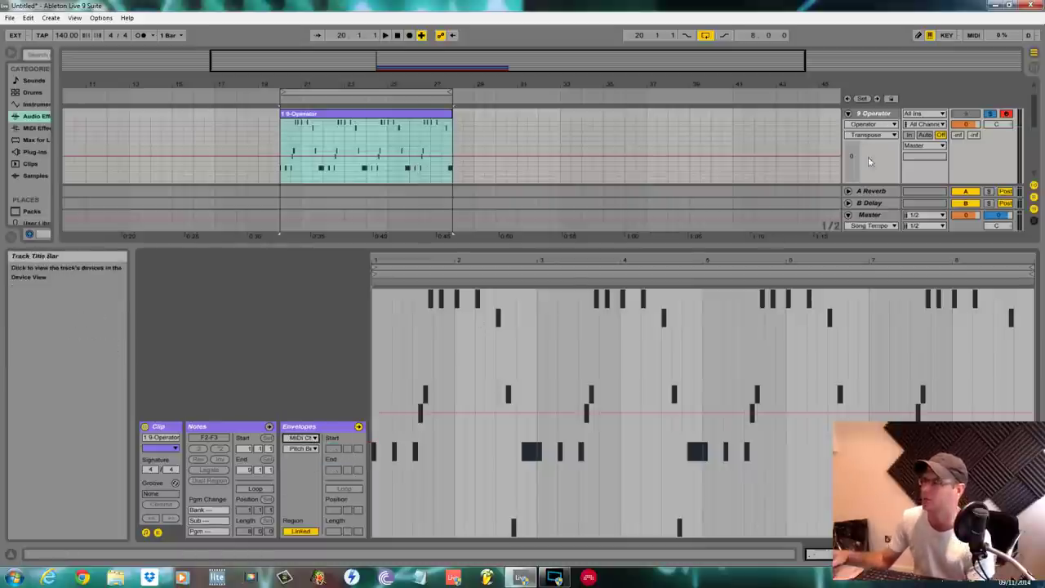
Make room for the Dry/Wet lane and delete its peak and tail breakpoints around bar 28 to flatten the envelope.
{"action": "left_click_drag", "start_coordinate": [880, 248], "coordinate": [889, 285]}
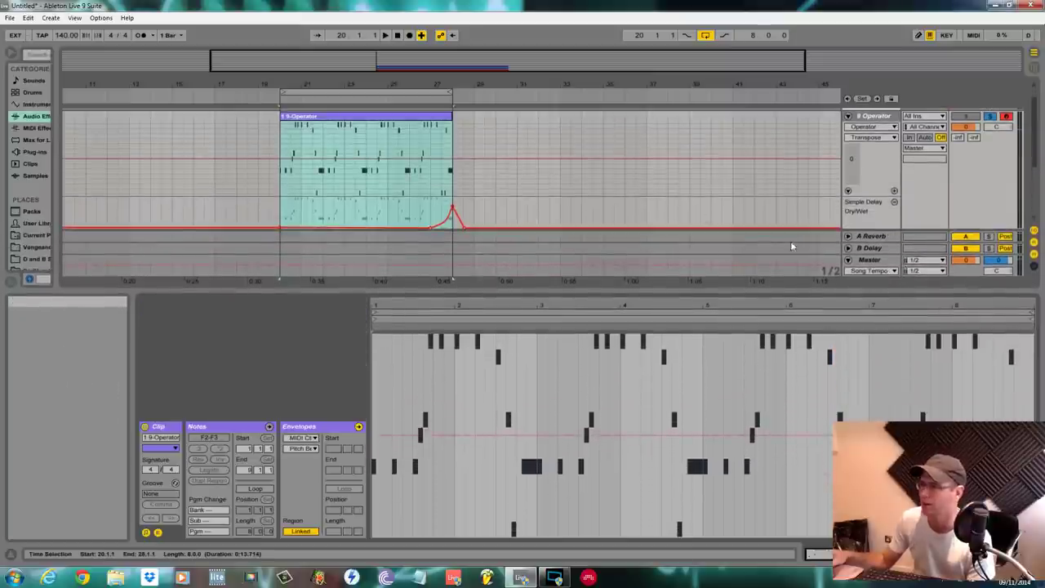
{"action": "left_click", "coordinate": [452, 216]}
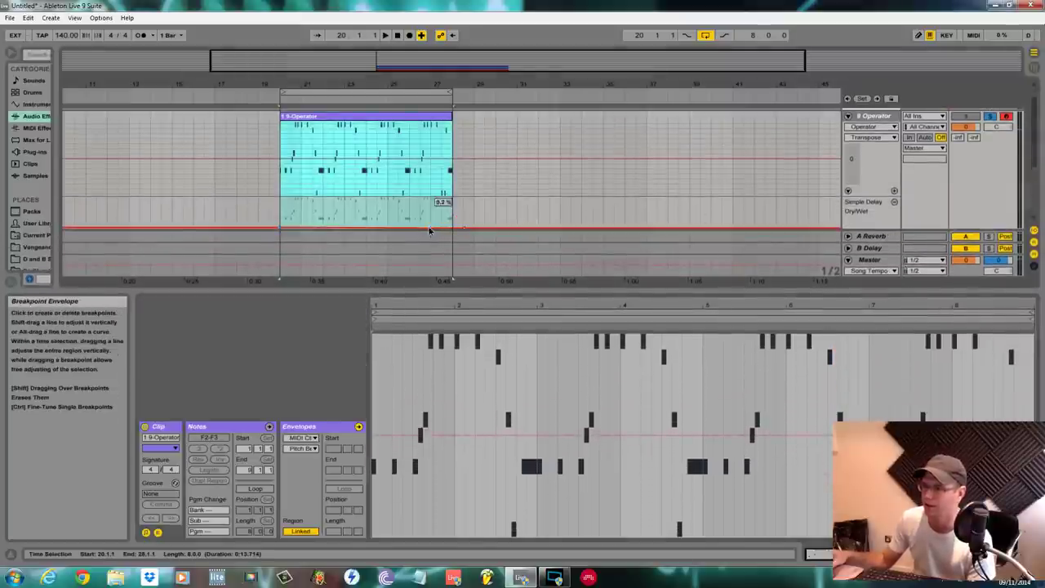
{"action": "left_click", "coordinate": [464, 228]}
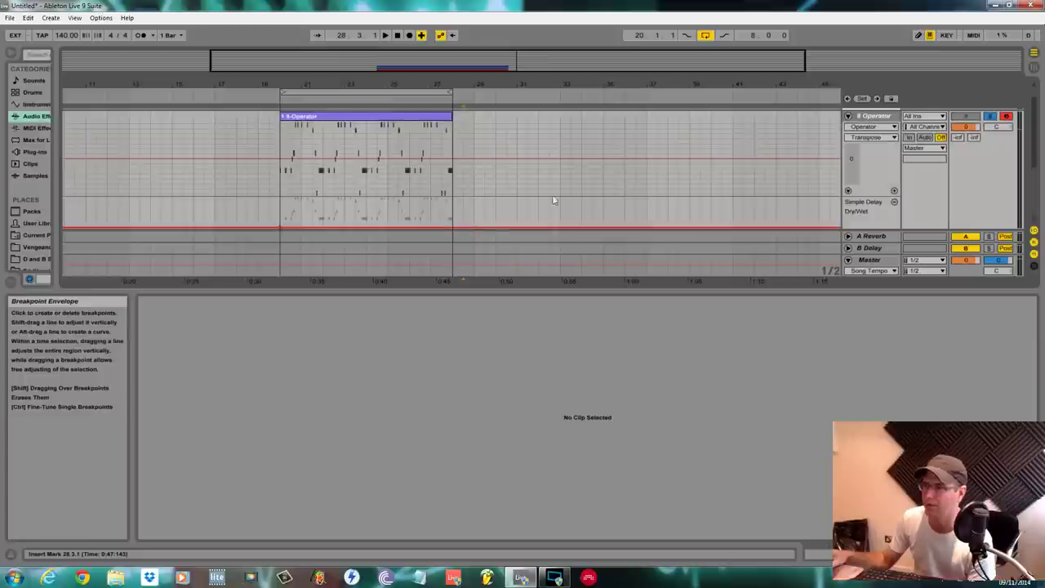
Show the 9-Operator clip's MIDI Ctrl envelopes again and examine the list of available MIDI controllers.
{"action": "double_click", "coordinate": [413, 116]}
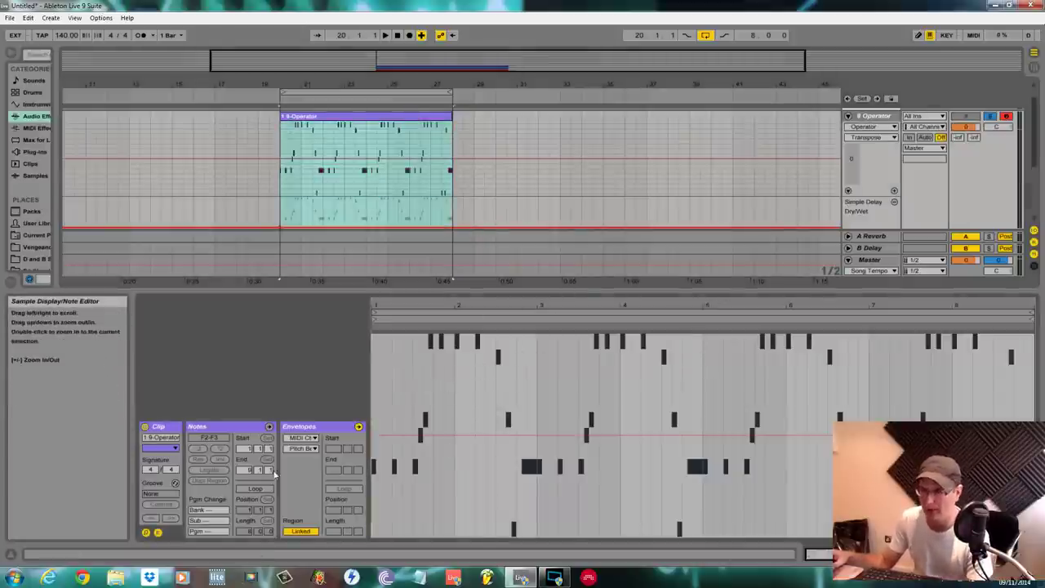
{"action": "left_click", "coordinate": [313, 439]}
{"action": "left_click", "coordinate": [313, 447]}
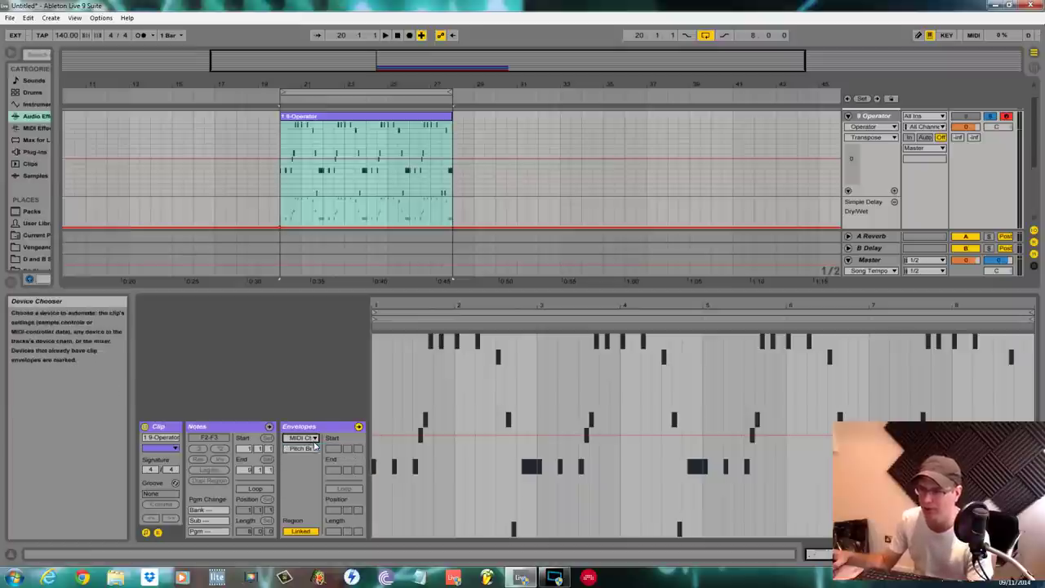
{"action": "left_click", "coordinate": [306, 448]}
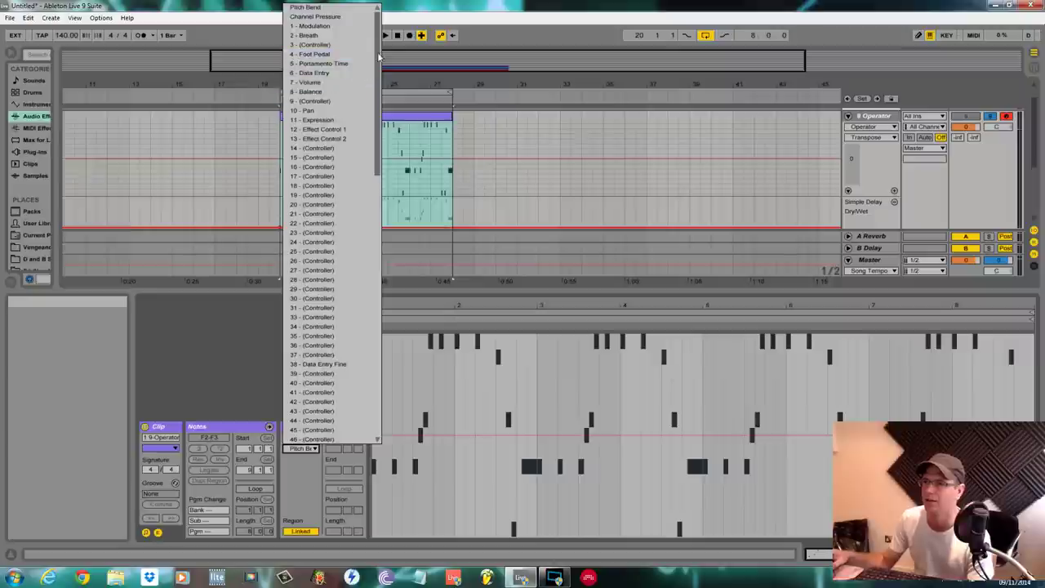
{"action": "left_click_drag", "start_coordinate": [380, 57], "coordinate": [374, 290]}
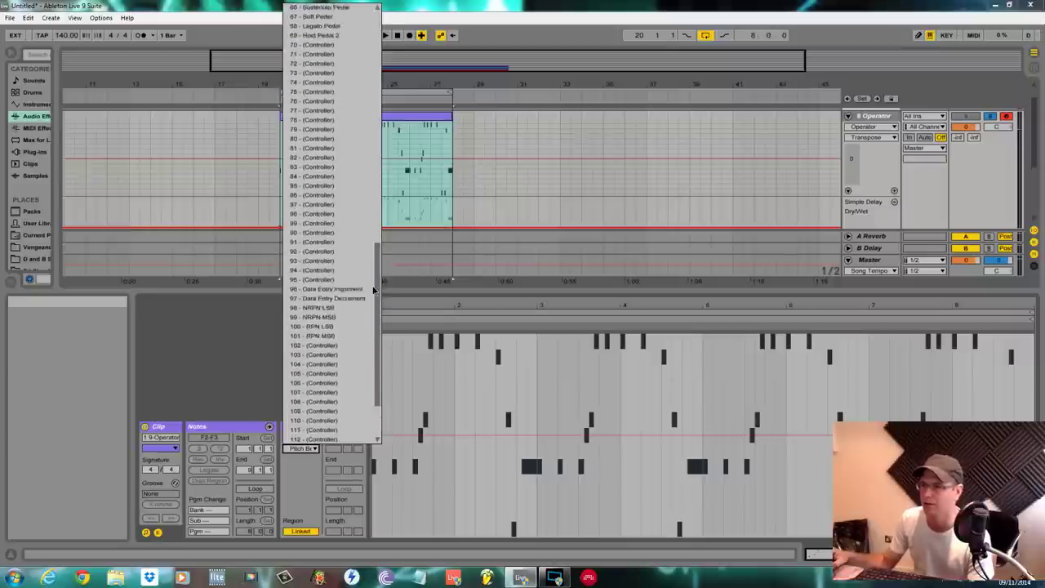
{"action": "scroll", "coordinate": [367, 213], "scroll_direction": "up", "scroll_amount": 10}
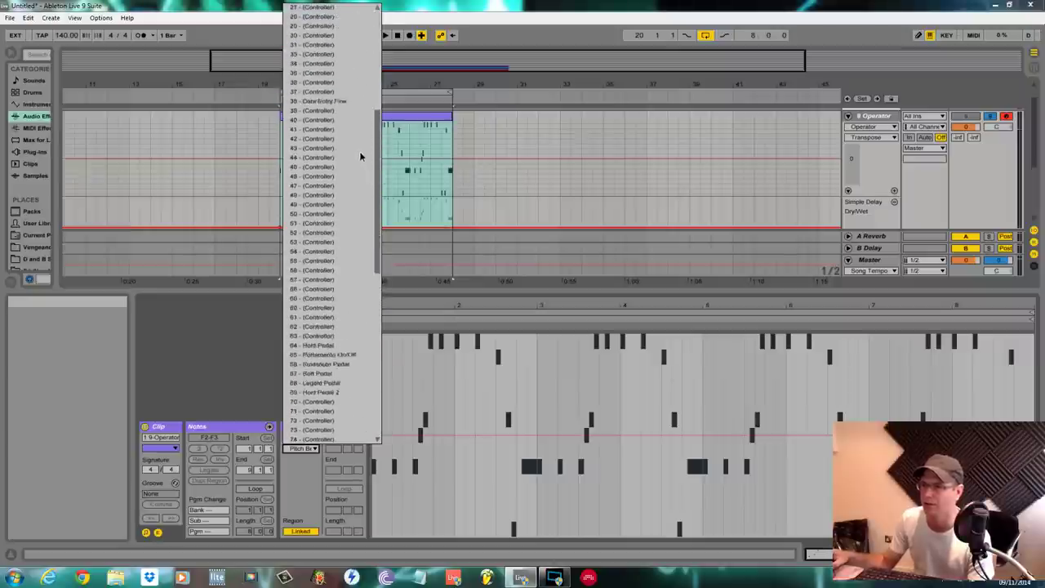
{"action": "scroll", "coordinate": [359, 156], "scroll_direction": "up", "scroll_amount": 7}
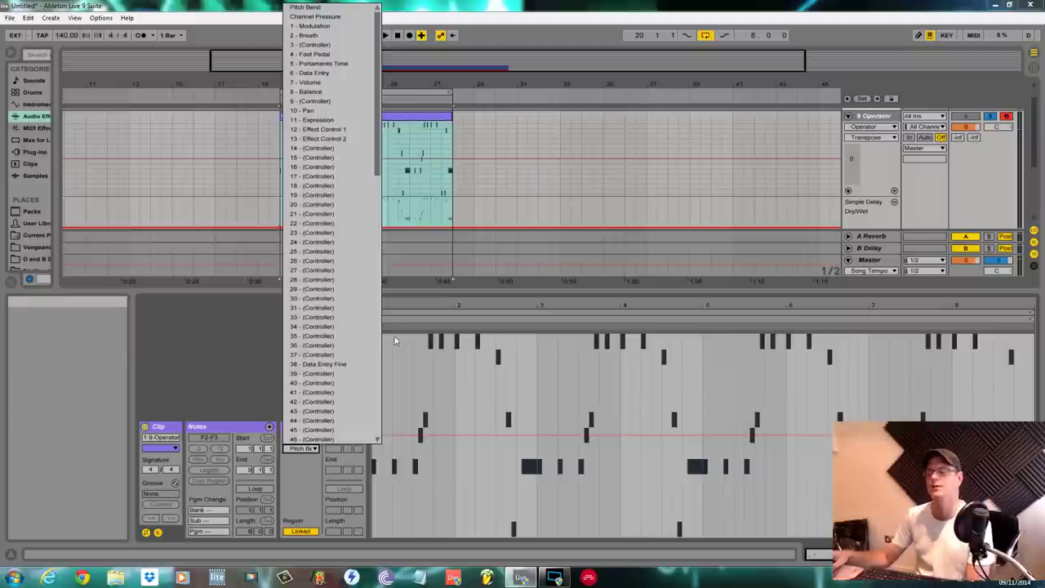
{"action": "left_click", "coordinate": [222, 380]}
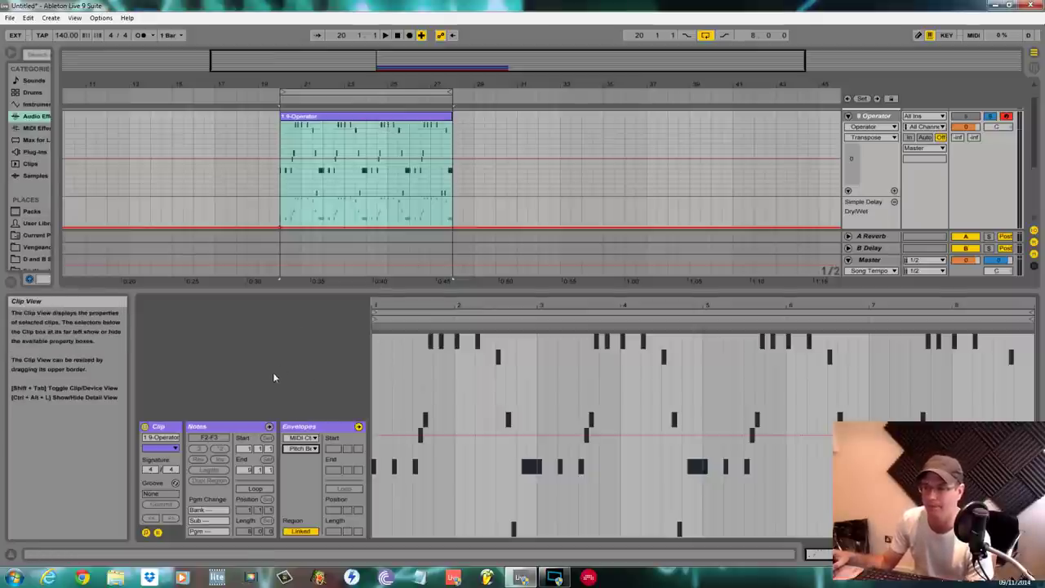
Show the clip's 12 - Effect Control 1 envelope, add a breakpoint within bar 1, raise it slightly, and play the loop.
{"action": "left_click", "coordinate": [312, 438]}
{"action": "left_click", "coordinate": [314, 438]}
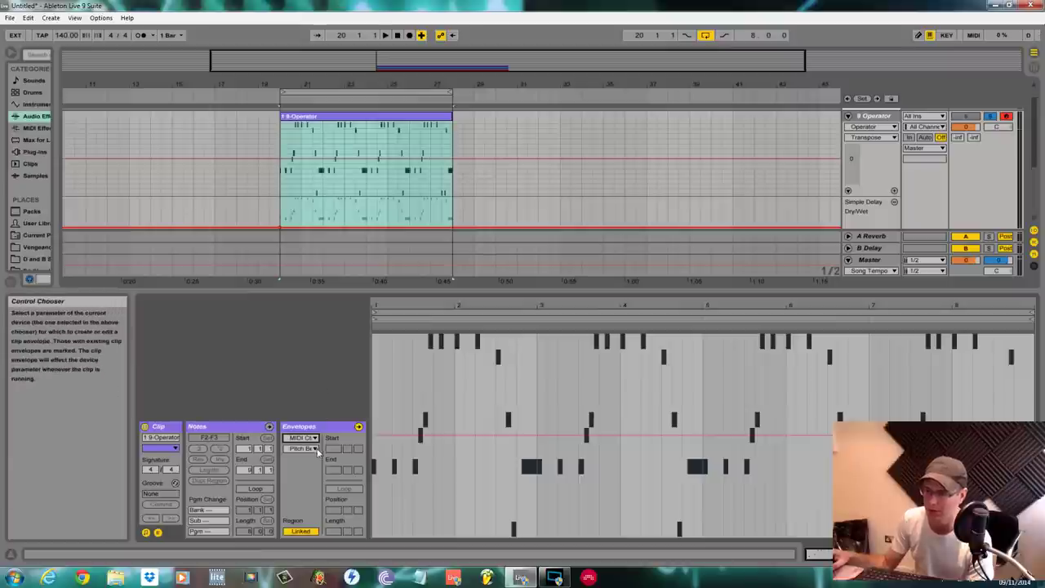
{"action": "left_click", "coordinate": [316, 451]}
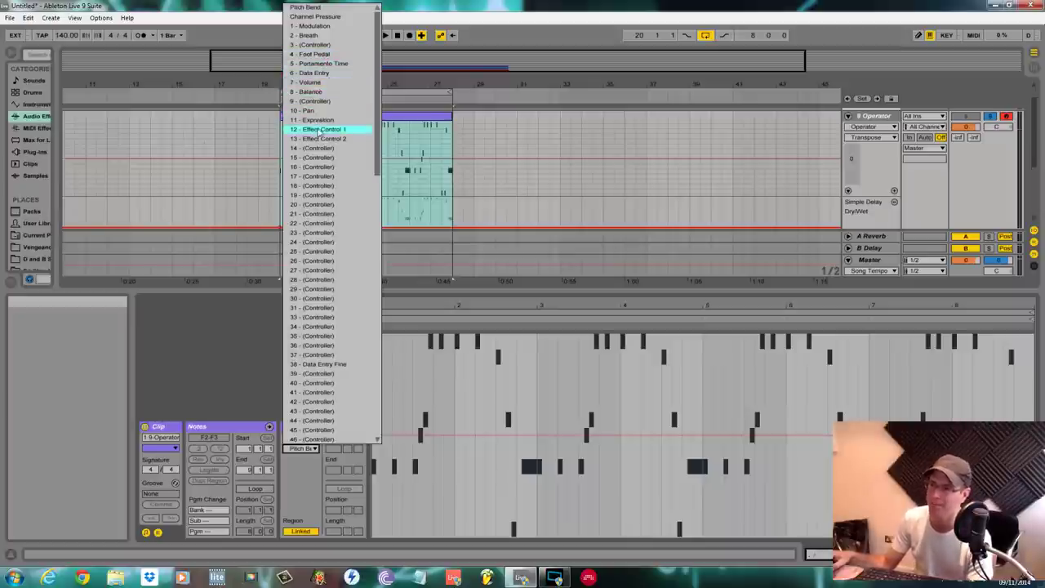
{"action": "left_click", "coordinate": [332, 129]}
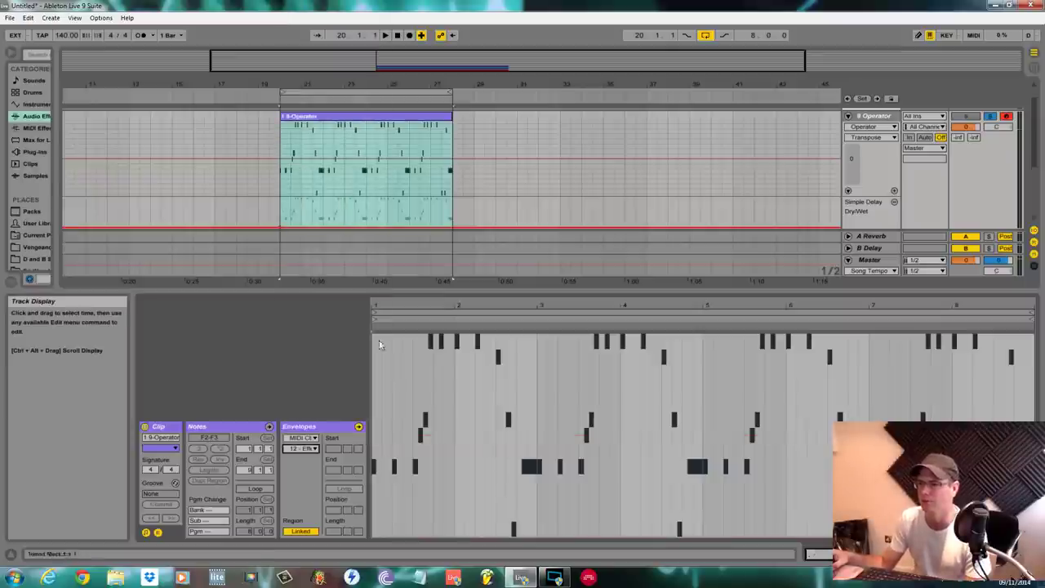
{"action": "mouse_move", "coordinate": [463, 538]}
{"action": "left_mouse_down"}
{"action": "mouse_move", "coordinate": [463, 401]}
{"action": "mouse_move", "coordinate": [463, 537]}
{"action": "left_mouse_up"}
{"action": "key", "text": "space"}
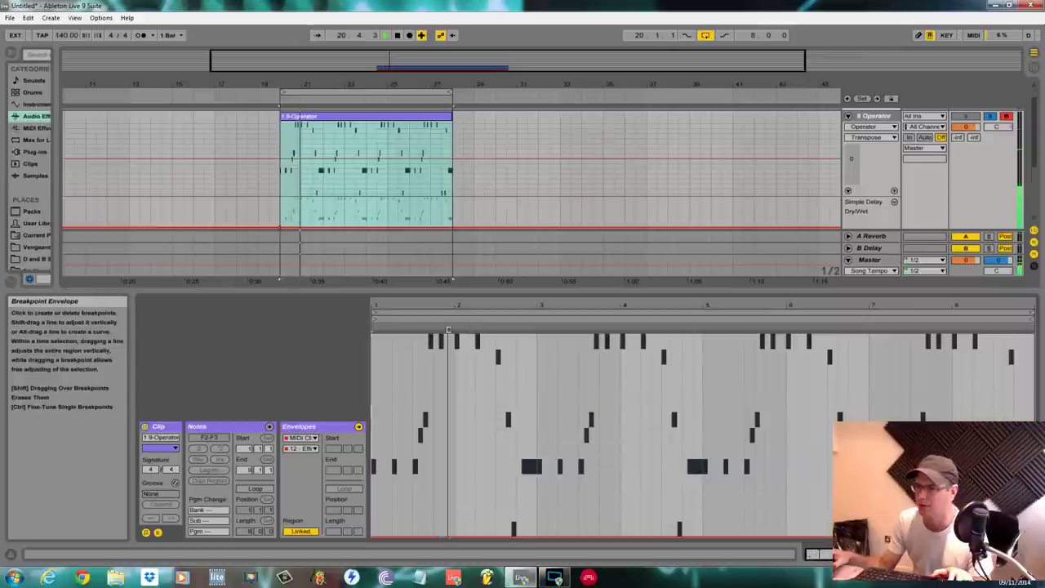
Stop playback and examine which device and MIDI controller entries are marked as having a clip envelope.
{"action": "left_click", "coordinate": [316, 449]}
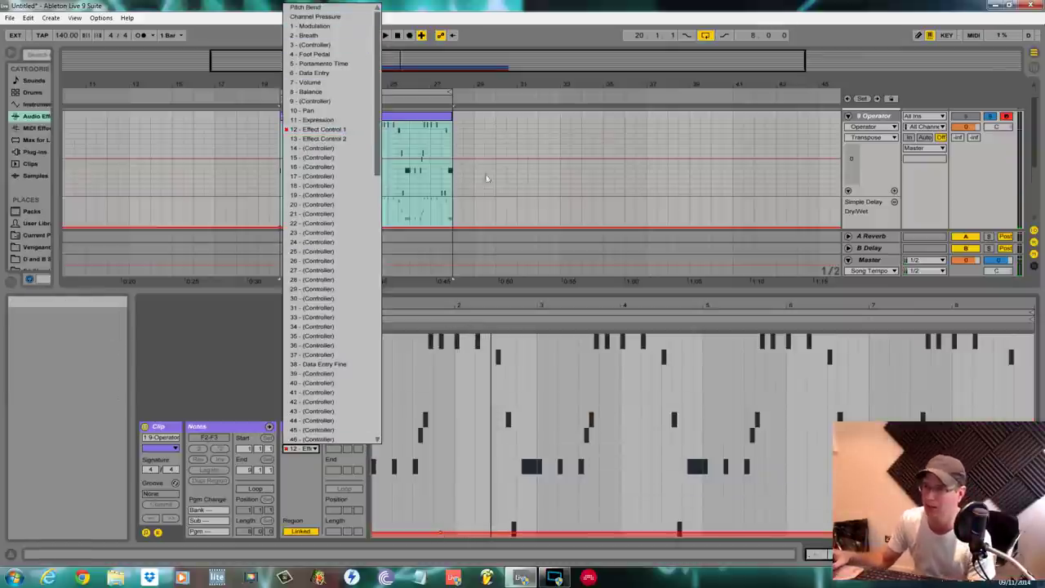
{"action": "left_click", "coordinate": [233, 337]}
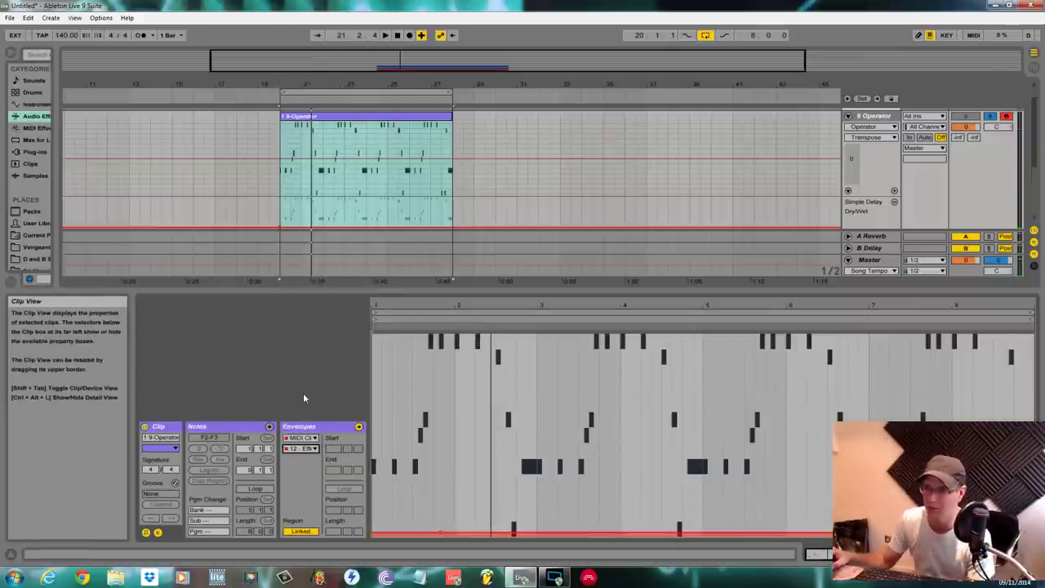
{"action": "left_click", "coordinate": [316, 449]}
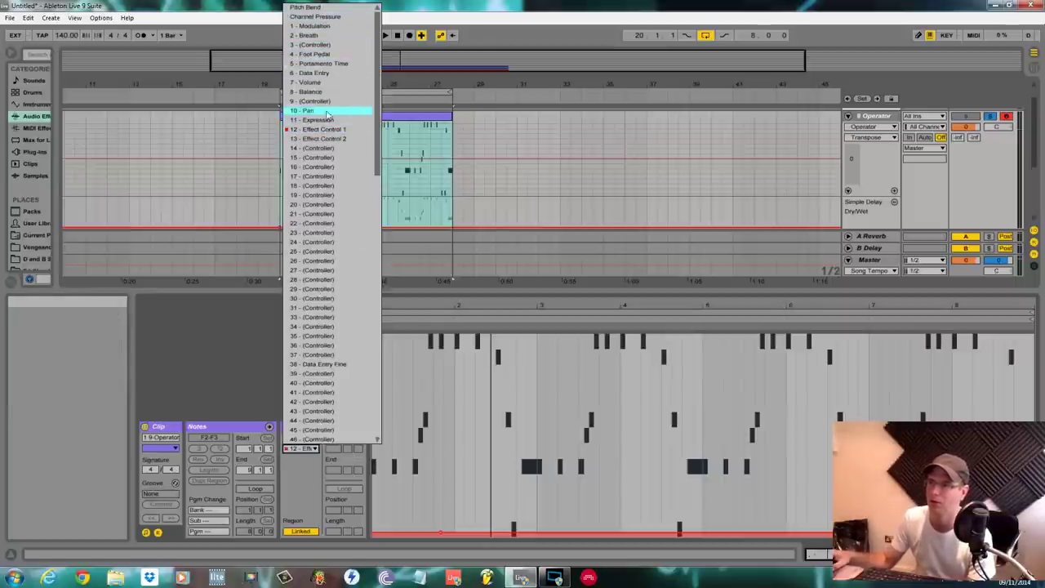
{"action": "left_click_drag", "start_coordinate": [377, 24], "coordinate": [379, 49]}
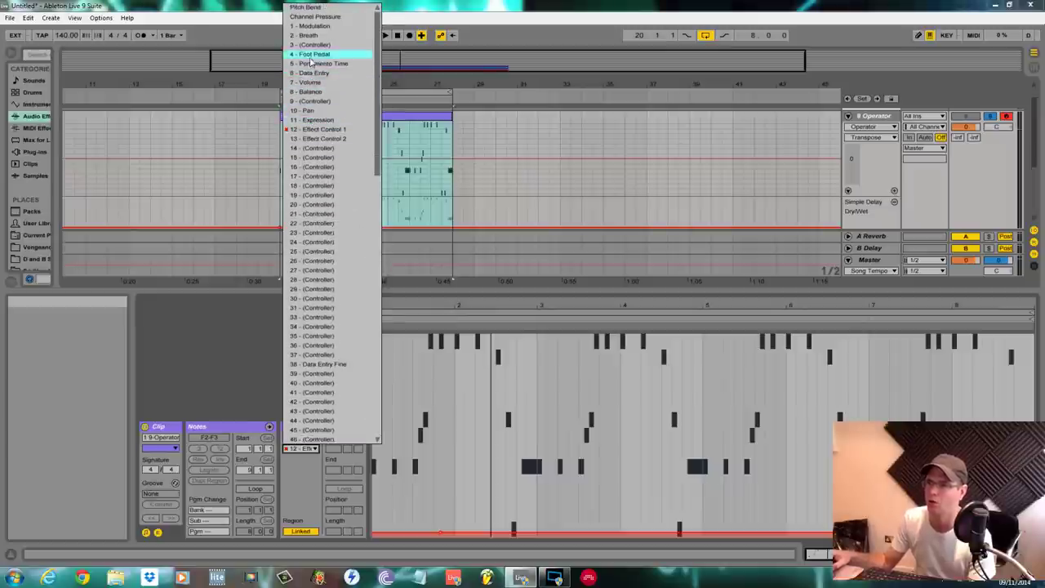
{"action": "left_click", "coordinate": [292, 430]}
{"action": "left_click", "coordinate": [311, 439]}
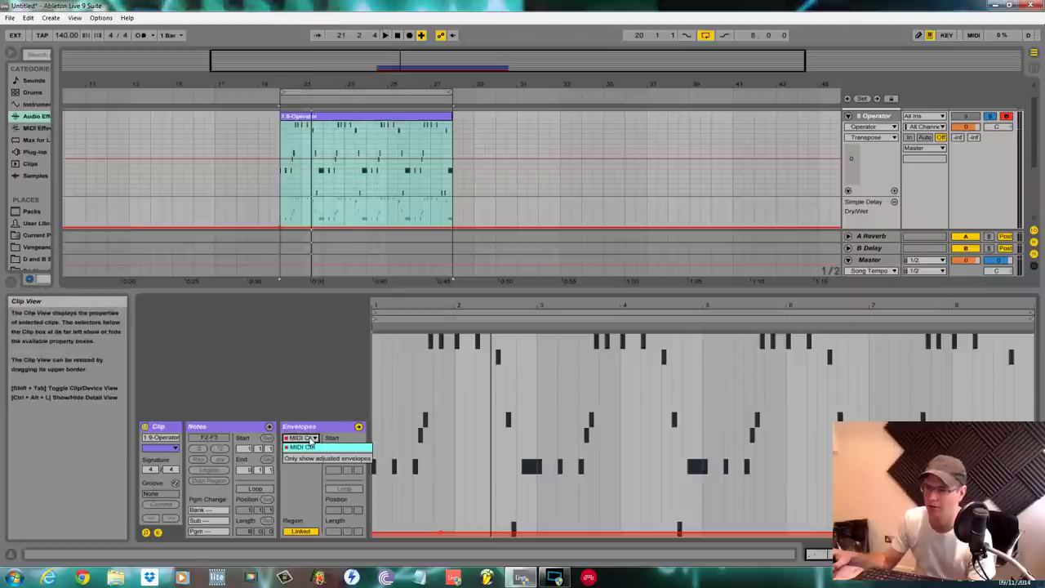
{"action": "left_click", "coordinate": [312, 447]}
{"action": "left_click", "coordinate": [311, 438]}
{"action": "left_click", "coordinate": [312, 447]}
{"action": "left_click", "coordinate": [312, 448]}
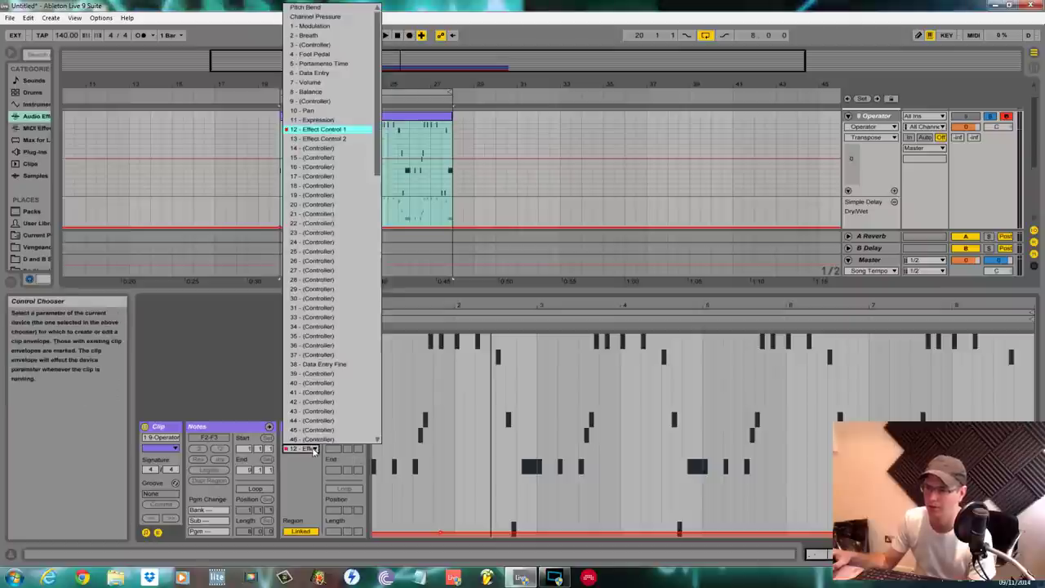
Delete the breakpoint from the Effect Control 1 envelope and check the controller list for remaining markers.
{"action": "left_click", "coordinate": [442, 535]}
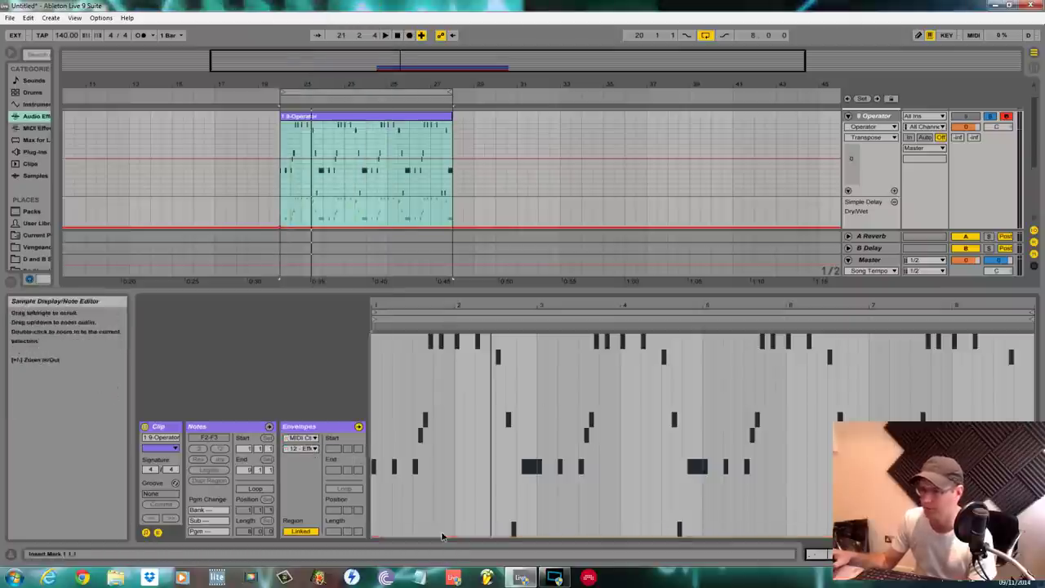
{"action": "left_click", "coordinate": [303, 449]}
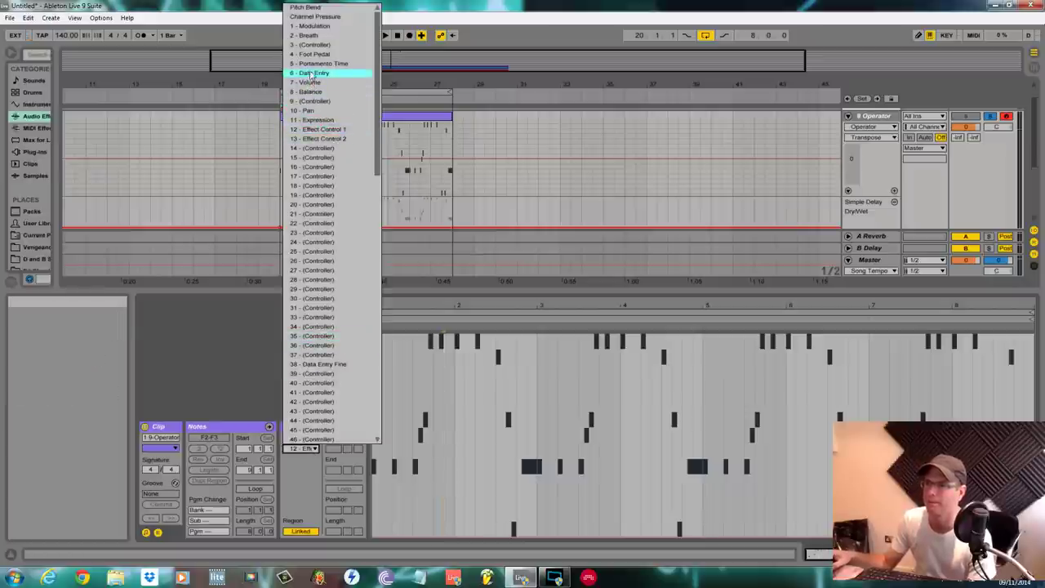
{"action": "left_click", "coordinate": [336, 392]}
Hide and reshow the Envelopes box, and switch the envelope list to adjusted only and back to all.
{"action": "left_click", "coordinate": [158, 533]}
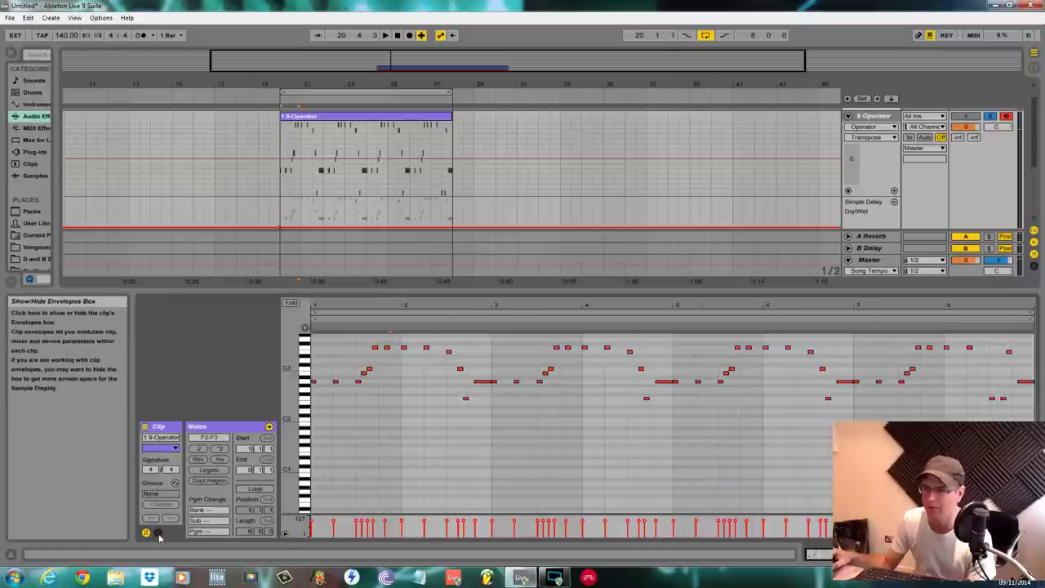
{"action": "left_click", "coordinate": [159, 534]}
{"action": "left_click", "coordinate": [301, 438]}
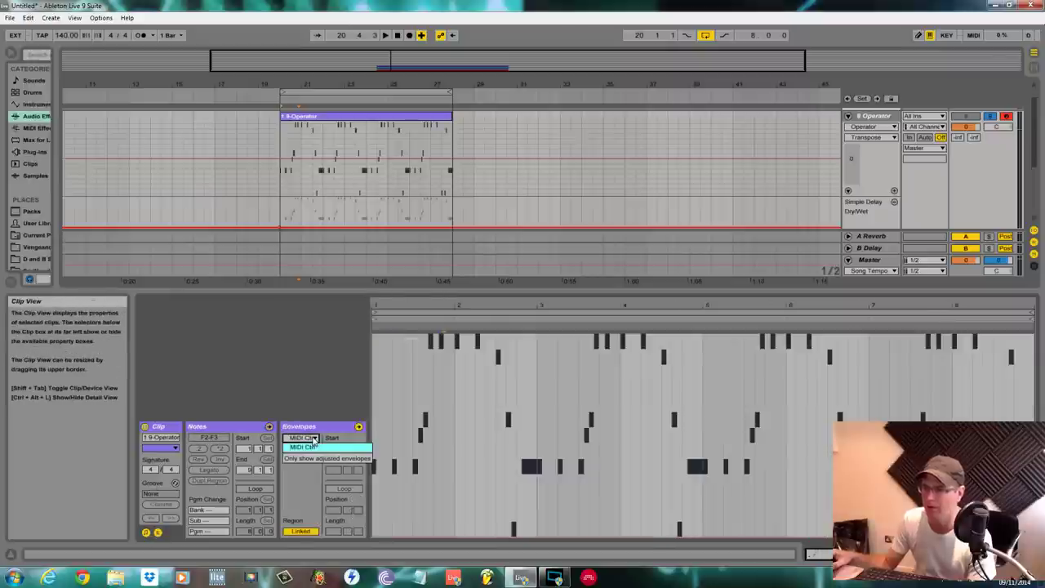
{"action": "left_click", "coordinate": [312, 459]}
{"action": "left_click", "coordinate": [306, 438]}
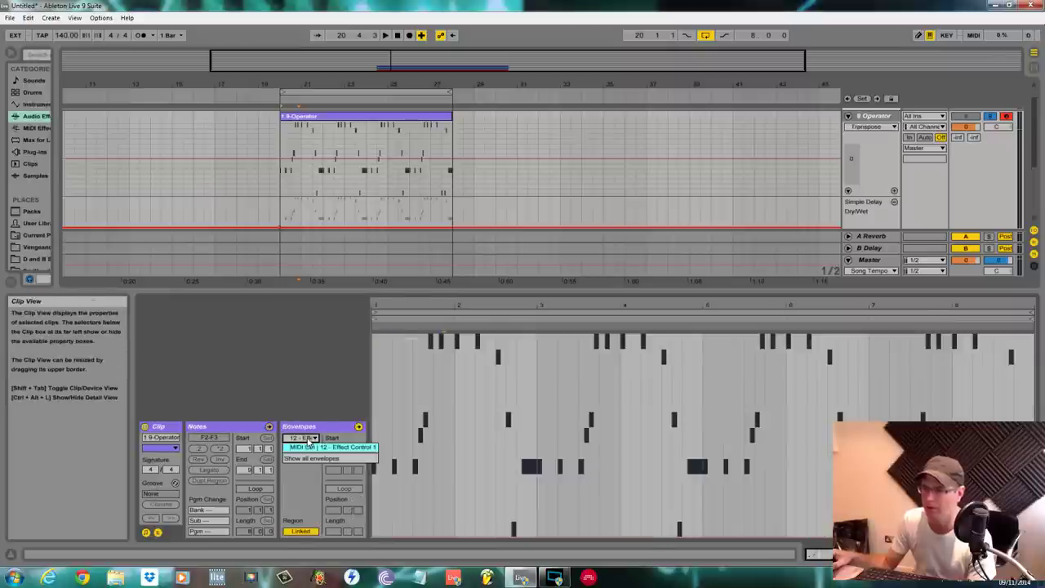
{"action": "left_click", "coordinate": [311, 459]}
Show the clip's 10 - Pan envelope and draw a ramp falling from centre at the clip start to a lower value late in bar 1.
{"action": "left_click", "coordinate": [311, 449]}
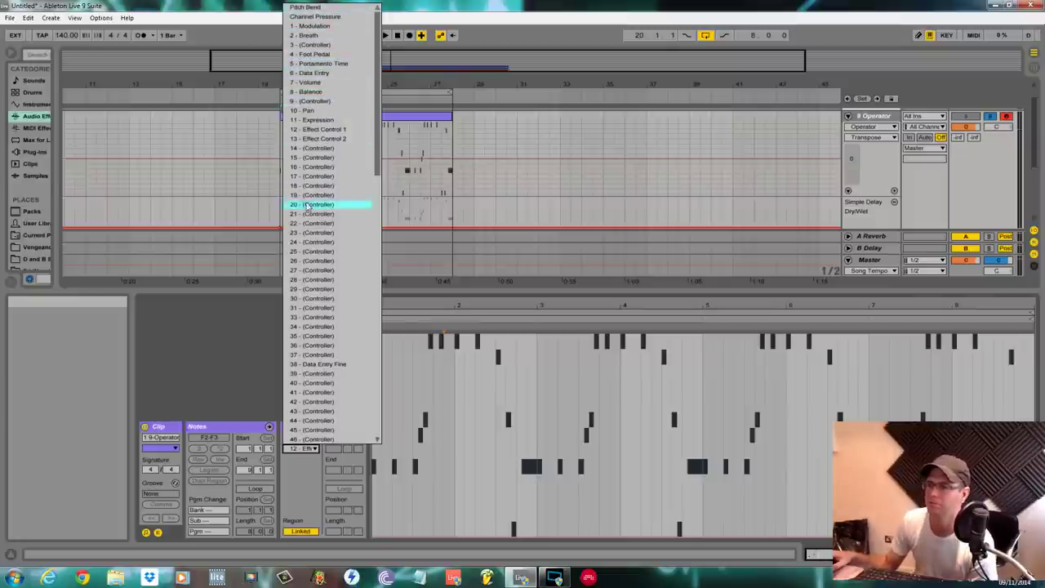
{"action": "left_click", "coordinate": [245, 360]}
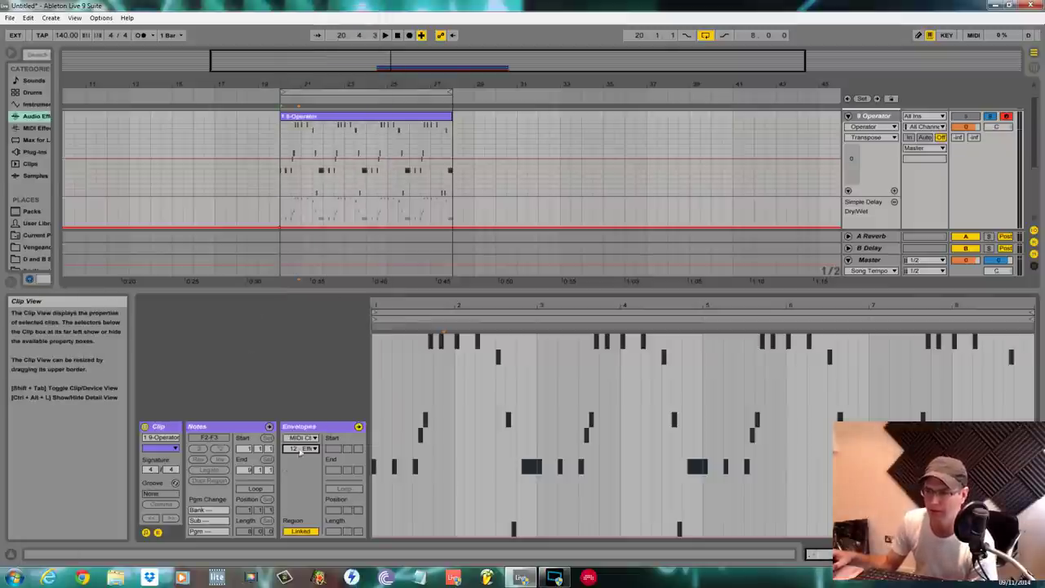
{"action": "left_click", "coordinate": [304, 449]}
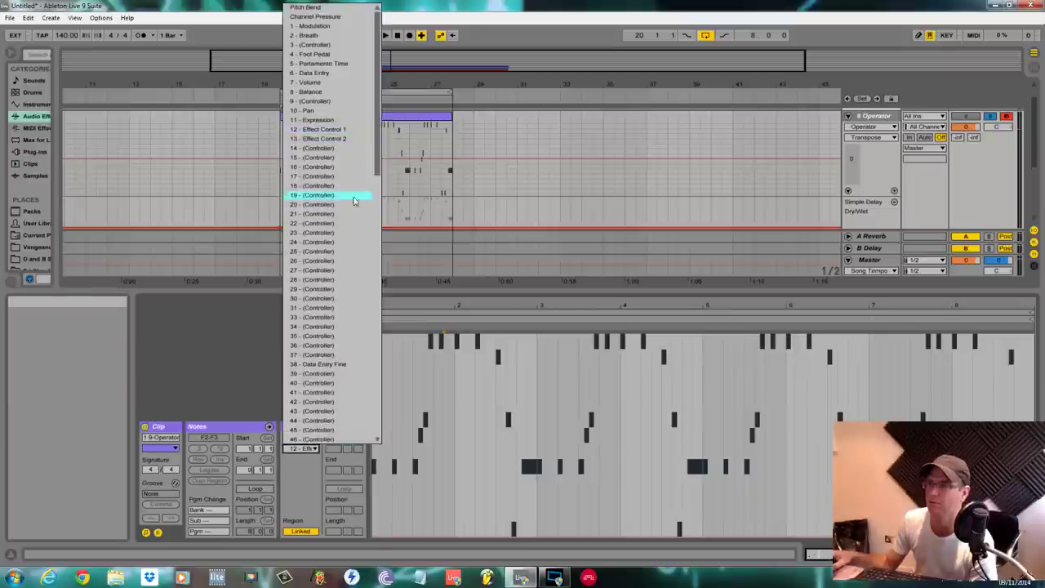
{"action": "left_click", "coordinate": [310, 112]}
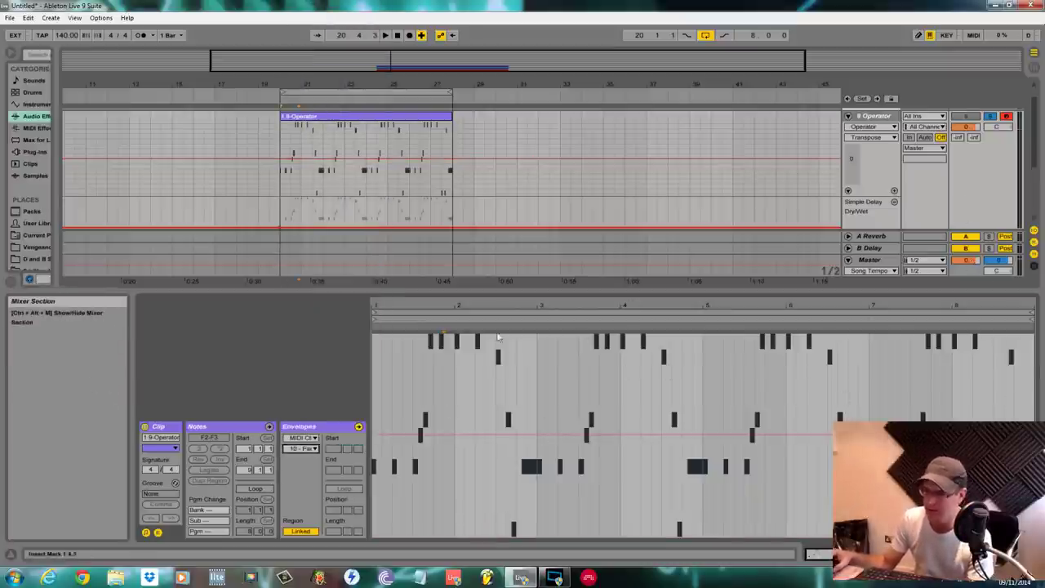
{"action": "mouse_move", "coordinate": [420, 435]}
{"action": "left_mouse_down"}
{"action": "mouse_move", "coordinate": [424, 388]}
{"action": "mouse_move", "coordinate": [425, 466]}
{"action": "mouse_move", "coordinate": [426, 403]}
{"action": "mouse_move", "coordinate": [437, 434]}
{"action": "left_mouse_up"}
{"action": "left_click_drag", "start_coordinate": [374, 414], "coordinate": [374, 436]}
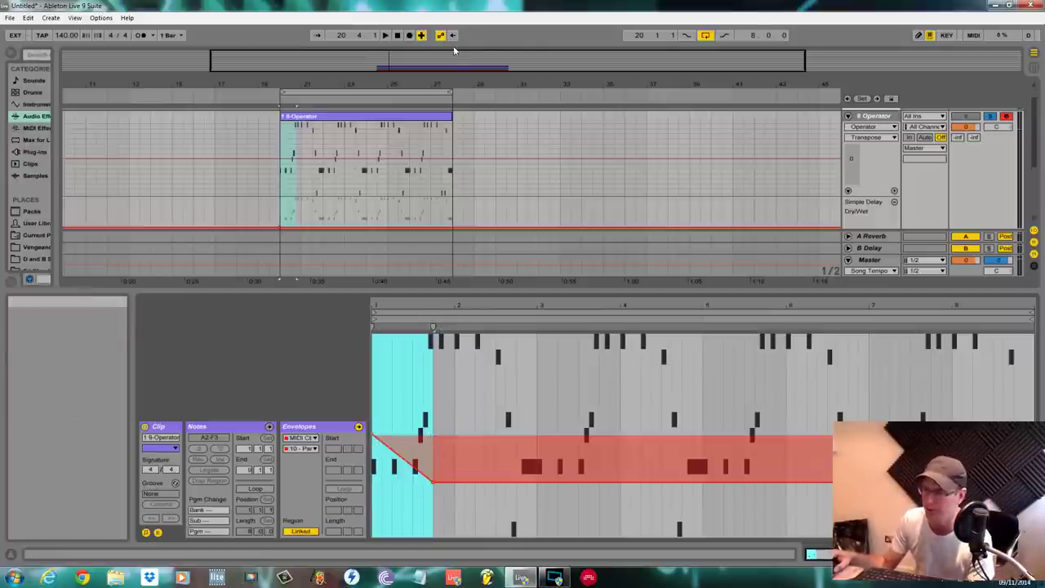
Remove the ramp from the clip's Pan envelope and draw stepped pan values across all eight bars in Draw Mode during playback.
{"action": "left_click", "coordinate": [435, 484]}
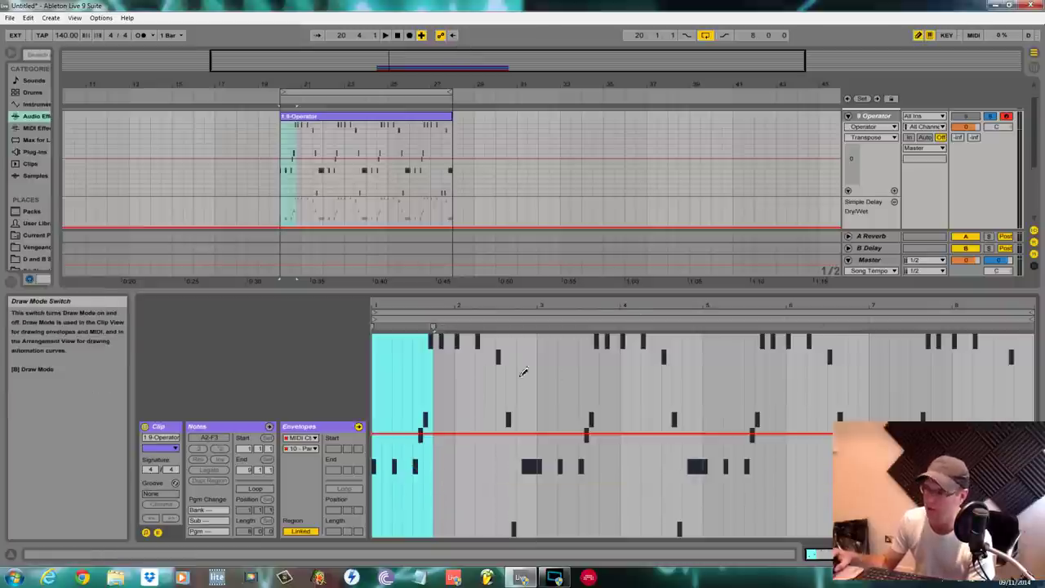
{"action": "mouse_move", "coordinate": [433, 461]}
{"action": "left_mouse_down"}
{"action": "mouse_move", "coordinate": [572, 408]}
{"action": "mouse_move", "coordinate": [751, 441]}
{"action": "mouse_move", "coordinate": [970, 413]}
{"action": "mouse_move", "coordinate": [665, 527]}
{"action": "mouse_move", "coordinate": [415, 425]}
{"action": "mouse_move", "coordinate": [417, 335]}
{"action": "left_mouse_up"}
{"action": "key", "text": "space"}
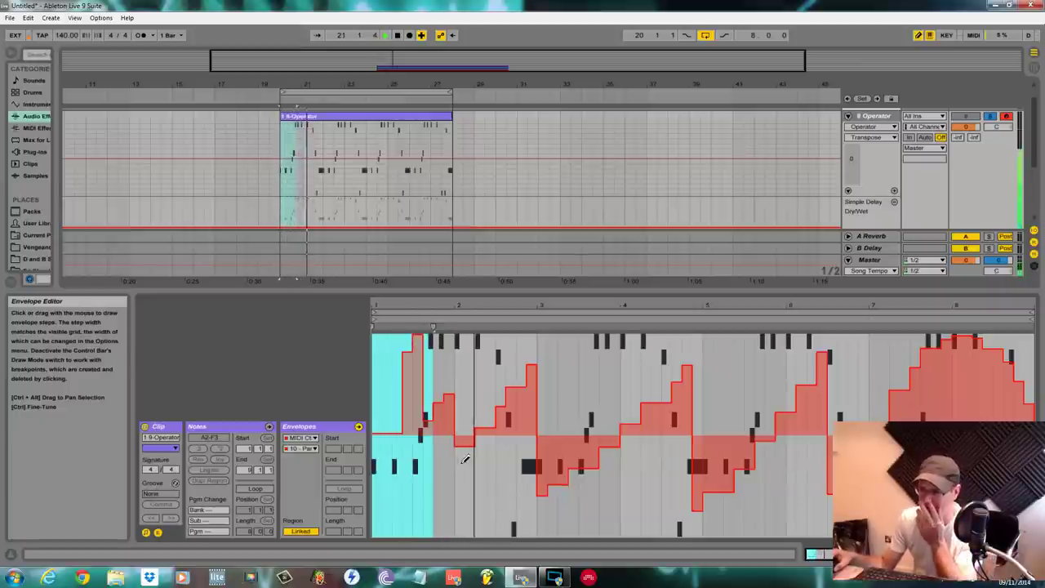
{"action": "left_click_drag", "start_coordinate": [464, 460], "coordinate": [470, 490]}
{"action": "mouse_move", "coordinate": [635, 510]}
{"action": "left_mouse_down"}
{"action": "mouse_move", "coordinate": [675, 472]}
{"action": "mouse_move", "coordinate": [677, 310]}
{"action": "mouse_move", "coordinate": [698, 380]}
{"action": "mouse_move", "coordinate": [714, 530]}
{"action": "mouse_move", "coordinate": [760, 321]}
{"action": "mouse_move", "coordinate": [802, 521]}
{"action": "mouse_move", "coordinate": [863, 343]}
{"action": "mouse_move", "coordinate": [903, 418]}
{"action": "mouse_move", "coordinate": [982, 321]}
{"action": "mouse_move", "coordinate": [988, 362]}
{"action": "mouse_move", "coordinate": [1029, 366]}
{"action": "left_mouse_up"}
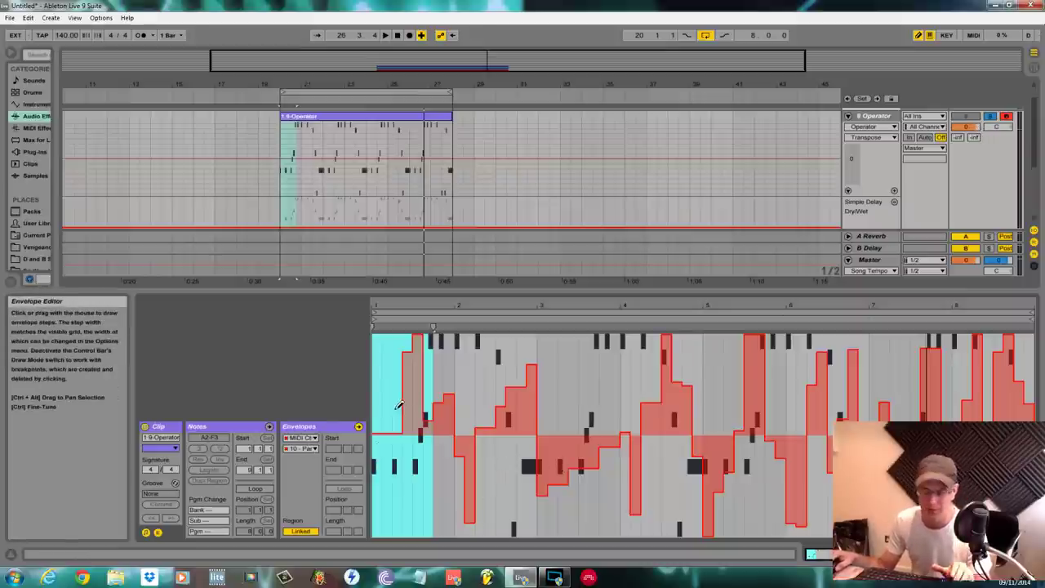
Undo all the drawn steps and the earlier ramp in the clip's Pan envelope.
{"action": "key", "text": "ctrl+z"}
{"action": "key", "text": "ctrl+z"}
{"action": "key", "text": "ctrl+z"}
{"action": "key", "text": "ctrl+z"}
{"action": "key", "text": "ctrl+z"}
{"action": "key", "text": "ctrl+z"}
{"action": "key", "text": "ctrl+z"}
{"action": "key", "text": "ctrl+z"}
{"action": "key", "text": "ctrl+z"}
{"action": "key", "text": "ctrl+z"}
{"action": "key", "text": "ctrl+z"}
{"action": "key", "text": "ctrl+z"}
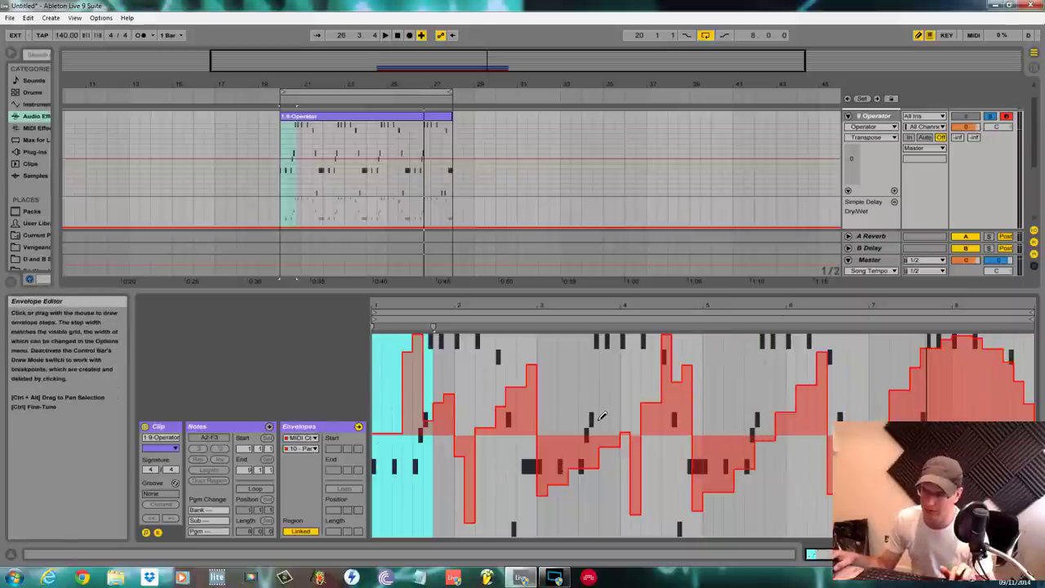
{"action": "key", "text": "ctrl+z"}
{"action": "key", "text": "ctrl+z"}
{"action": "key", "text": "ctrl+z"}
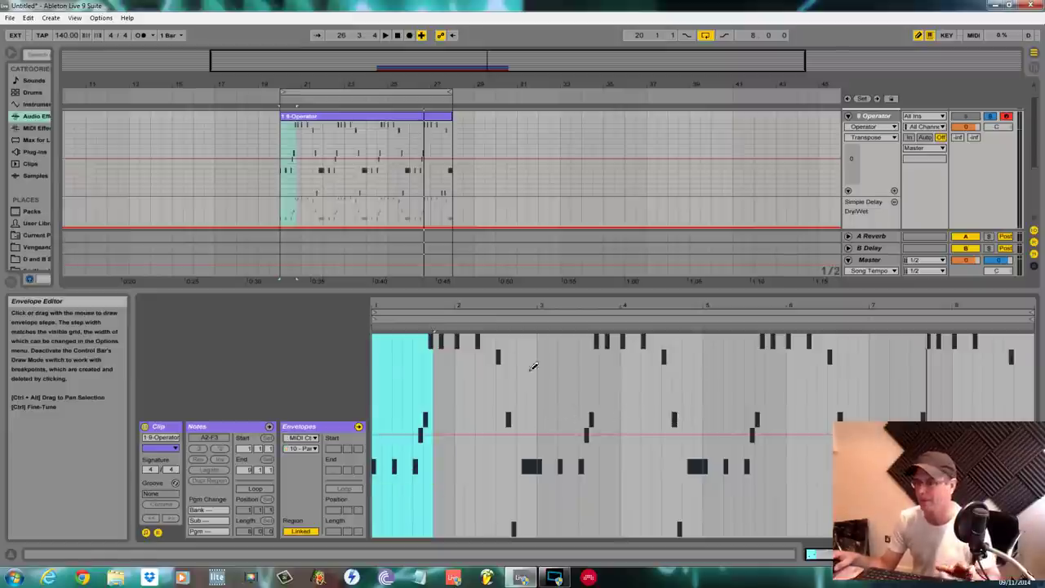
Unsolo the 9 Operator track with the clip view hidden, and show the track's Simple Delay Dry/Wet automation in the arrangement.
{"action": "key", "text": "ctrl+alt+l"}
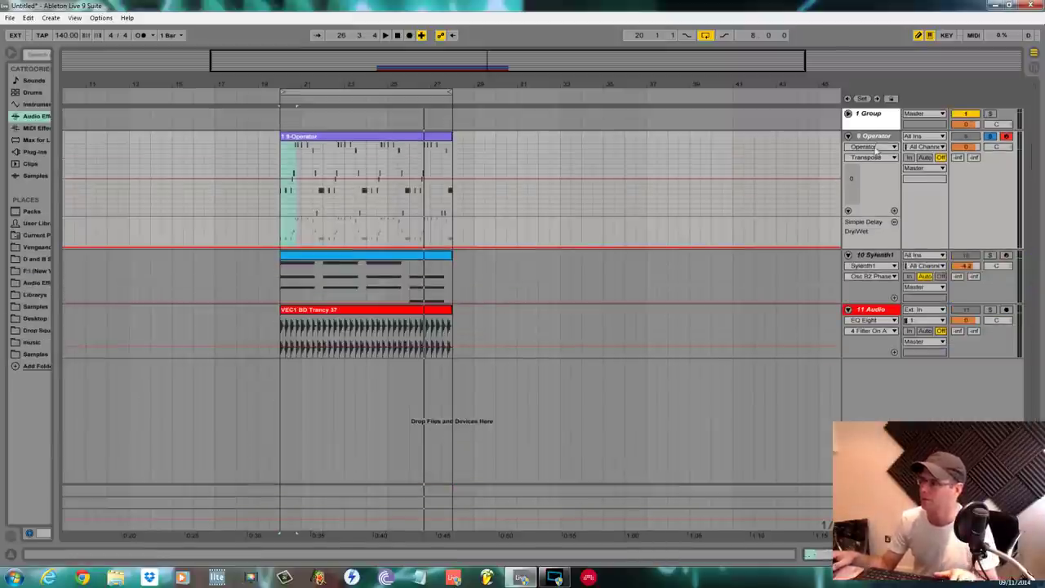
{"action": "left_click", "coordinate": [991, 136]}
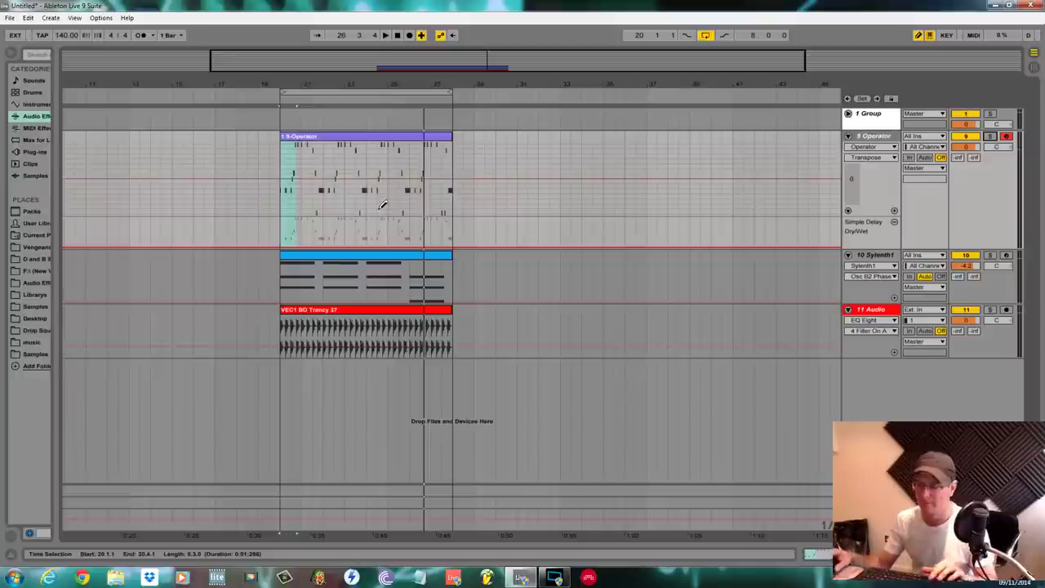
{"action": "left_click_drag", "start_coordinate": [323, 83], "coordinate": [323, 106]}
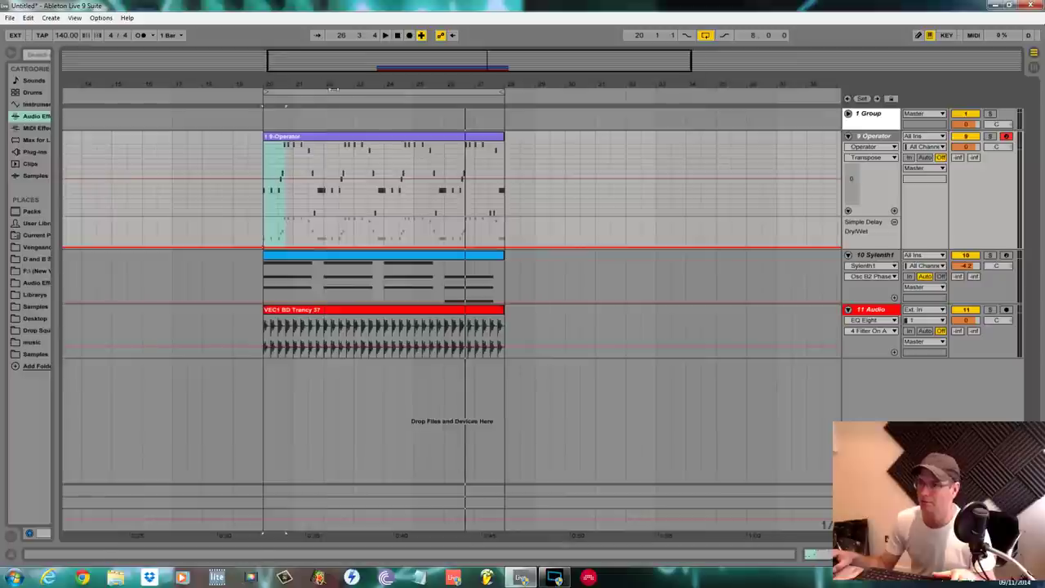
{"action": "left_click", "coordinate": [862, 147]}
{"action": "left_click", "coordinate": [870, 175]}
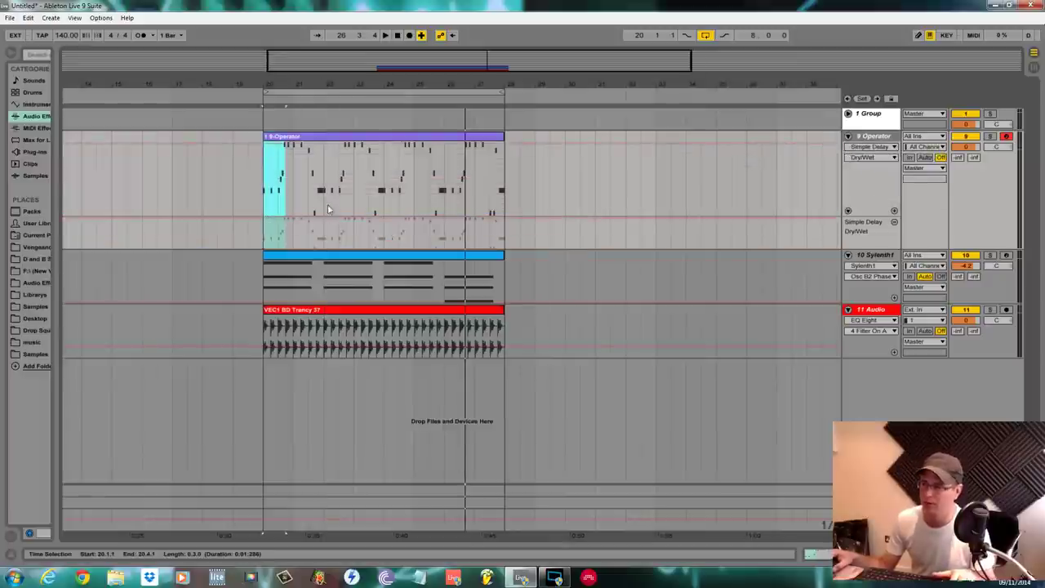
Duplicate the 9-Operator clip three times in succession so the copies run up to bar 52.
{"action": "left_click", "coordinate": [413, 136]}
{"action": "key", "text": "ctrl+d"}
{"action": "key", "text": "ctrl+d"}
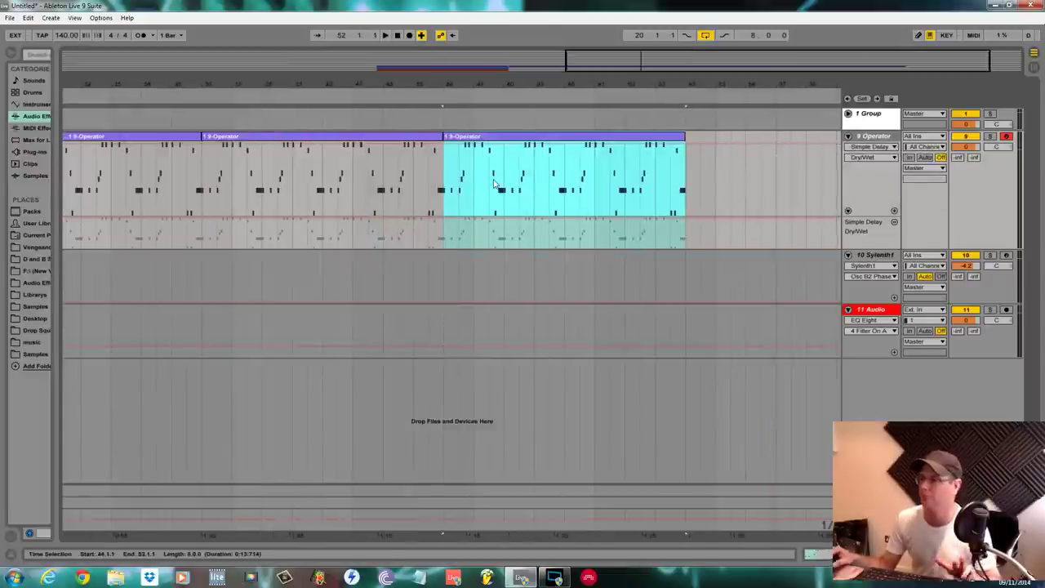
Duplicate the Sylenth1 clip and the VEC1 BD Trancy 37 audio clip three times each to match the Operator track's length.
{"action": "left_click_drag", "start_coordinate": [500, 82], "coordinate": [500, 41]}
{"action": "left_click", "coordinate": [388, 256]}
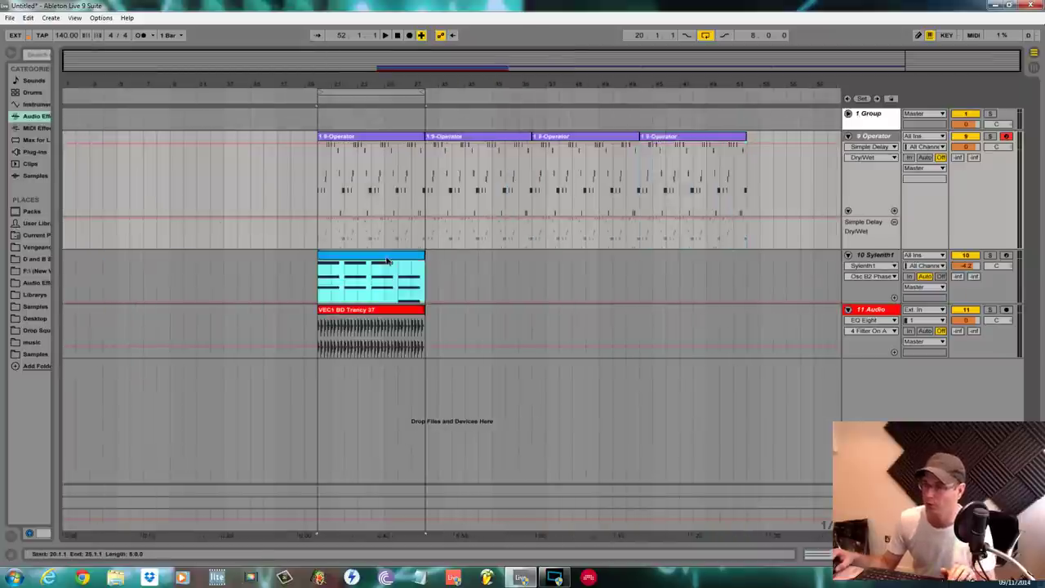
{"action": "key", "text": "ctrl+d"}
{"action": "key", "text": "ctrl+d"}
{"action": "key", "text": "ctrl+d"}
{"action": "left_click", "coordinate": [397, 322]}
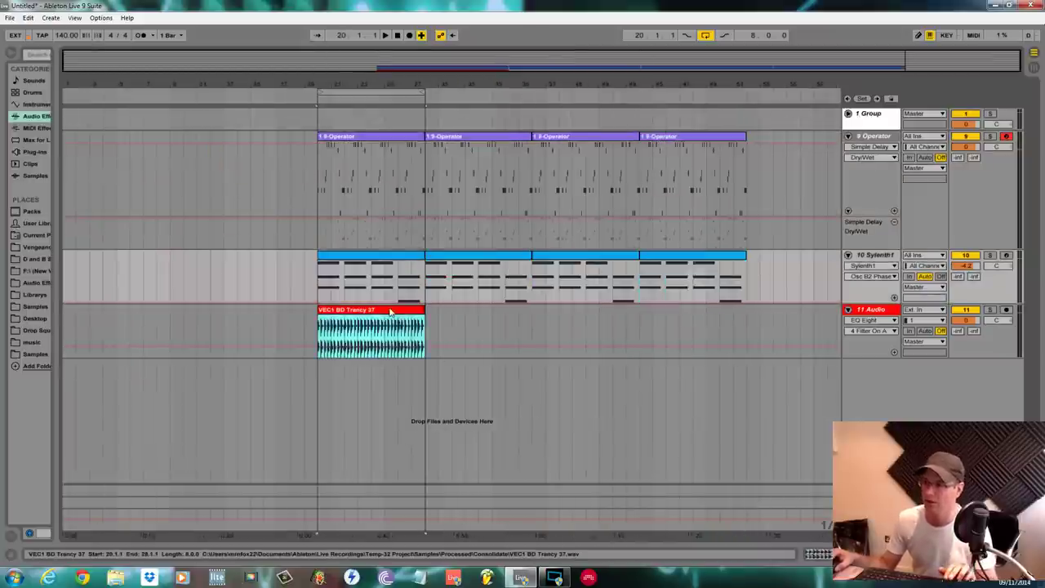
{"action": "key", "text": "ctrl+d"}
{"action": "key", "text": "ctrl+d"}
{"action": "key", "text": "ctrl+d"}
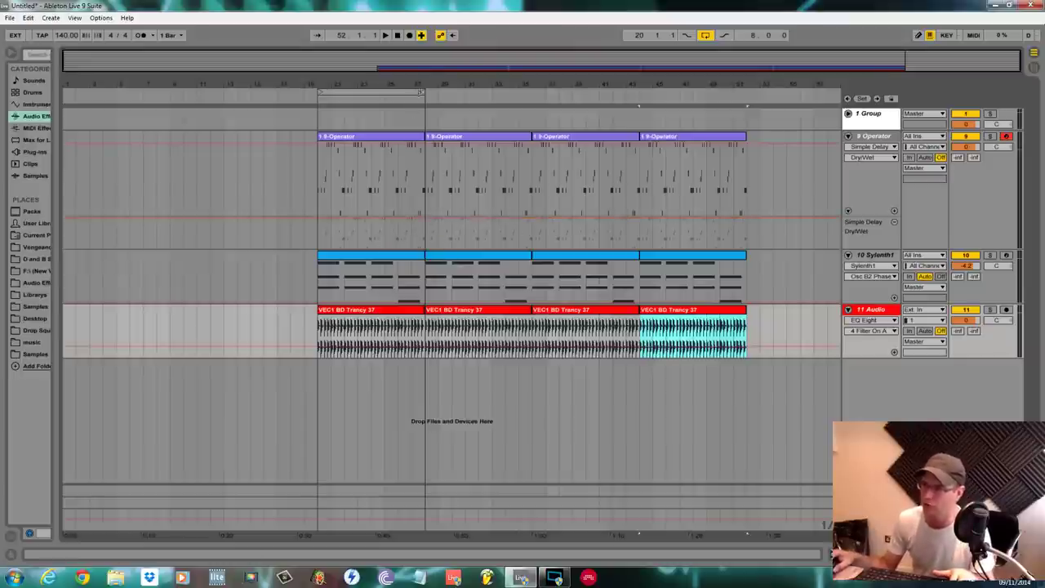
Draw a rising Simple Delay Dry/Wet ramp across bar 27 on the Operator track, adjusting its levels downward during playback.
{"action": "left_click_drag", "start_coordinate": [421, 91], "coordinate": [391, 243]}
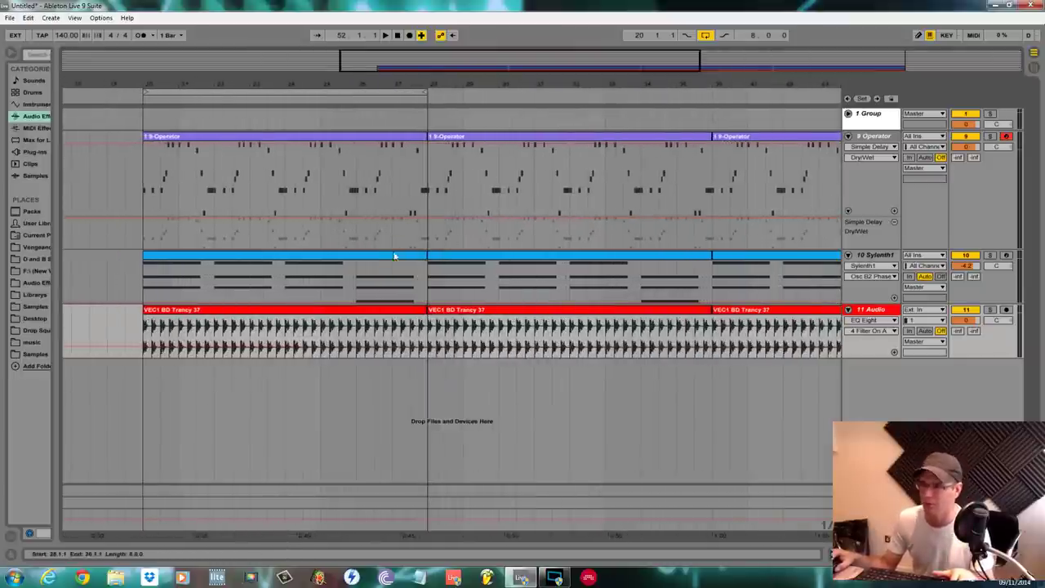
{"action": "left_click_drag", "start_coordinate": [390, 232], "coordinate": [431, 221]}
{"action": "key", "text": "space"}
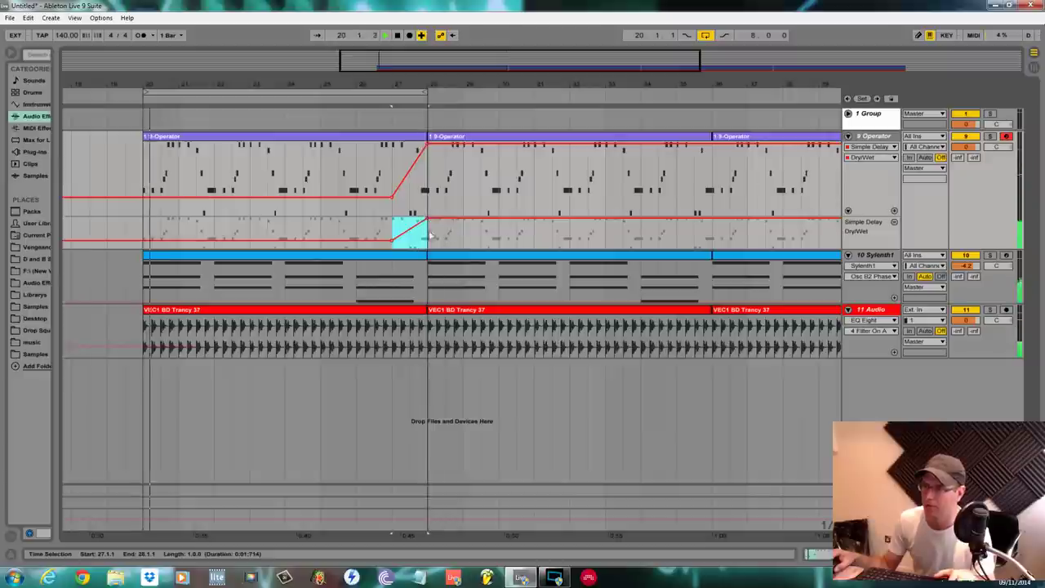
{"action": "mouse_move", "coordinate": [430, 221]}
{"action": "left_mouse_down"}
{"action": "mouse_move", "coordinate": [430, 234]}
{"action": "mouse_move", "coordinate": [392, 244]}
{"action": "mouse_move", "coordinate": [433, 238]}
{"action": "left_mouse_up"}
{"action": "key", "text": "space"}
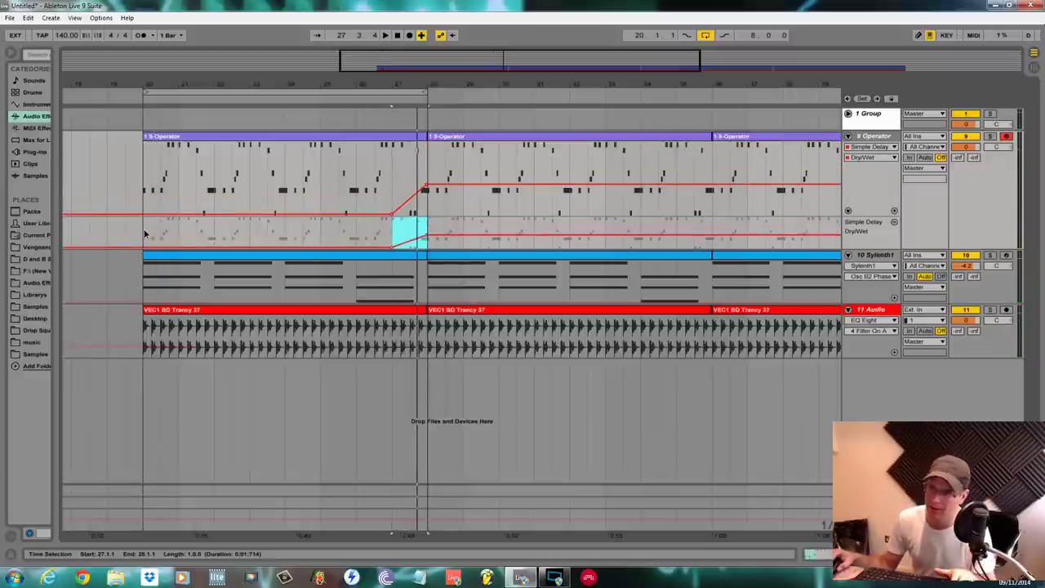
Copy the Dry/Wet automation from bar 20 to bar 28 and paste it at bar 28.
{"action": "left_click_drag", "start_coordinate": [144, 234], "coordinate": [437, 224]}
{"action": "right_click", "coordinate": [411, 235]}
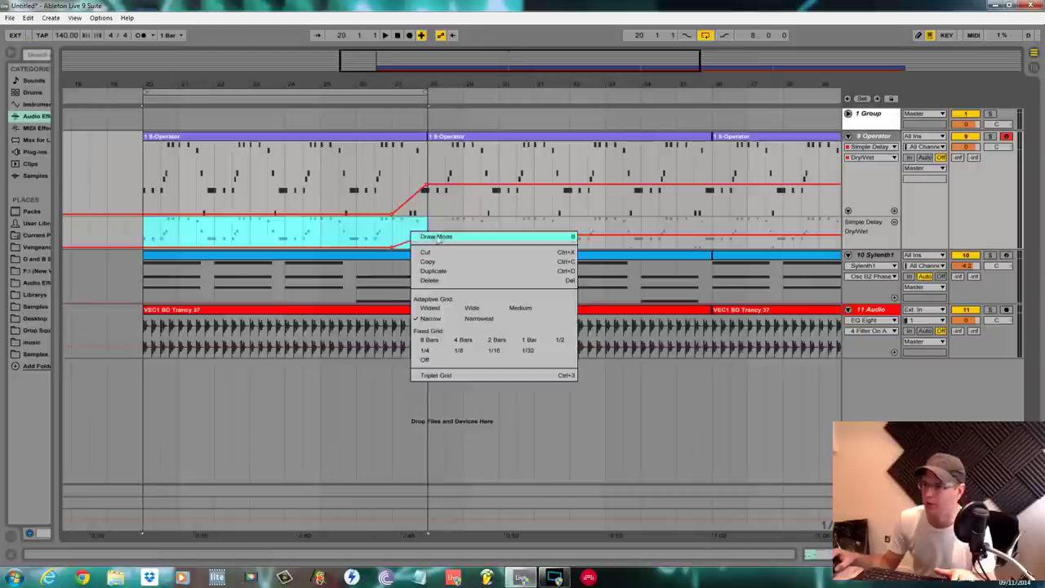
{"action": "left_click", "coordinate": [437, 258]}
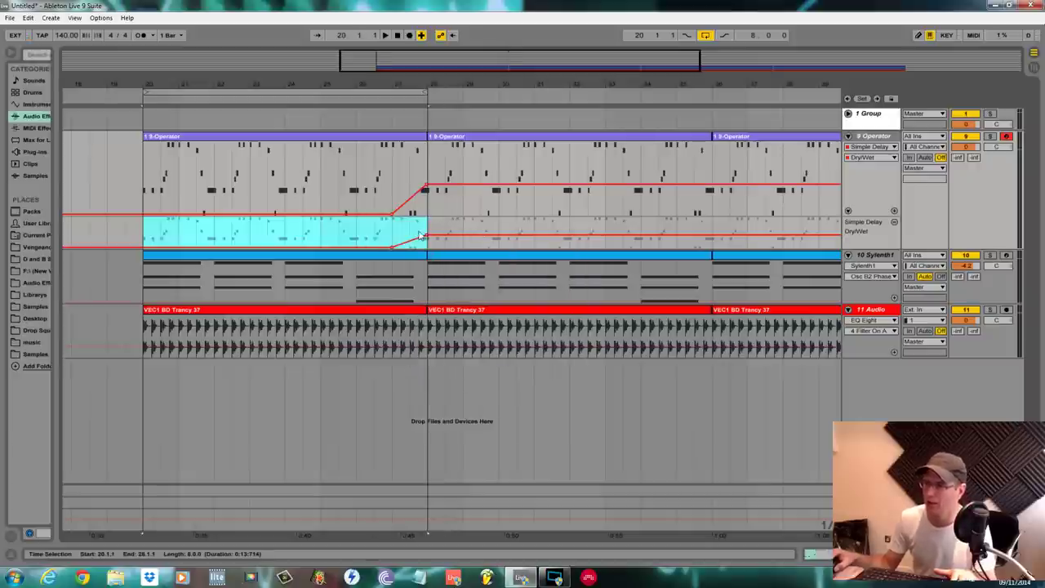
{"action": "left_click", "coordinate": [429, 225]}
{"action": "right_click", "coordinate": [429, 225]}
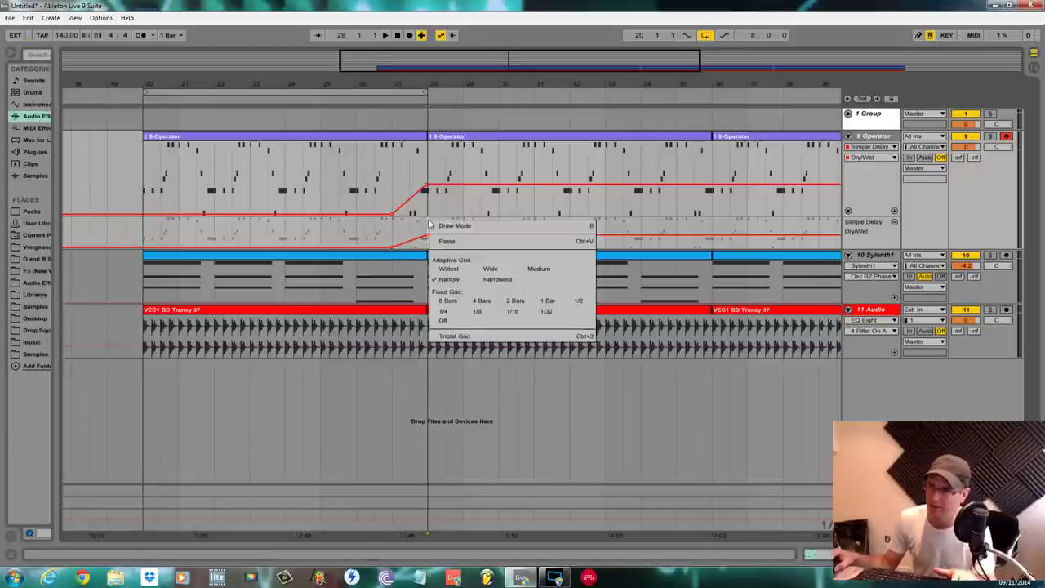
{"action": "left_click", "coordinate": [488, 239]}
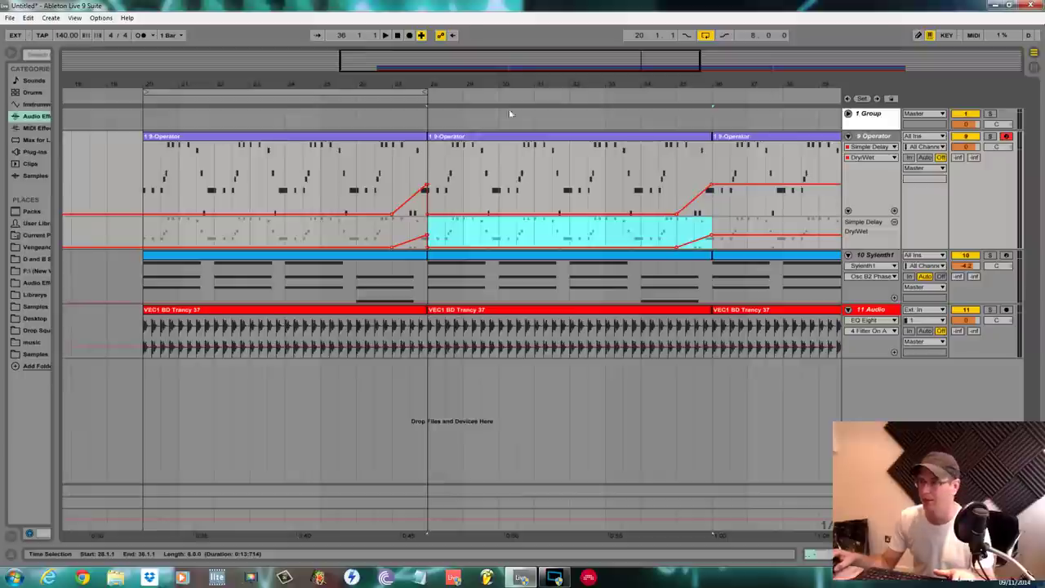
Play back the pasted Dry/Wet automation from bar 28 and again around its ramp at bar 35.
{"action": "left_click_drag", "start_coordinate": [510, 85], "coordinate": [510, 33]}
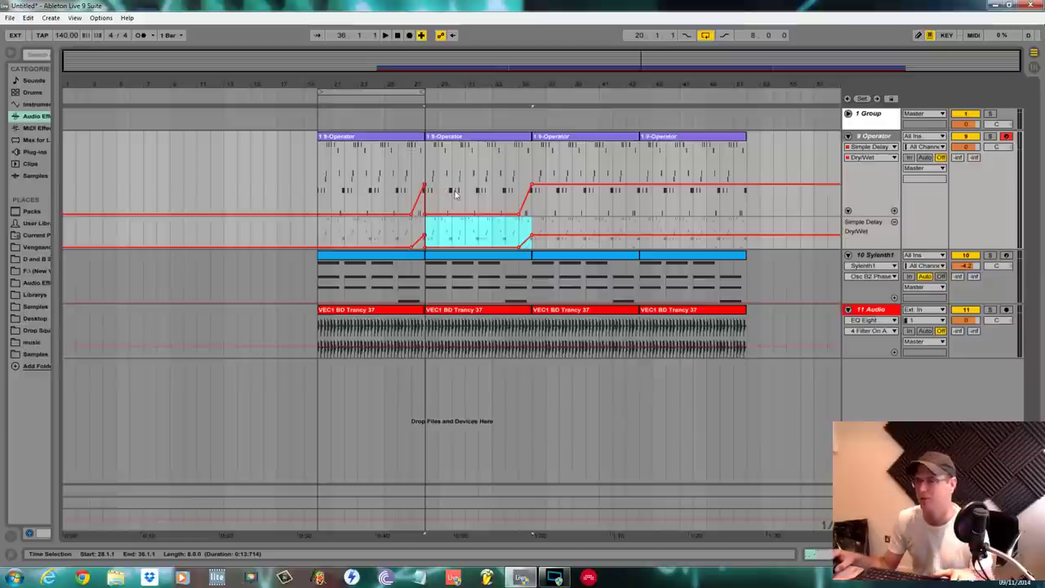
{"action": "key", "text": "space"}
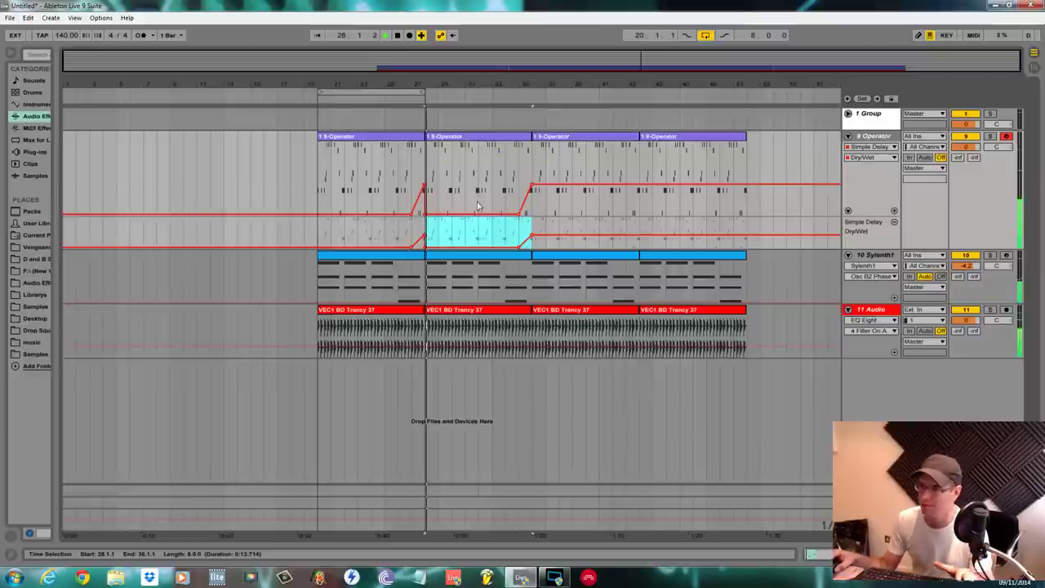
{"action": "left_click", "coordinate": [512, 238]}
{"action": "key", "text": "space"}
{"action": "key", "text": "space"}
{"action": "left_click", "coordinate": [522, 237]}
{"action": "key", "text": "space"}
{"action": "key", "text": "space"}
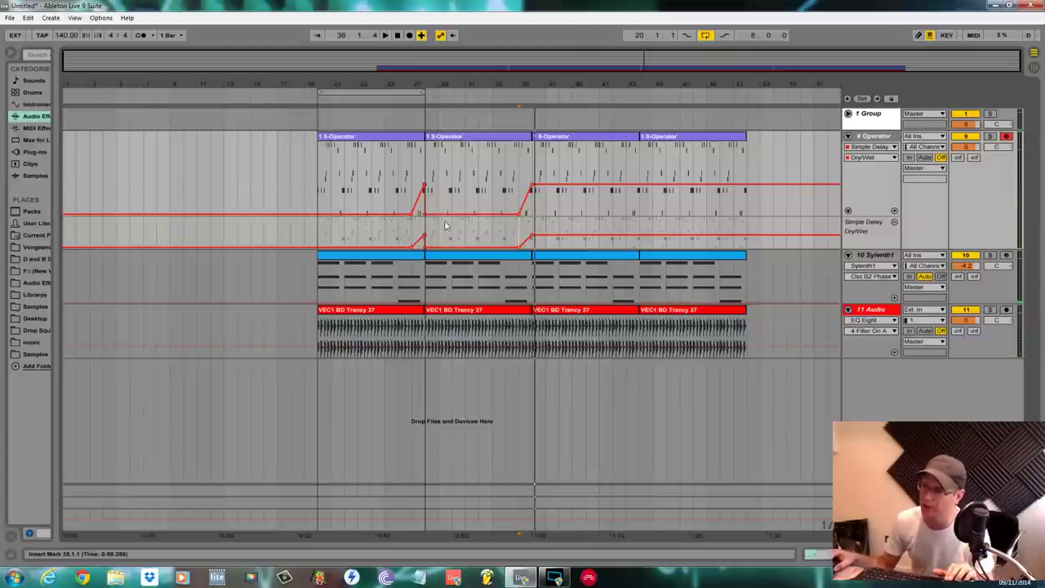
Undo the automation paste and the Dry/Wet ramp edits on the Operator track.
{"action": "key", "text": "ctrl+z"}
{"action": "key", "text": "ctrl+z"}
{"action": "key", "text": "ctrl+z"}
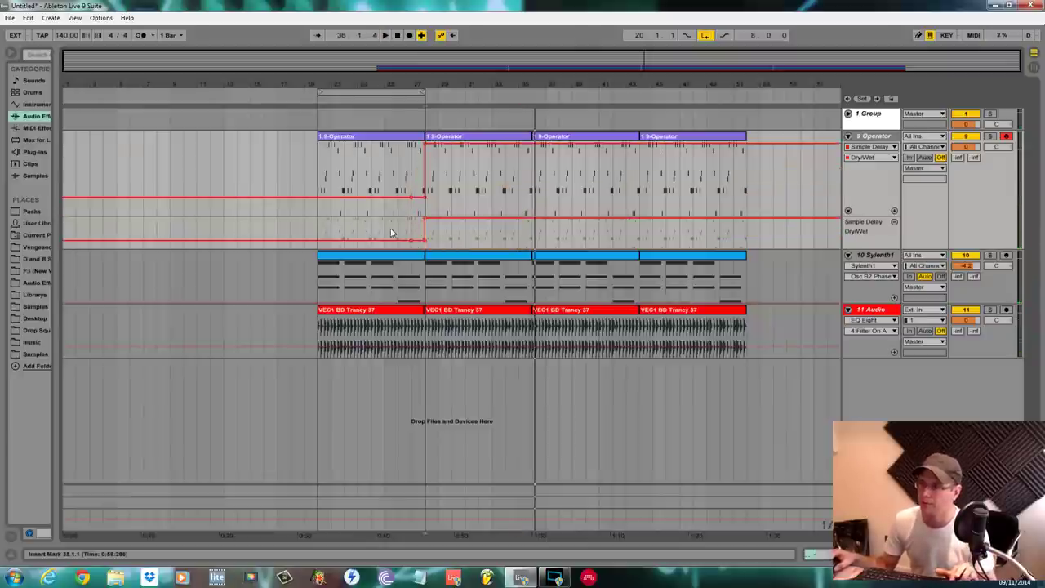
{"action": "key", "text": "ctrl+z"}
{"action": "key", "text": "ctrl+z"}
Redraw the rising Dry/Wet ramp across bar 27 and duplicate the automation from bars 20 to 28 onto the next eight bars.
{"action": "mouse_move", "coordinate": [417, 240]}
{"action": "left_mouse_down"}
{"action": "mouse_move", "coordinate": [429, 238]}
{"action": "mouse_move", "coordinate": [418, 226]}
{"action": "mouse_move", "coordinate": [423, 242]}
{"action": "left_mouse_up"}
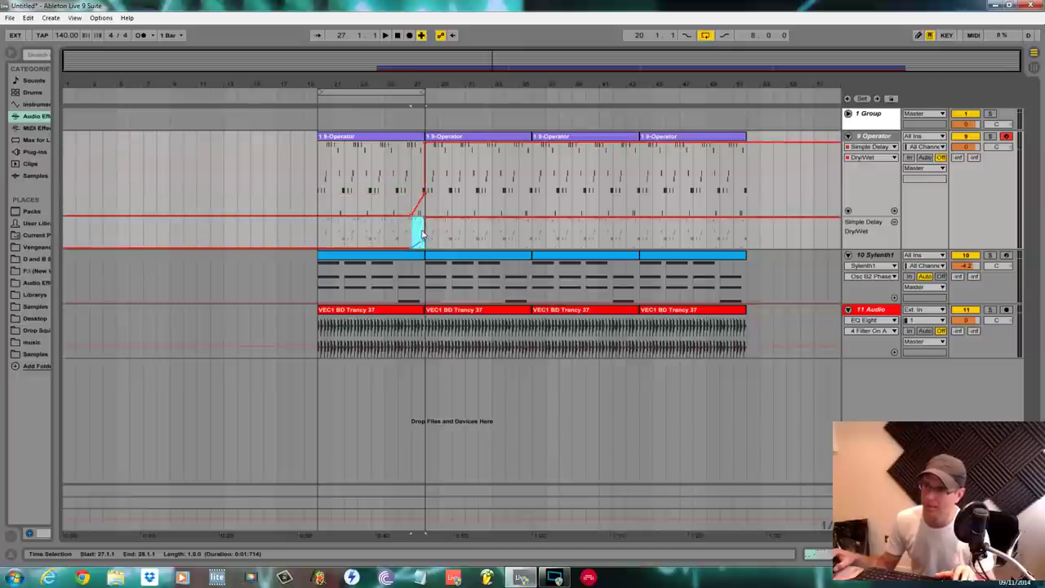
{"action": "left_click", "coordinate": [426, 219]}
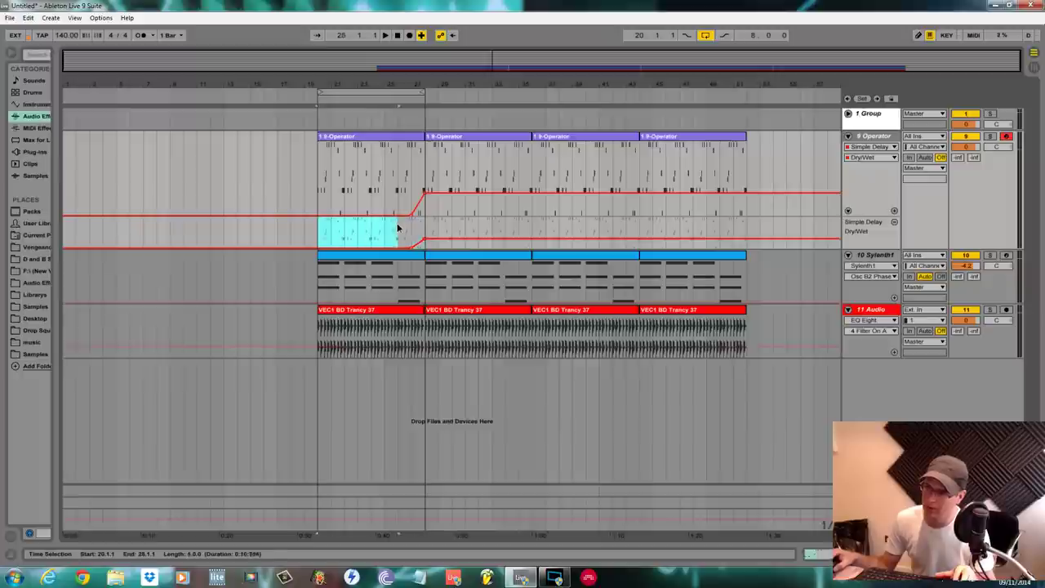
{"action": "key", "text": "ctrl+d"}
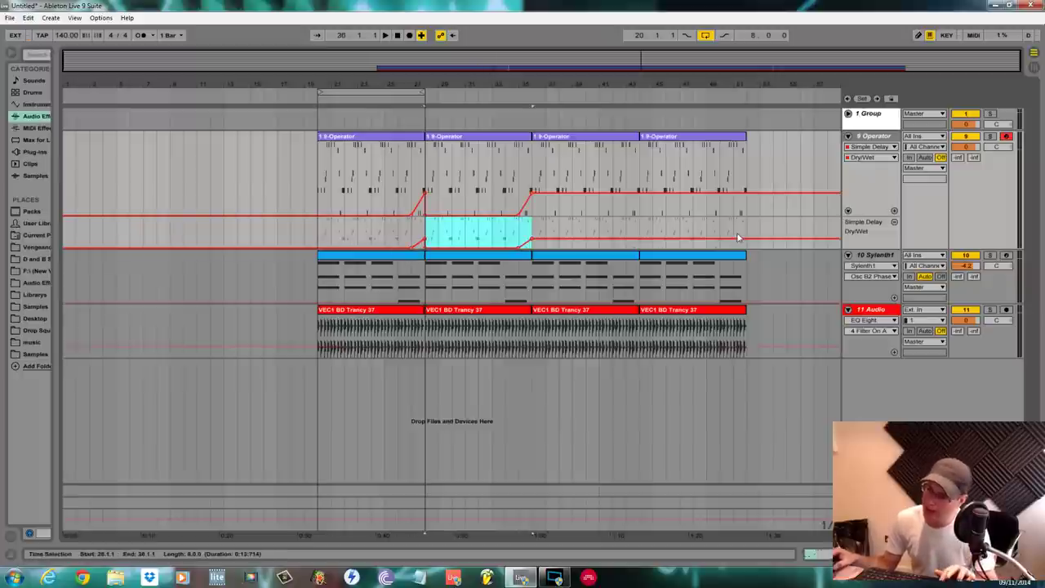
Duplicate the eight-bar Simple Delay Dry/Wet automation across the last two Operator clips and play the result.
{"action": "key", "text": "ctrl+d"}
{"action": "key", "text": "ctrl+d"}
{"action": "key", "text": "space"}
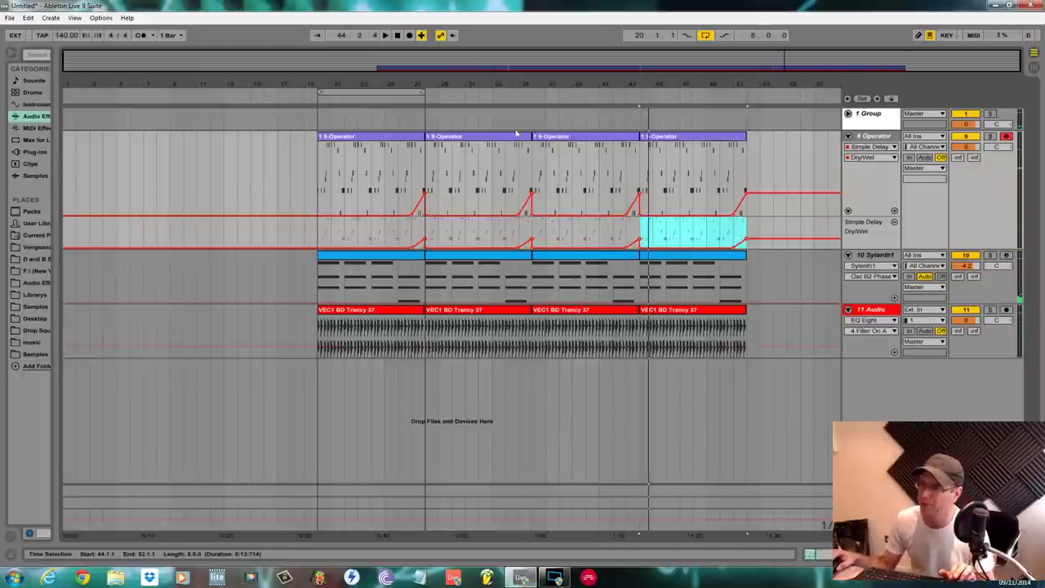
Undo the copies of the Dry/Wet automation after bar 28 on the Operator track.
{"action": "key", "text": "ctrl+z"}
{"action": "key", "text": "ctrl+z"}
{"action": "key", "text": "ctrl+z"}
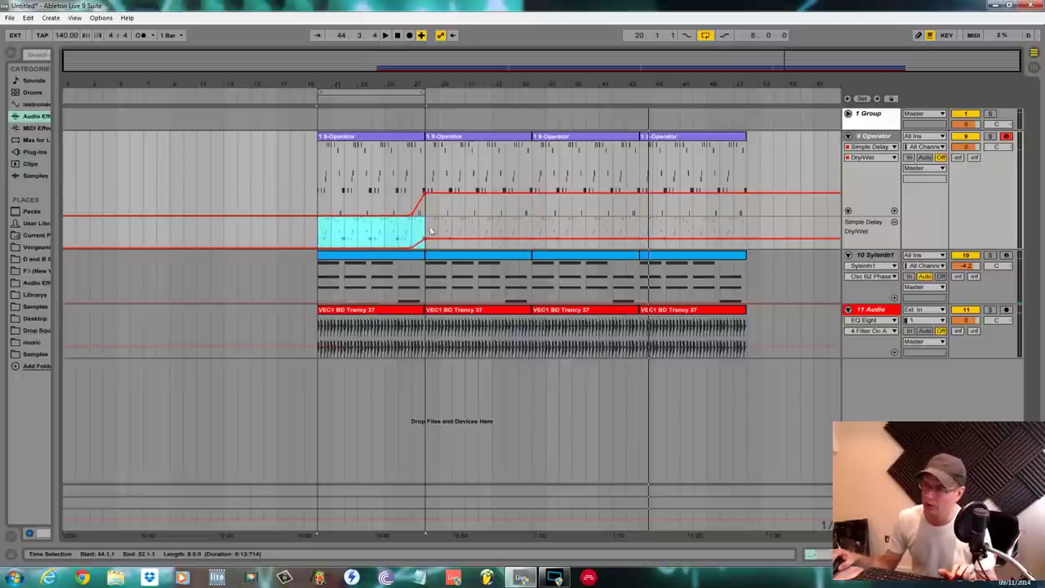
Select bars 20 to 28 in the Dry/Wet automation lane and duplicate them three times across the remaining Operator clips.
{"action": "left_click_drag", "start_coordinate": [325, 235], "coordinate": [437, 247]}
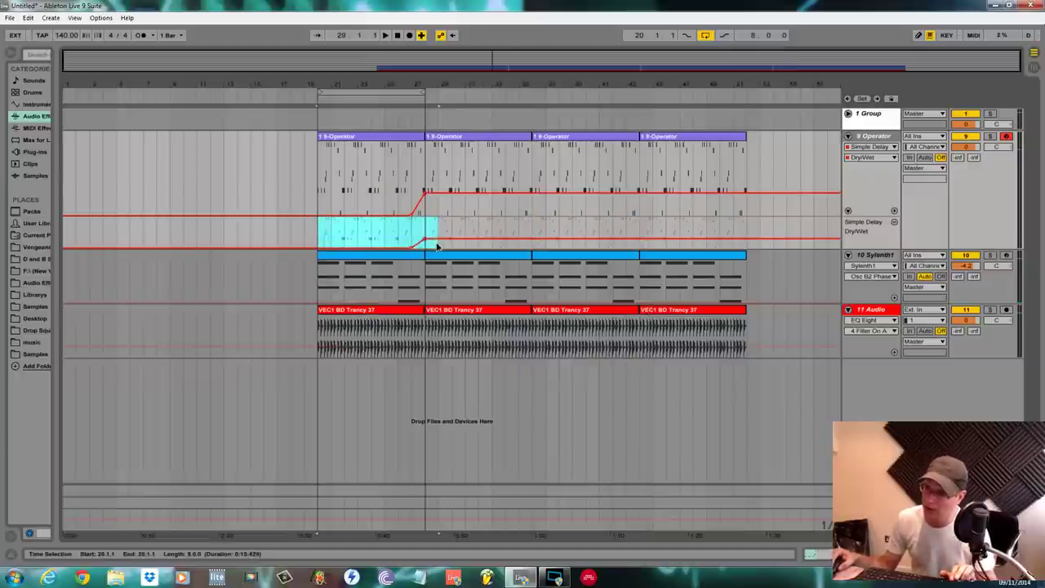
{"action": "key", "text": "ctrl+d"}
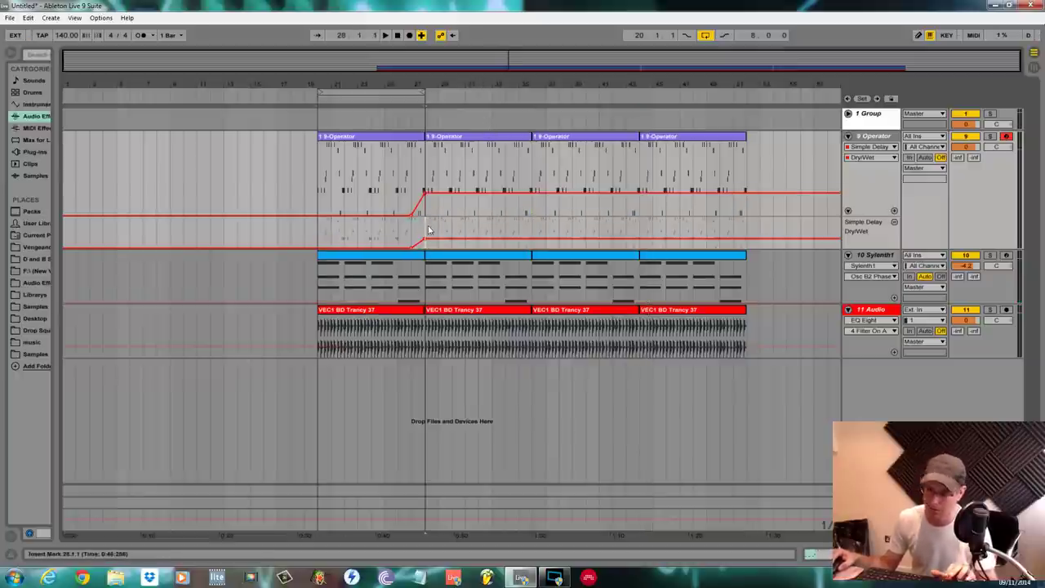
{"action": "key", "text": "ctrl+d"}
{"action": "key", "text": "ctrl+d"}
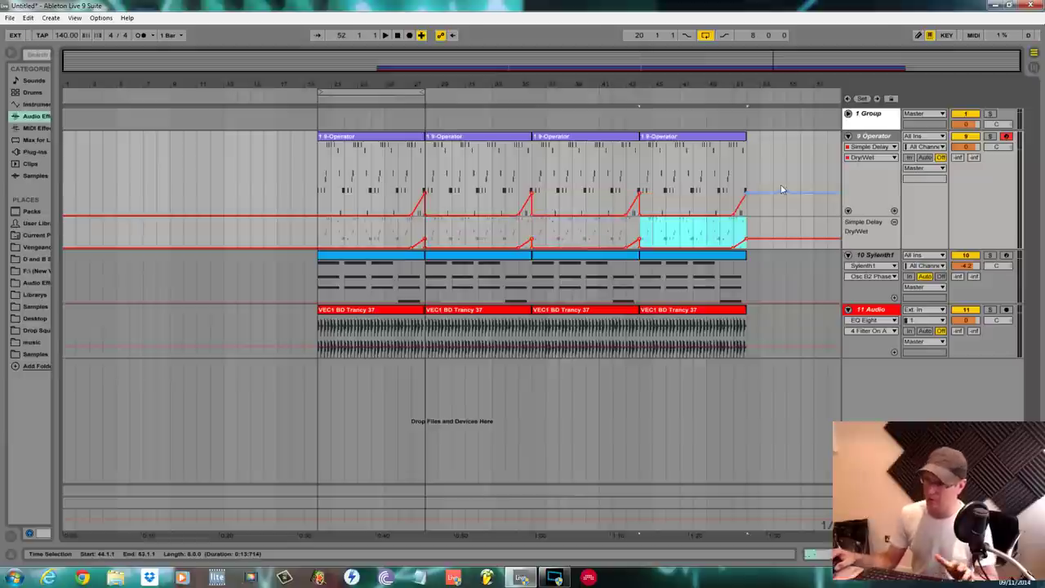
Undo the automation copies and the original Dry/Wet ramp, clearing the Operator track's delay automation.
{"action": "key", "text": "ctrl+z"}
{"action": "key", "text": "ctrl+z"}
{"action": "key", "text": "ctrl+z"}
{"action": "key", "text": "ctrl+z"}
{"action": "key", "text": "ctrl+z"}
{"action": "key", "text": "ctrl+z"}
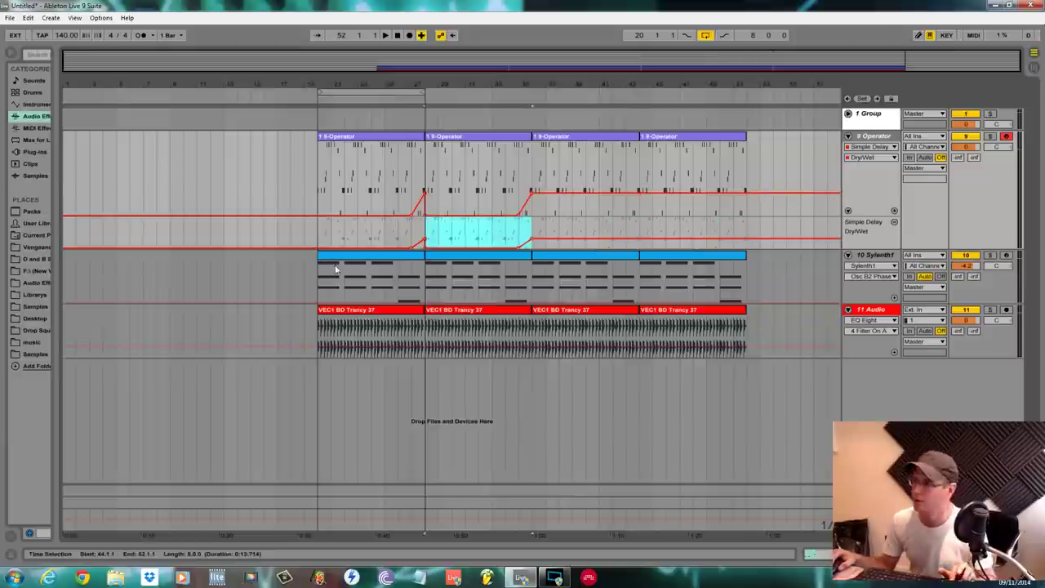
{"action": "key", "text": "ctrl+z"}
{"action": "key", "text": "ctrl+z"}
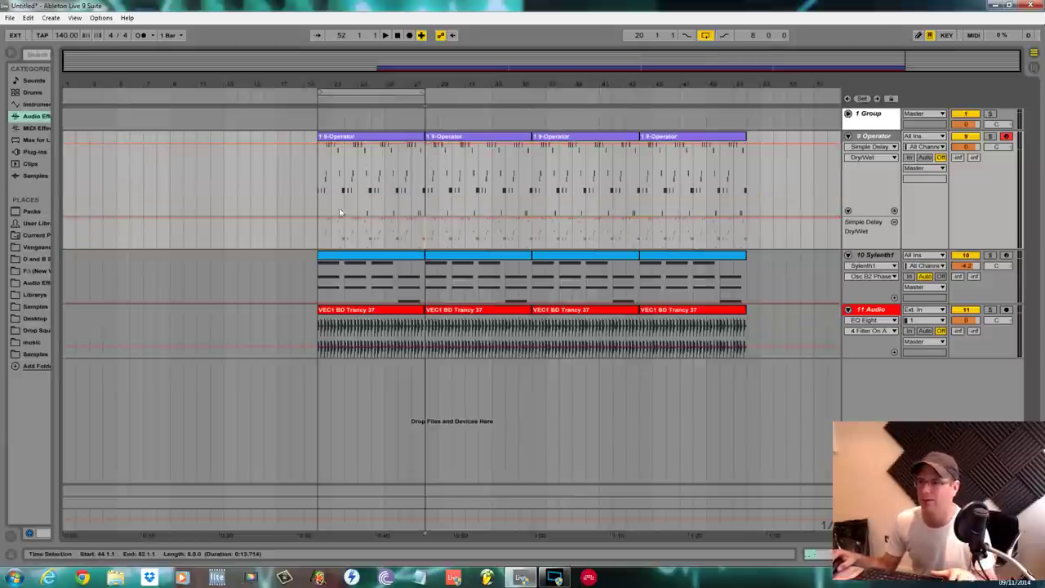
Remove the extra automation lane from the Operator track and set the Simple Delay's Dry/Wet to 0%.
{"action": "left_click_drag", "start_coordinate": [318, 245], "coordinate": [341, 237]}
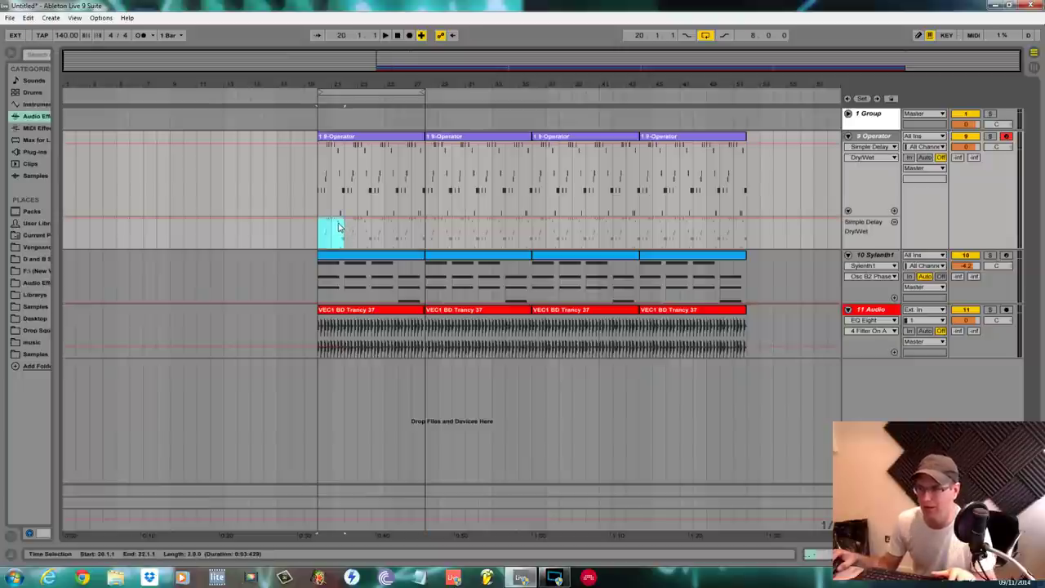
{"action": "left_click", "coordinate": [895, 222]}
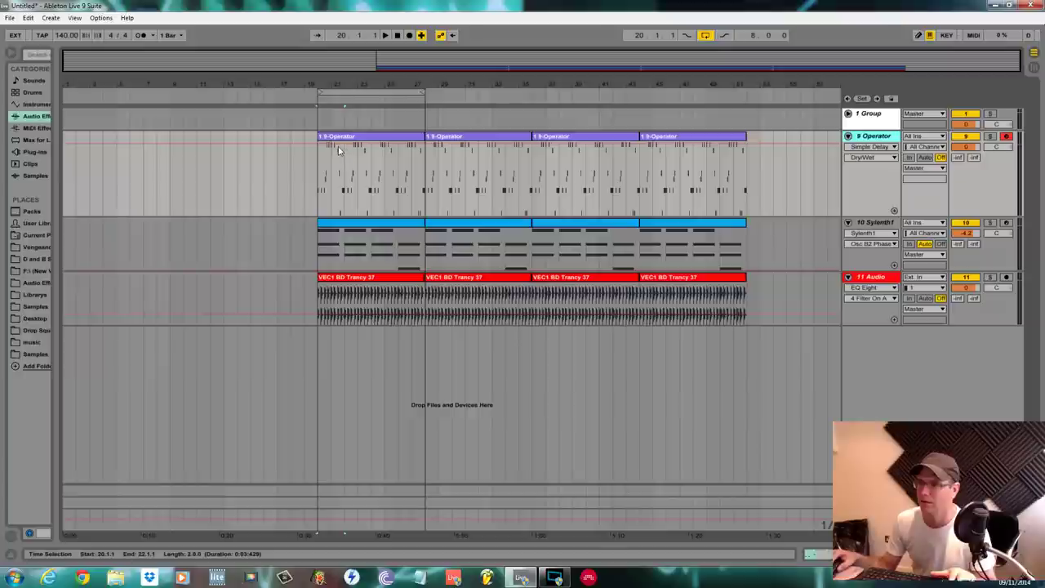
{"action": "left_click_drag", "start_coordinate": [339, 144], "coordinate": [341, 215]}
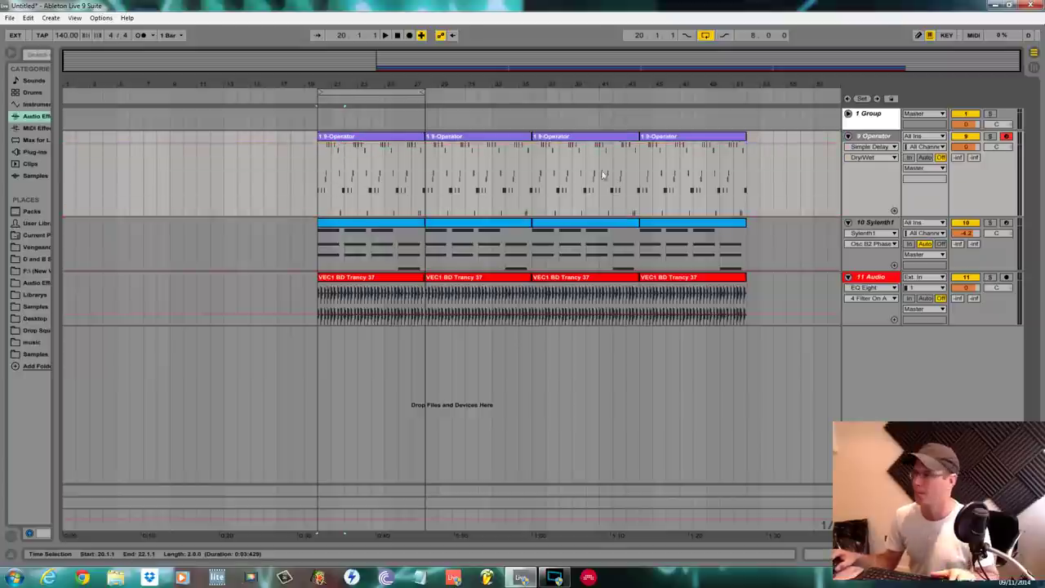
{"action": "double_click", "coordinate": [879, 139]}
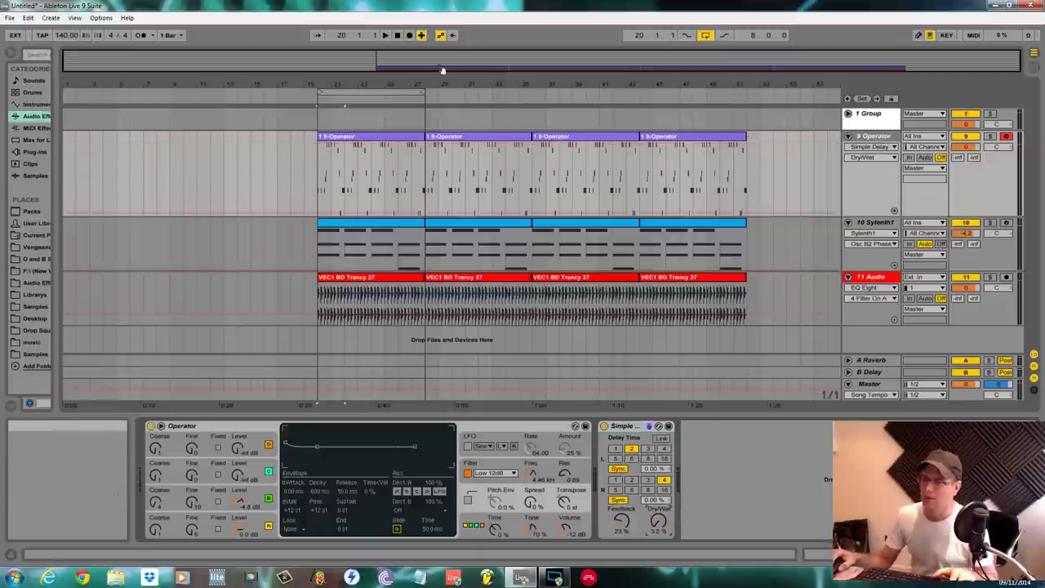
{"action": "left_click_drag", "start_coordinate": [659, 520], "coordinate": [658, 536]}
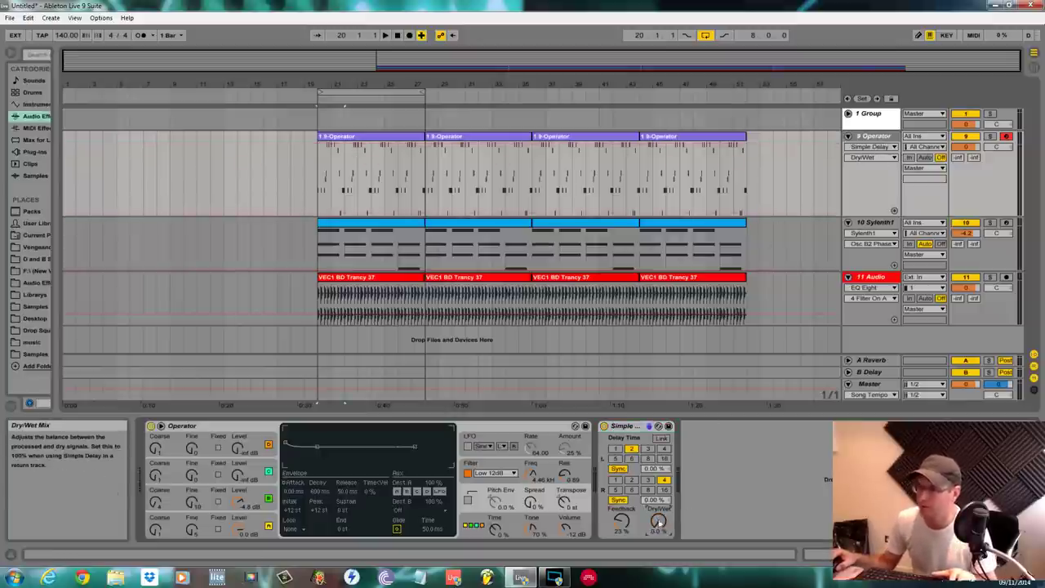
Draw a Simple Delay Dry/Wet ramp from 0% to 40% across bar 21 of the Operator track and play it back.
{"action": "left_click_drag", "start_coordinate": [336, 84], "coordinate": [327, 119]}
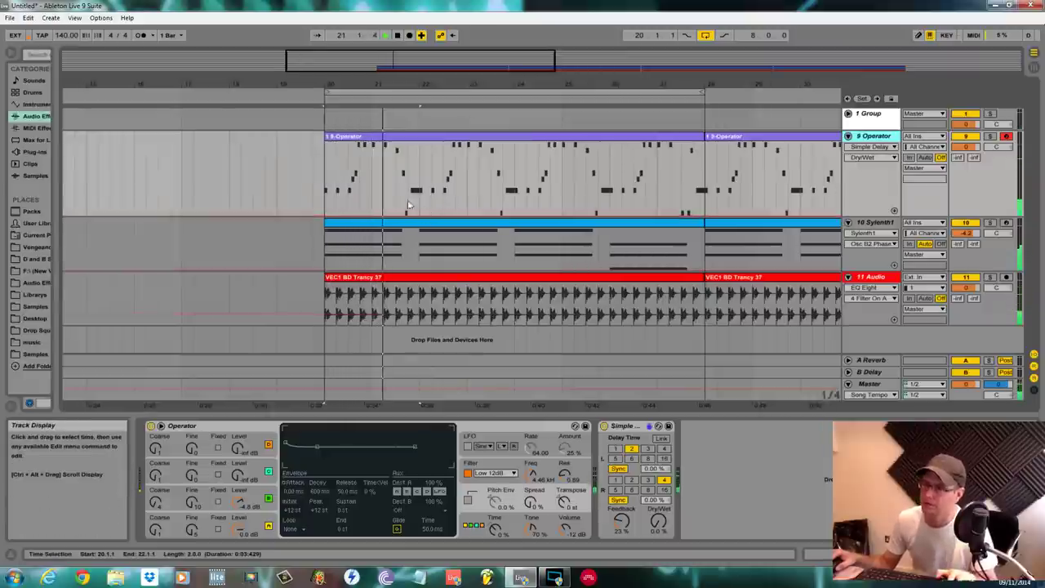
{"action": "left_click_drag", "start_coordinate": [379, 199], "coordinate": [415, 190]}
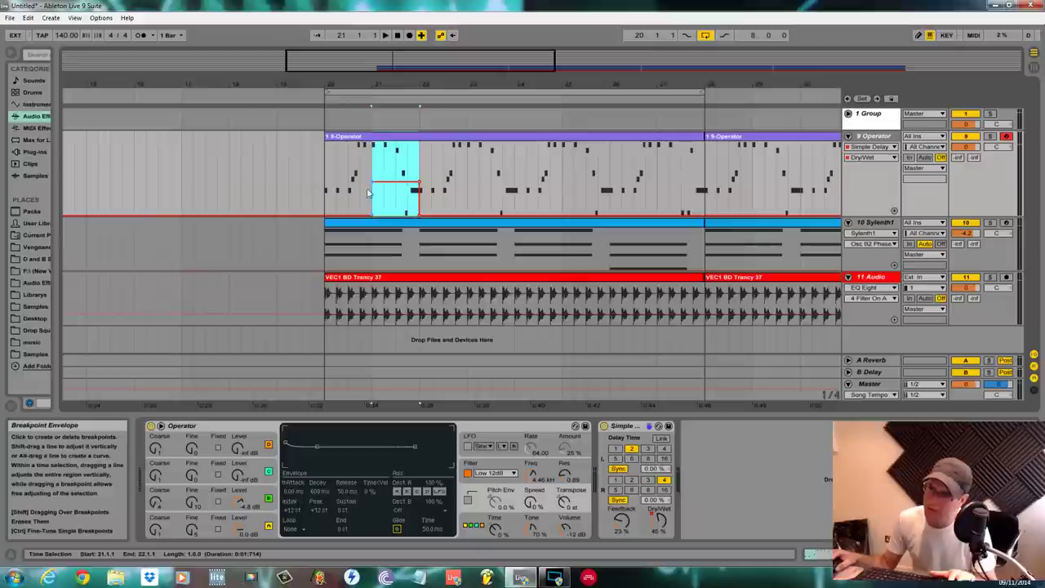
{"action": "key", "text": "space"}
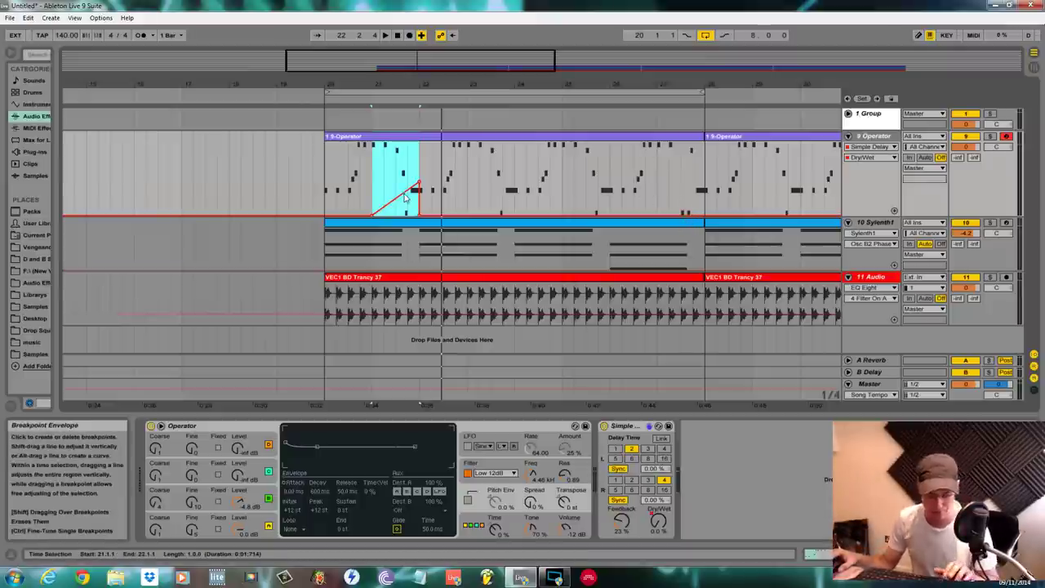
Duplicate the Operator clip section from bar 20 to 22, including its Dry/Wet ramp, three times up to bar 28.
{"action": "key", "text": "ctrl+d"}
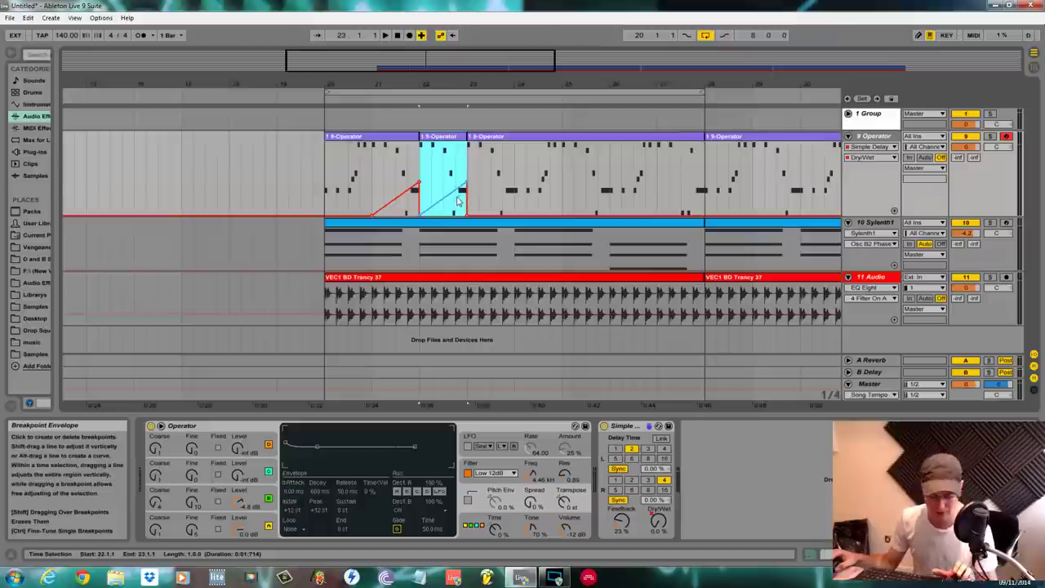
{"action": "key", "text": "ctrl+z"}
{"action": "left_click_drag", "start_coordinate": [331, 176], "coordinate": [422, 182]}
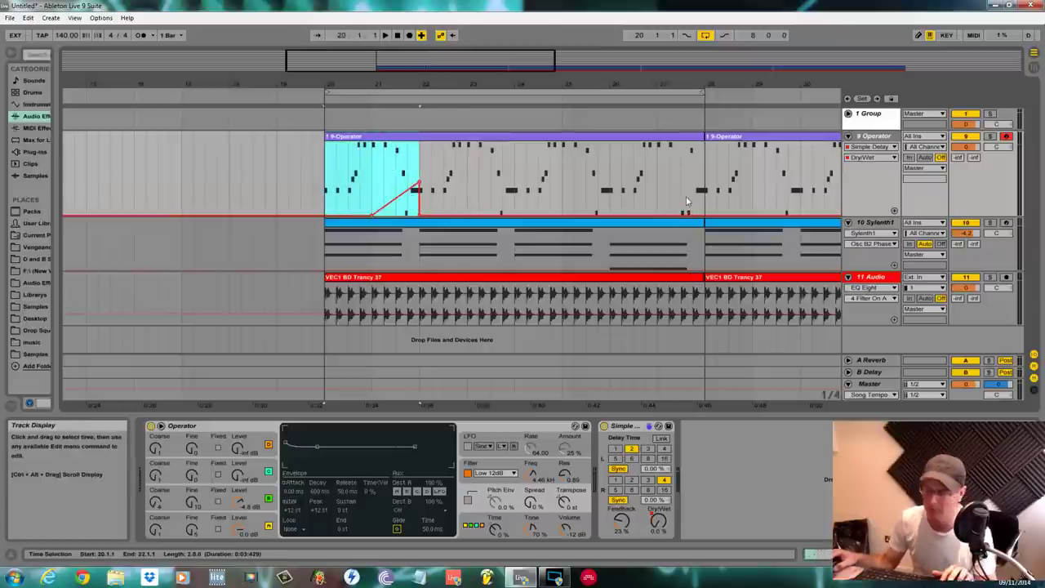
{"action": "key", "text": "ctrl+d"}
{"action": "key", "text": "ctrl+d"}
{"action": "key", "text": "ctrl+d"}
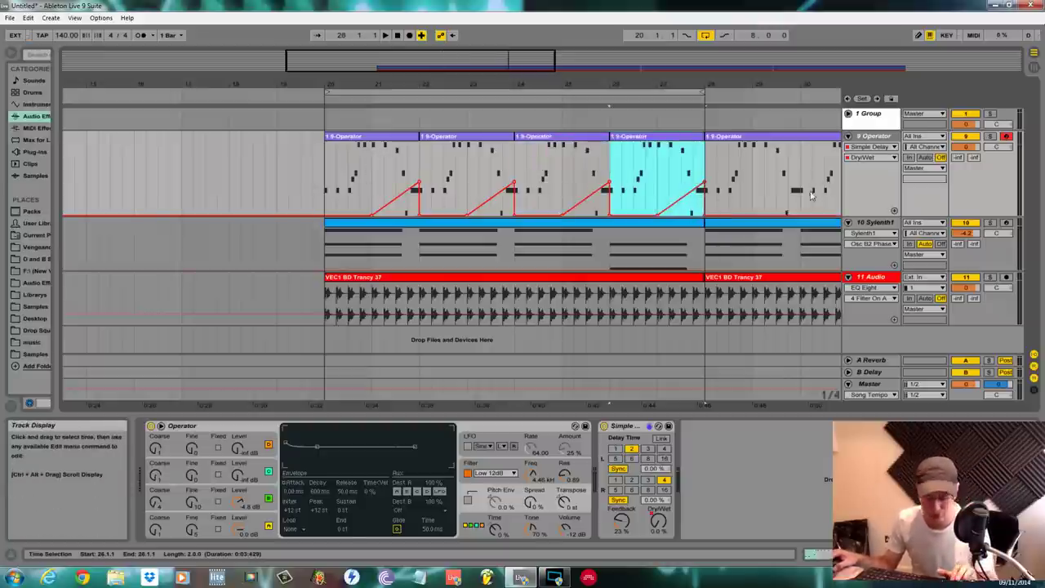
Undo the three copies of the two-bar Operator clip section.
{"action": "key", "text": "ctrl+z"}
{"action": "key", "text": "ctrl+z"}
{"action": "key", "text": "ctrl+z"}
Move the Dry/Wet automation into its own lane and duplicate its bar 20 to 22 section three times up to bar 28.
{"action": "left_click", "coordinate": [895, 211]}
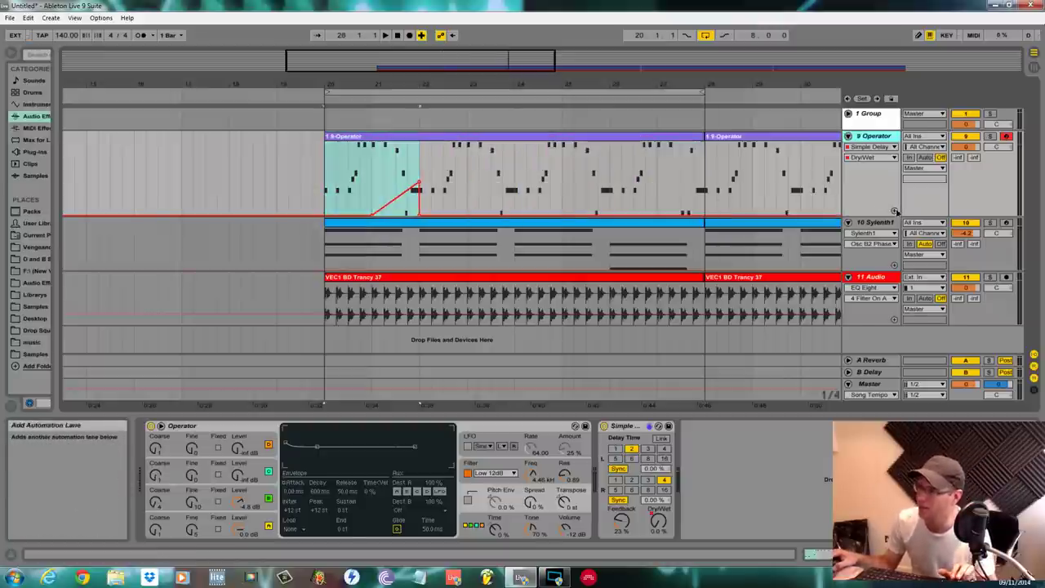
{"action": "left_click_drag", "start_coordinate": [328, 237], "coordinate": [419, 237]}
{"action": "key", "text": "ctrl+d"}
{"action": "key", "text": "ctrl+d"}
{"action": "key", "text": "ctrl+d"}
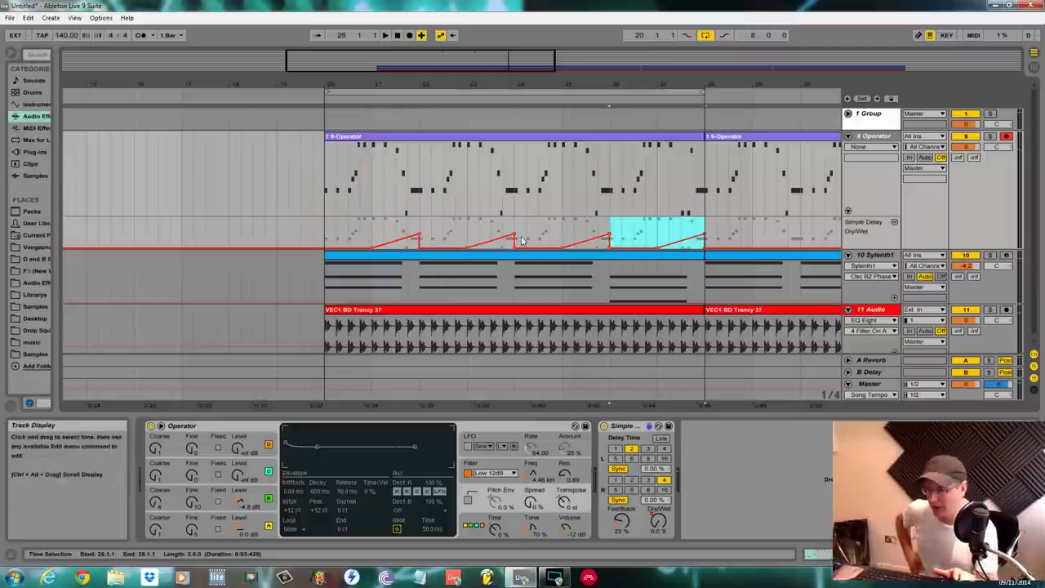
Undo the lane's automation copies and the Dry/Wet ramp, and remove the separate automation lane.
{"action": "key", "text": "ctrl+z"}
{"action": "key", "text": "ctrl+z"}
{"action": "key", "text": "ctrl+z"}
{"action": "key", "text": "ctrl+z"}
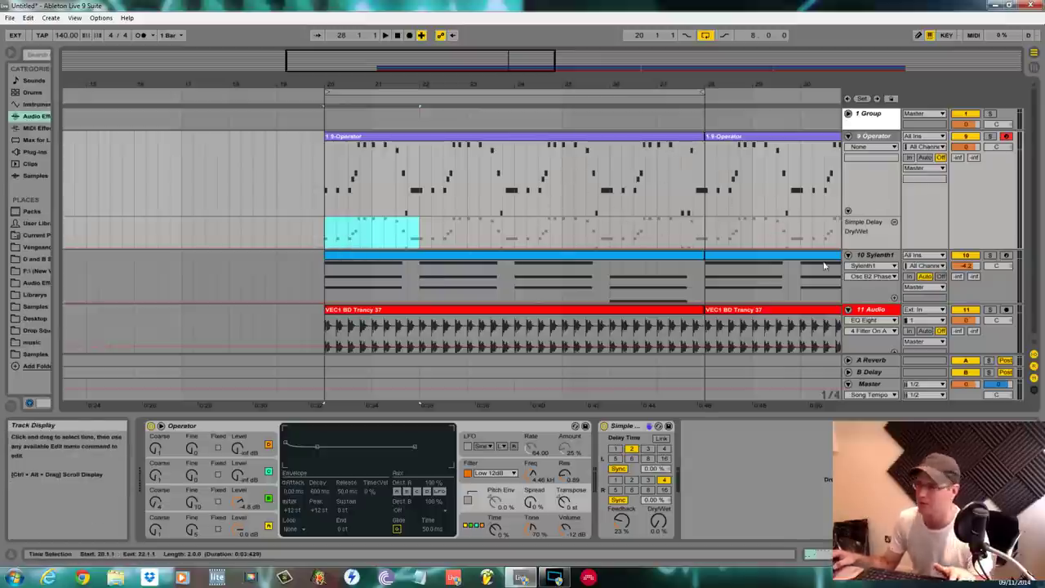
{"action": "left_click", "coordinate": [895, 222]}
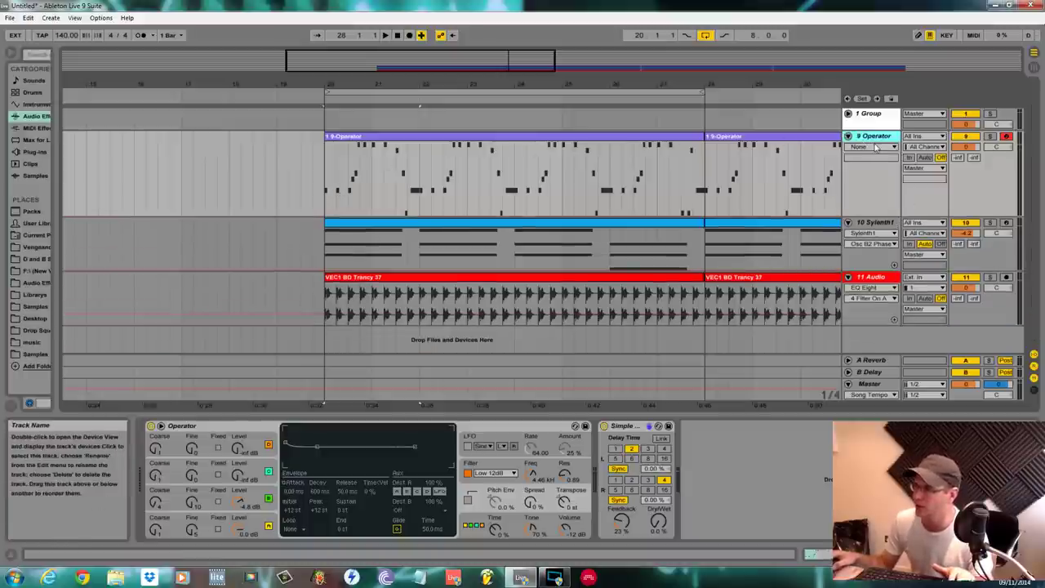
Show the Simple Delay Dry/Wet envelope on the Operator track, draw a ramp from 0% to 50% across bar 21, and play it.
{"action": "left_click", "coordinate": [651, 527]}
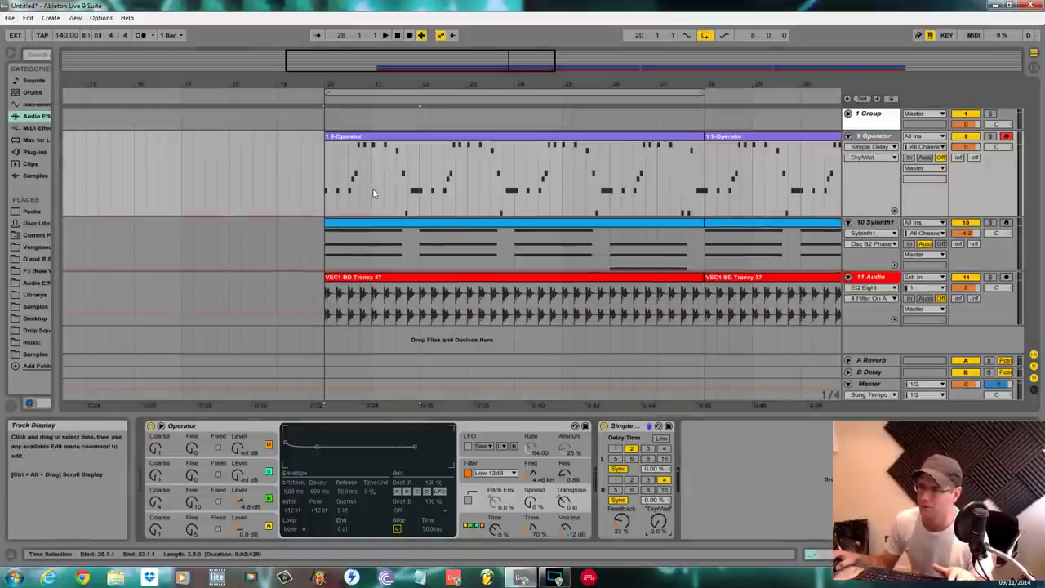
{"action": "left_click_drag", "start_coordinate": [389, 181], "coordinate": [437, 191]}
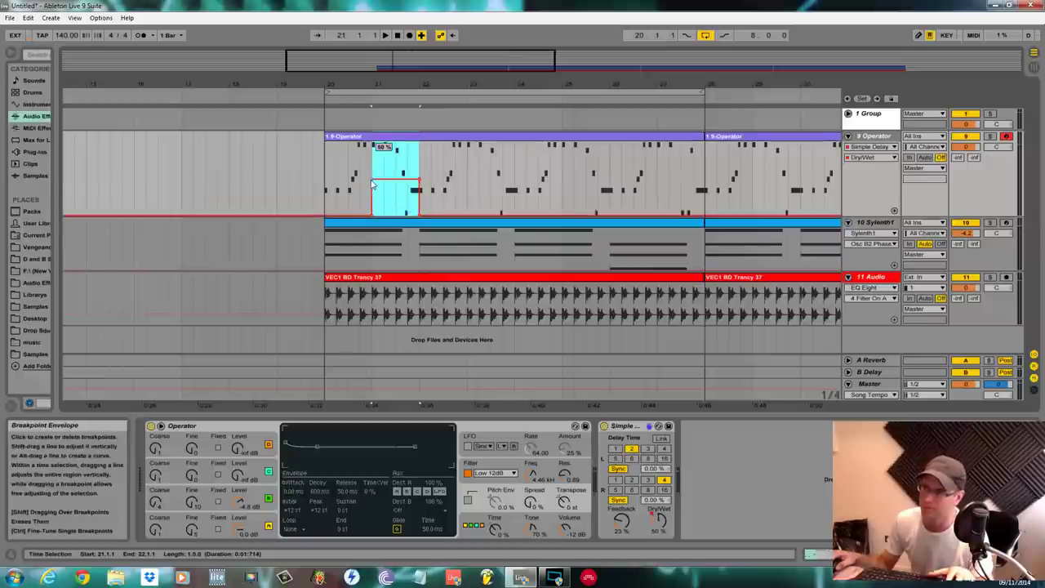
{"action": "left_click_drag", "start_coordinate": [372, 181], "coordinate": [373, 214]}
{"action": "key", "text": "space"}
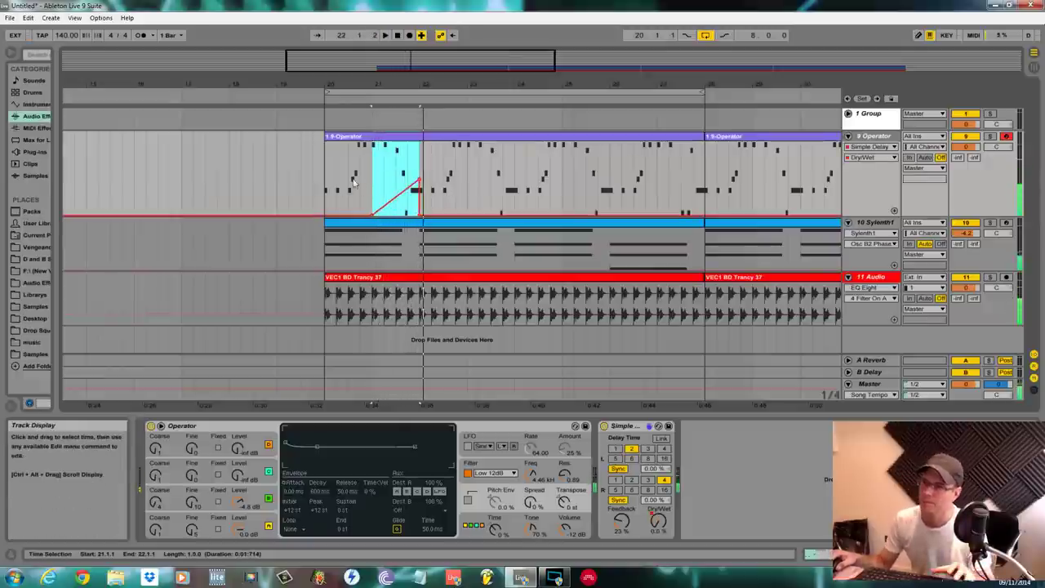
Duplicate only the Dry/Wet envelope from bar 20 to 22 three times up to bar 28, leaving the clip unsplit.
{"action": "left_click_drag", "start_coordinate": [326, 167], "coordinate": [419, 168]}
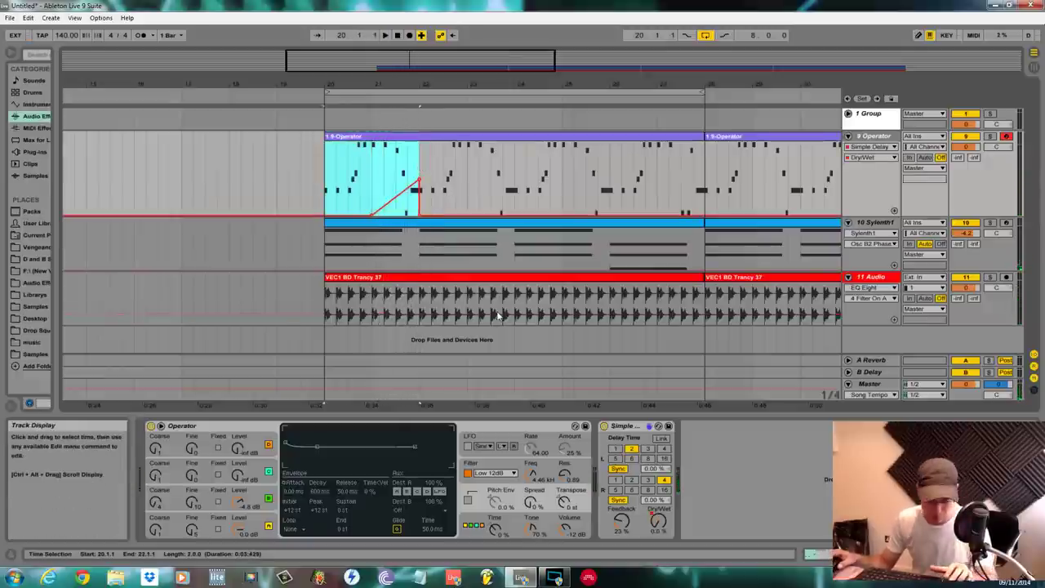
{"action": "key", "text": "ctrl+alt"}
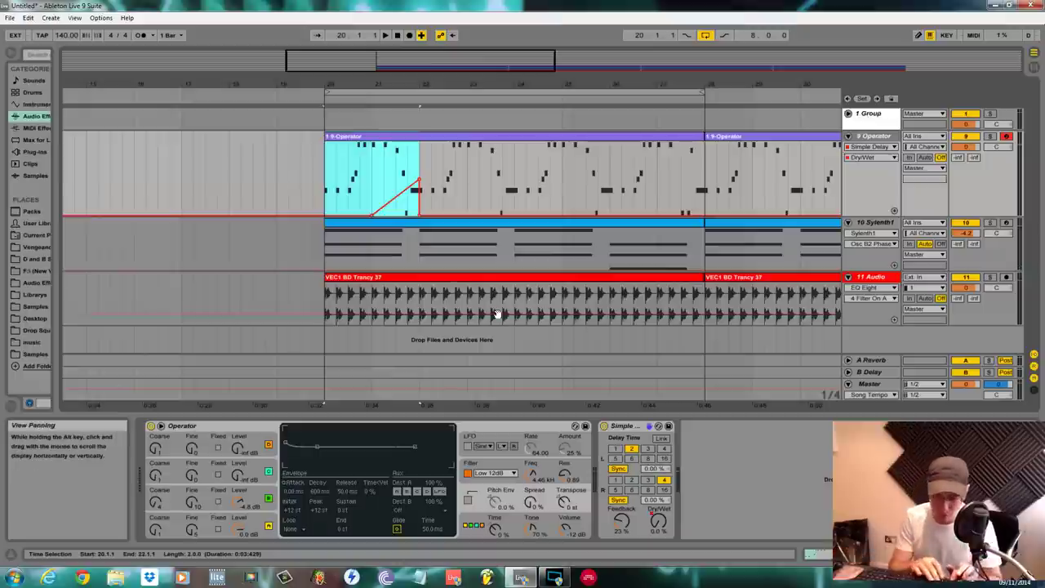
{"action": "key", "text": "ctrl+d"}
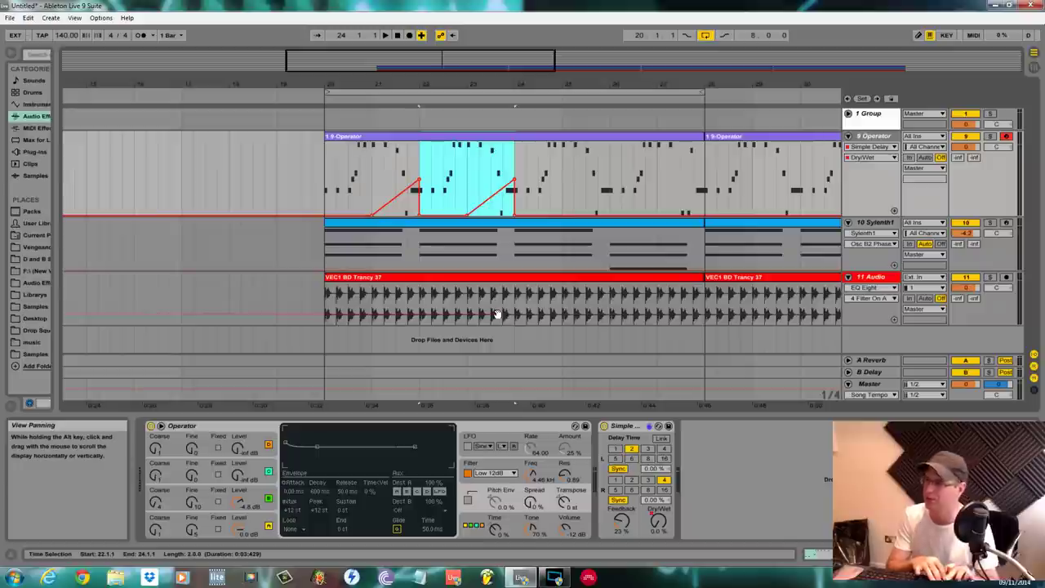
{"action": "key", "text": "ctrl+d"}
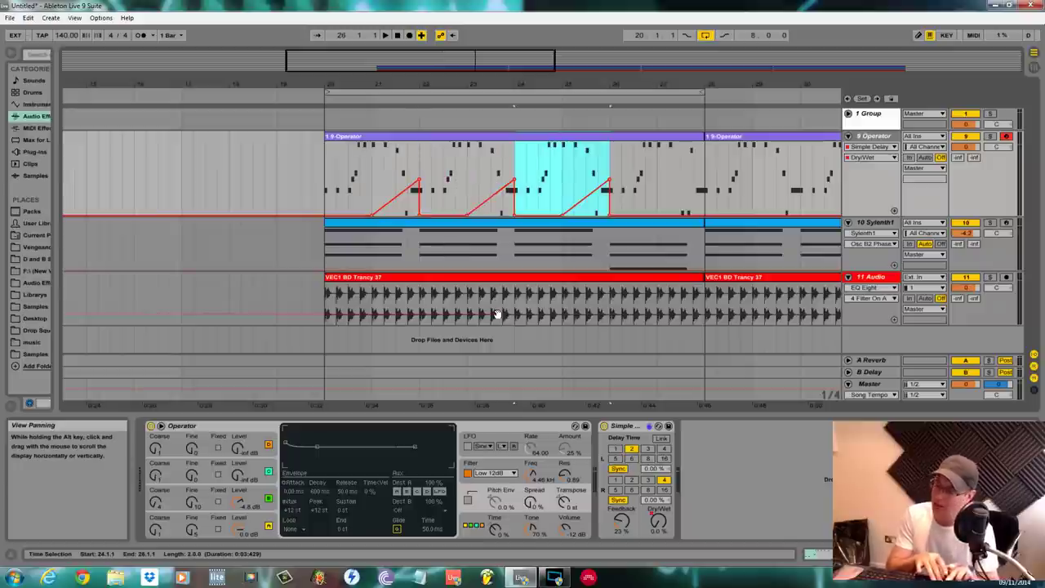
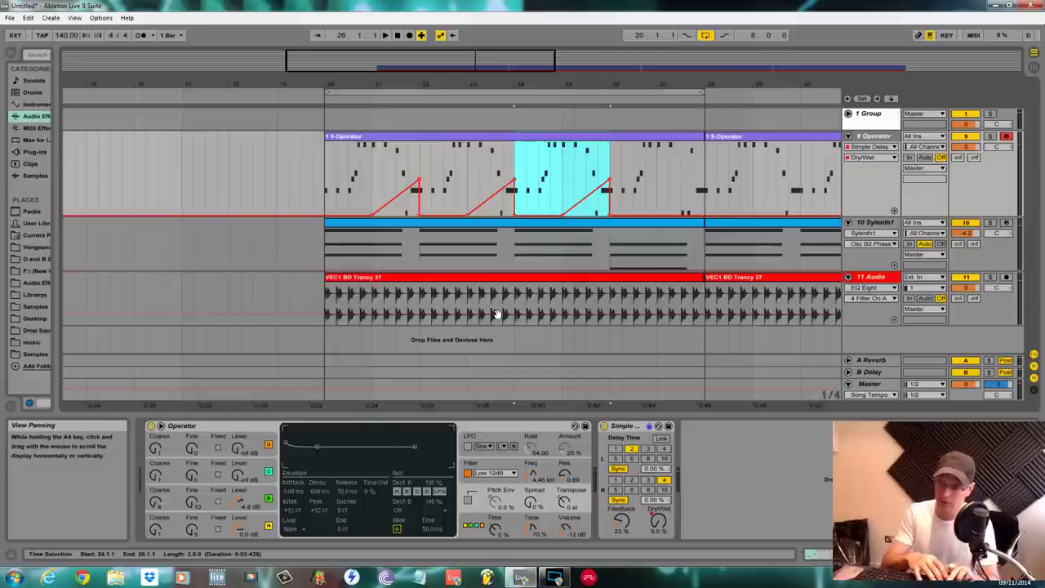
{"action": "key", "text": "ctrl+d"}
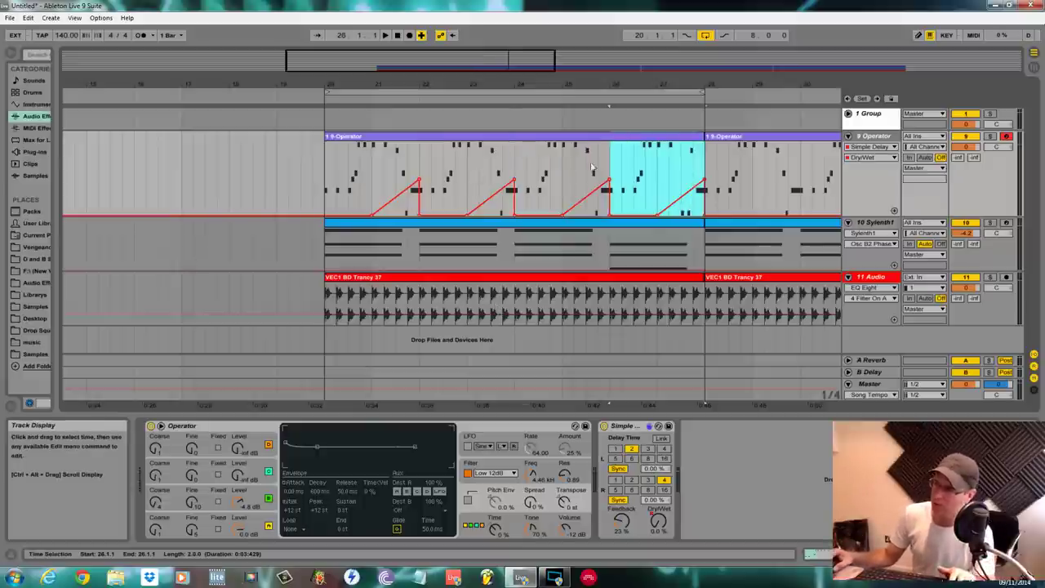
Undo the envelope copies and the Dry/Wet ramp in bar 21.
{"action": "key", "text": "ctrl+z"}
{"action": "key", "text": "ctrl+z"}
{"action": "key", "text": "ctrl+z"}
{"action": "key", "text": "ctrl+z"}
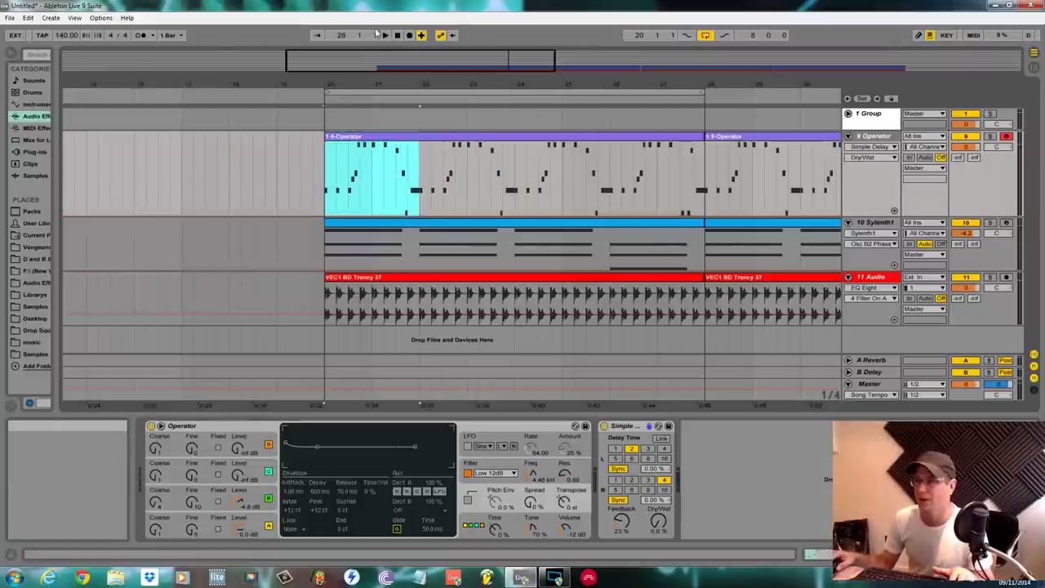
{"action": "left_click_drag", "start_coordinate": [478, 85], "coordinate": [479, 68]}
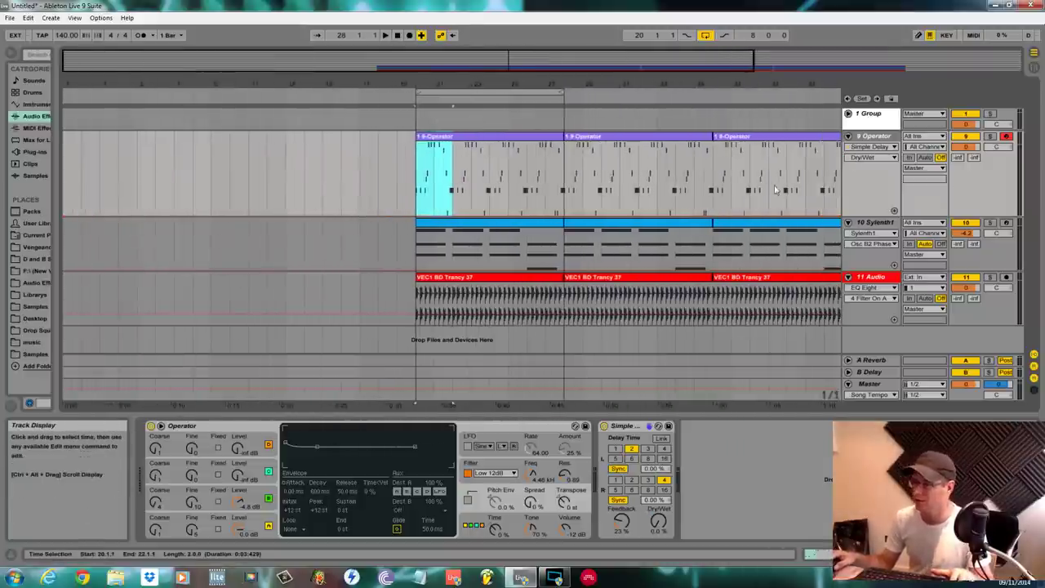
{"action": "left_click", "coordinate": [896, 157]}
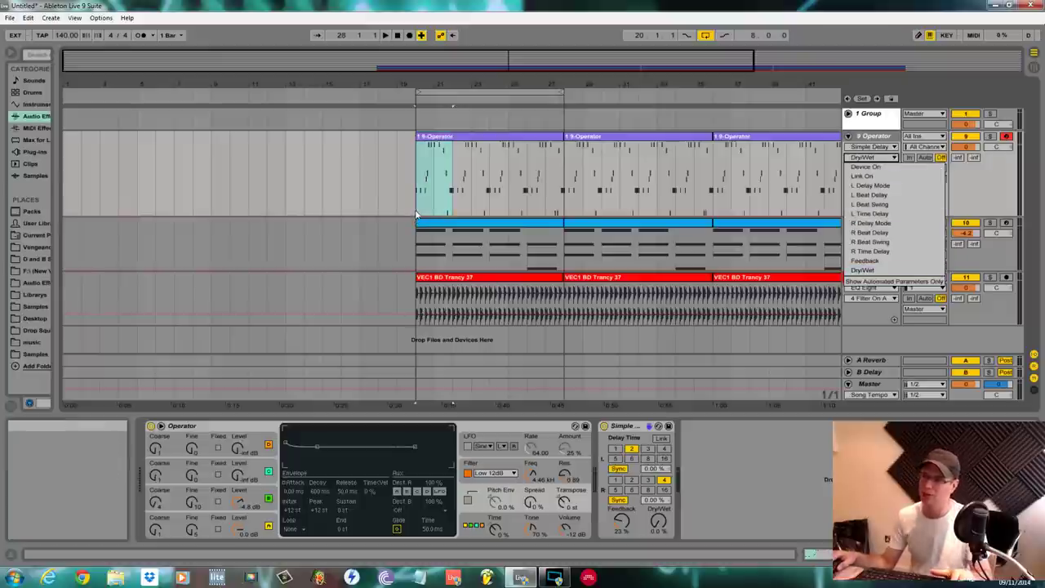
{"action": "left_click", "coordinate": [807, 349]}
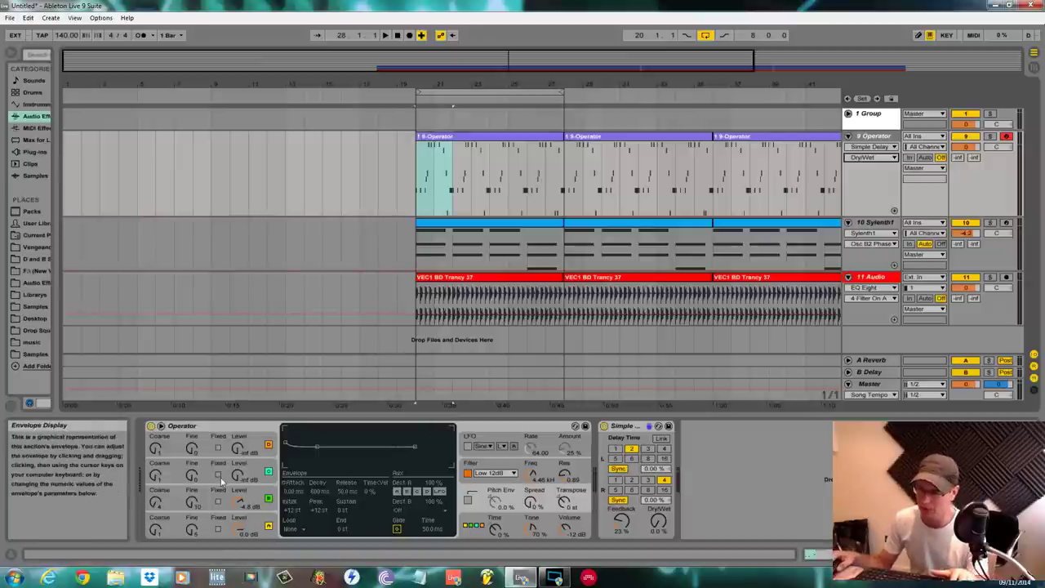
Show the Sylenth1 track's devices, open the Sylenth1 plug-in window, and solo the track while it plays.
{"action": "left_click", "coordinate": [241, 451]}
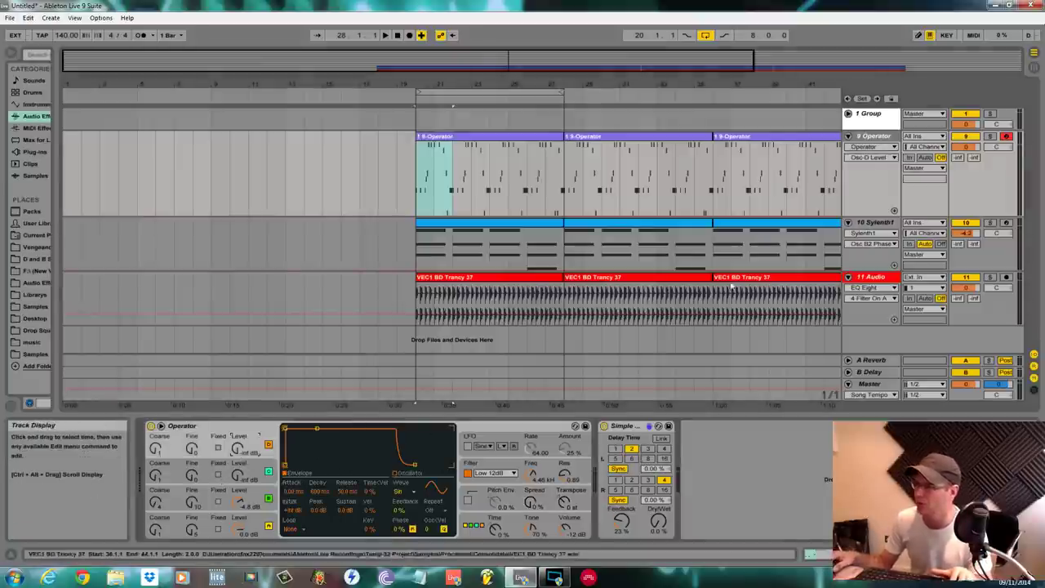
{"action": "left_click", "coordinate": [871, 223]}
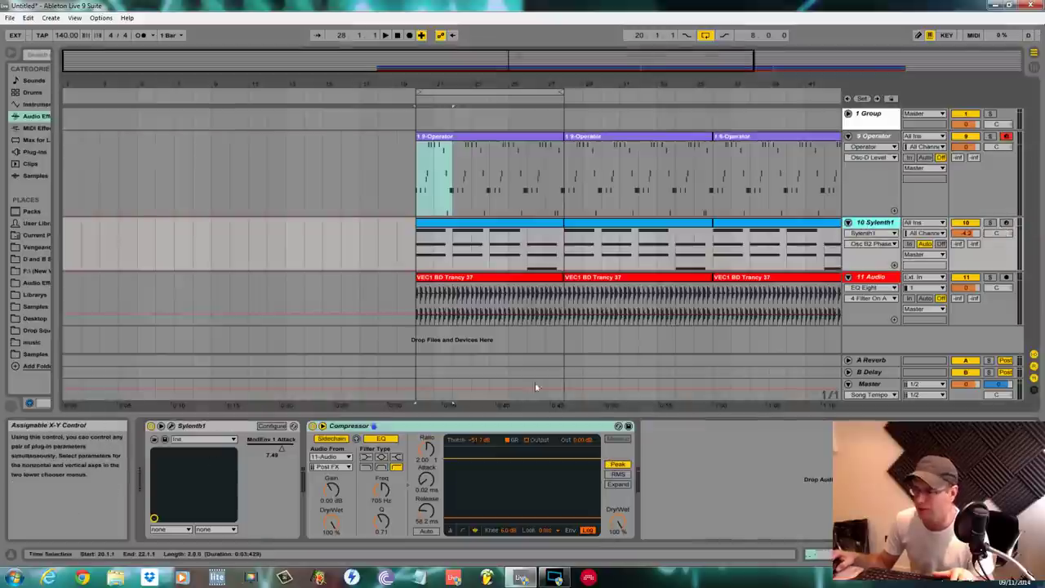
{"action": "mouse_move", "coordinate": [881, 268]}
{"action": "left_mouse_down"}
{"action": "mouse_move", "coordinate": [881, 326]}
{"action": "mouse_move", "coordinate": [881, 260]}
{"action": "left_mouse_up"}
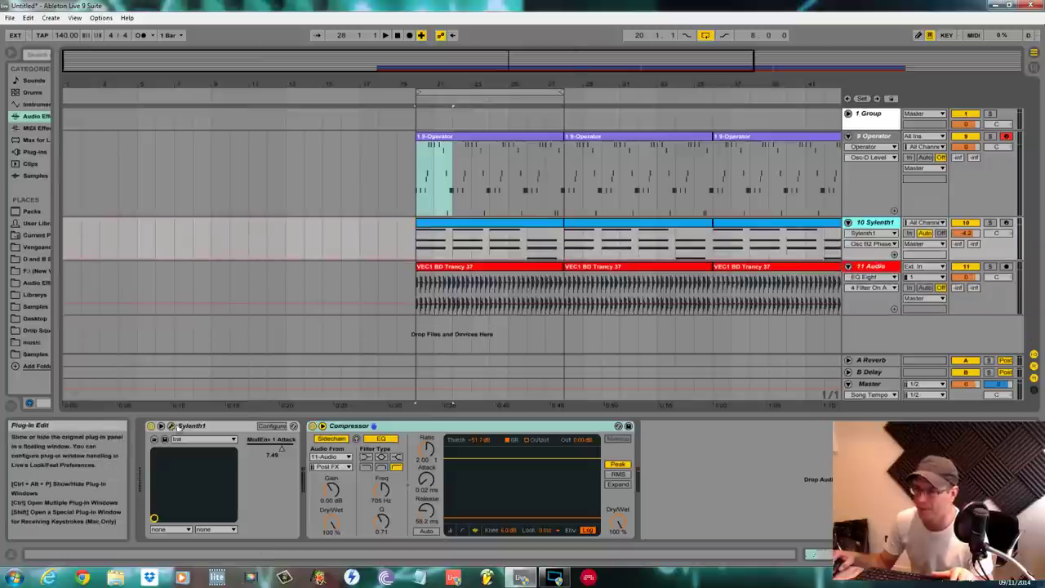
{"action": "left_click", "coordinate": [172, 426]}
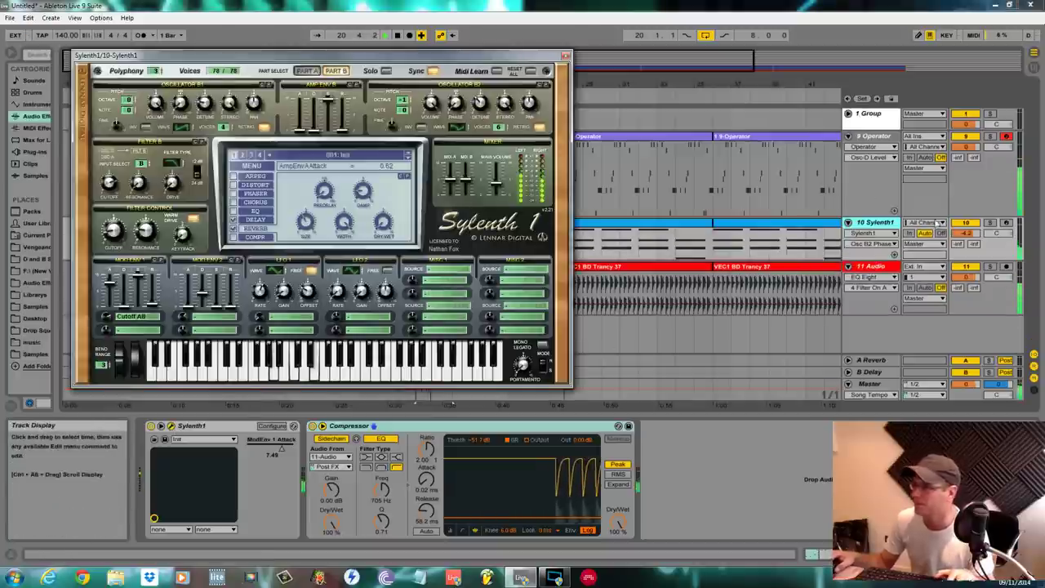
{"action": "left_click", "coordinate": [990, 223]}
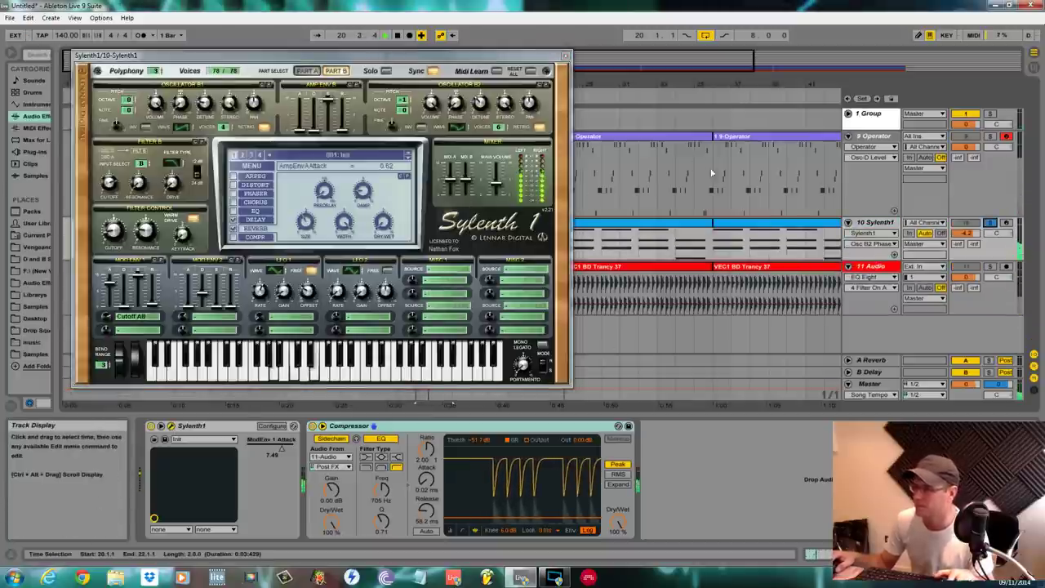
Stop playback, copy the Operator MIDI clip onto the Sylenth1 track, and duplicate it to fill the track up to bar 52.
{"action": "key", "text": "space"}
{"action": "left_click_drag", "start_coordinate": [482, 56], "coordinate": [108, 74]}
{"action": "left_click_drag", "start_coordinate": [462, 136], "coordinate": [472, 238]}
{"action": "key", "text": "ctrl+d"}
{"action": "key", "text": "ctrl+d"}
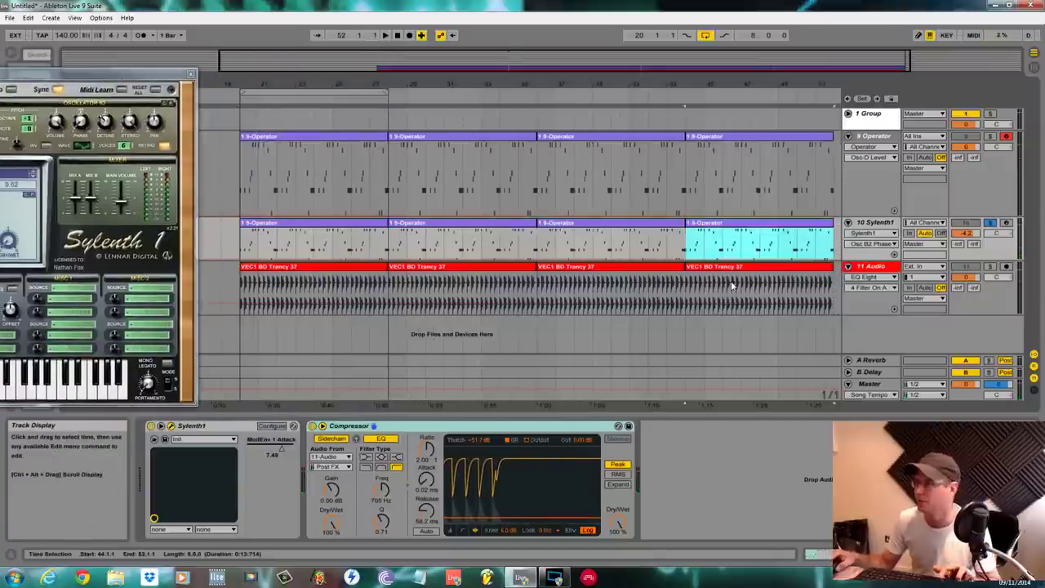
Delete the Operator track.
{"action": "left_click", "coordinate": [874, 135]}
{"action": "key", "text": "Delete"}
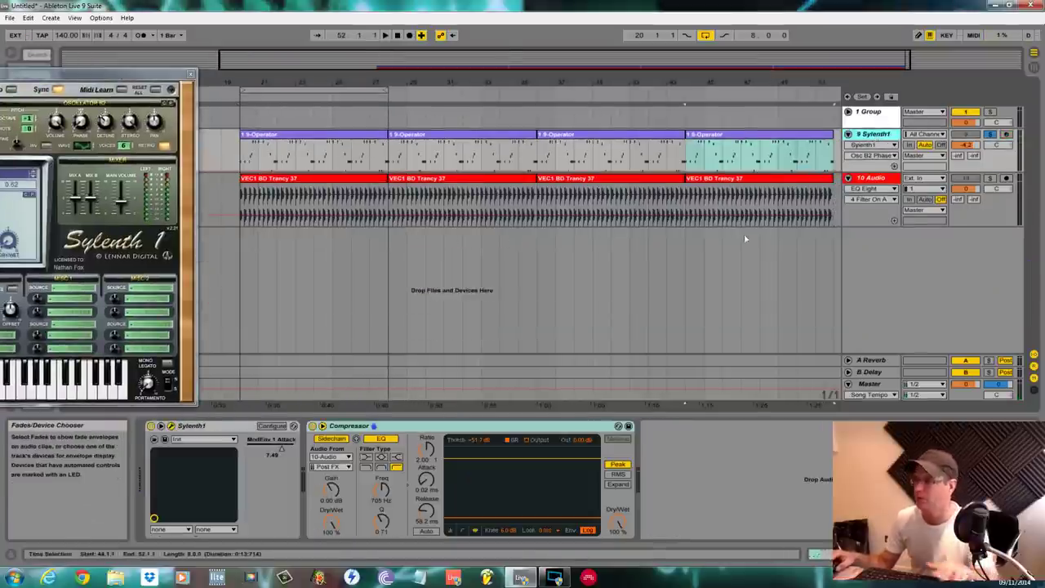
Play the copied clips and try adjusting the Sylenth1 patch, with Mod Env 1 attack at 3.41 and filter control cutoff at 526.47 Hz.
{"action": "key", "text": "space"}
{"action": "left_click_drag", "start_coordinate": [136, 76], "coordinate": [830, 222]}
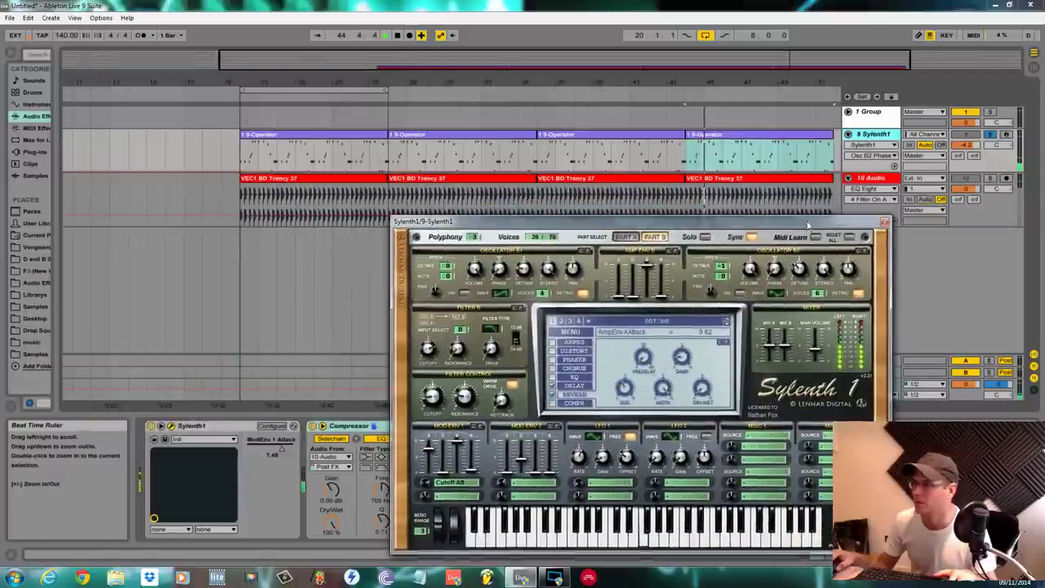
{"action": "left_click_drag", "start_coordinate": [466, 220], "coordinate": [492, 109]}
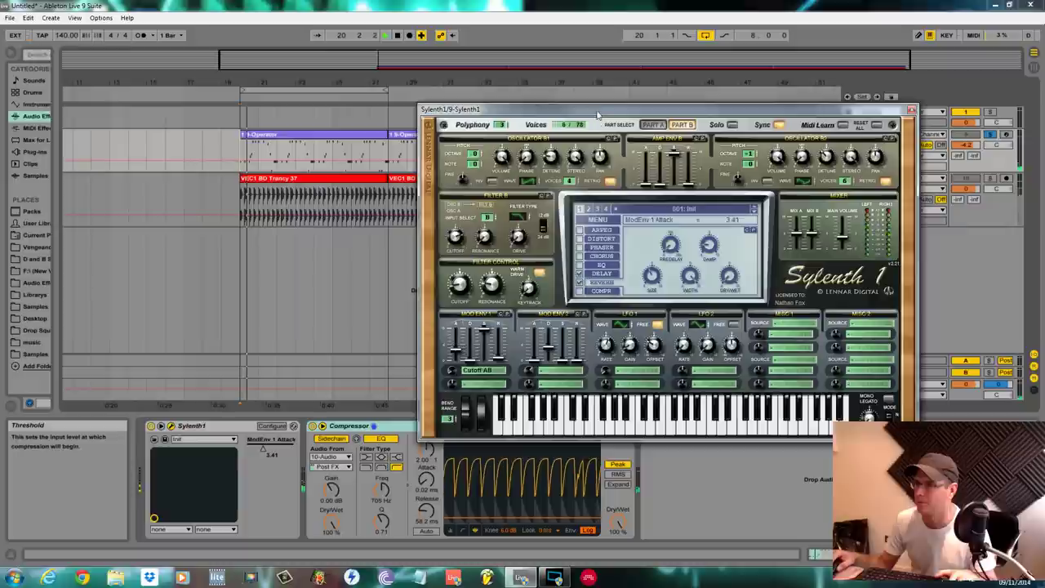
{"action": "left_click_drag", "start_coordinate": [597, 110], "coordinate": [563, 150]}
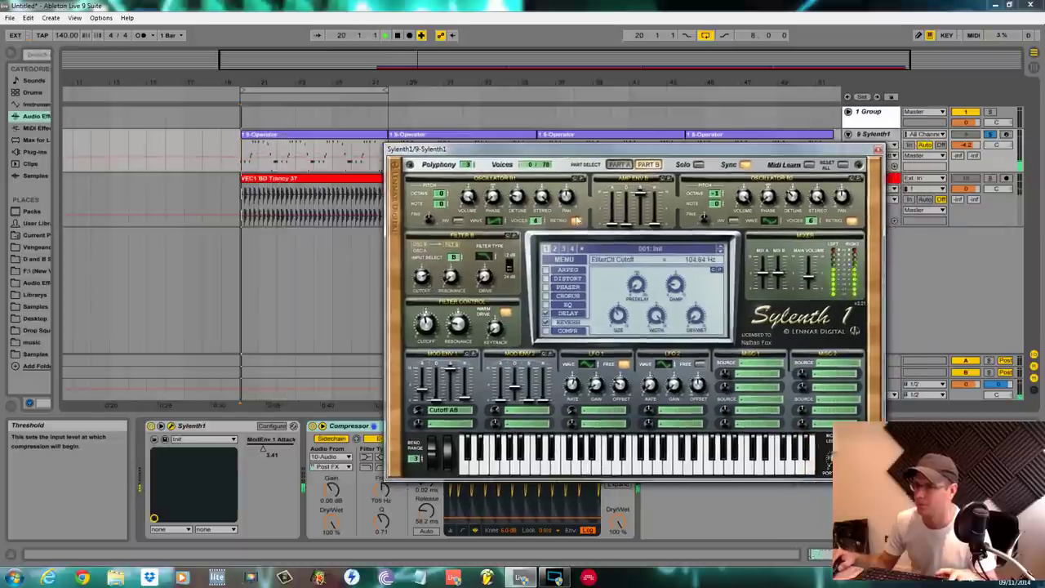
{"action": "left_click", "coordinate": [614, 164]}
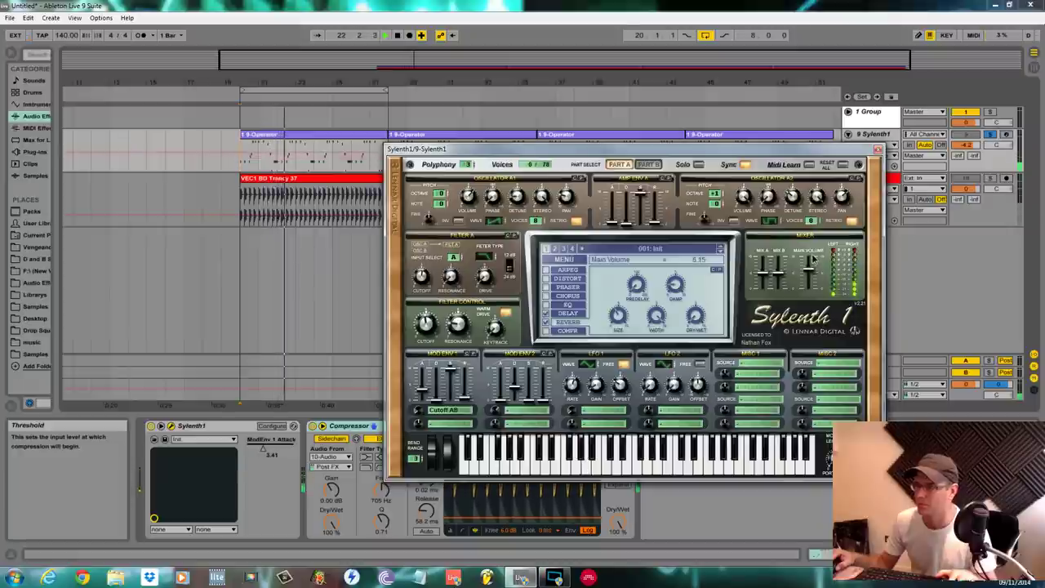
{"action": "scroll", "coordinate": [813, 260], "scroll_direction": "up", "scroll_amount": 2}
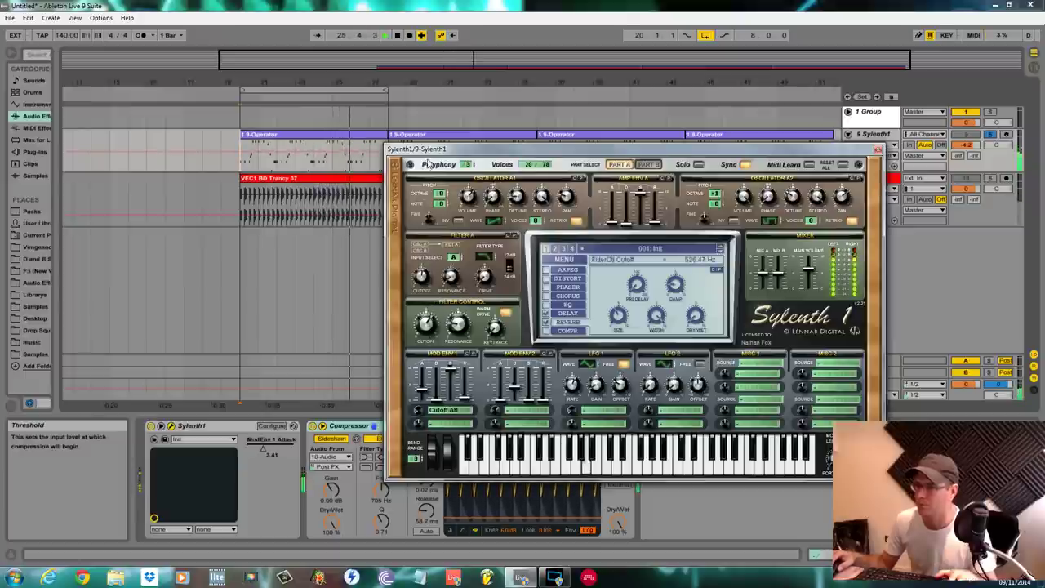
{"action": "left_click_drag", "start_coordinate": [457, 149], "coordinate": [459, 240]}
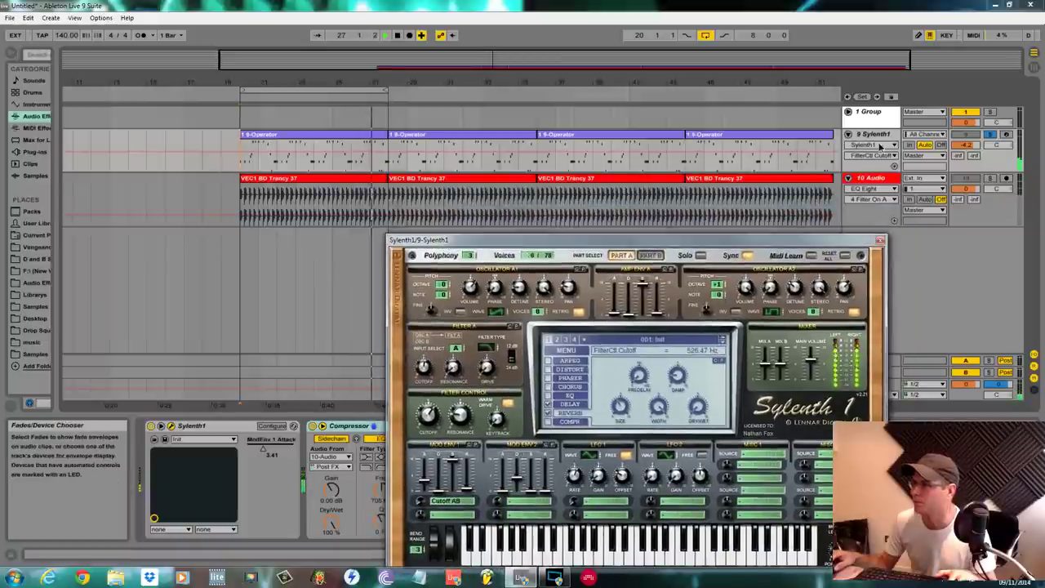
Enlarge the Sylenth1 track and open its first MIDI clip.
{"action": "left_click", "coordinate": [874, 134]}
{"action": "left_click_drag", "start_coordinate": [881, 171], "coordinate": [884, 225]}
{"action": "double_click", "coordinate": [330, 134]}
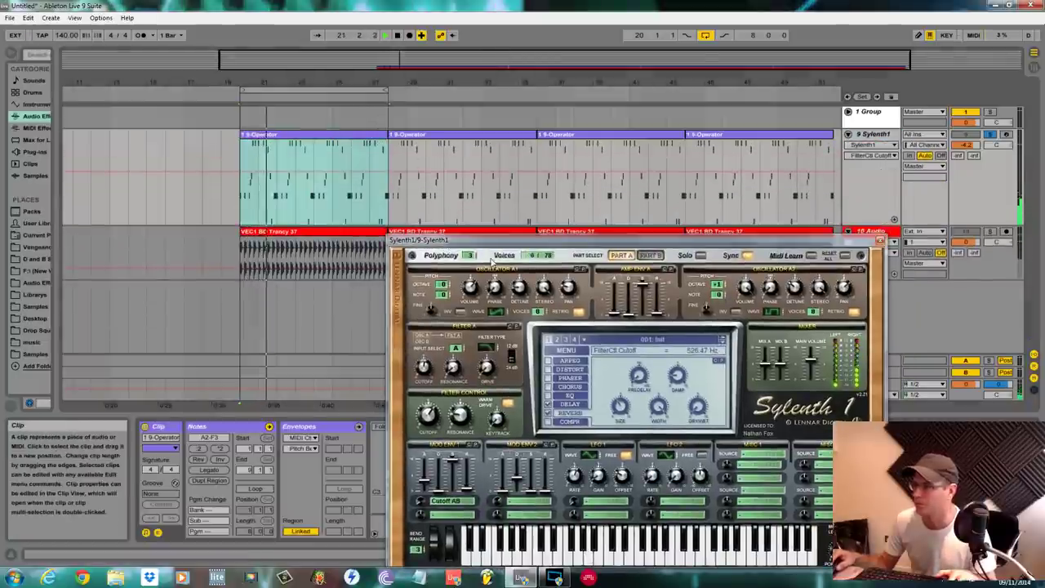
Stop playback and replace the current Sylenth1 sound with a blank Init preset.
{"action": "left_click_drag", "start_coordinate": [544, 242], "coordinate": [443, 204]}
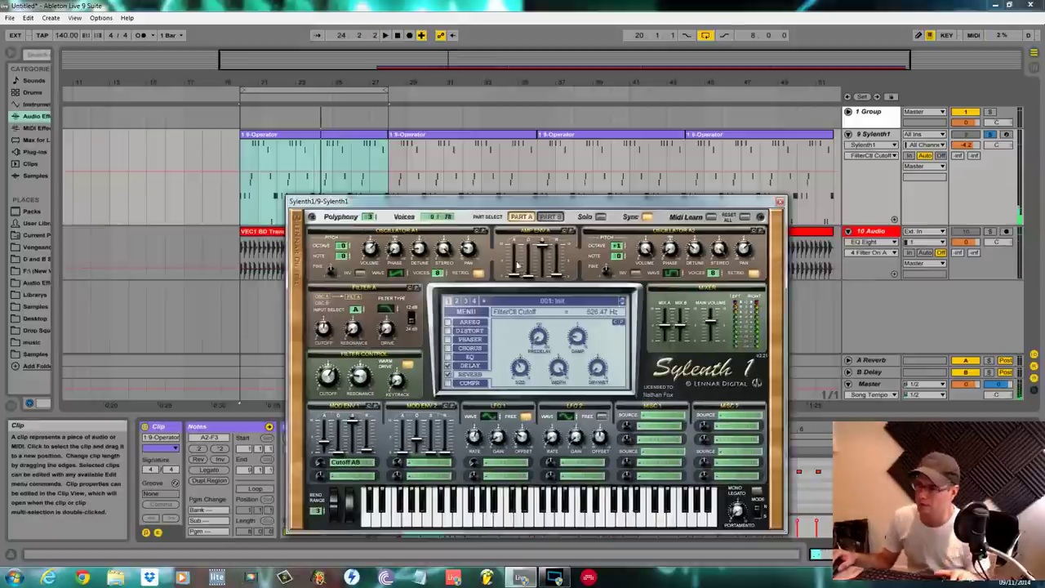
{"action": "left_click", "coordinate": [466, 311]}
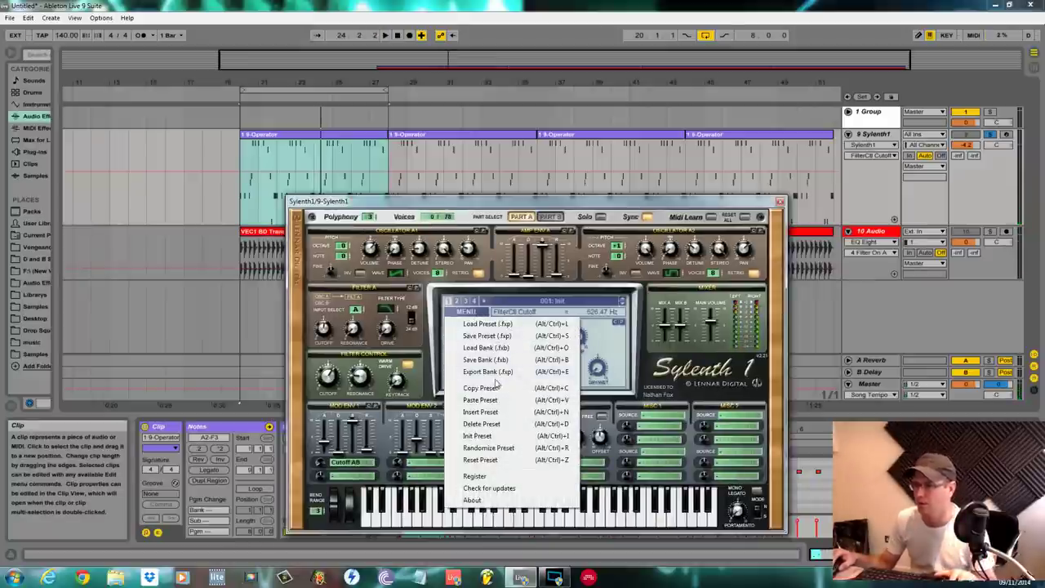
{"action": "left_click", "coordinate": [488, 413]}
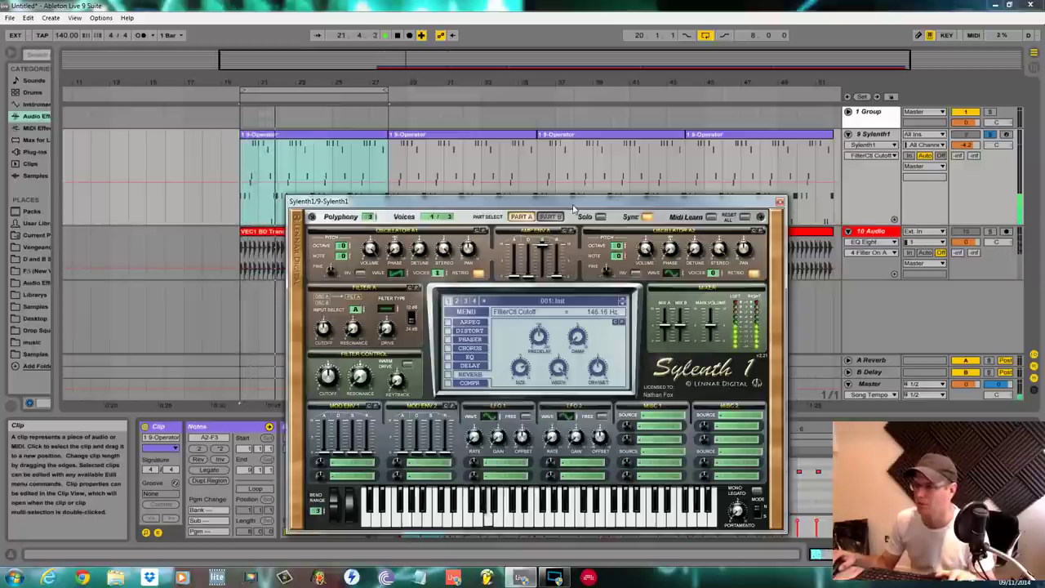
Display the Sylenth1 track's device chain and delete its Compressor.
{"action": "left_click_drag", "start_coordinate": [575, 207], "coordinate": [791, 305]}
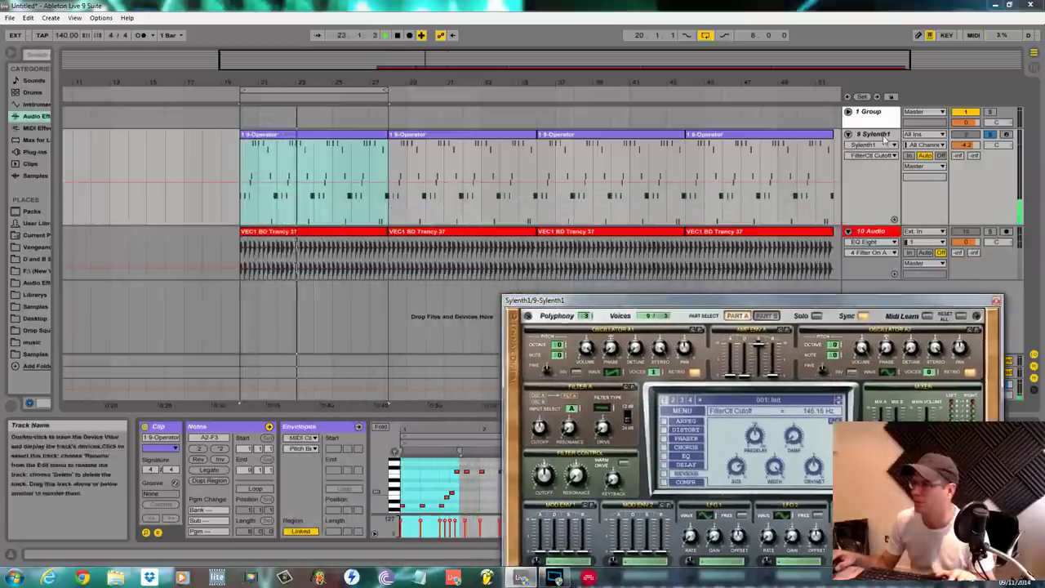
{"action": "left_click", "coordinate": [873, 155]}
{"action": "left_click", "coordinate": [881, 157]}
{"action": "left_click", "coordinate": [882, 146]}
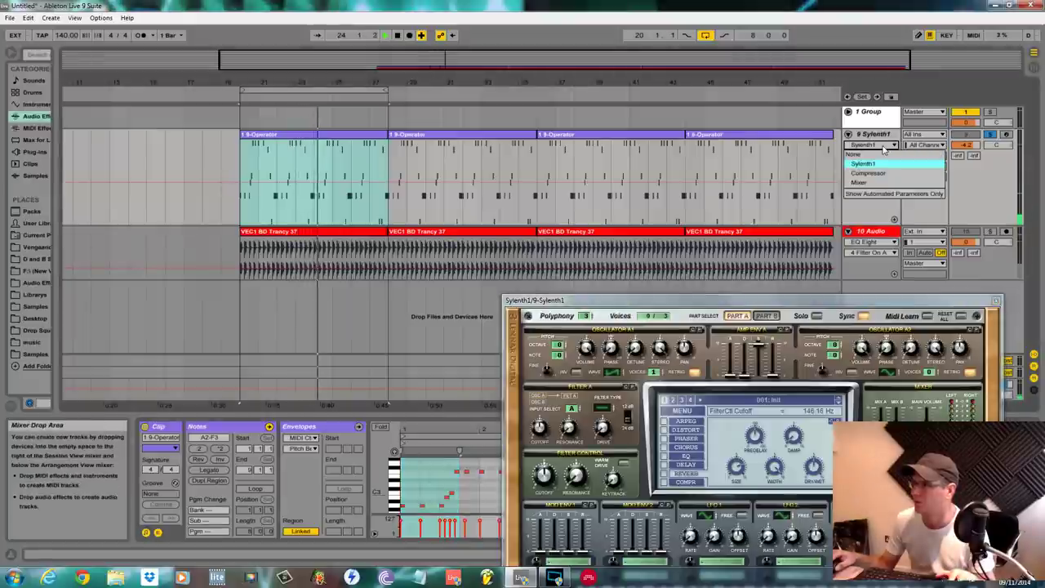
{"action": "left_click", "coordinate": [883, 145]}
{"action": "left_click", "coordinate": [881, 136]}
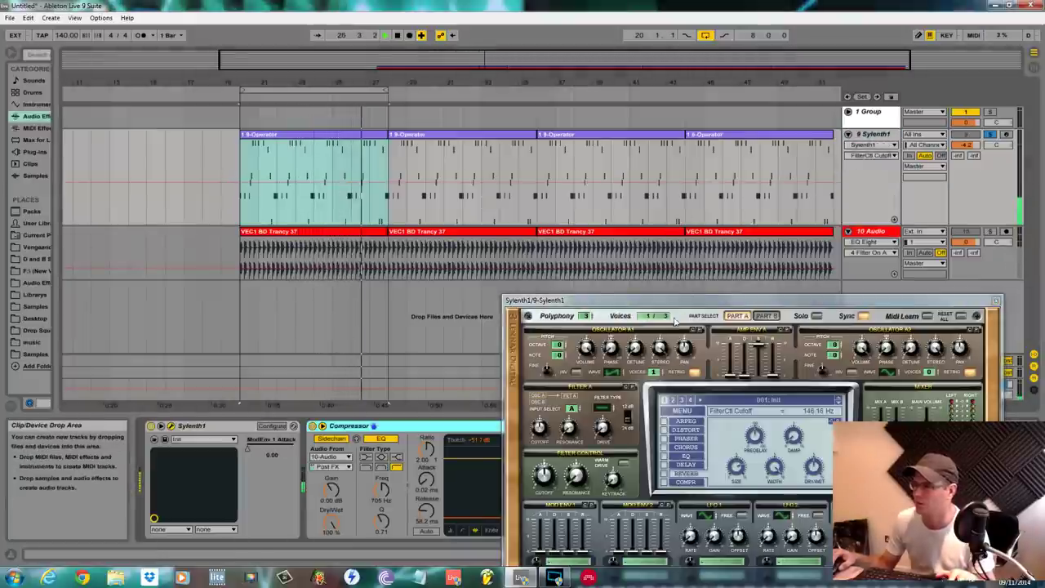
{"action": "left_click_drag", "start_coordinate": [687, 301], "coordinate": [999, 421]}
{"action": "right_click", "coordinate": [544, 427]}
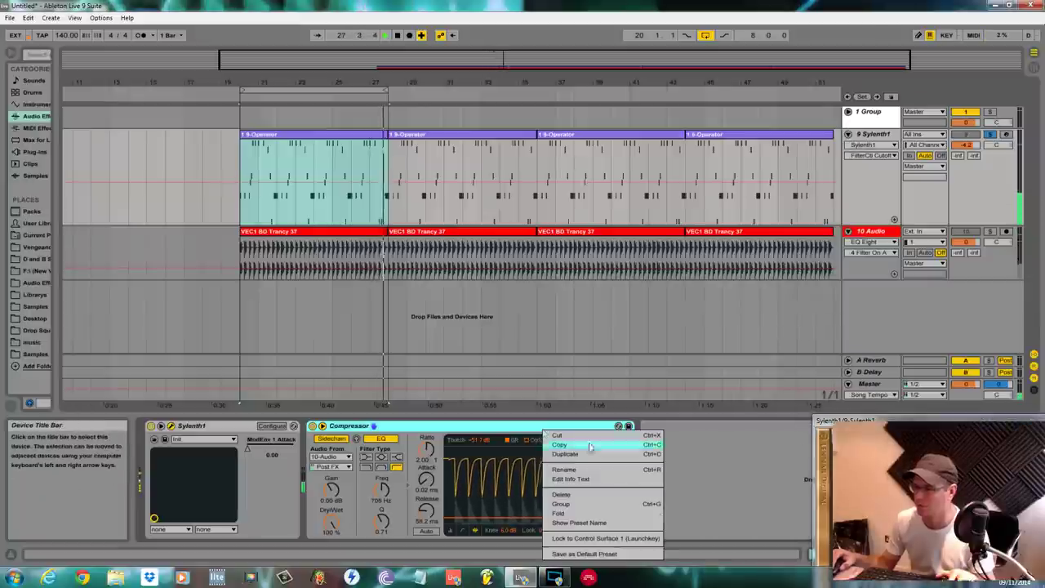
{"action": "left_click", "coordinate": [572, 496]}
Set Sylenth1 oscillator A1 to 8 voices and A2 to a Saw wave with 7 voices, and adjust A2's detune.
{"action": "left_click_drag", "start_coordinate": [893, 425], "coordinate": [397, 182]}
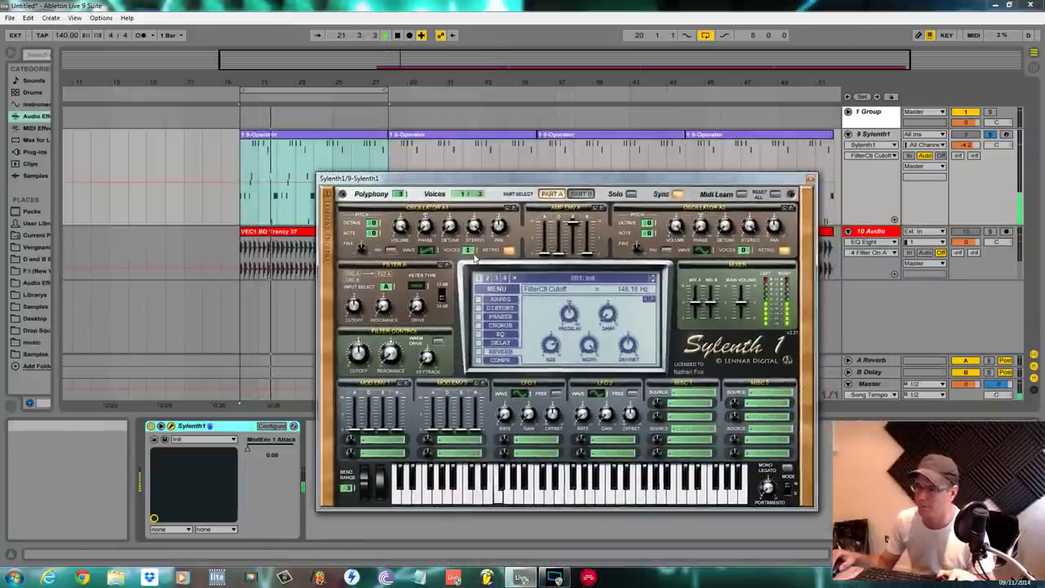
{"action": "mouse_move", "coordinate": [468, 250]}
{"action": "left_mouse_down"}
{"action": "mouse_move", "coordinate": [470, 217]}
{"action": "mouse_move", "coordinate": [451, 234]}
{"action": "mouse_move", "coordinate": [459, 242]}
{"action": "left_mouse_up"}
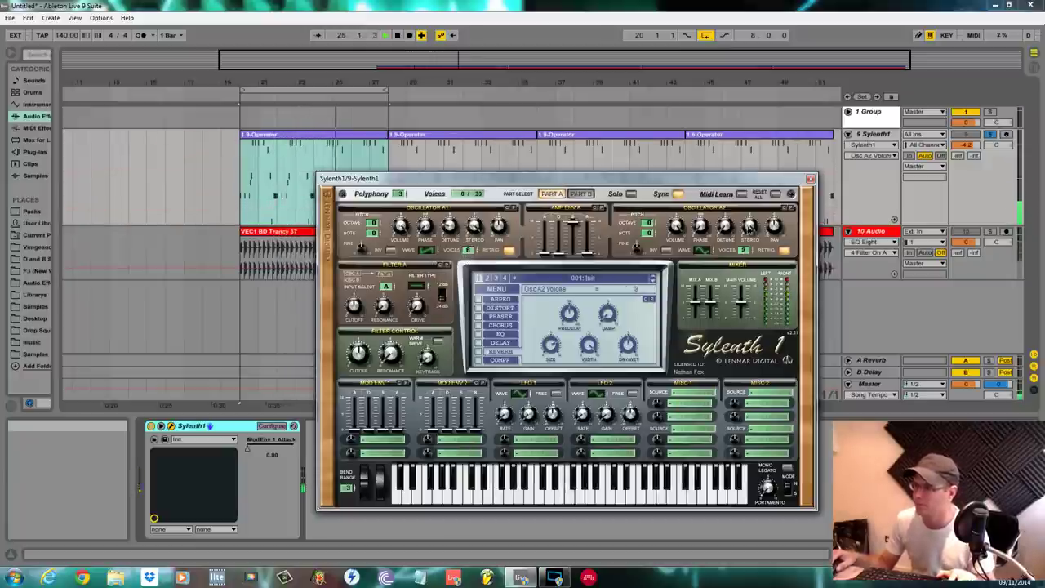
{"action": "left_click", "coordinate": [703, 245]}
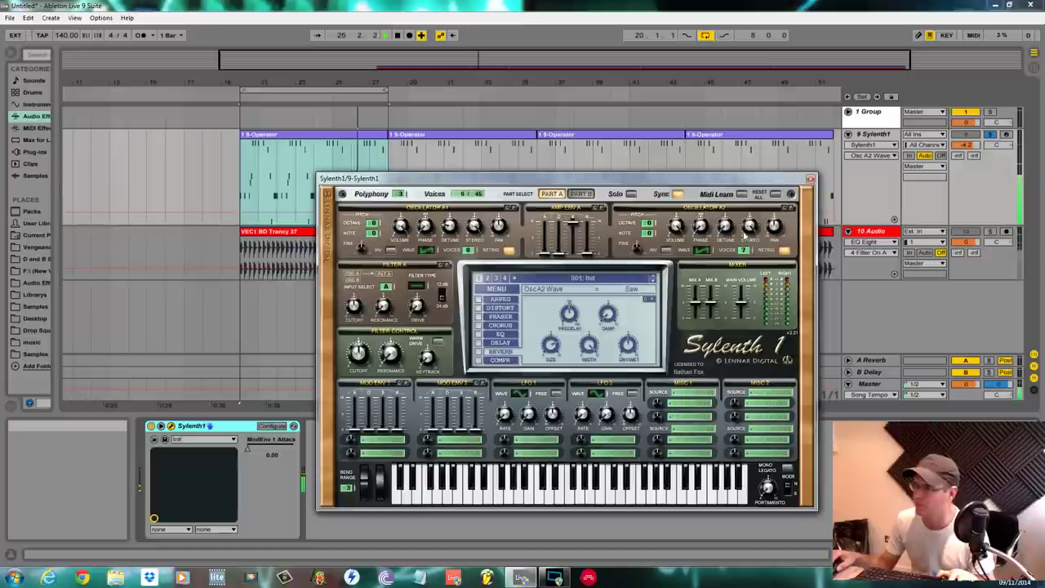
{"action": "left_click", "coordinate": [726, 229]}
Route Mod Env 1 to Cutoff A, switch on Filter A and adjust its cutoff, and raise the envelope's attack and sustain.
{"action": "left_click", "coordinate": [375, 442]}
{"action": "left_click", "coordinate": [406, 427]}
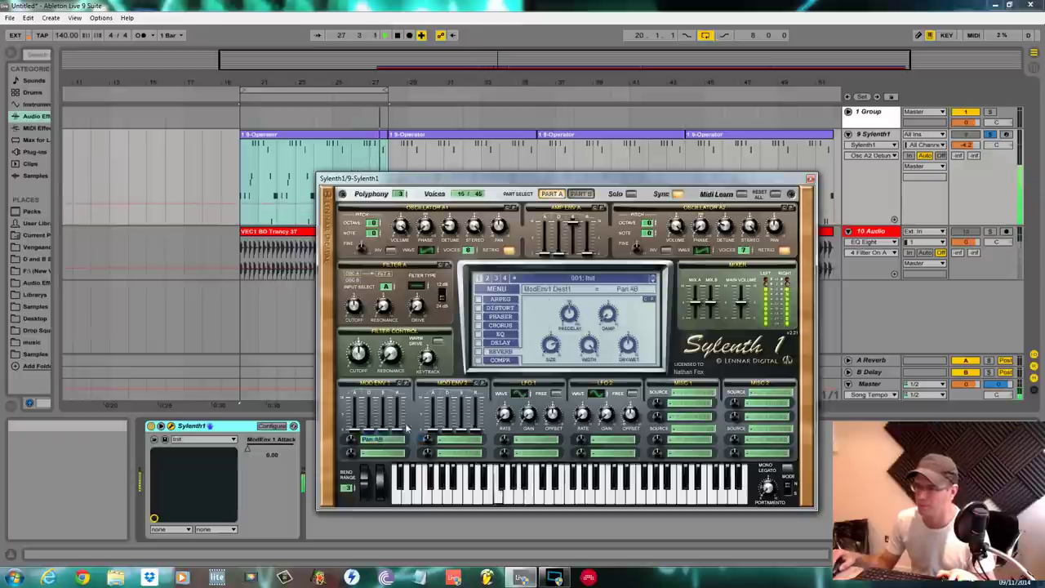
{"action": "left_click", "coordinate": [391, 441]}
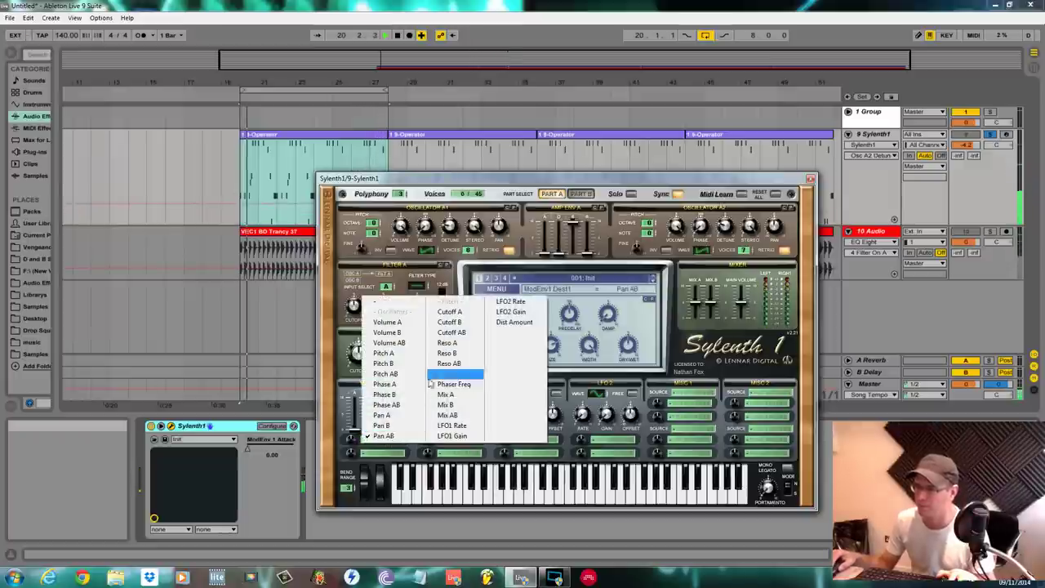
{"action": "left_click", "coordinate": [442, 310]}
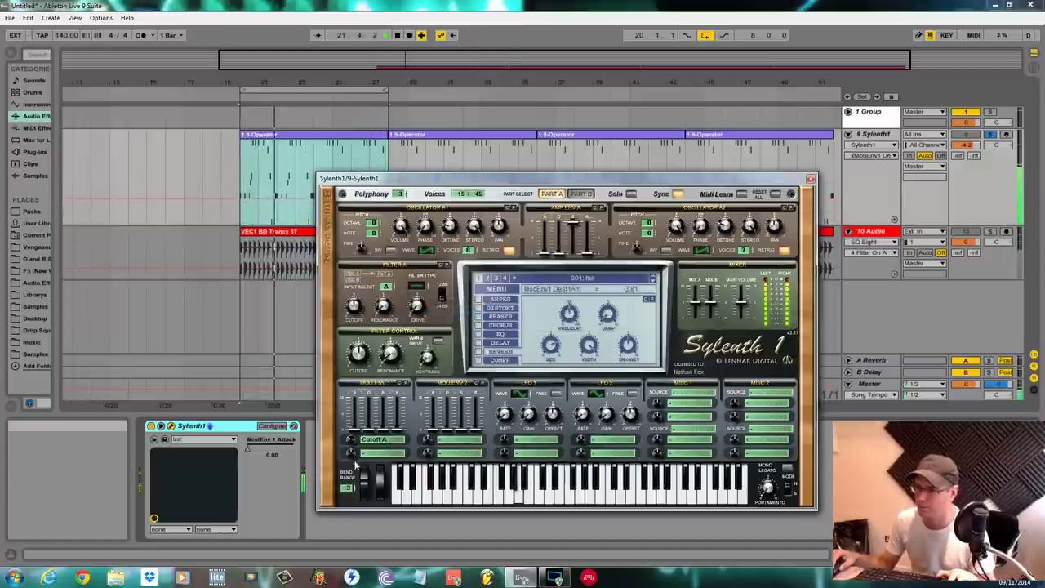
{"action": "left_click", "coordinate": [415, 284]}
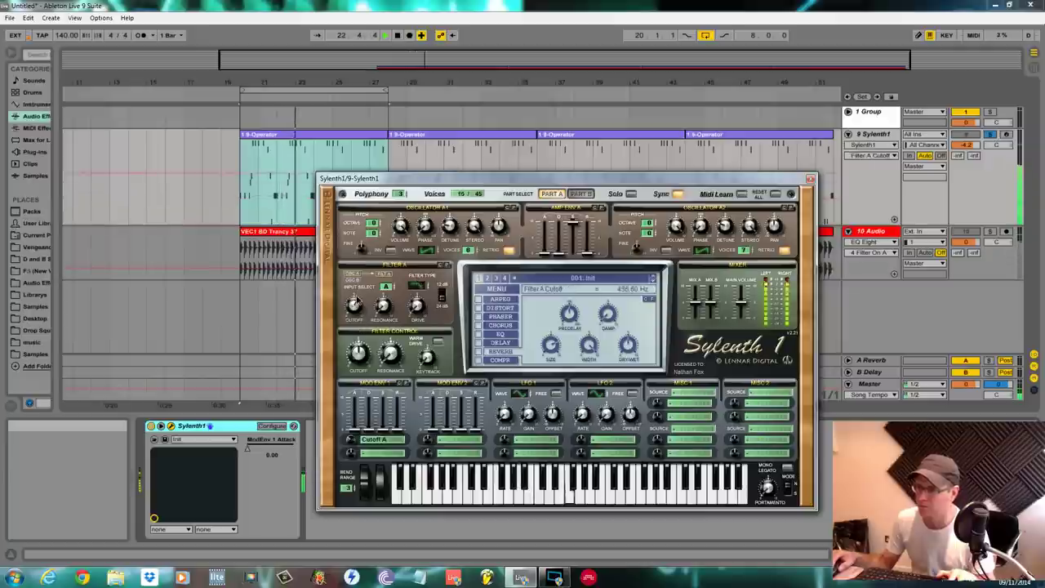
{"action": "left_click_drag", "start_coordinate": [354, 428], "coordinate": [384, 395]}
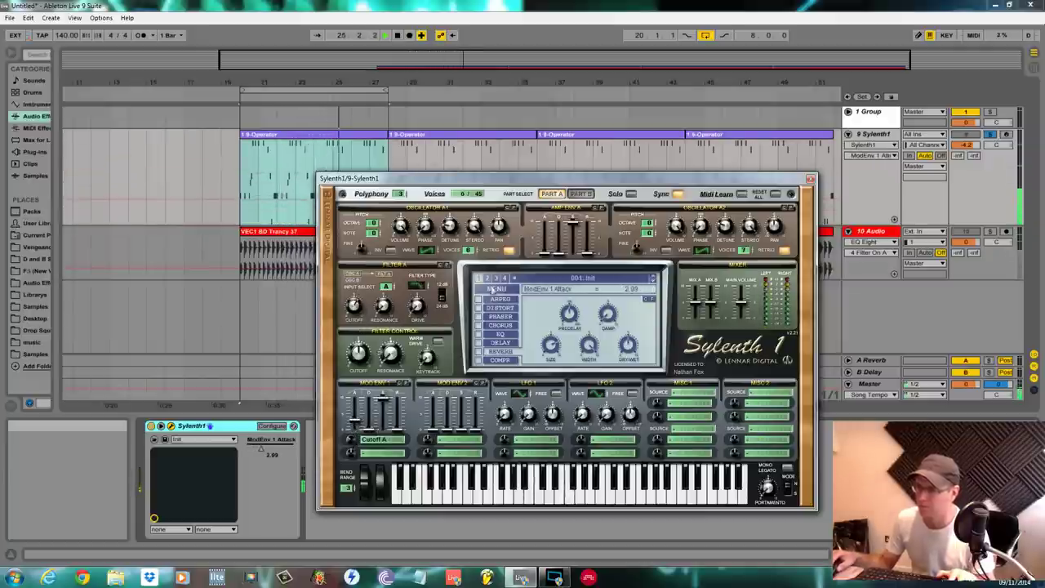
Set Amp Env A's release to 0.50, fine-tune Mod Env 1's attack, and adjust the filter control and Filter A cutoffs.
{"action": "left_click_drag", "start_coordinate": [545, 251], "coordinate": [546, 250]}
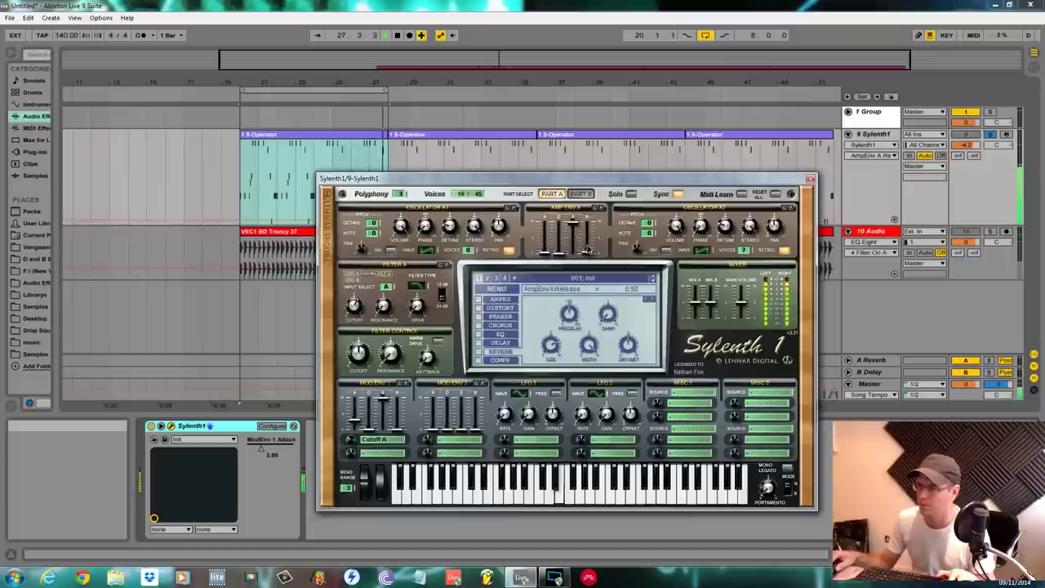
{"action": "mouse_move", "coordinate": [356, 422]}
{"action": "left_mouse_down"}
{"action": "mouse_move", "coordinate": [399, 425]}
{"action": "mouse_move", "coordinate": [354, 419]}
{"action": "left_mouse_up"}
{"action": "left_click_drag", "start_coordinate": [358, 355], "coordinate": [360, 351]}
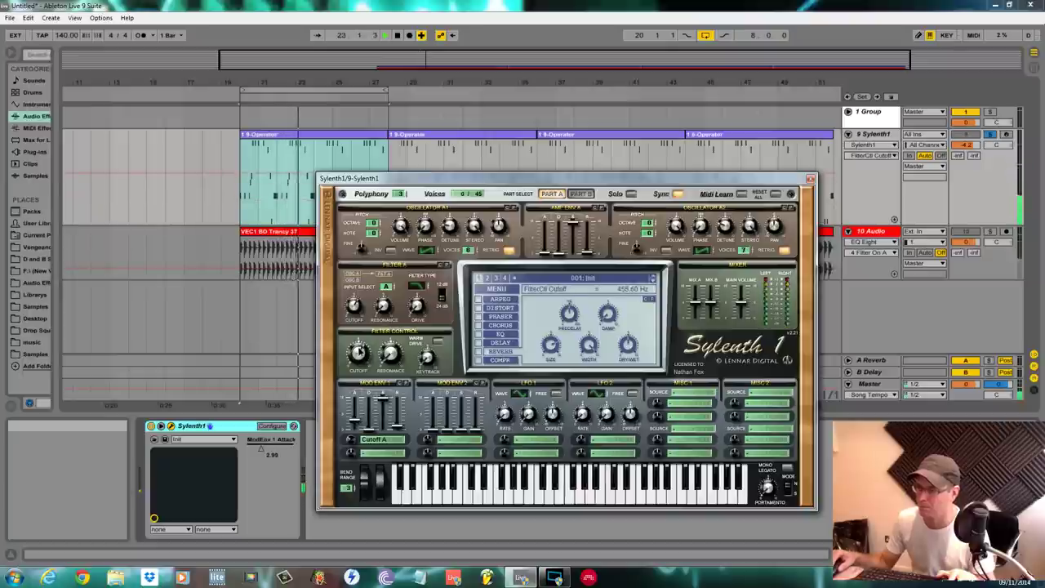
{"action": "left_click_drag", "start_coordinate": [360, 312], "coordinate": [357, 316]}
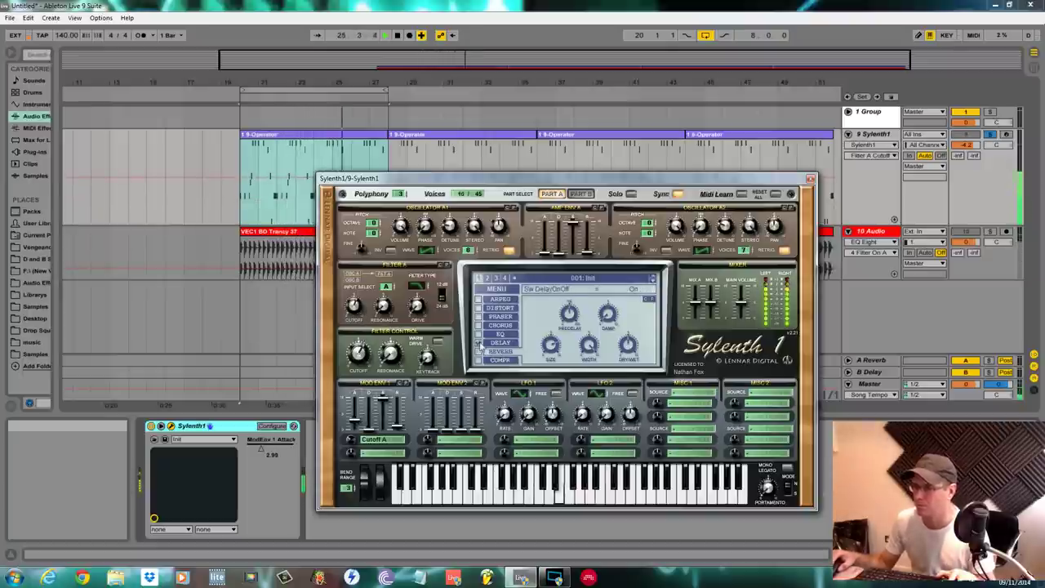
Enable the Sylenth1 delay, adjust its right time, spread and width, set Dry/Wet to 37.62%, and stop playback.
{"action": "left_click", "coordinate": [500, 342]}
{"action": "left_click", "coordinate": [566, 319]}
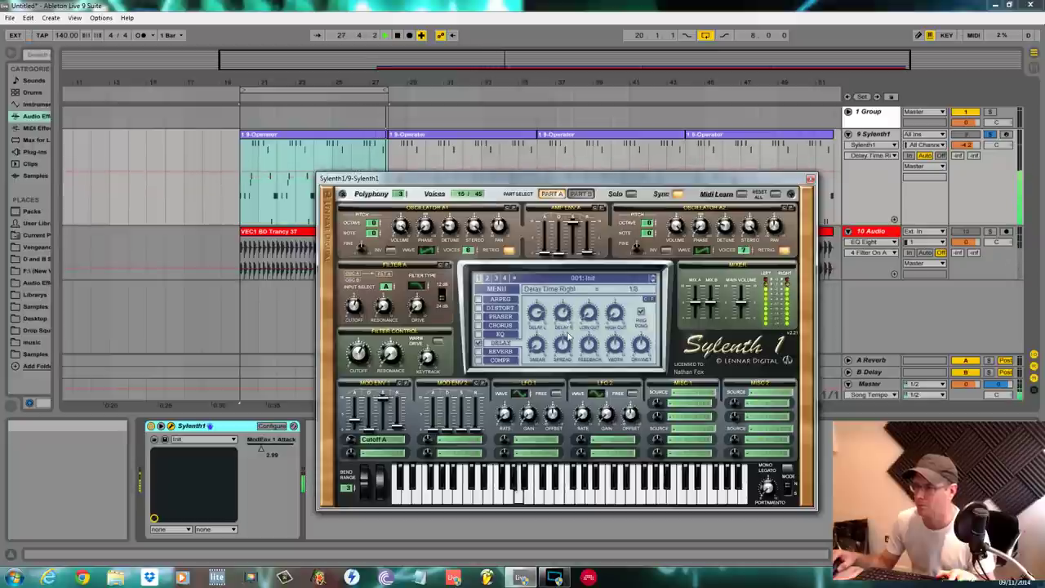
{"action": "left_click_drag", "start_coordinate": [563, 346], "coordinate": [621, 303]}
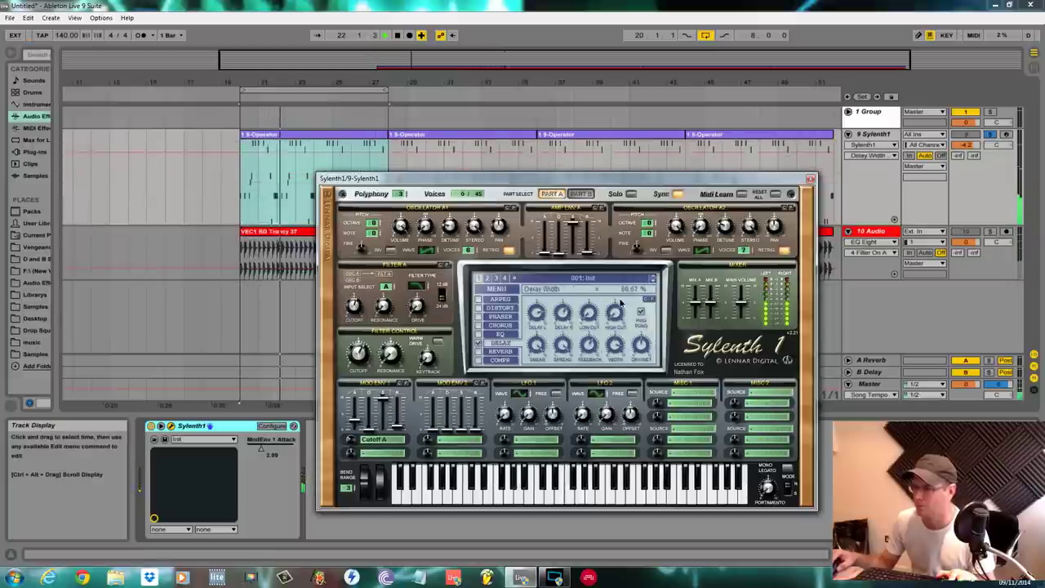
{"action": "left_click_drag", "start_coordinate": [641, 345], "coordinate": [644, 362]}
{"action": "key", "text": "space"}
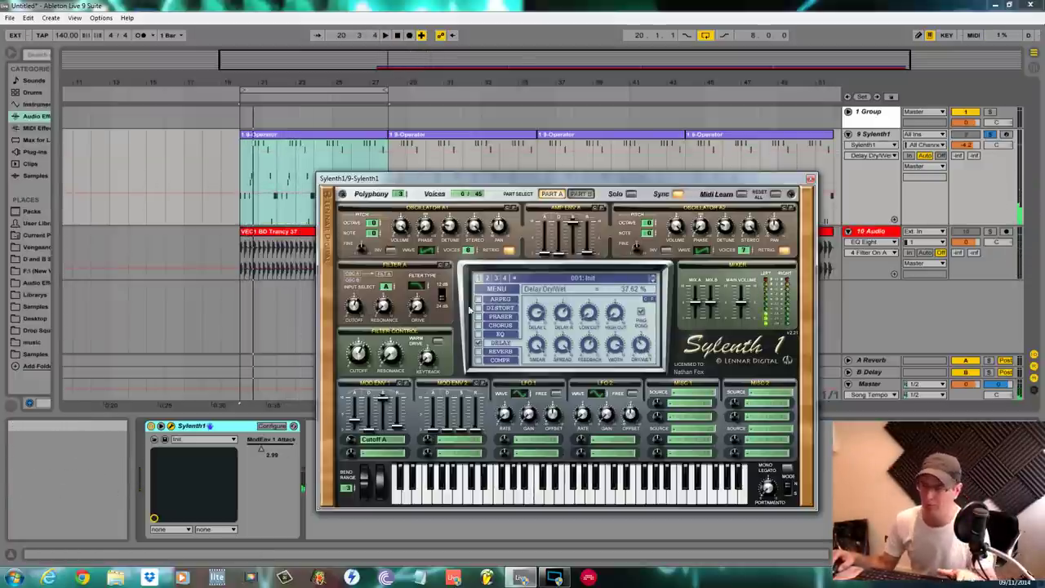
Set the attack of Sylenth1's Mod Env 1 to 1.44.
{"action": "left_click_drag", "start_coordinate": [579, 182], "coordinate": [585, 241]}
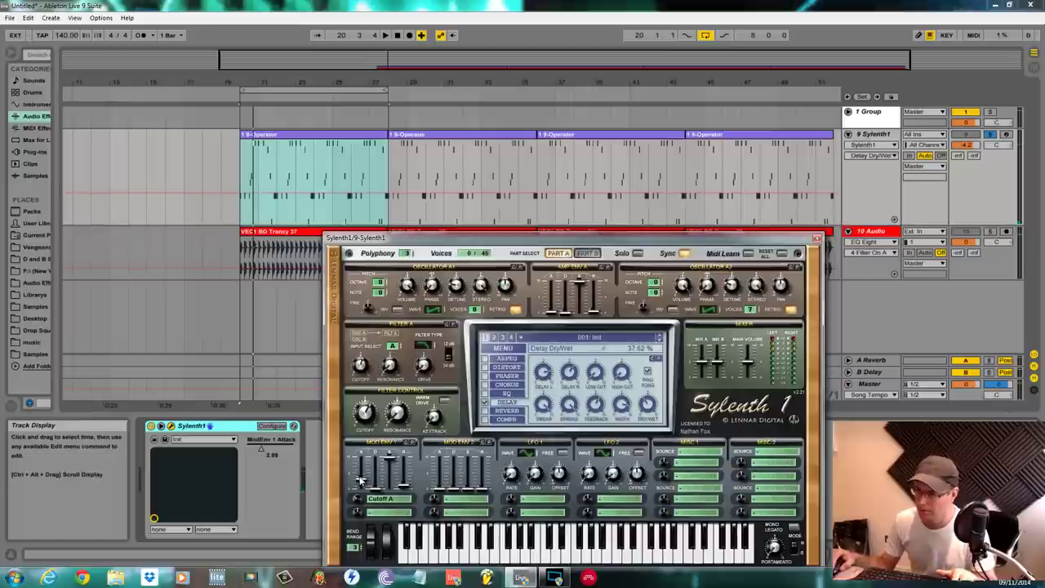
{"action": "left_click_drag", "start_coordinate": [359, 480], "coordinate": [362, 478]}
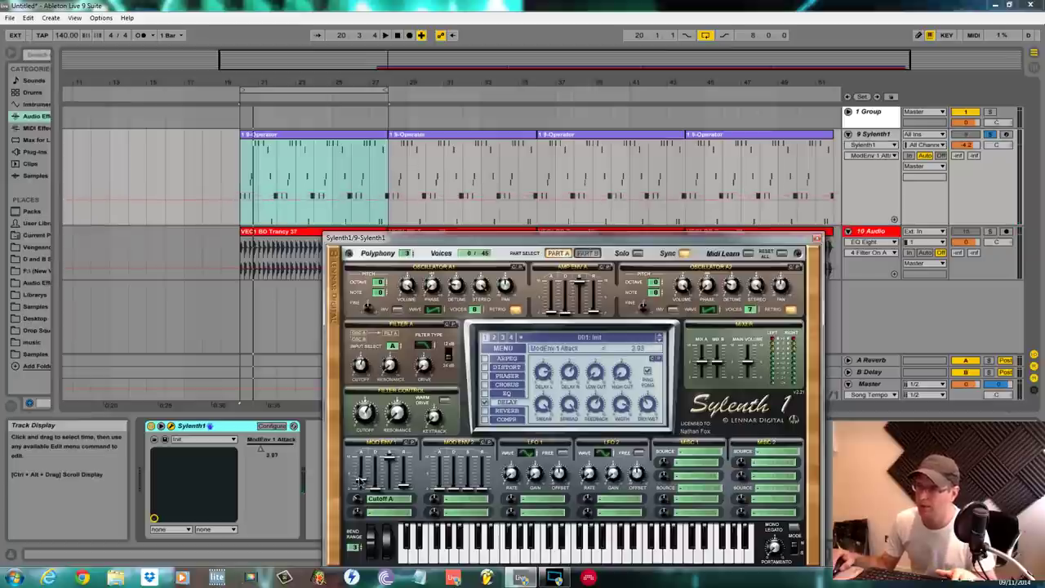
{"action": "left_click_drag", "start_coordinate": [359, 484], "coordinate": [361, 497]}
Draw a ModEnv 1 Attack automation ramp rising from 1.44 across the first MIDI clip, bars 20 to 28, and play it.
{"action": "left_click_drag", "start_coordinate": [579, 243], "coordinate": [597, 378]}
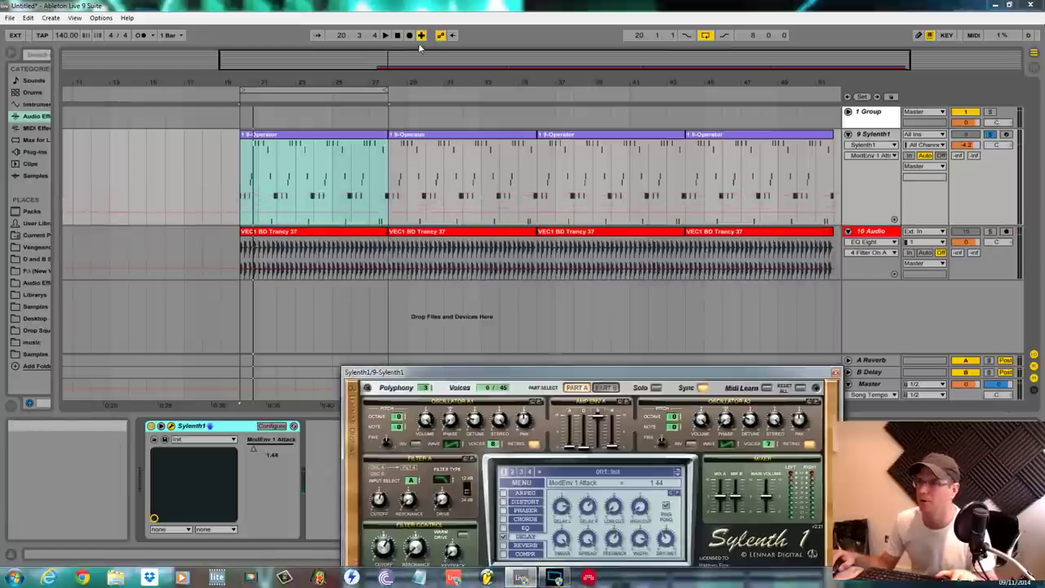
{"action": "left_click_drag", "start_coordinate": [455, 83], "coordinate": [455, 49]}
{"action": "left_click_drag", "start_coordinate": [320, 215], "coordinate": [420, 219]}
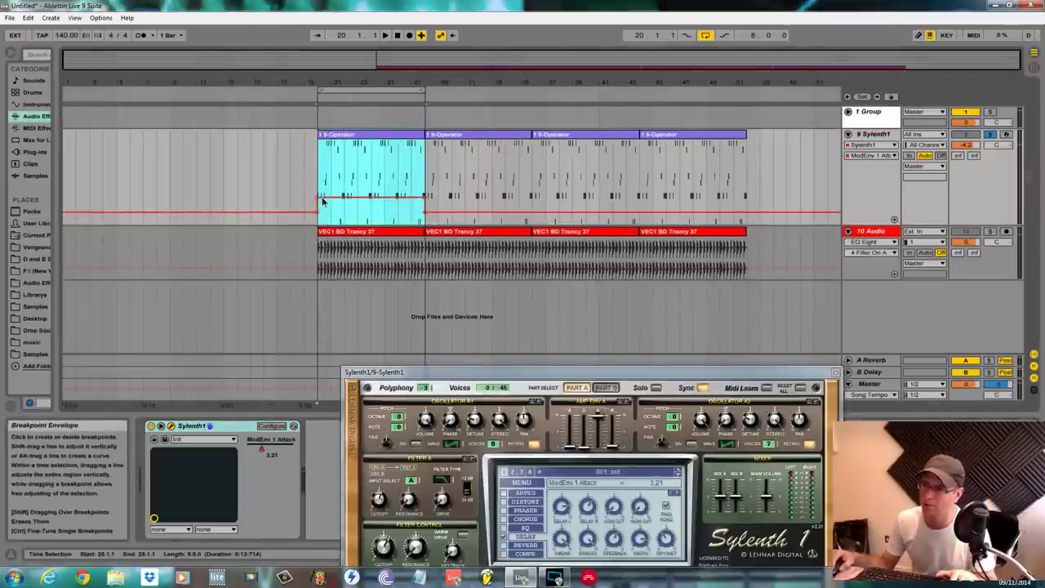
{"action": "left_click_drag", "start_coordinate": [322, 203], "coordinate": [415, 203]}
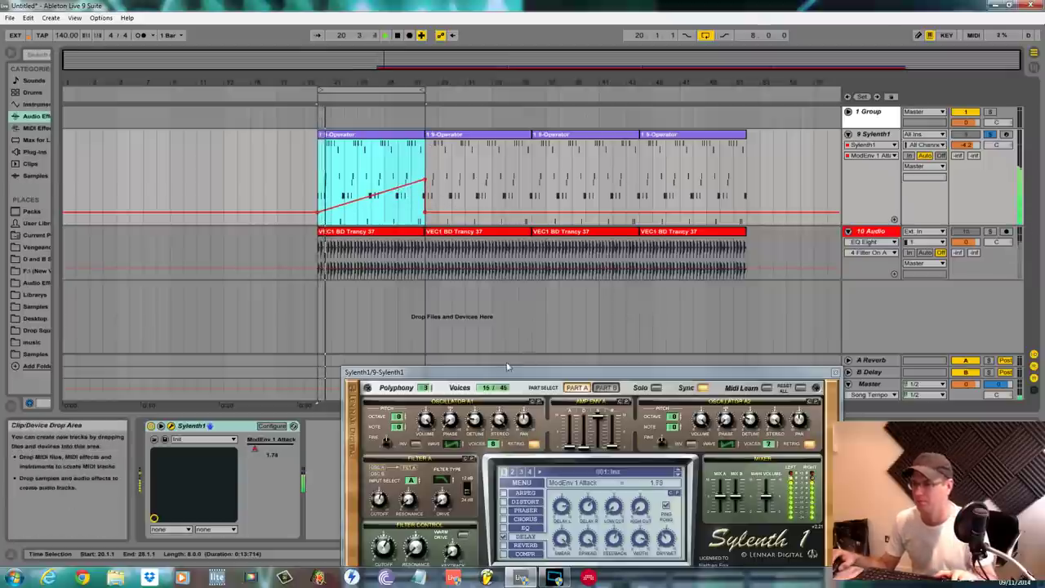
Move the ModEnv 1 Attack automation to its own lane and bring up the Delay Dry/Wet envelope on the Sylenth1 track.
{"action": "left_click_drag", "start_coordinate": [514, 373], "coordinate": [610, 169]}
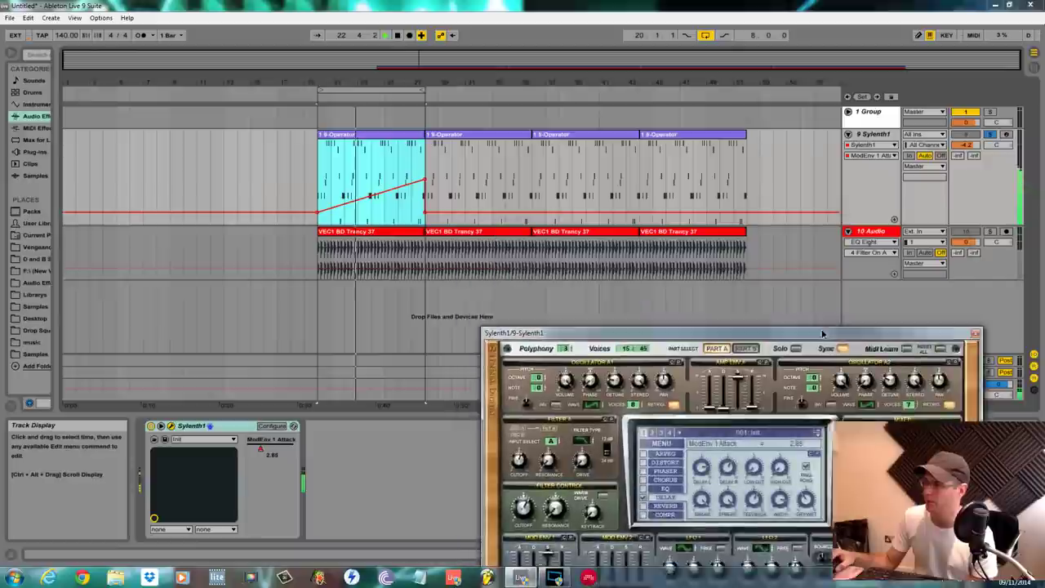
{"action": "left_click_drag", "start_coordinate": [610, 163], "coordinate": [655, 341]}
{"action": "left_click", "coordinate": [896, 219]}
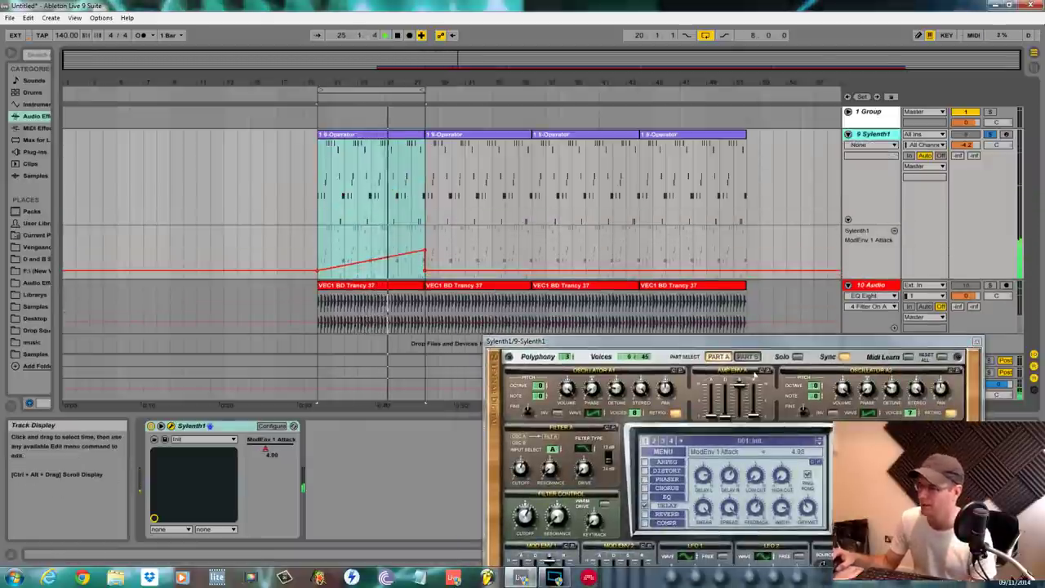
{"action": "left_click_drag", "start_coordinate": [772, 342], "coordinate": [786, 174]}
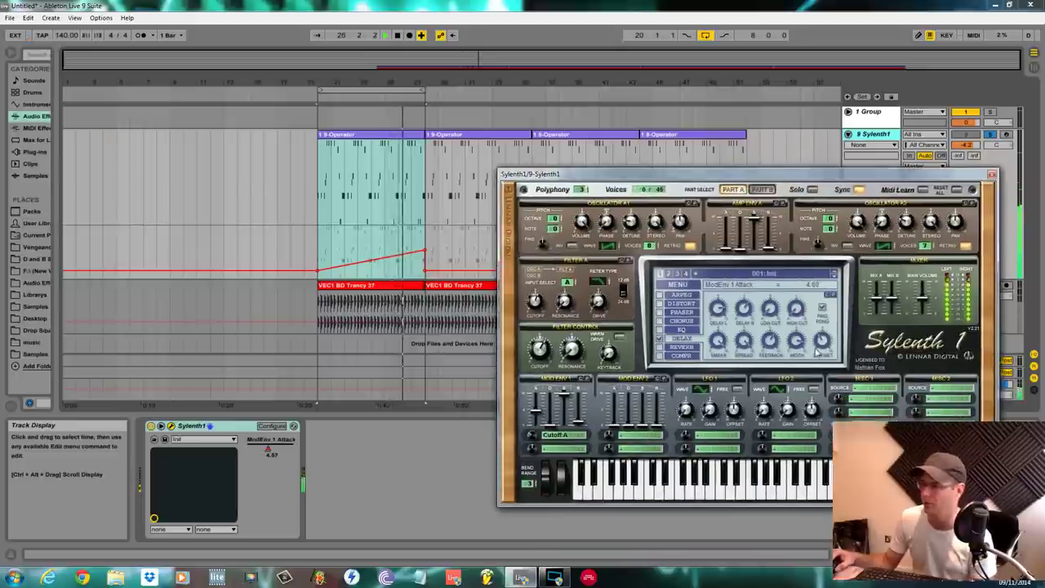
{"action": "left_click", "coordinate": [822, 341]}
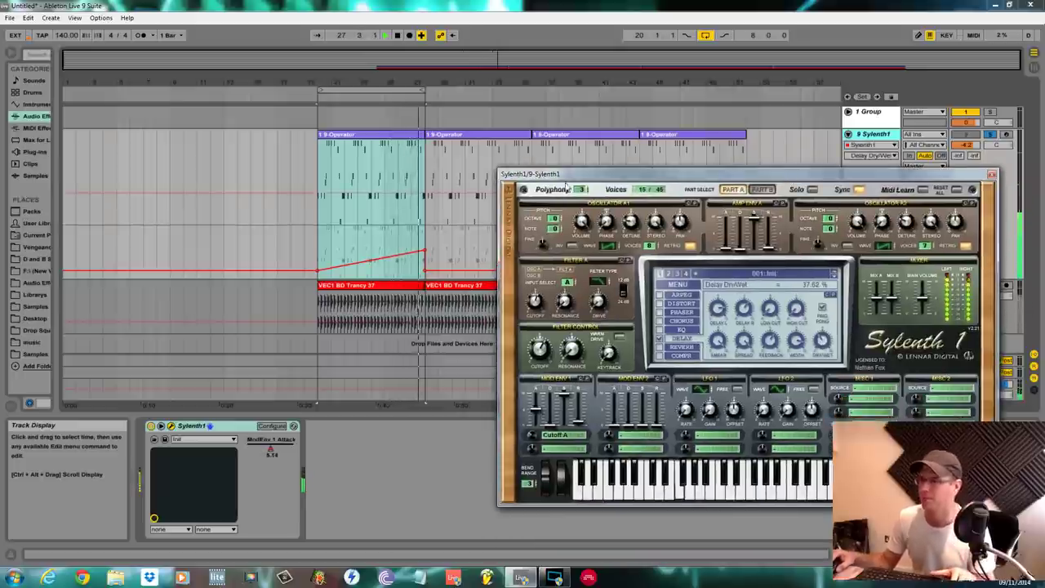
Draw a Delay Dry/Wet ramp rising from 0% across the first clip, move it to its own lane and start playback.
{"action": "left_click_drag", "start_coordinate": [565, 176], "coordinate": [569, 256]}
{"action": "left_click_drag", "start_coordinate": [320, 211], "coordinate": [420, 212]}
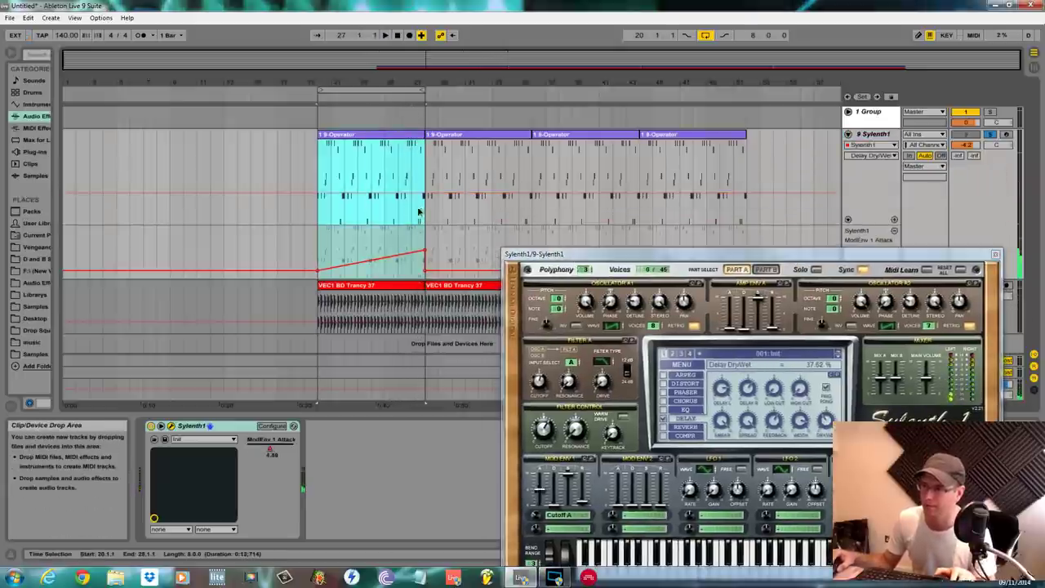
{"action": "key", "text": "space"}
{"action": "left_click_drag", "start_coordinate": [333, 194], "coordinate": [345, 218]}
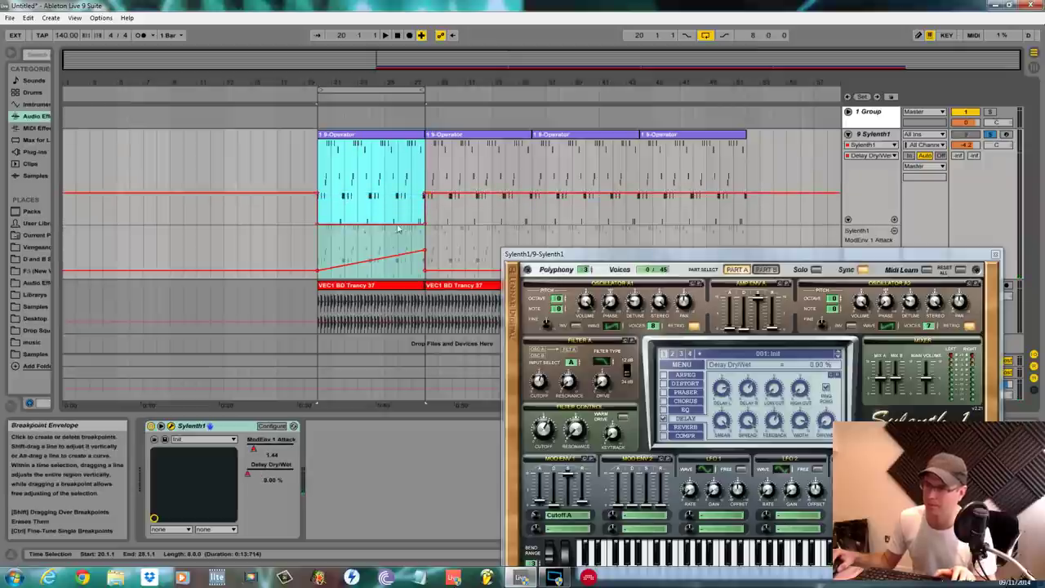
{"action": "left_click", "coordinate": [425, 224]}
{"action": "left_click", "coordinate": [896, 220]}
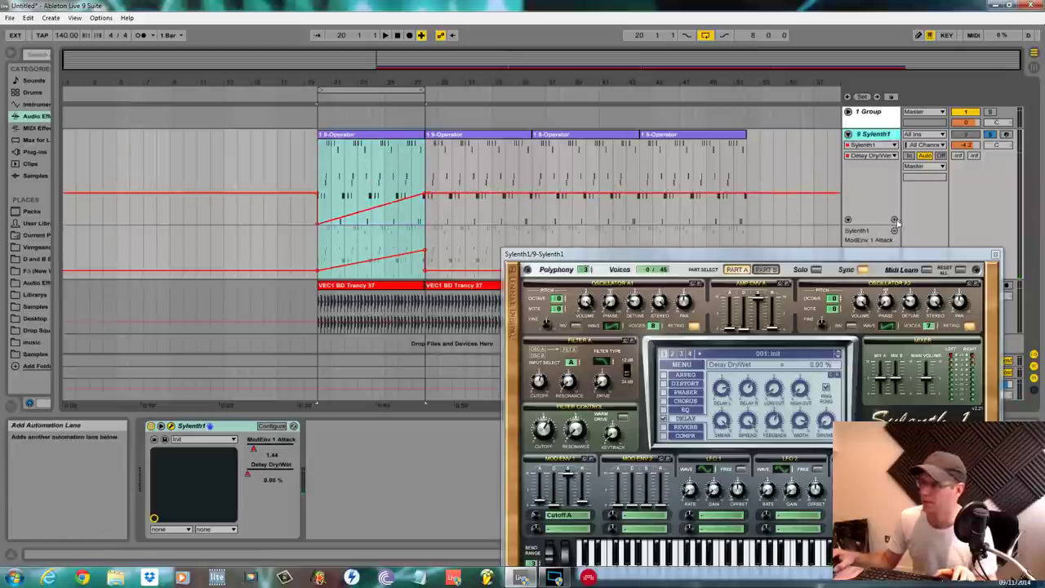
{"action": "left_click", "coordinate": [896, 220]}
{"action": "key", "text": "space"}
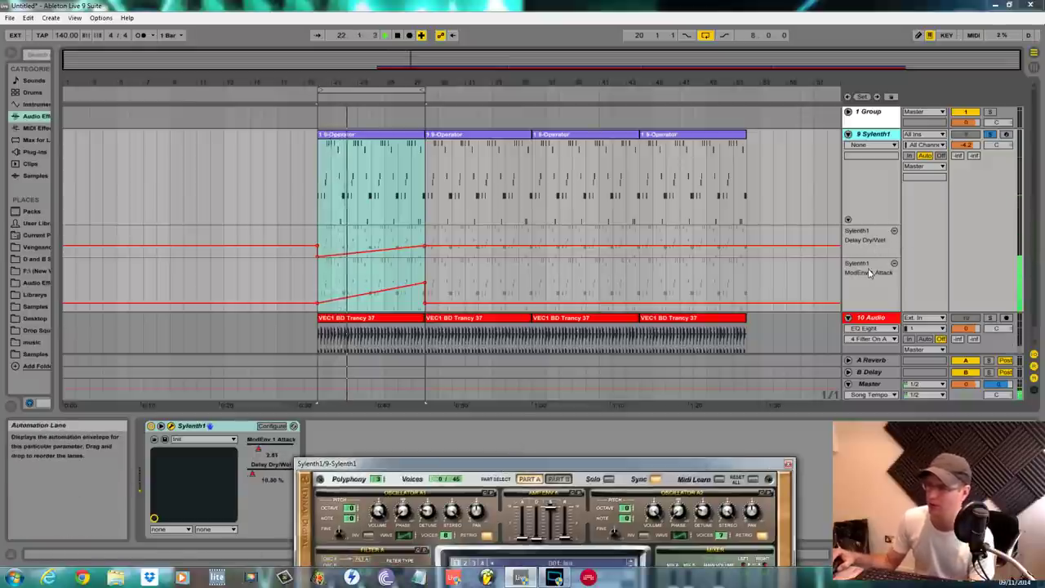
Reduce oscillator A2's detune in Sylenth1 and set oscillator A1's detune to 0.43.
{"action": "left_click_drag", "start_coordinate": [668, 468], "coordinate": [894, 269]}
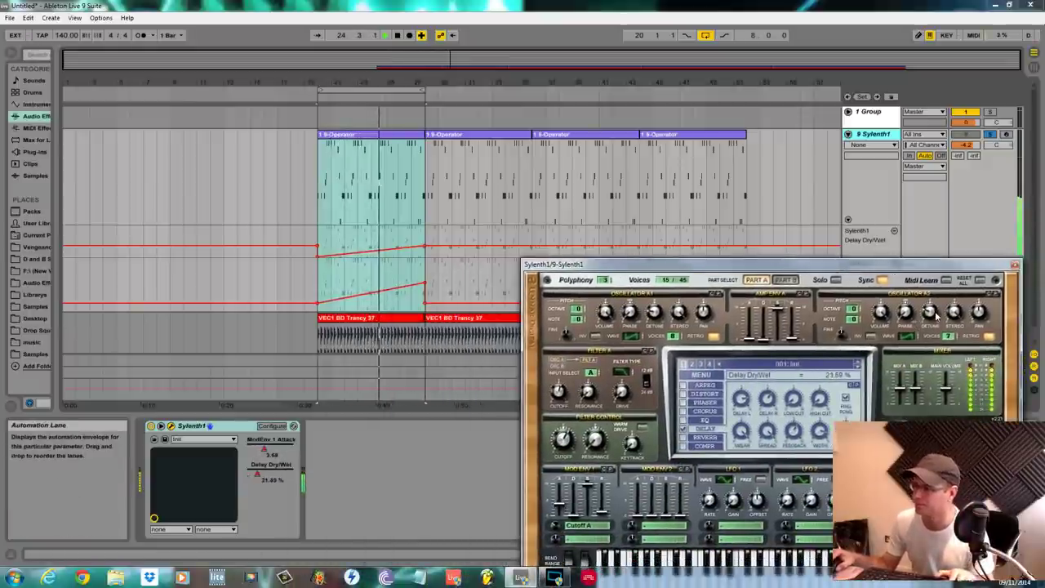
{"action": "left_click_drag", "start_coordinate": [931, 313], "coordinate": [939, 336]}
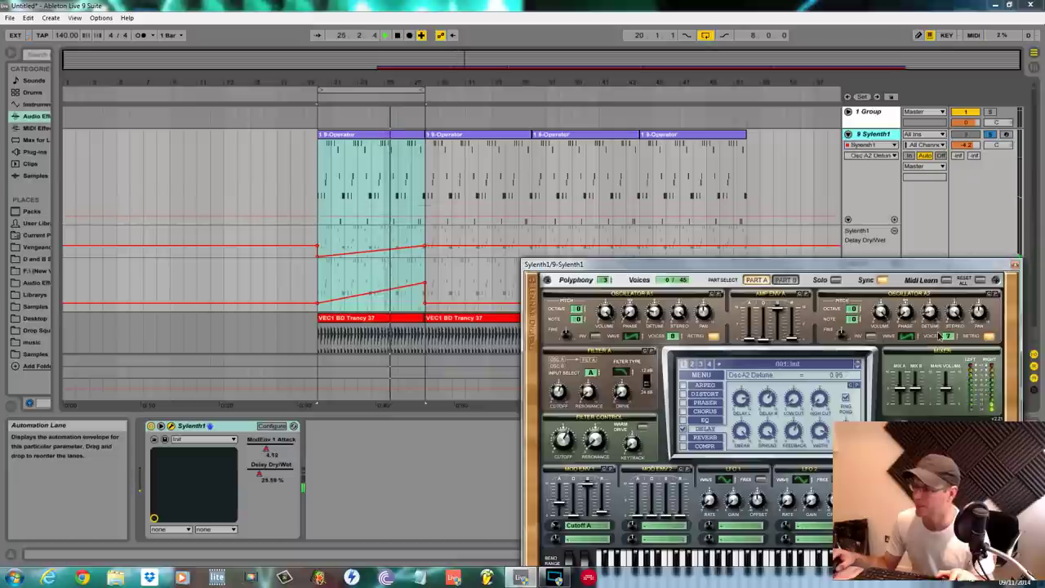
{"action": "left_click", "coordinate": [656, 324]}
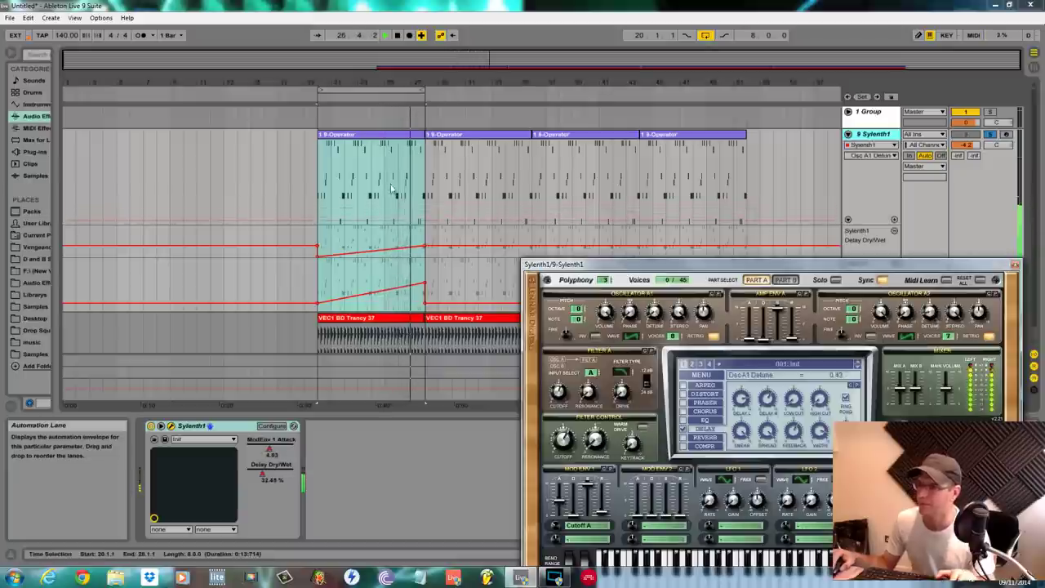
Stop playback, draw an Osc A1 Detune ramp rising from 0.43 across the first clip, and move it to its own lane.
{"action": "key", "text": "space"}
{"action": "left_click_drag", "start_coordinate": [321, 177], "coordinate": [424, 205]}
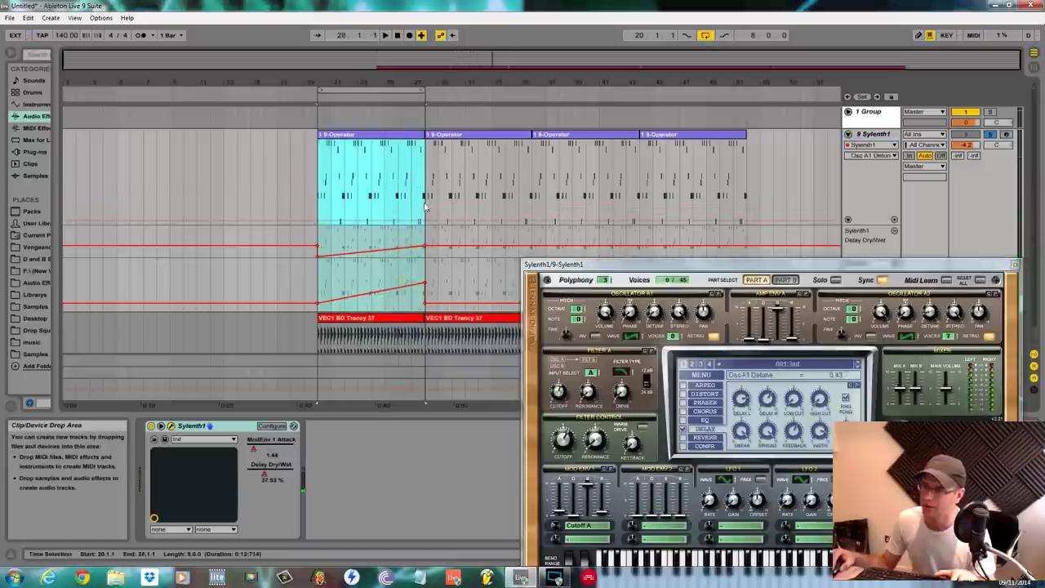
{"action": "left_click_drag", "start_coordinate": [334, 187], "coordinate": [319, 220]}
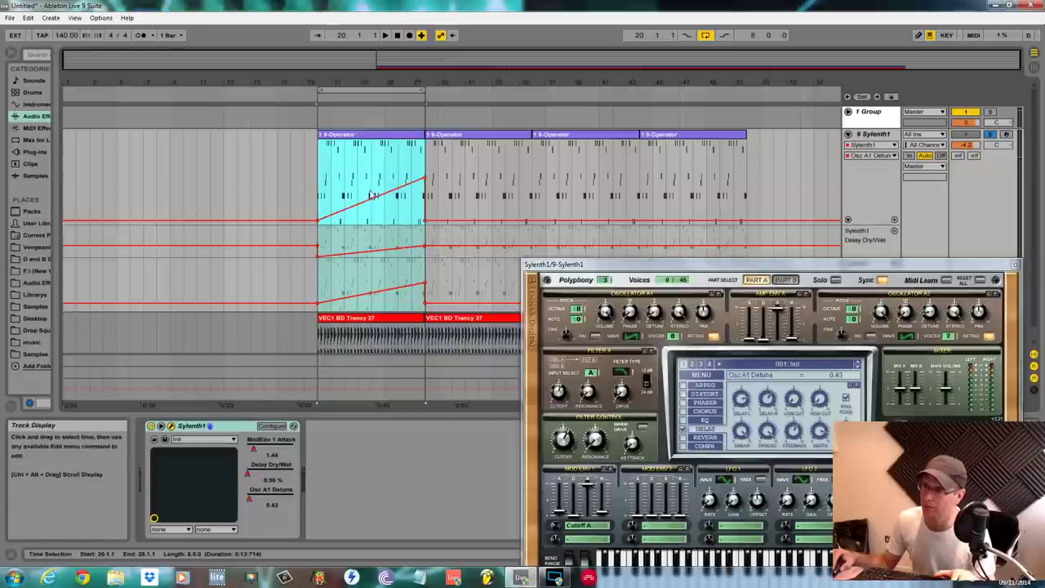
{"action": "left_click", "coordinate": [894, 231]}
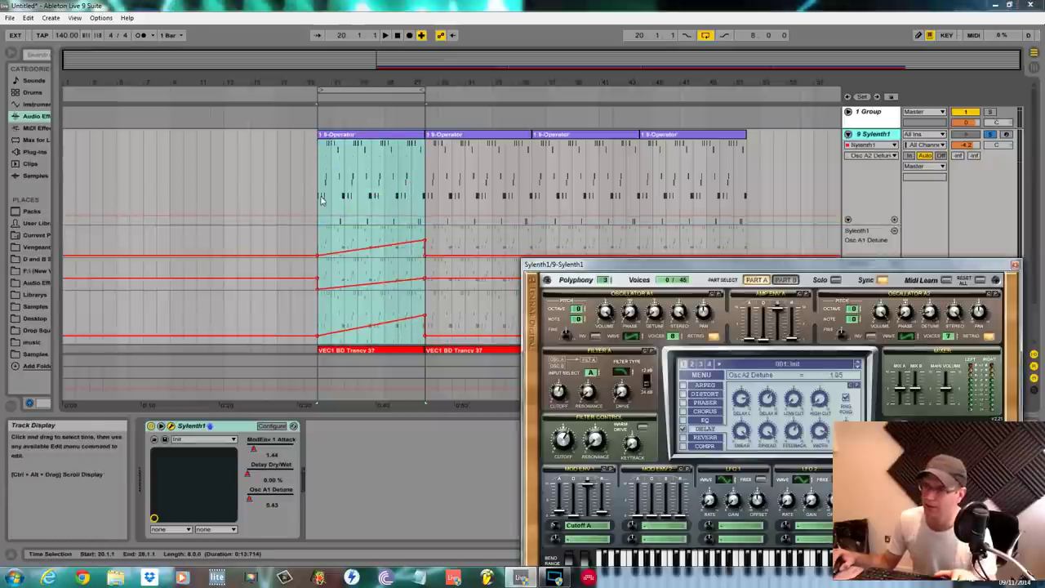
Try an Osc A2 Detune ramp falling from 4.93 across the first clip and play it back.
{"action": "left_click_drag", "start_coordinate": [321, 200], "coordinate": [338, 219]}
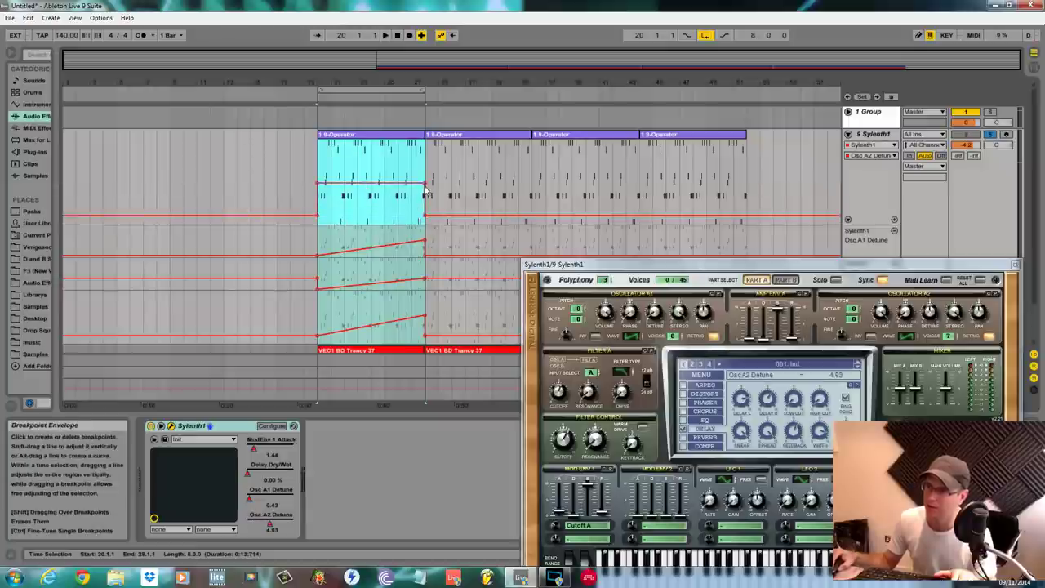
{"action": "left_click_drag", "start_coordinate": [425, 184], "coordinate": [425, 215]}
{"action": "key", "text": "space"}
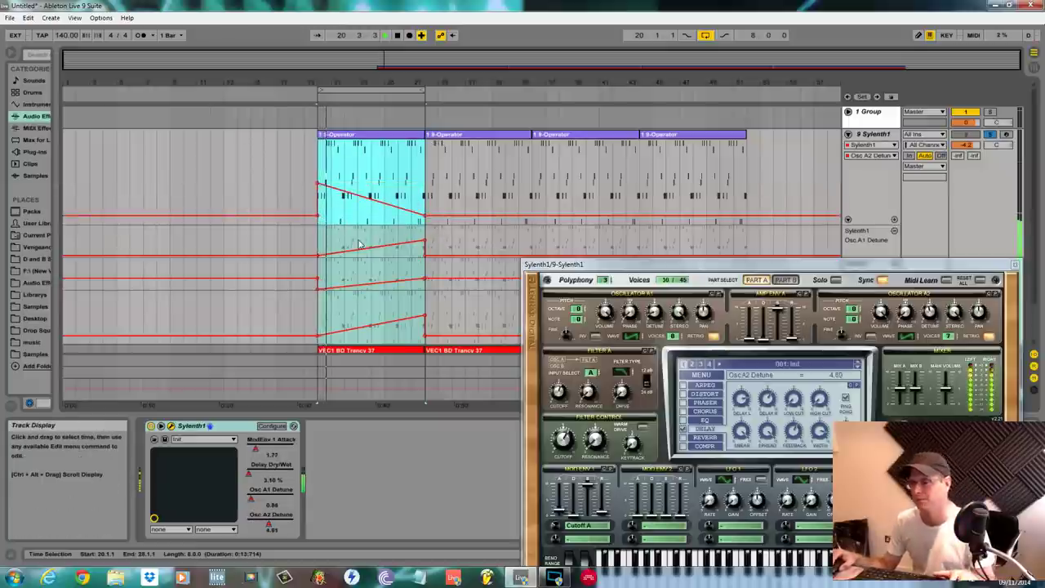
Replace the falling Osc A2 Detune ramp with one that rises from about 0.88 across the first clip.
{"action": "left_click", "coordinate": [318, 183]}
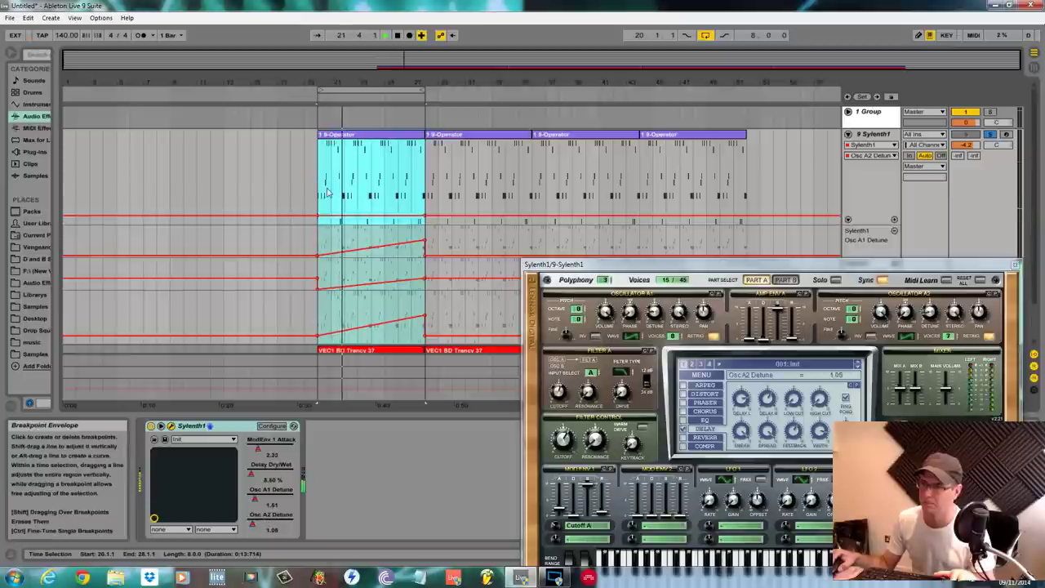
{"action": "mouse_move", "coordinate": [331, 215]}
{"action": "left_mouse_down"}
{"action": "mouse_move", "coordinate": [336, 187]}
{"action": "mouse_move", "coordinate": [318, 219]}
{"action": "left_mouse_up"}
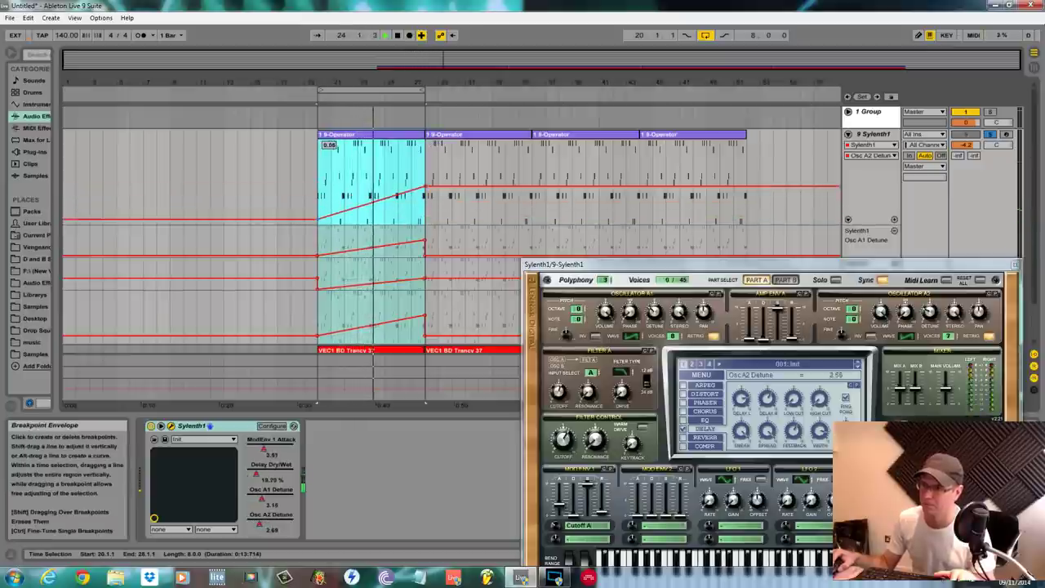
Raise the end of the first clip's Delay Dry/Wet ramp to about 0.53 and readjust its starting breakpoint.
{"action": "left_click_drag", "start_coordinate": [592, 268], "coordinate": [584, 414]}
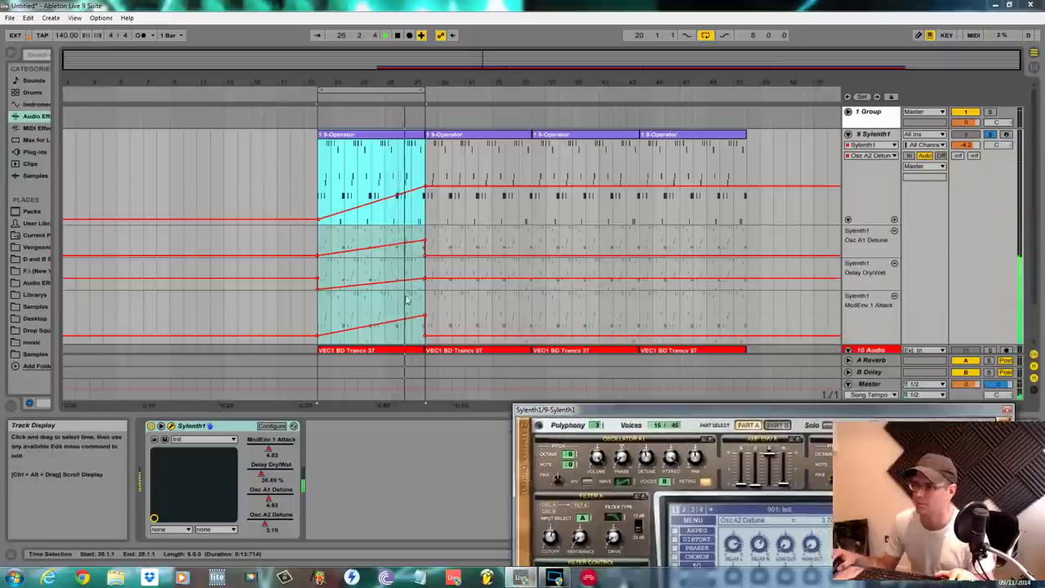
{"action": "left_click_drag", "start_coordinate": [424, 282], "coordinate": [424, 275]}
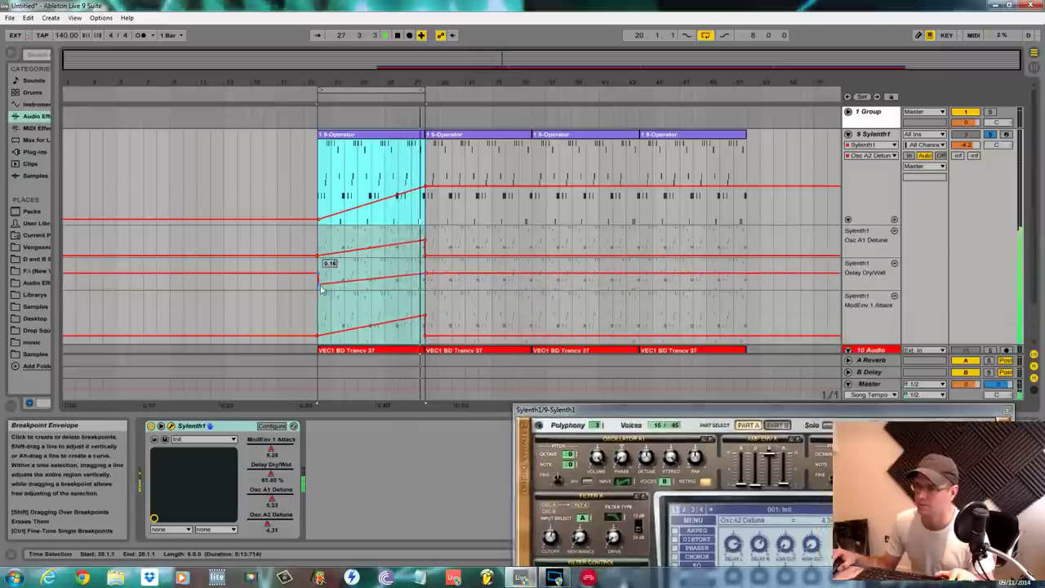
{"action": "left_click_drag", "start_coordinate": [319, 285], "coordinate": [318, 281]}
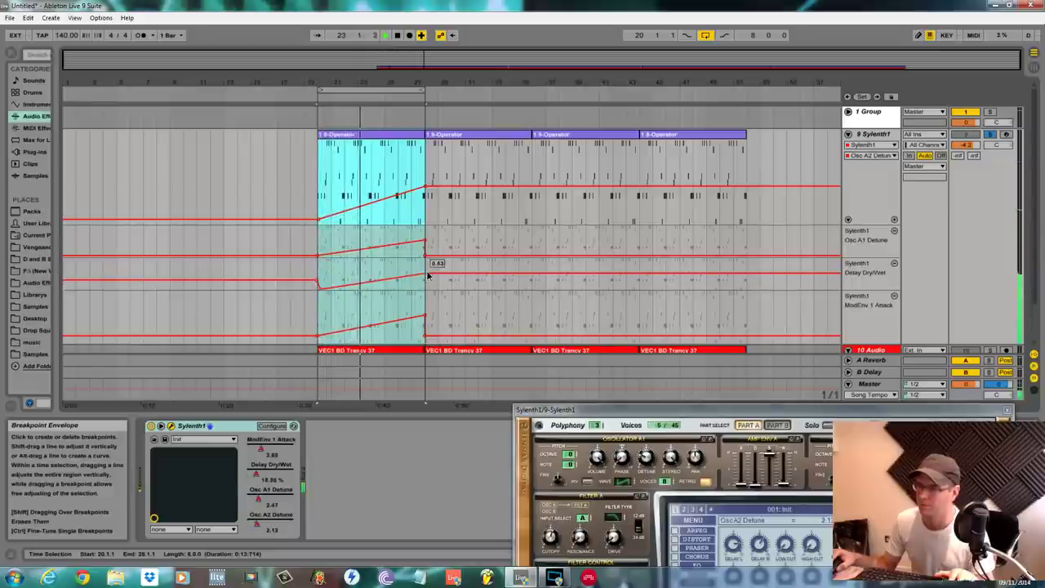
Stop playback, look through Mod Env 2's modulation destinations without choosing one, and view the chorus settings.
{"action": "left_click_drag", "start_coordinate": [634, 410], "coordinate": [651, 232]}
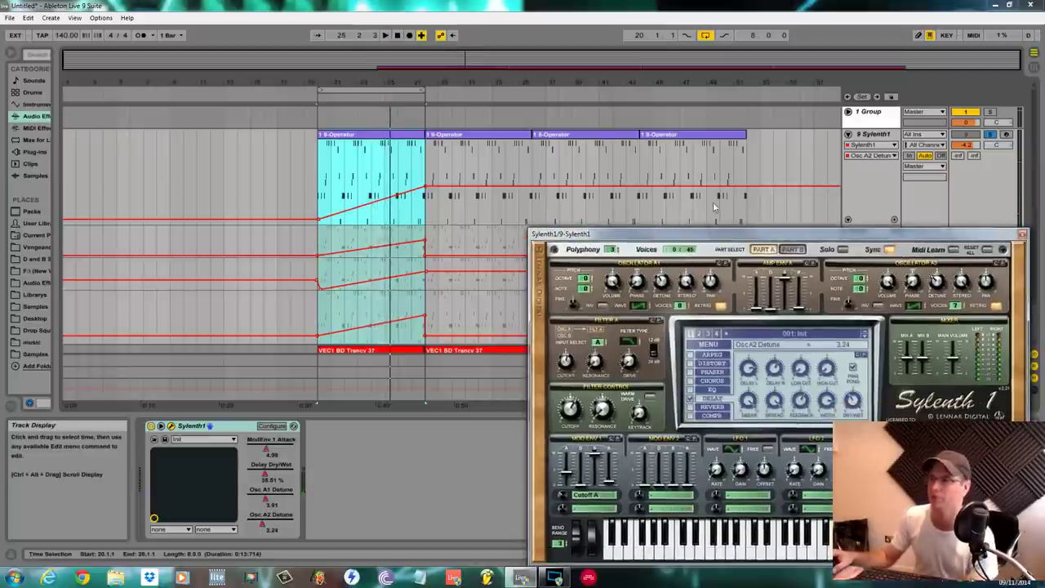
{"action": "left_click_drag", "start_coordinate": [730, 238], "coordinate": [685, 121]}
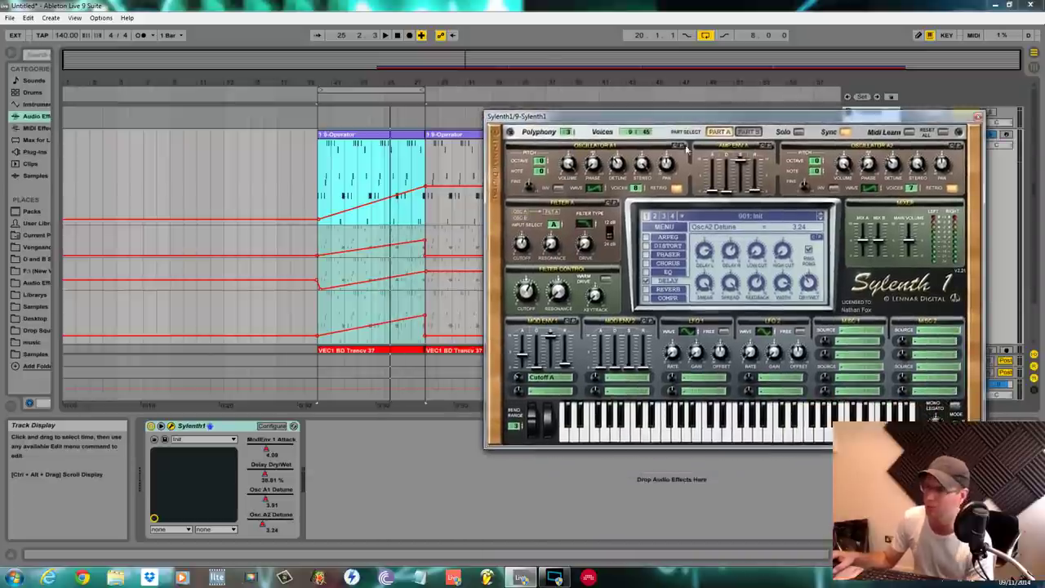
{"action": "left_click", "coordinate": [609, 380]}
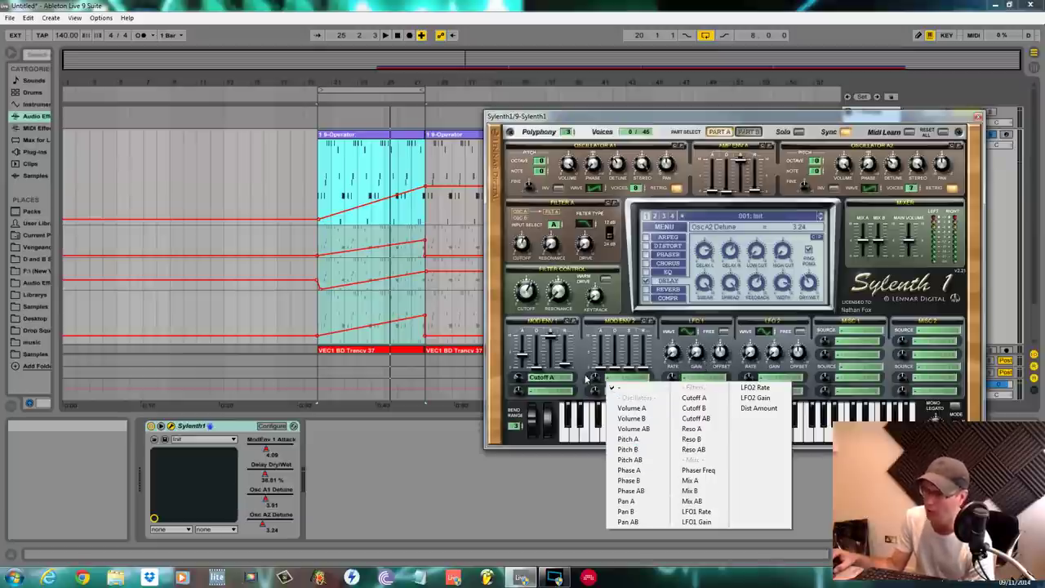
{"action": "left_click_drag", "start_coordinate": [668, 116], "coordinate": [668, 163]}
{"action": "left_click", "coordinate": [669, 264]}
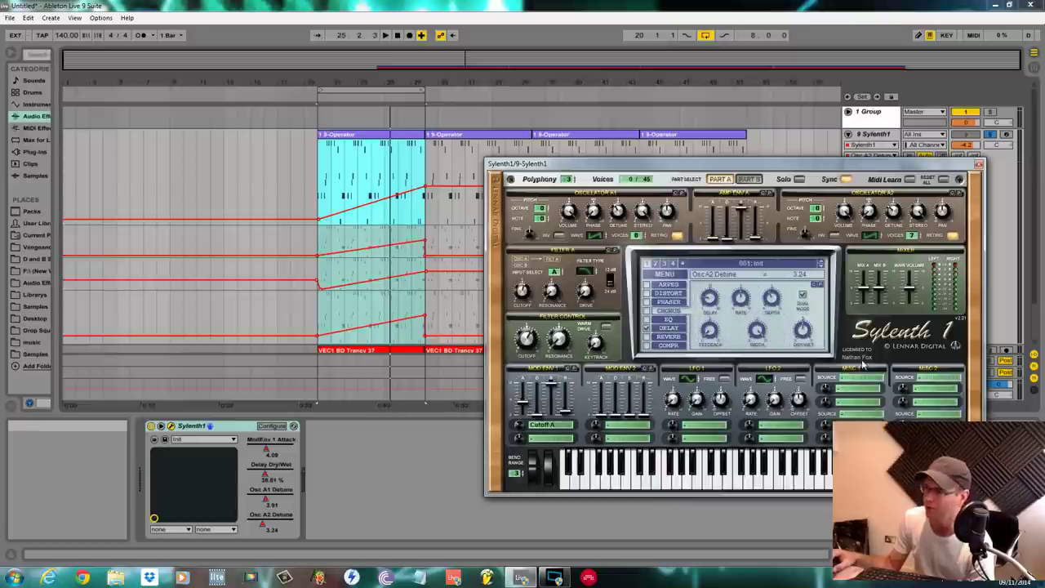
Open Sylenth1's phaser settings and set the phaser's LFO rate to 2/1T.
{"action": "left_click", "coordinate": [671, 302]}
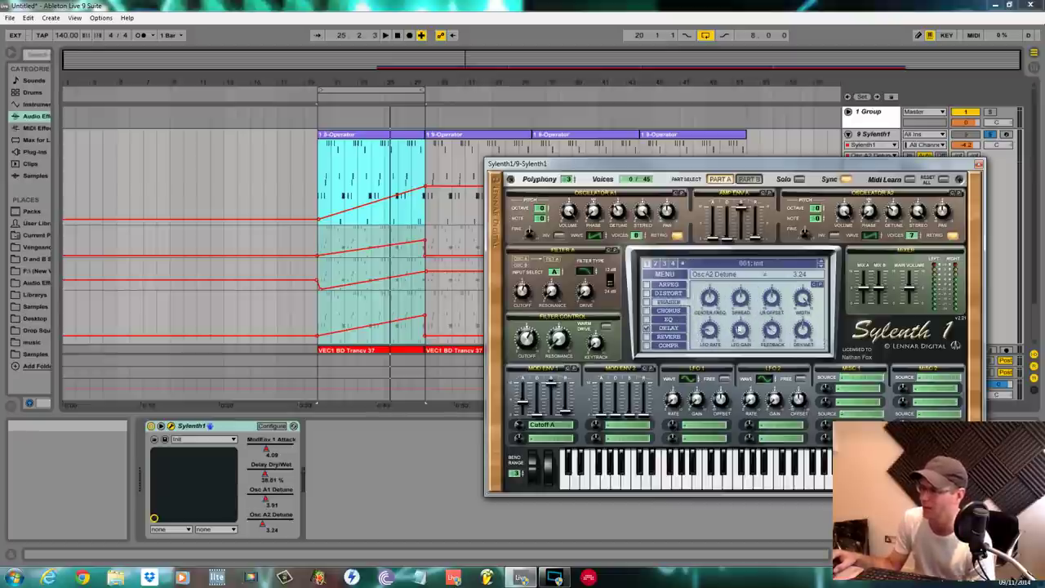
{"action": "left_click", "coordinate": [708, 330]}
{"action": "left_click_drag", "start_coordinate": [715, 323], "coordinate": [714, 329]}
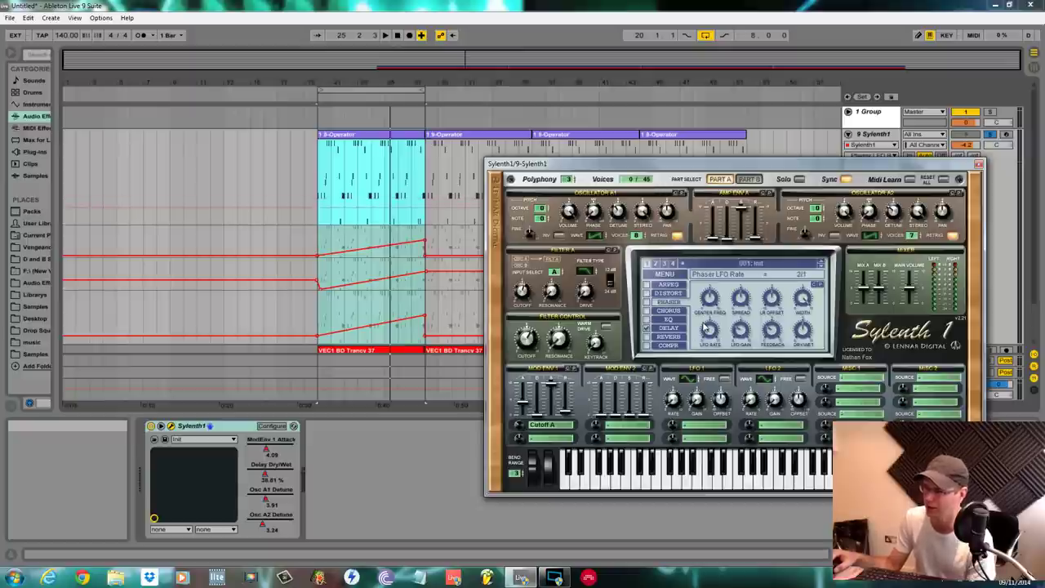
{"action": "left_click_drag", "start_coordinate": [708, 325], "coordinate": [708, 330]}
Route LFO 1's first modulation slot in Sylenth1 to Cutoff A.
{"action": "left_click_drag", "start_coordinate": [705, 167], "coordinate": [736, 240]}
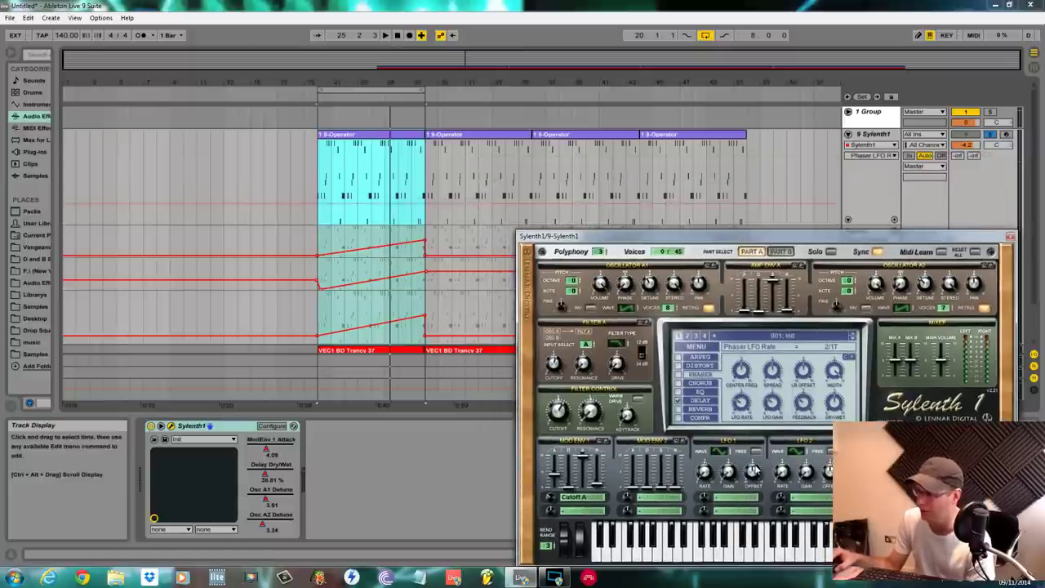
{"action": "left_click", "coordinate": [739, 498]}
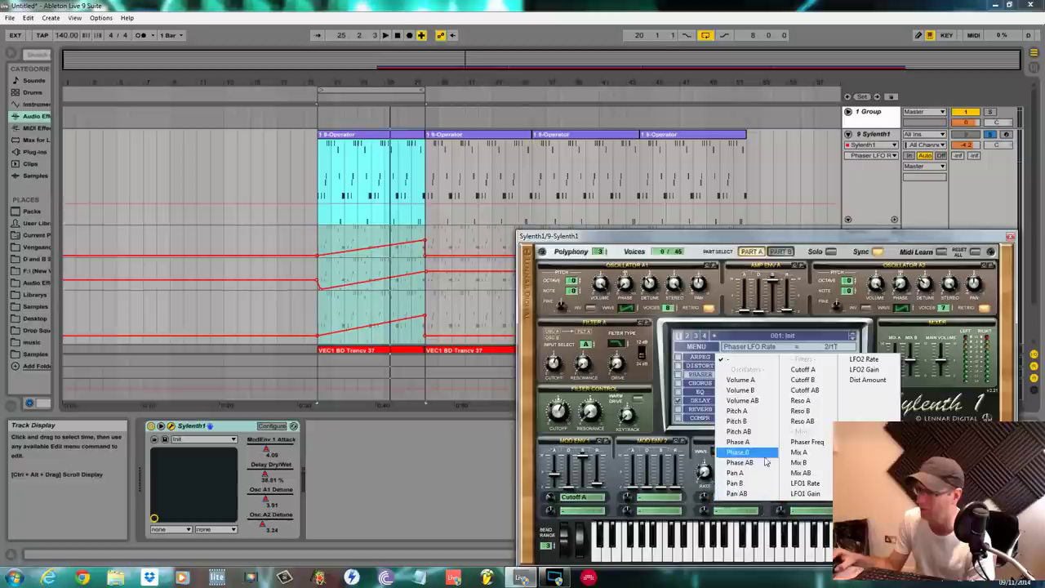
{"action": "left_click", "coordinate": [802, 369]}
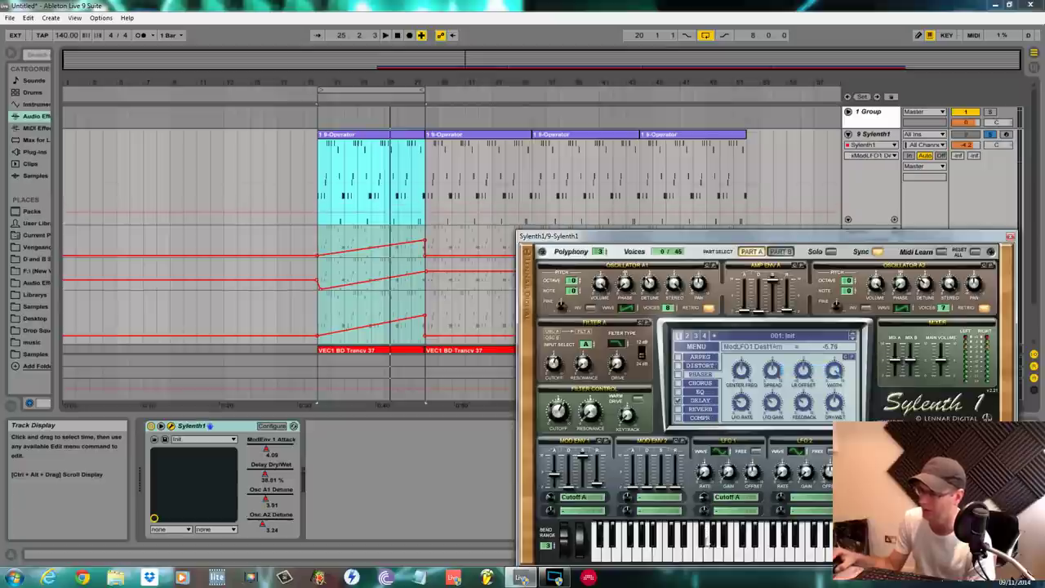
Start playback and set LFO 1's gain to about 6.57 and its rate to 1/32D.
{"action": "left_click", "coordinate": [704, 472]}
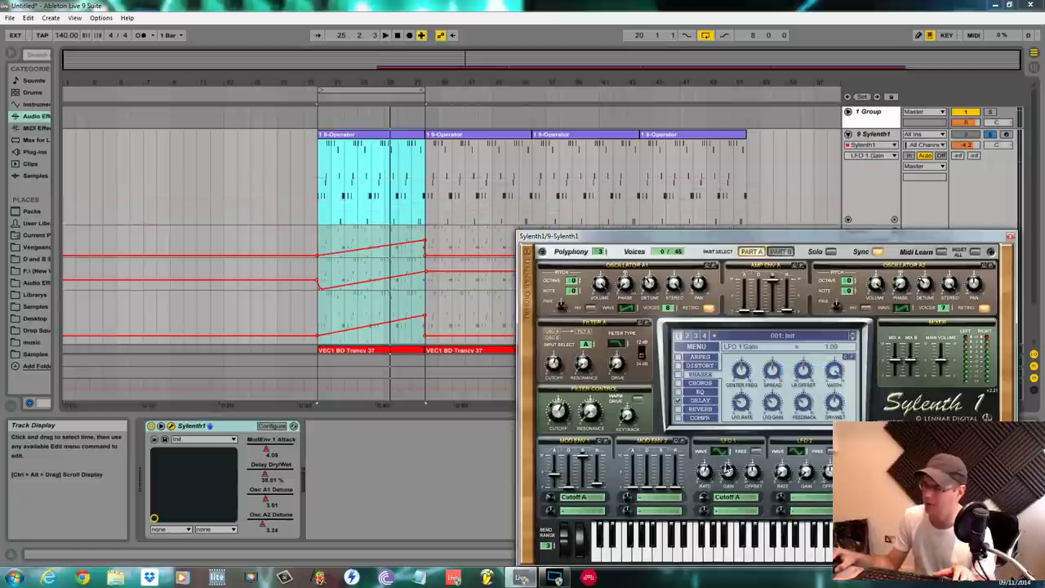
{"action": "key", "text": "space"}
{"action": "left_click_drag", "start_coordinate": [728, 469], "coordinate": [726, 396]}
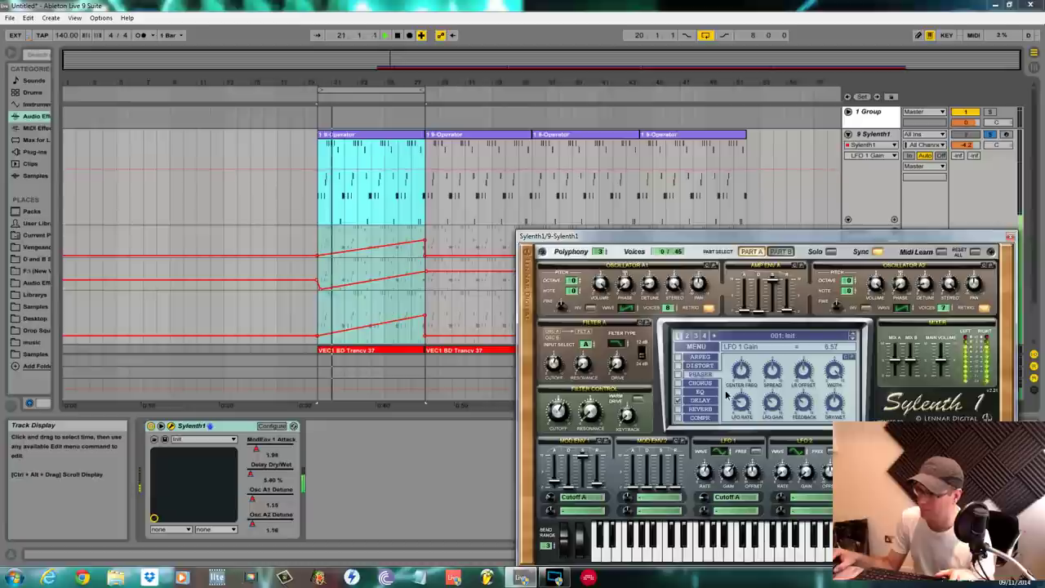
{"action": "mouse_move", "coordinate": [705, 473]}
{"action": "left_mouse_down"}
{"action": "mouse_move", "coordinate": [707, 460]}
{"action": "mouse_move", "coordinate": [704, 471]}
{"action": "left_mouse_up"}
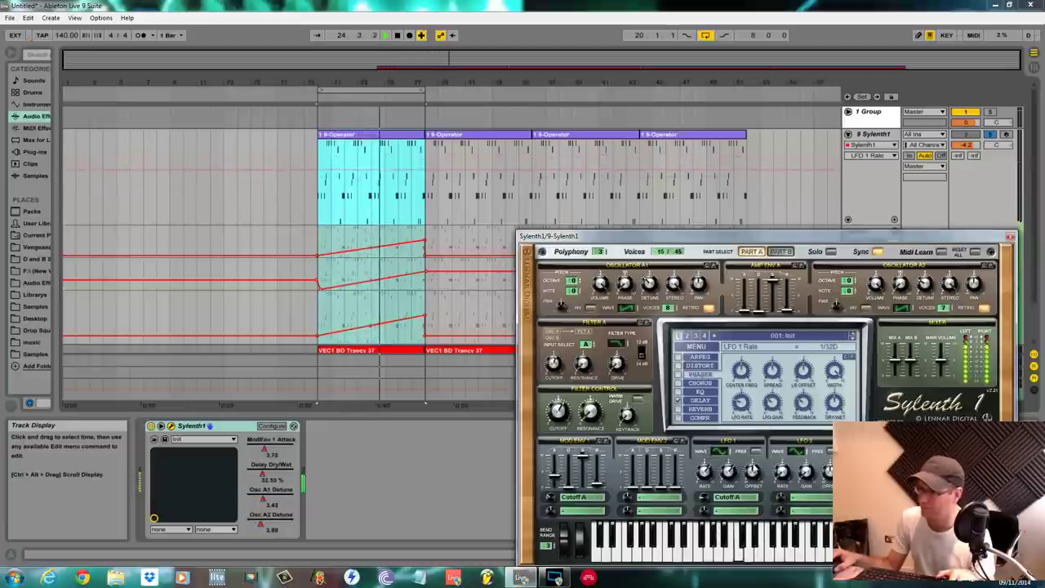
Automate Sylenth1's Phaser Dry/Wet across the first clip as a ramp rising from 0% to 50%.
{"action": "left_click", "coordinate": [837, 409]}
{"action": "left_click", "coordinate": [401, 210]}
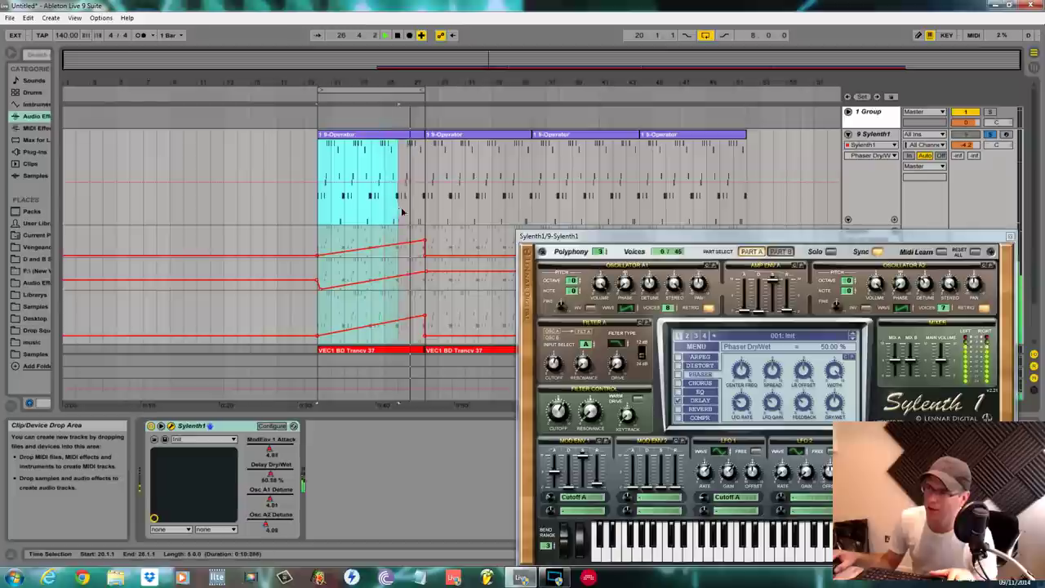
{"action": "left_click_drag", "start_coordinate": [427, 217], "coordinate": [426, 226]}
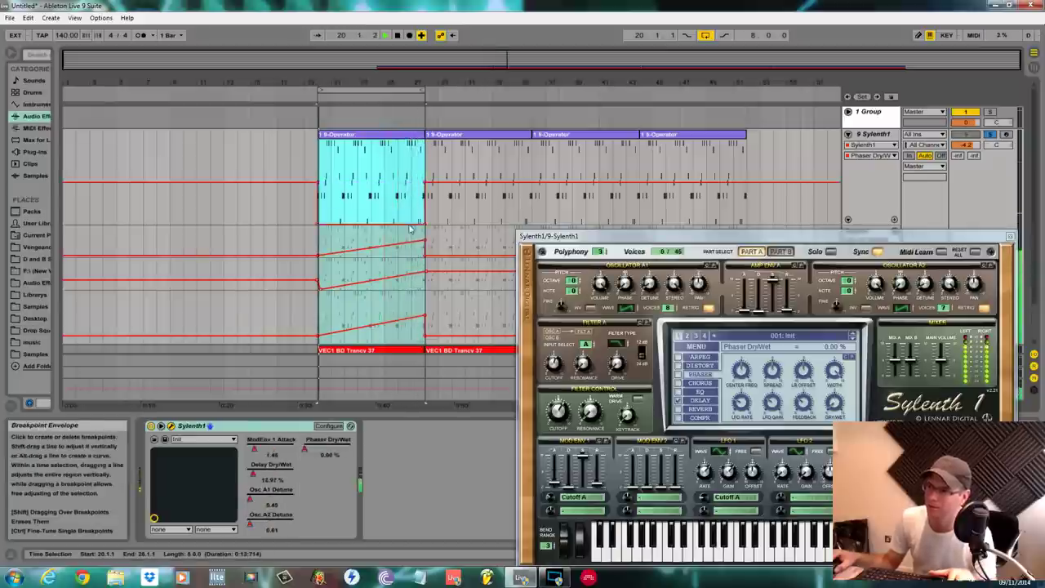
{"action": "left_click", "coordinate": [430, 219]}
{"action": "left_click", "coordinate": [425, 224]}
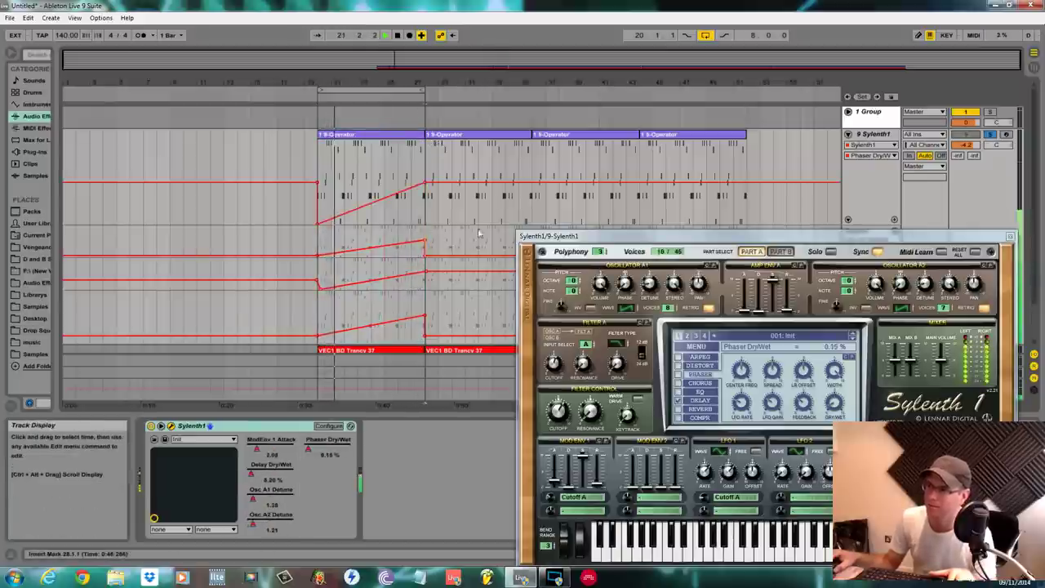
Show Phaser Dry/Wet in its own lane and duplicate the first clip's four automation ramps three times to cover the remaining clips.
{"action": "left_click_drag", "start_coordinate": [655, 242], "coordinate": [785, 423]}
{"action": "scroll", "coordinate": [850, 211], "scroll_direction": "down", "scroll_amount": 2}
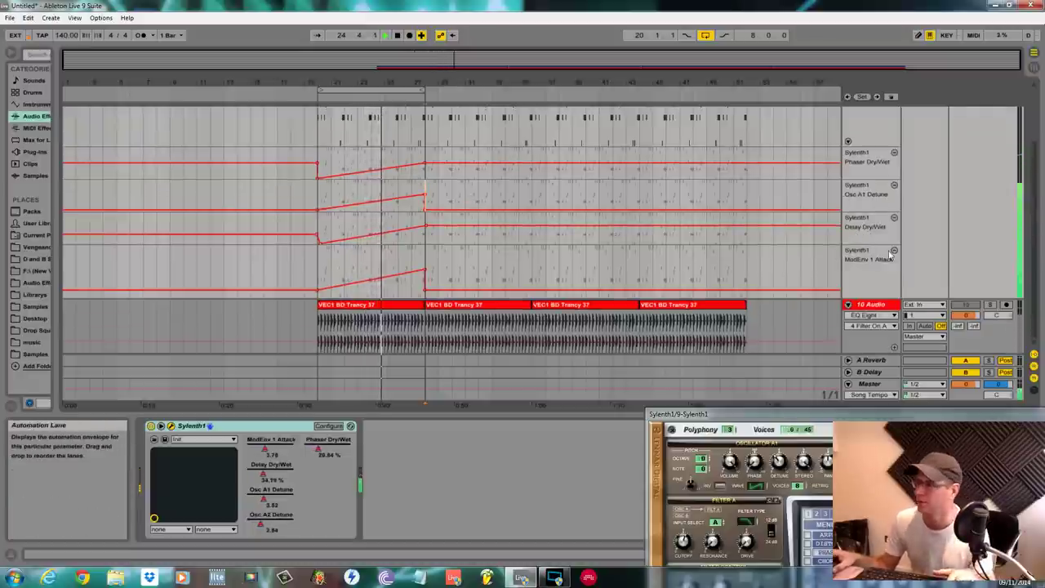
{"action": "left_click_drag", "start_coordinate": [319, 164], "coordinate": [436, 167]}
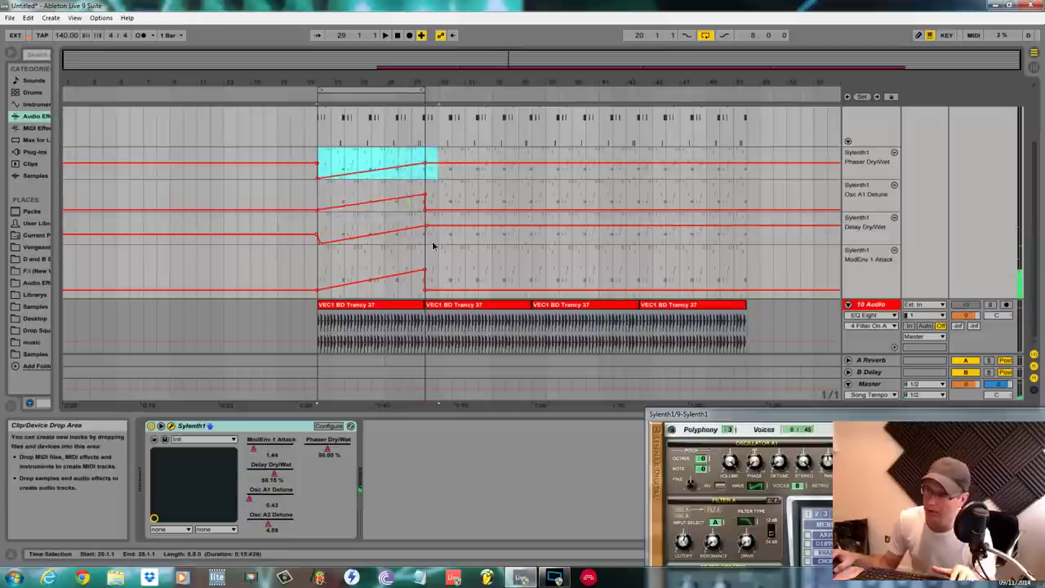
{"action": "left_click_drag", "start_coordinate": [433, 245], "coordinate": [425, 282]}
{"action": "key", "text": "ctrl+d"}
{"action": "key", "text": "ctrl+d"}
{"action": "key", "text": "ctrl+d"}
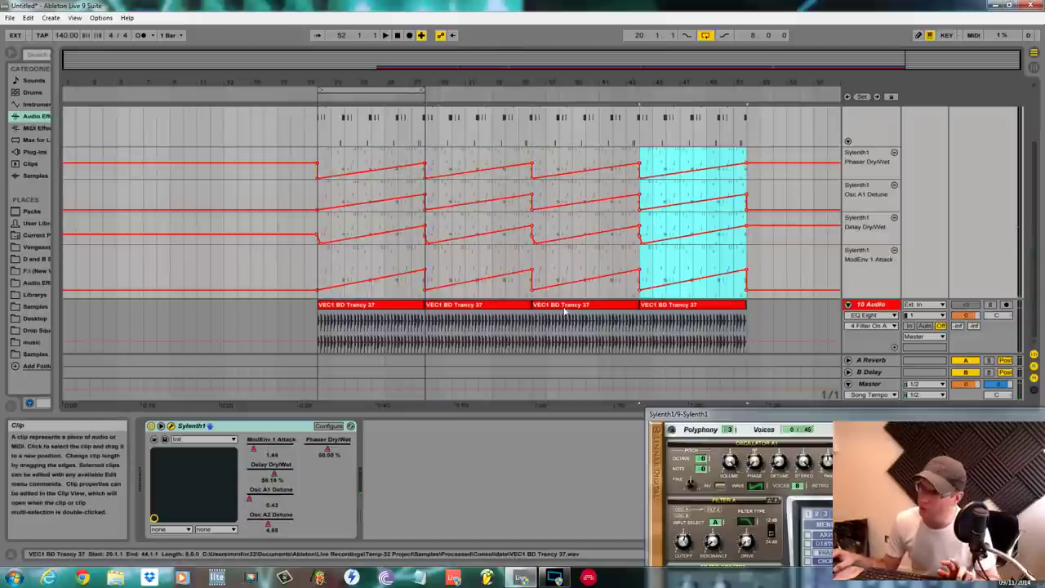
Play the last section while adjusting LFO 1's rate and raising its gain to 7.52.
{"action": "key", "text": "space"}
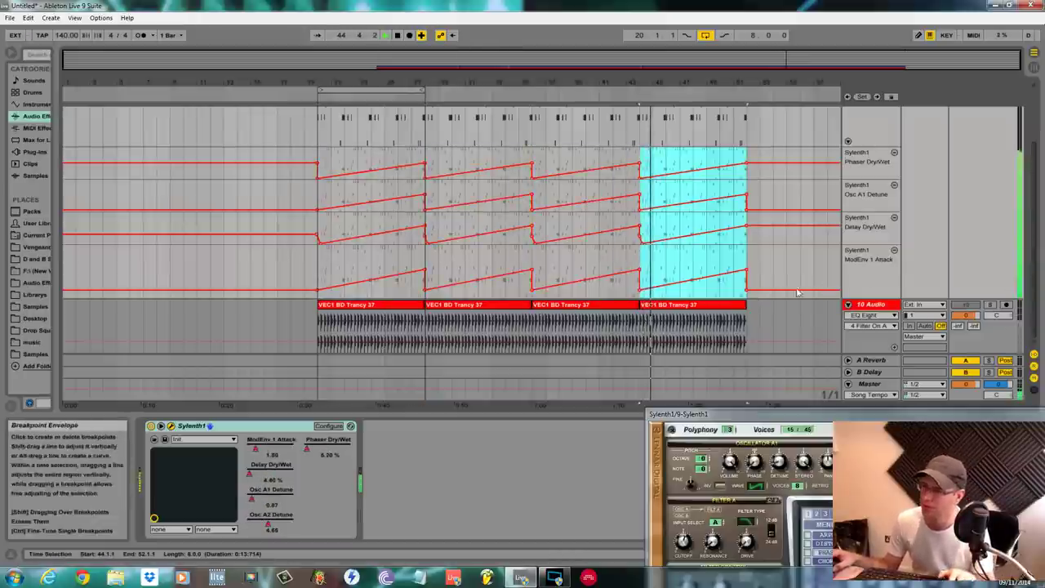
{"action": "scroll", "coordinate": [803, 277], "scroll_direction": "up", "scroll_amount": 3}
{"action": "scroll", "coordinate": [804, 264], "scroll_direction": "down", "scroll_amount": 2}
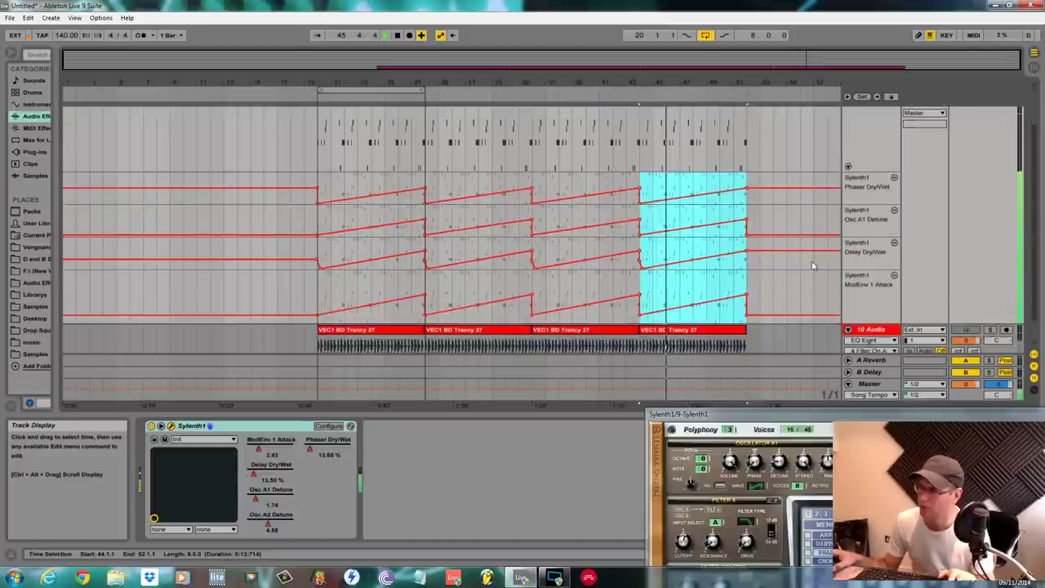
{"action": "left_click_drag", "start_coordinate": [810, 418], "coordinate": [274, 129]}
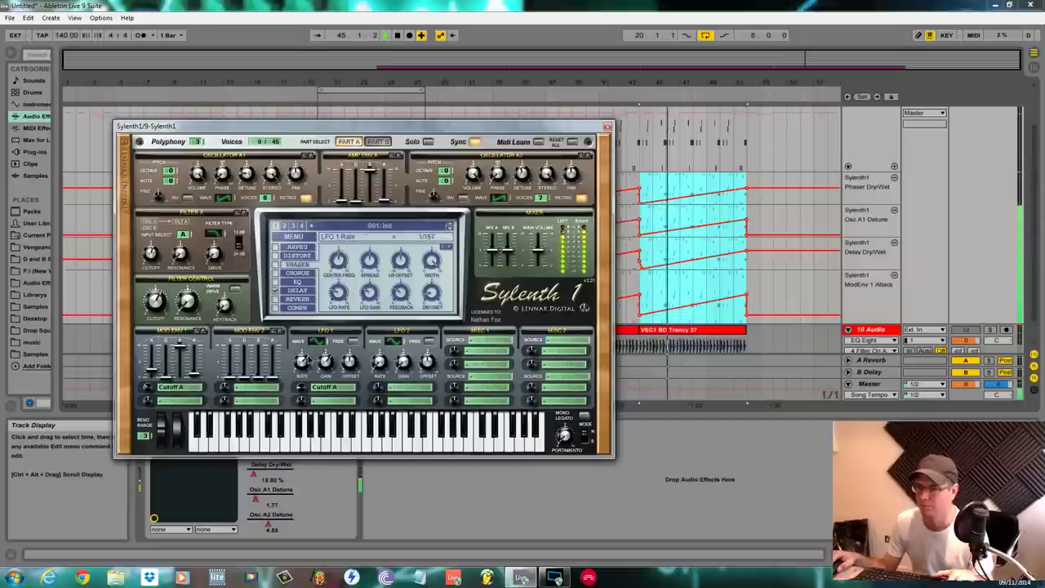
{"action": "left_click_drag", "start_coordinate": [307, 360], "coordinate": [307, 367]}
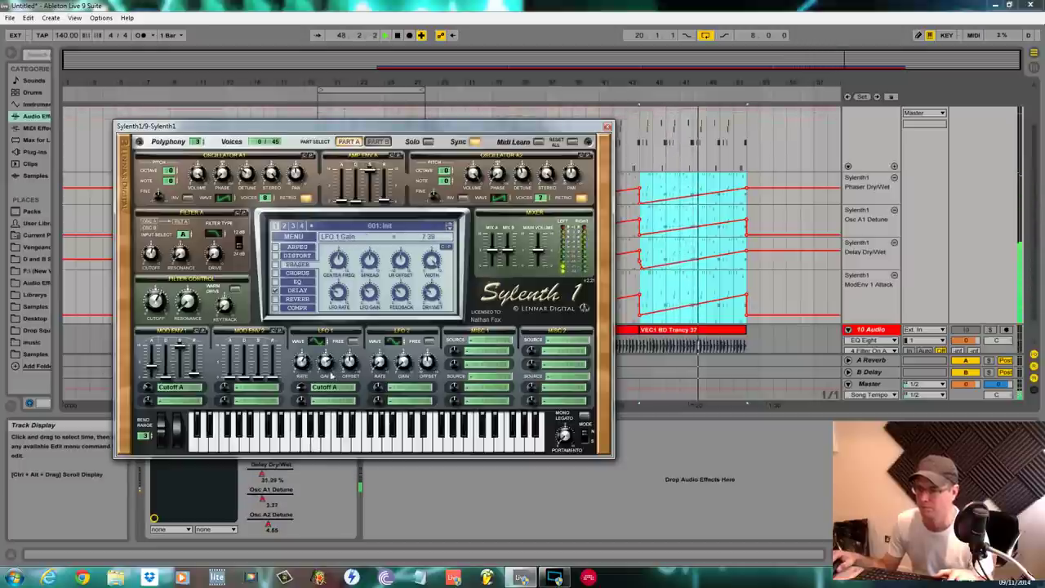
{"action": "left_click_drag", "start_coordinate": [331, 373], "coordinate": [331, 370]}
{"action": "left_click_drag", "start_coordinate": [446, 126], "coordinate": [525, 426]}
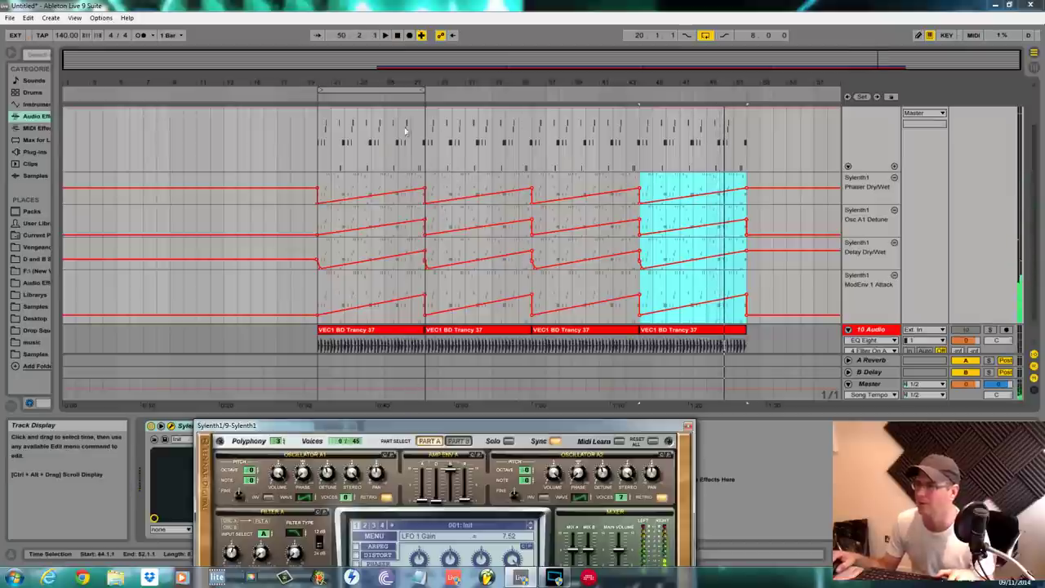
Create an LFO 1 Gain automation ramp rising from zero to 7.52 between bars 20 and 22.
{"action": "left_click", "coordinate": [987, 199]}
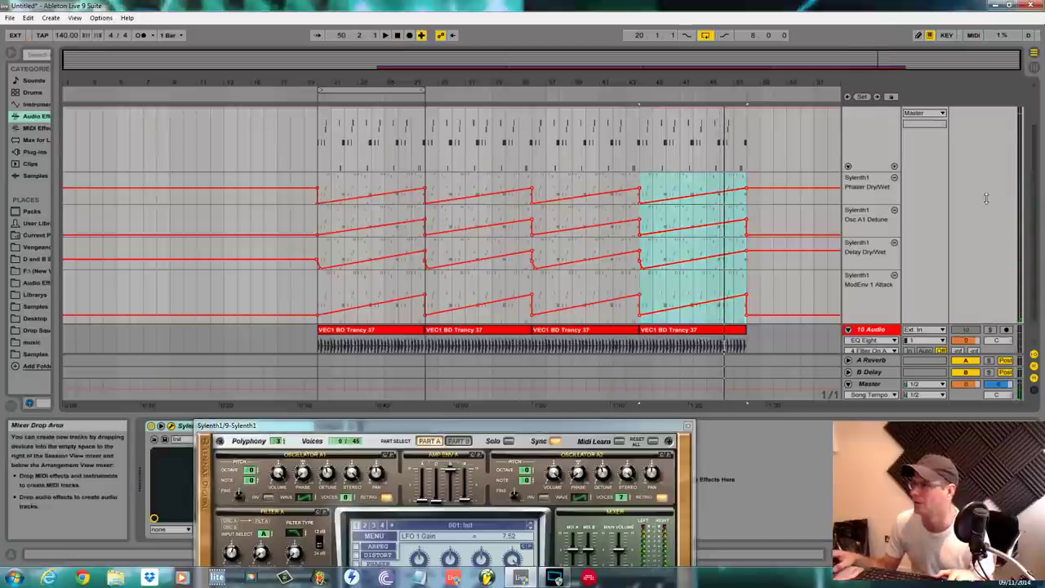
{"action": "scroll", "coordinate": [986, 199], "scroll_direction": "up", "scroll_amount": 2}
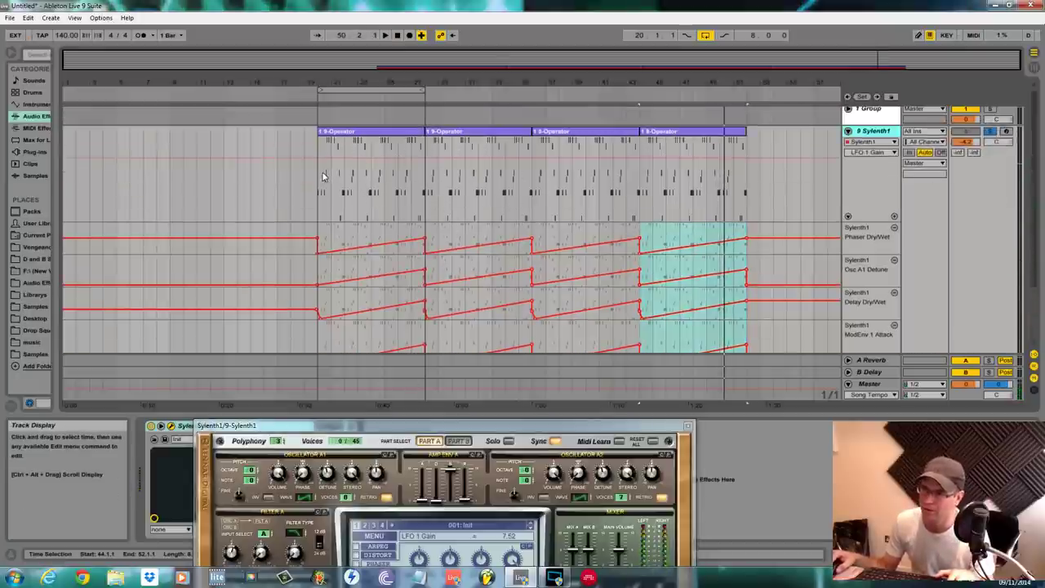
{"action": "left_click_drag", "start_coordinate": [320, 175], "coordinate": [344, 170]}
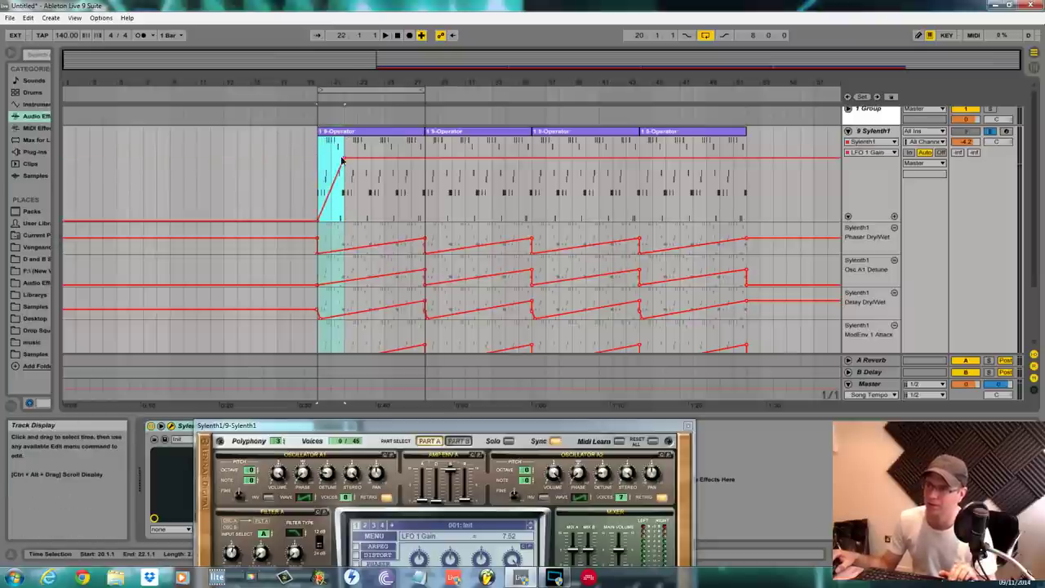
Duplicate the two-bar LFO 1 Gain ramp repeatedly until it fills all four clips up to bar 52.
{"action": "key", "text": "ctrl+d"}
{"action": "key", "text": "ctrl+d"}
{"action": "key", "text": "ctrl+d"}
{"action": "key", "text": "ctrl+d"}
{"action": "key", "text": "ctrl+d"}
{"action": "key", "text": "ctrl+d"}
{"action": "key", "text": "ctrl+d"}
{"action": "key", "text": "ctrl+d"}
{"action": "key", "text": "ctrl+d"}
{"action": "key", "text": "ctrl+d"}
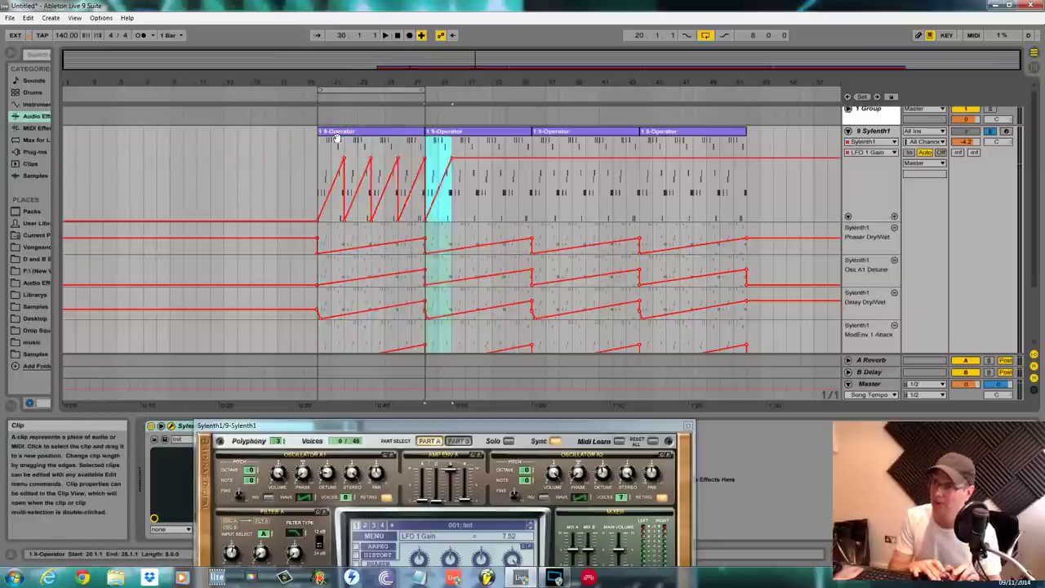
{"action": "key", "text": "ctrl+d"}
{"action": "key", "text": "ctrl+d"}
{"action": "key", "text": "ctrl+d"}
{"action": "key", "text": "ctrl+d"}
{"action": "key", "text": "ctrl+d"}
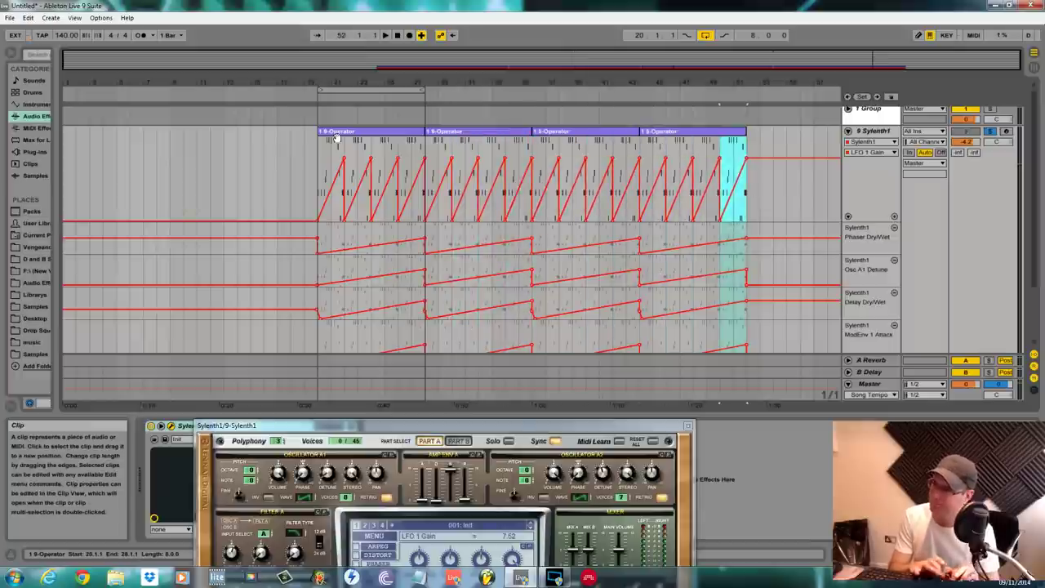
Play the arrangement from bar 20 and raise the Sylenth1 track's volume to about -1.5 dB.
{"action": "key", "text": "space"}
{"action": "left_click", "coordinate": [319, 176]}
{"action": "key", "text": "space"}
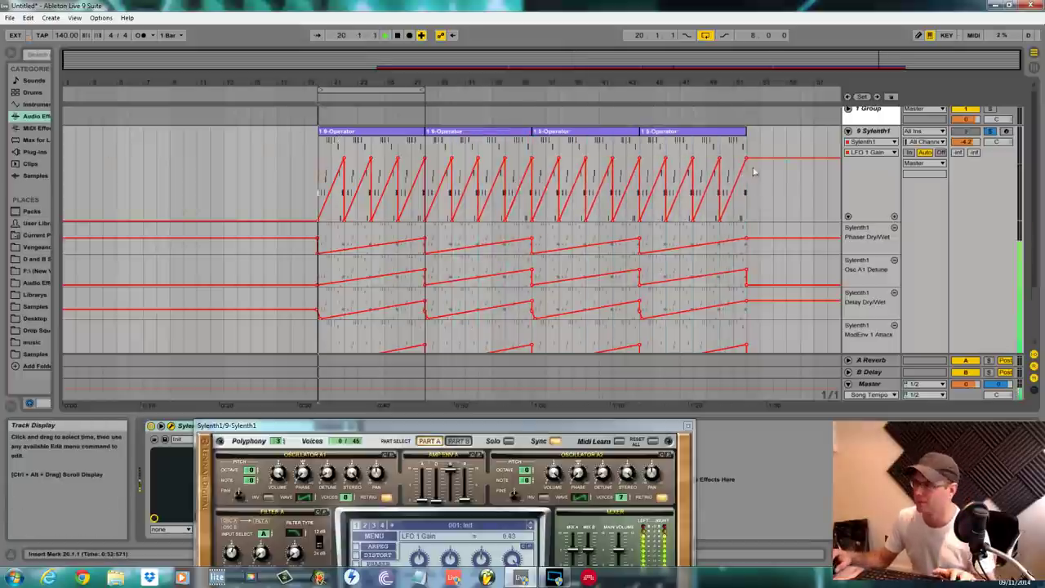
{"action": "left_click", "coordinate": [968, 141]}
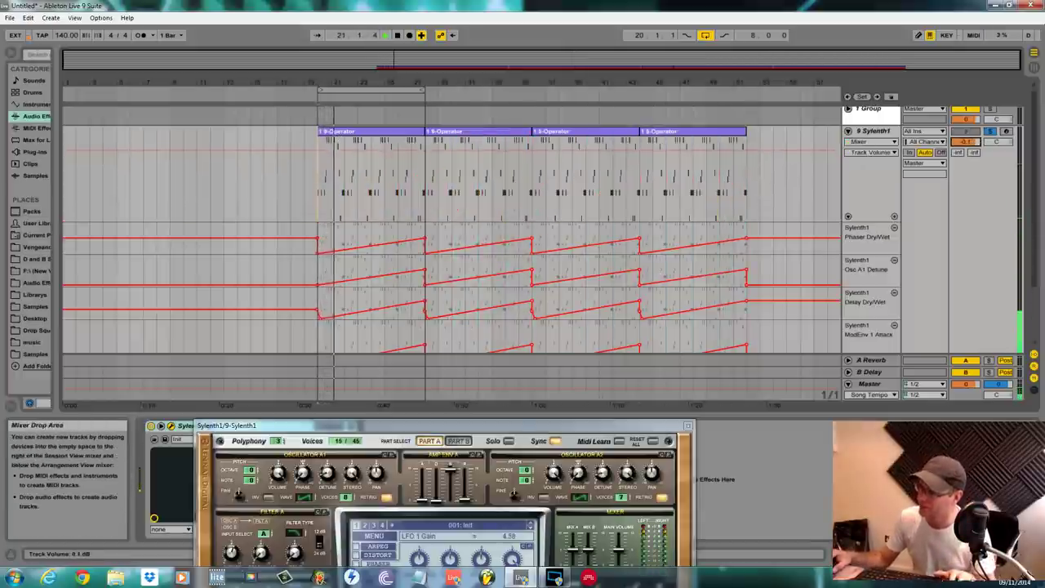
In Sylenth1's Part B, set oscillator B2 to 5 voices with a 61.43-degree phase and oscillator B1 to 3 voices.
{"action": "left_click_drag", "start_coordinate": [327, 425], "coordinate": [466, 266]}
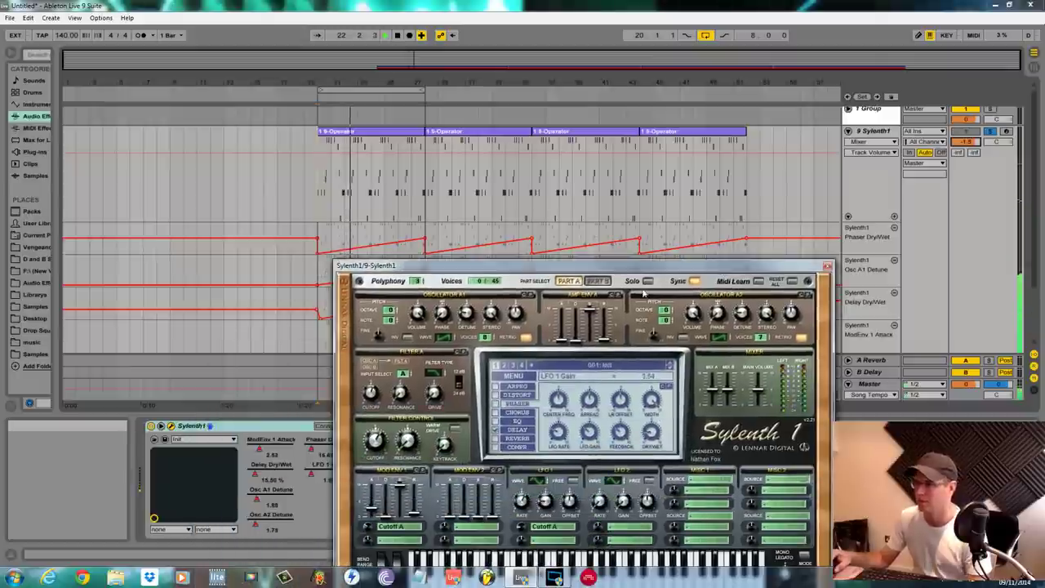
{"action": "left_click", "coordinate": [597, 281]}
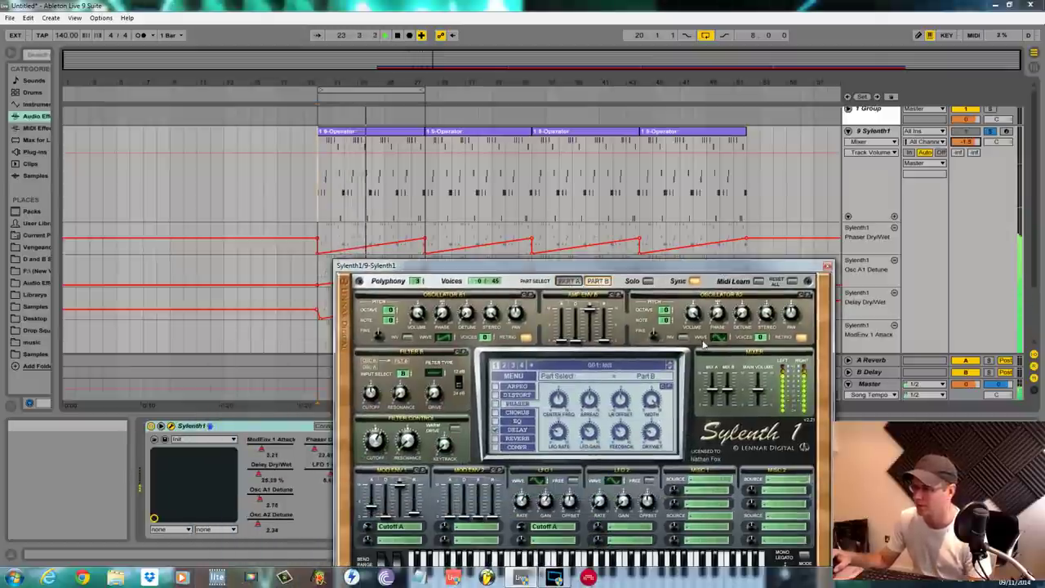
{"action": "left_click_drag", "start_coordinate": [760, 336], "coordinate": [720, 299]}
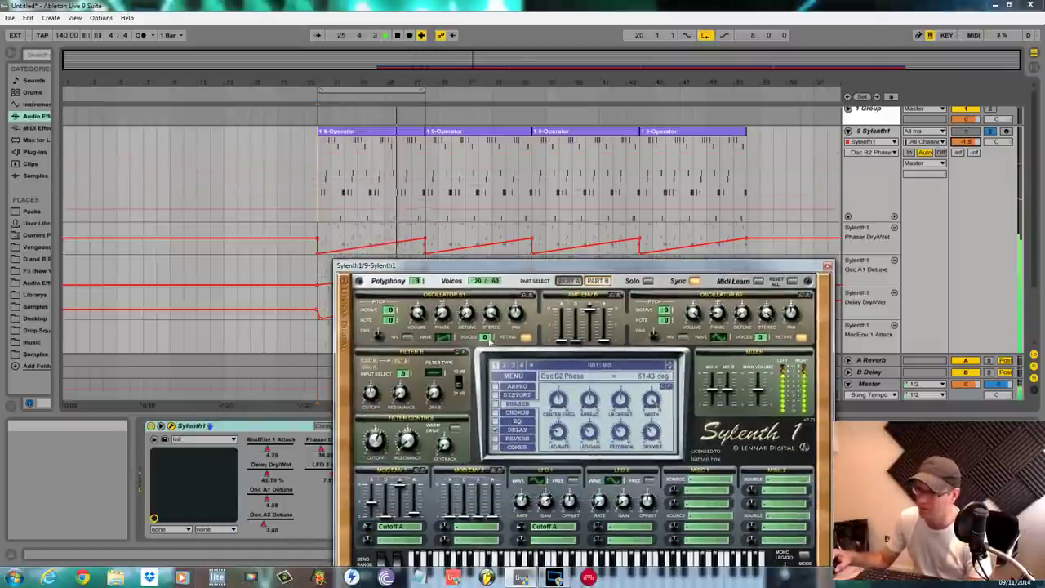
{"action": "left_click_drag", "start_coordinate": [490, 341], "coordinate": [473, 323]}
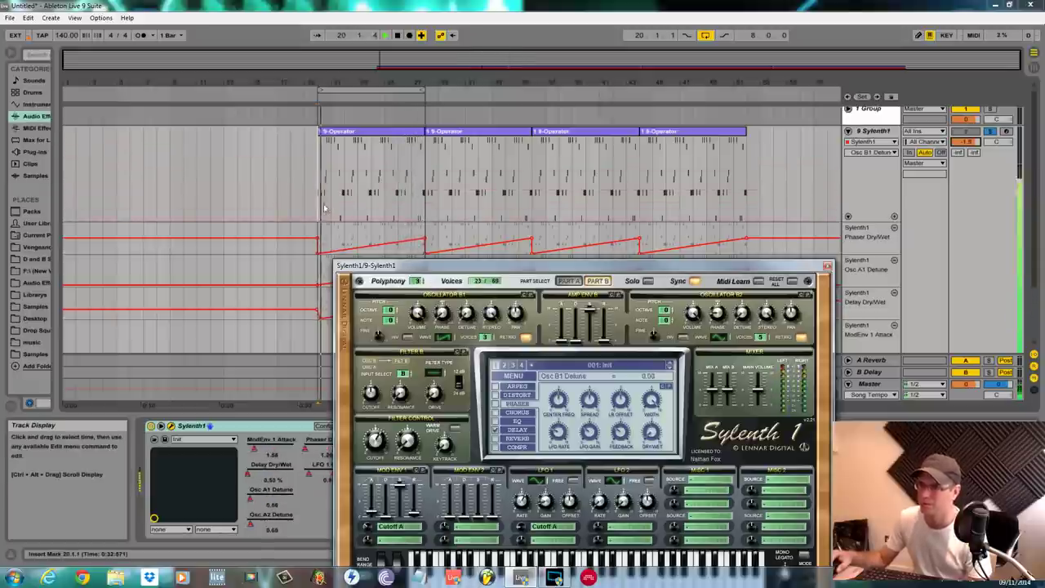
Automate the first clip's Osc B1 Detune falling from about 0.44 to zero and Osc B2 Detune rising from zero to about 0.51.
{"action": "left_click_drag", "start_coordinate": [320, 206], "coordinate": [423, 217]}
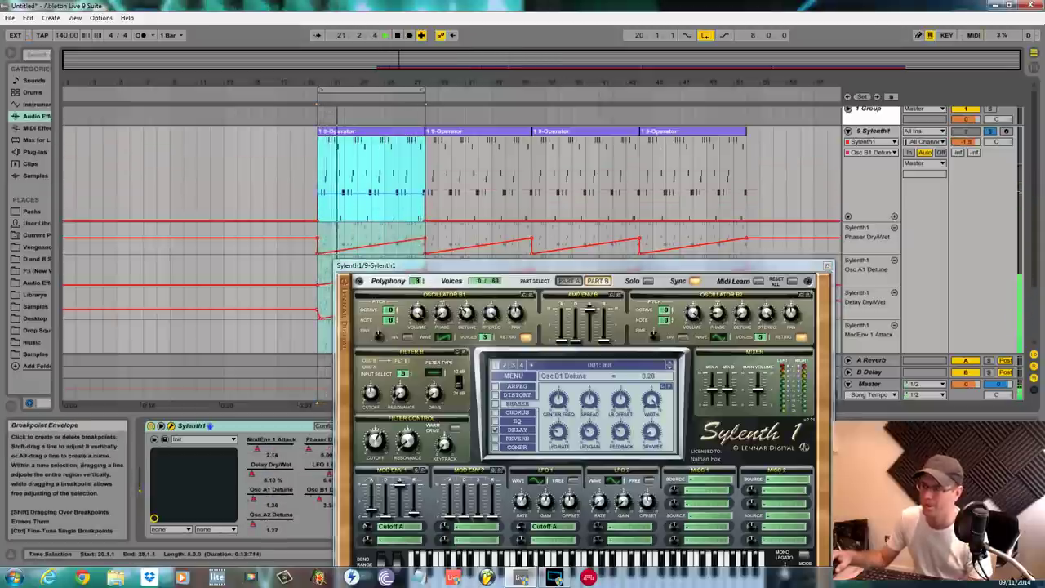
{"action": "left_click", "coordinate": [426, 185]}
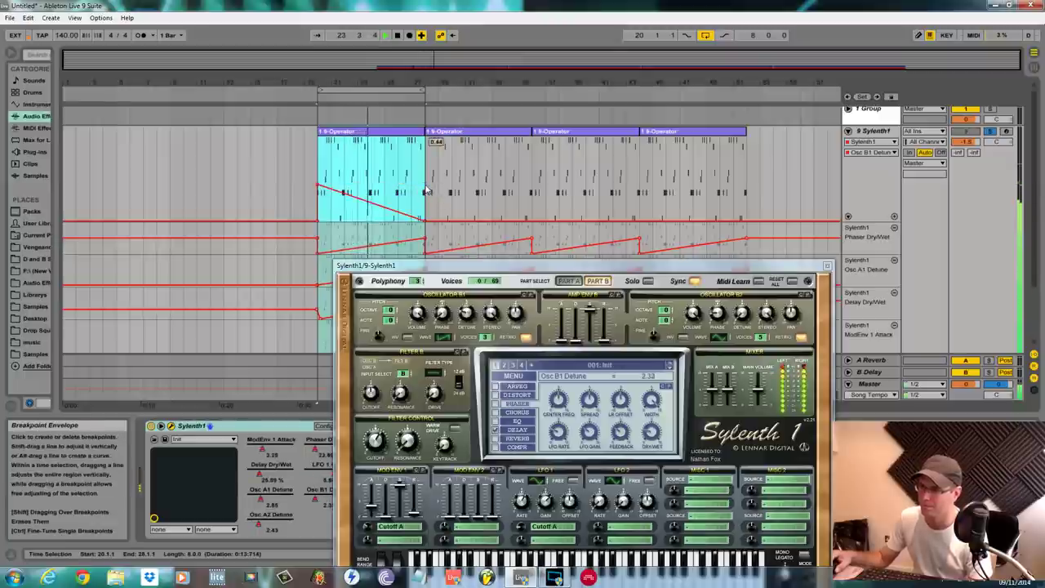
{"action": "left_click", "coordinate": [742, 314]}
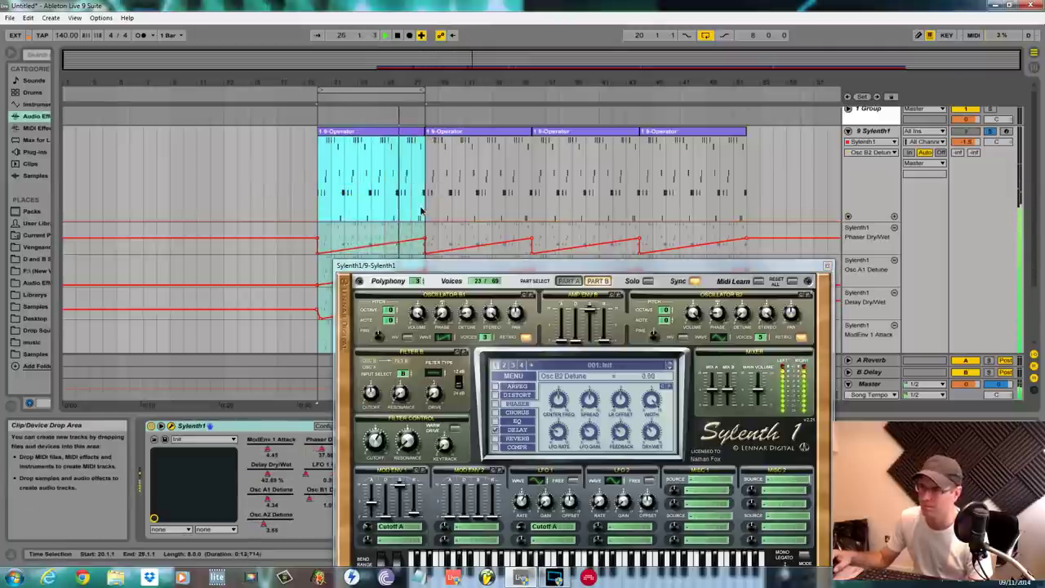
{"action": "left_click_drag", "start_coordinate": [422, 219], "coordinate": [428, 178]}
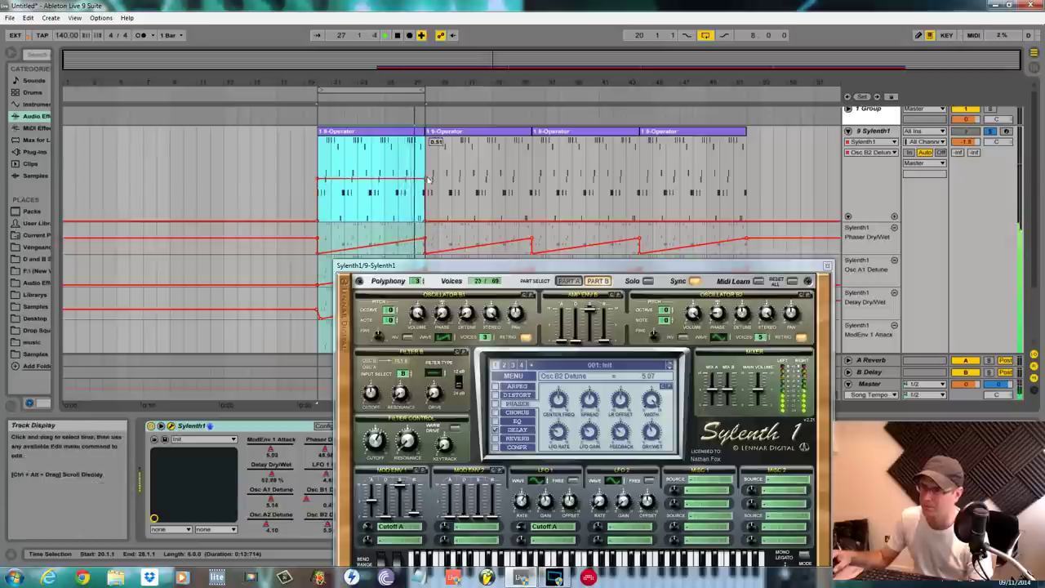
{"action": "left_click", "coordinate": [318, 179]}
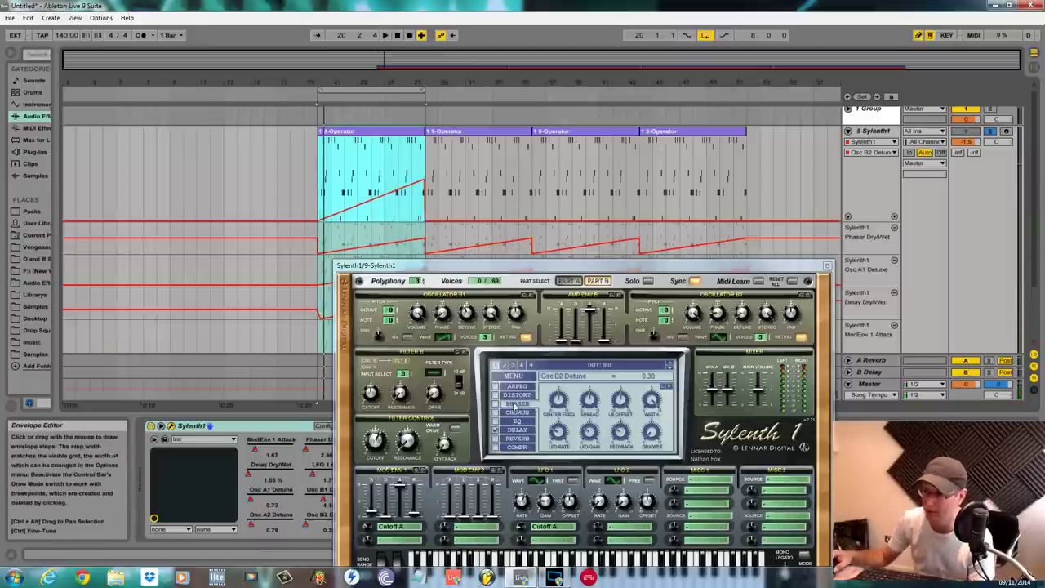
Move the Sylenth1 window out of the way and review the track's stacked automation lanes.
{"action": "left_click_drag", "start_coordinate": [772, 274], "coordinate": [809, 537]}
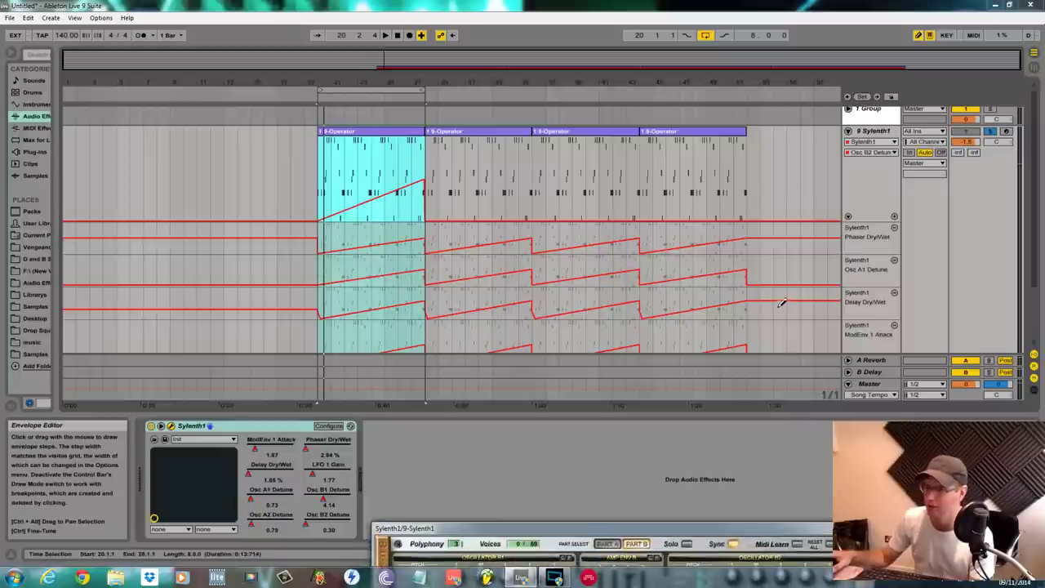
{"action": "scroll", "coordinate": [1034, 143], "scroll_direction": "down", "scroll_amount": 2}
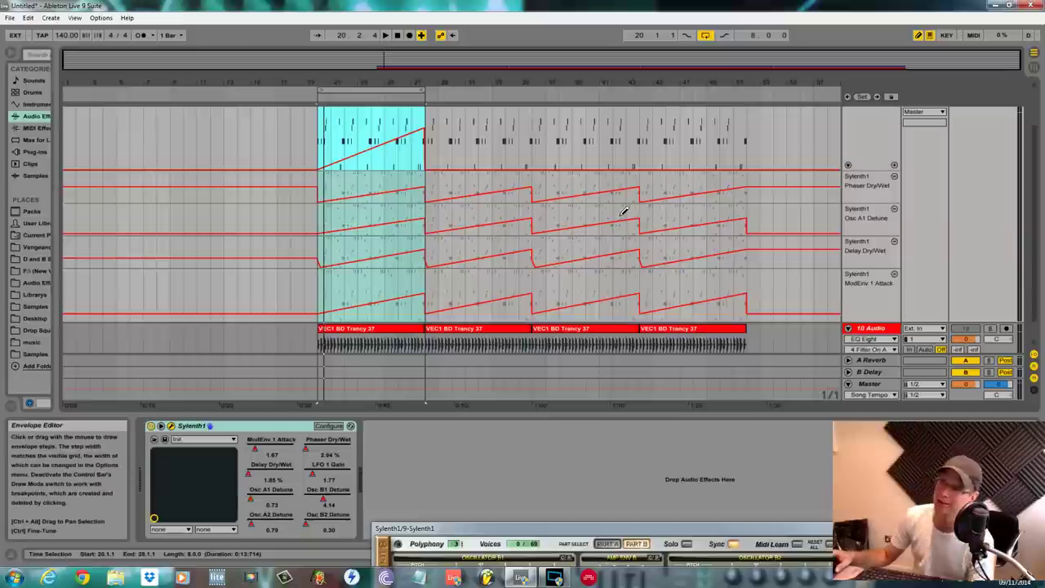
{"action": "scroll", "coordinate": [614, 245], "scroll_direction": "up", "scroll_amount": 1}
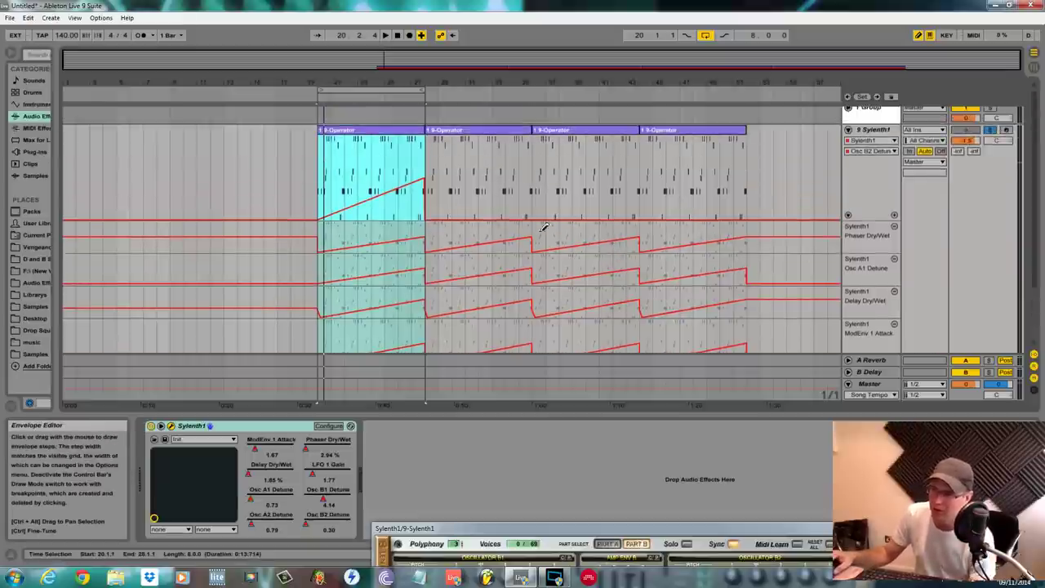
{"action": "scroll", "coordinate": [540, 232], "scroll_direction": "down", "scroll_amount": 1}
{"action": "scroll", "coordinate": [654, 274], "scroll_direction": "up", "scroll_amount": 1}
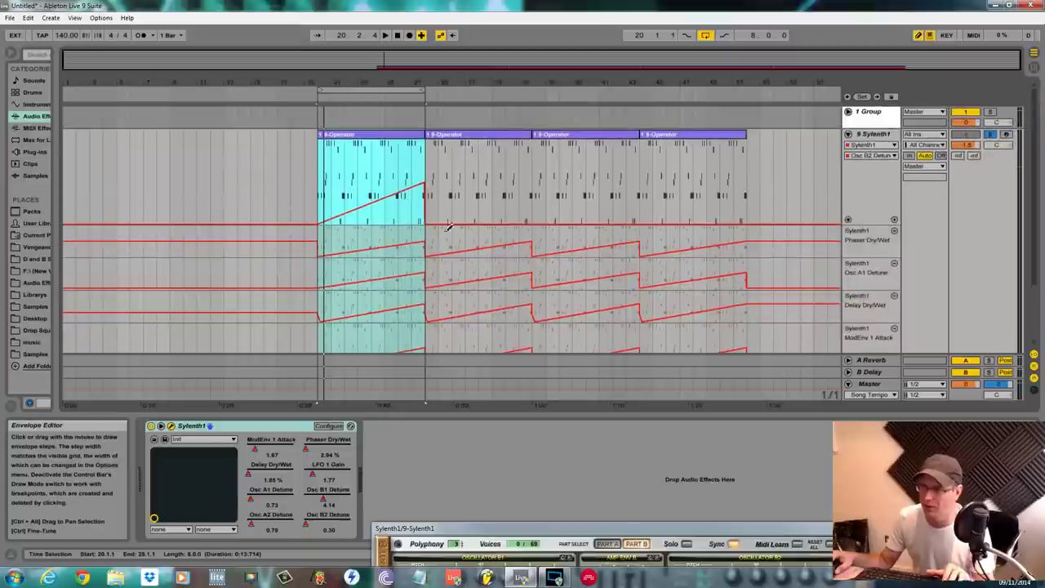
{"action": "scroll", "coordinate": [679, 227], "scroll_direction": "down", "scroll_amount": 1}
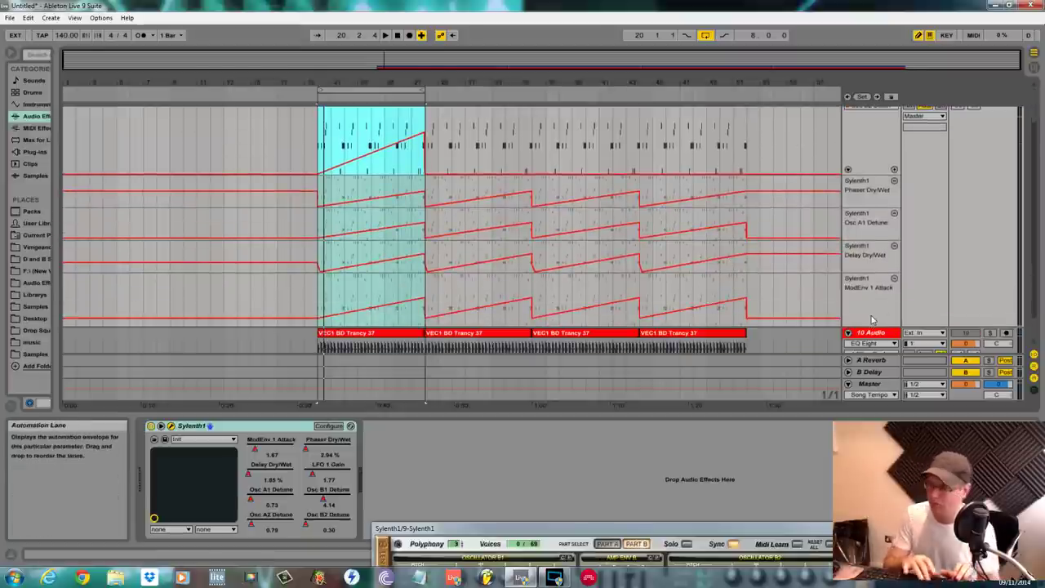
Insert an audio track below the Sylenth1 track, set its input to Resampling and arm it for recording.
{"action": "key", "text": "Down"}
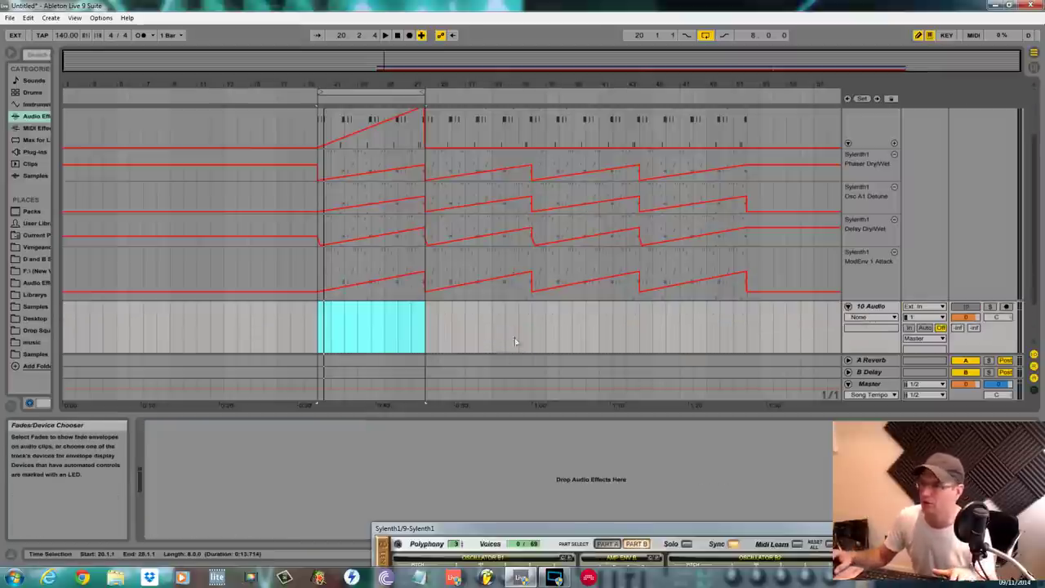
{"action": "left_click", "coordinate": [923, 307]}
{"action": "left_click", "coordinate": [939, 360]}
{"action": "scroll", "coordinate": [986, 196], "scroll_direction": "up", "scroll_amount": 2}
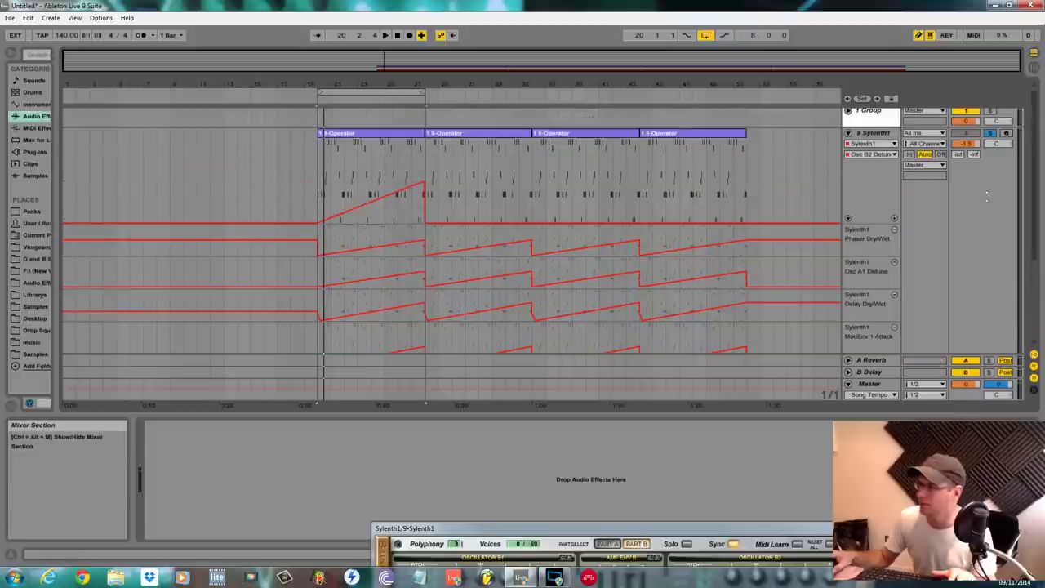
{"action": "scroll", "coordinate": [971, 226], "scroll_direction": "down", "scroll_amount": 2}
{"action": "left_click", "coordinate": [1007, 294]}
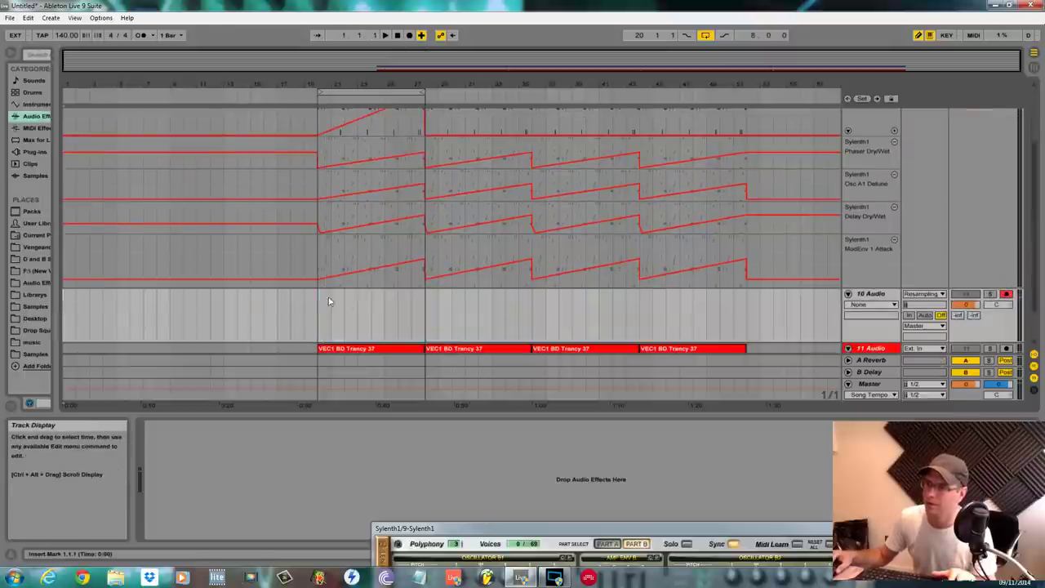
Record the soloed Sylenth1 part onto the resampling audio track from bar 20 to about bar 28.
{"action": "left_click", "coordinate": [409, 35]}
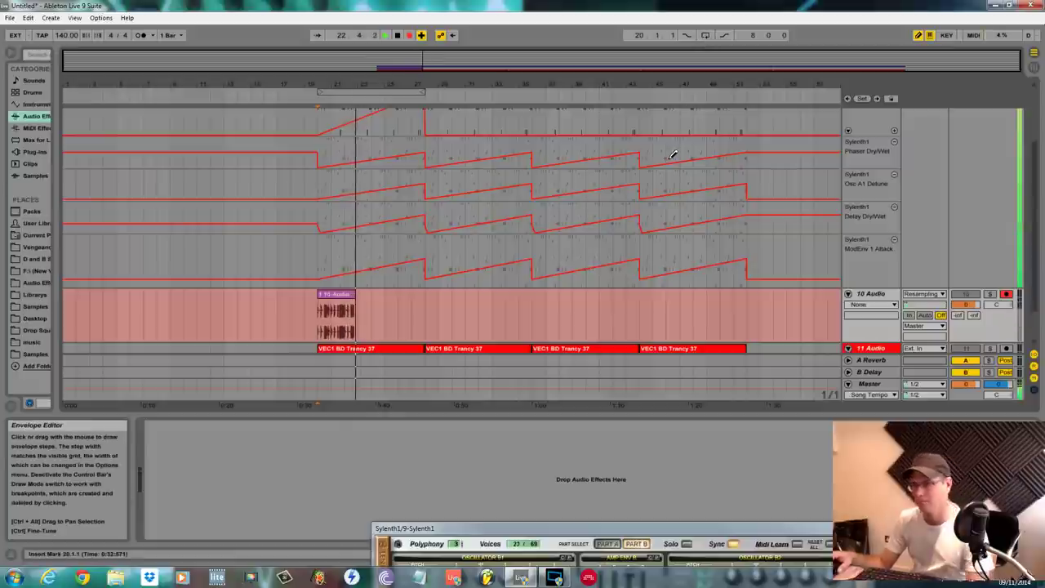
{"action": "scroll", "coordinate": [637, 238], "scroll_direction": "up", "scroll_amount": 4}
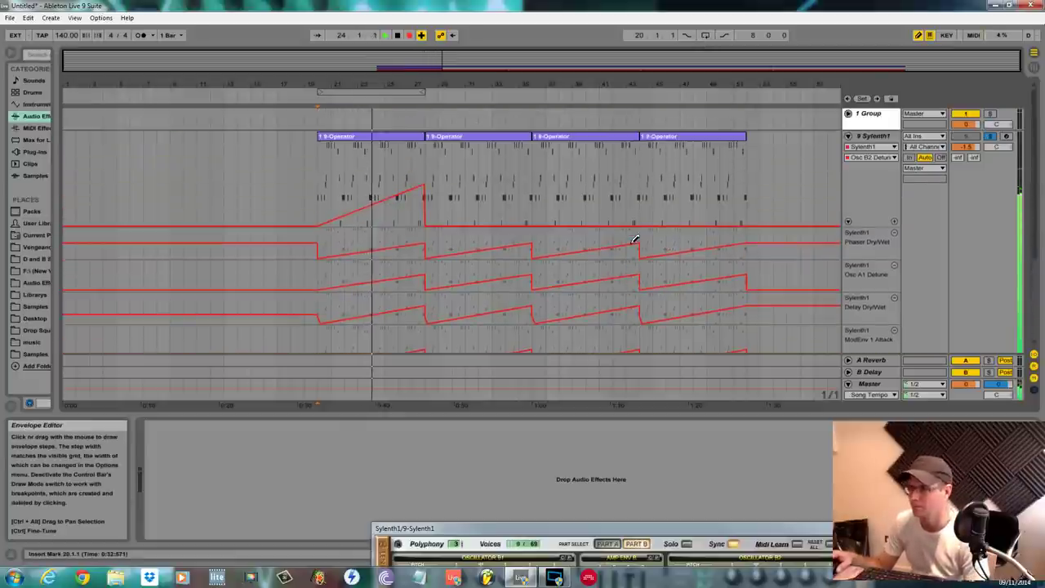
{"action": "scroll", "coordinate": [636, 245], "scroll_direction": "down", "scroll_amount": 4}
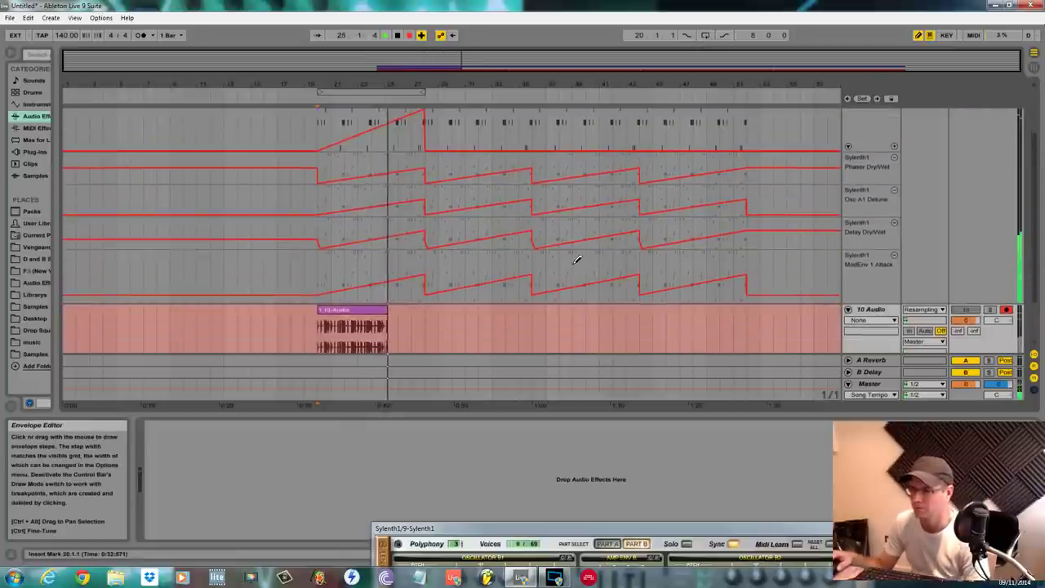
{"action": "scroll", "coordinate": [577, 260], "scroll_direction": "down", "scroll_amount": 2}
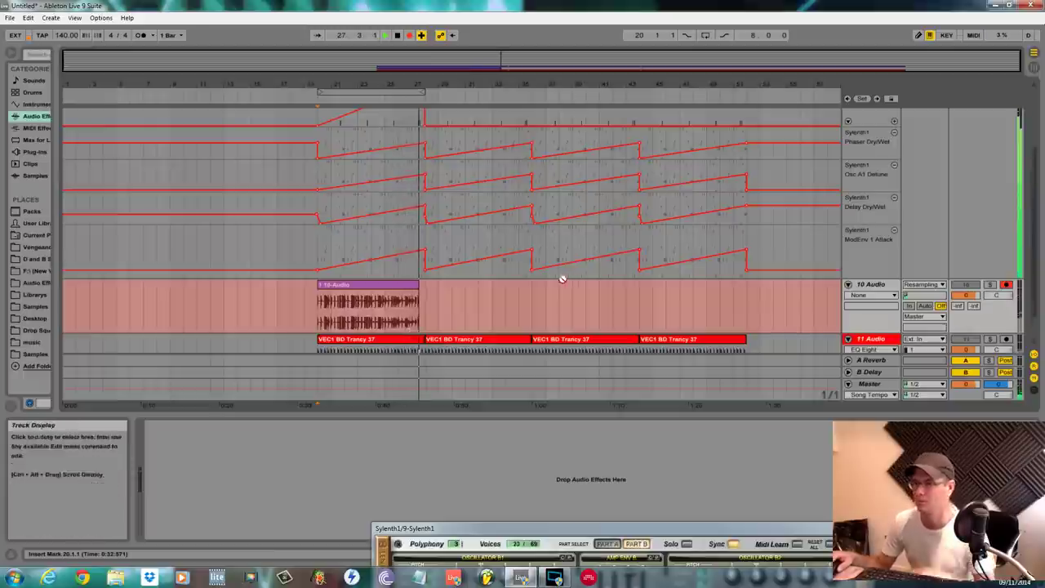
{"action": "scroll", "coordinate": [739, 288], "scroll_direction": "up", "scroll_amount": 3}
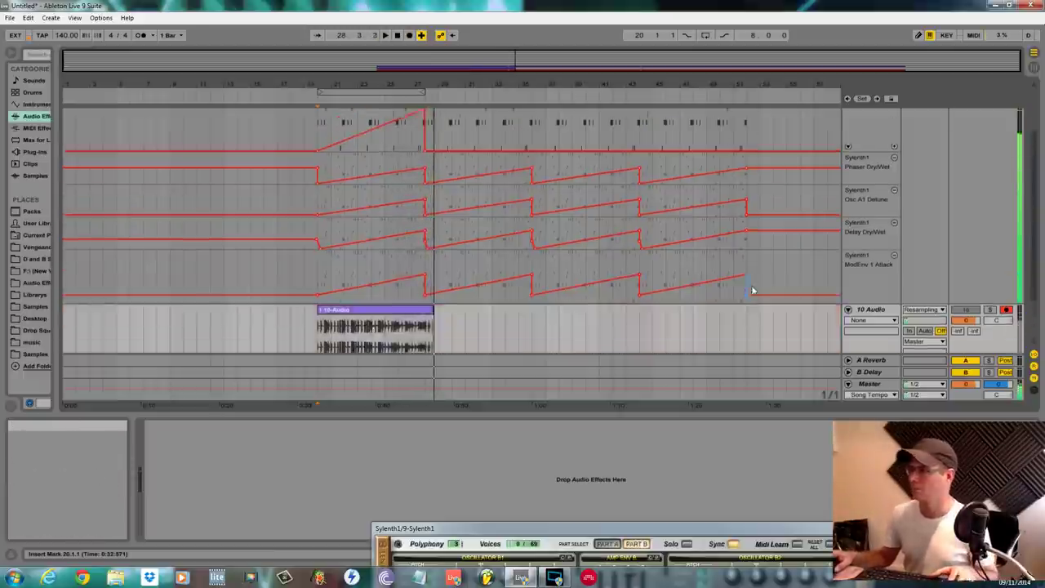
{"action": "scroll", "coordinate": [919, 145], "scroll_direction": "up", "scroll_amount": 1}
{"action": "scroll", "coordinate": [858, 283], "scroll_direction": "down", "scroll_amount": 5}
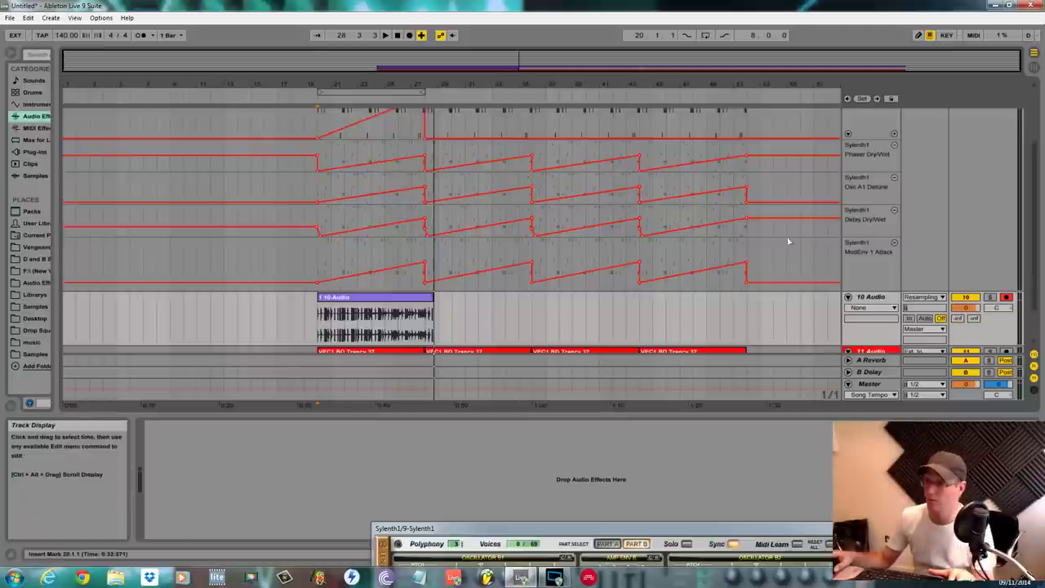
Play back the resampled clip and open it in the sample editor with the Sylenth1 window hidden.
{"action": "key", "text": "space"}
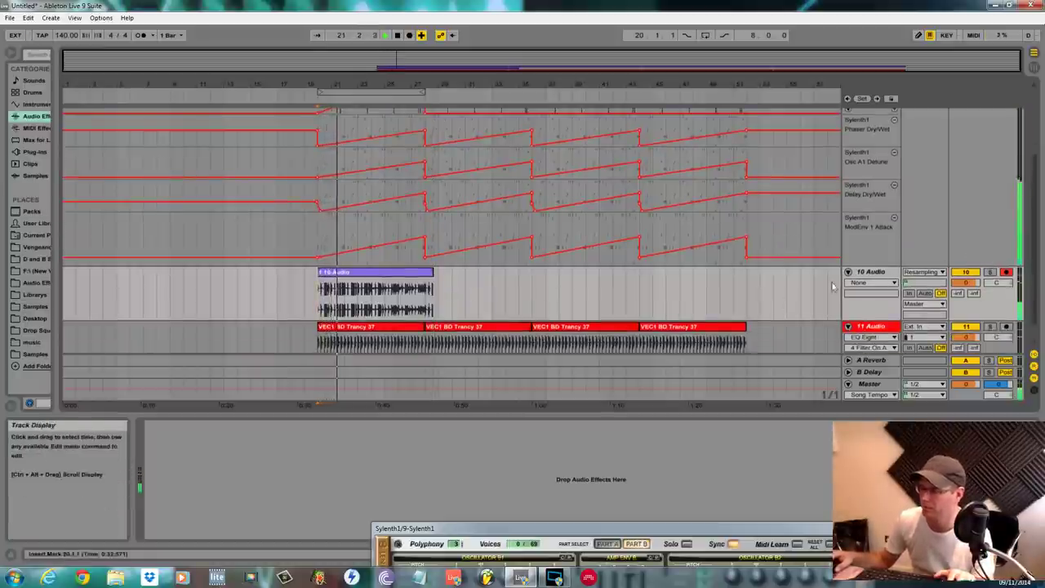
{"action": "double_click", "coordinate": [412, 278]}
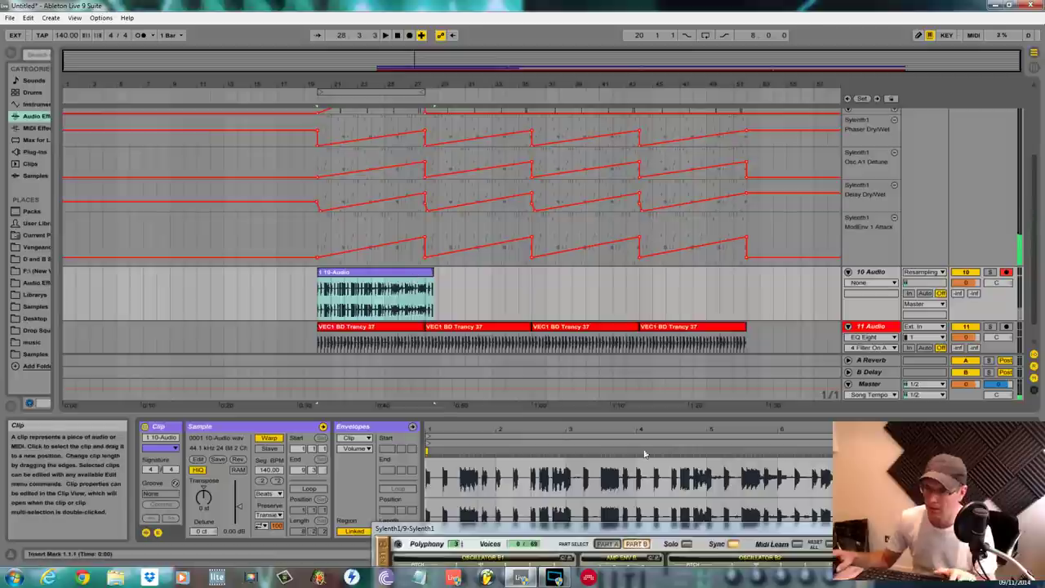
{"action": "left_click_drag", "start_coordinate": [479, 536], "coordinate": [472, 531]}
{"action": "key", "text": "ctrl+alt+p"}
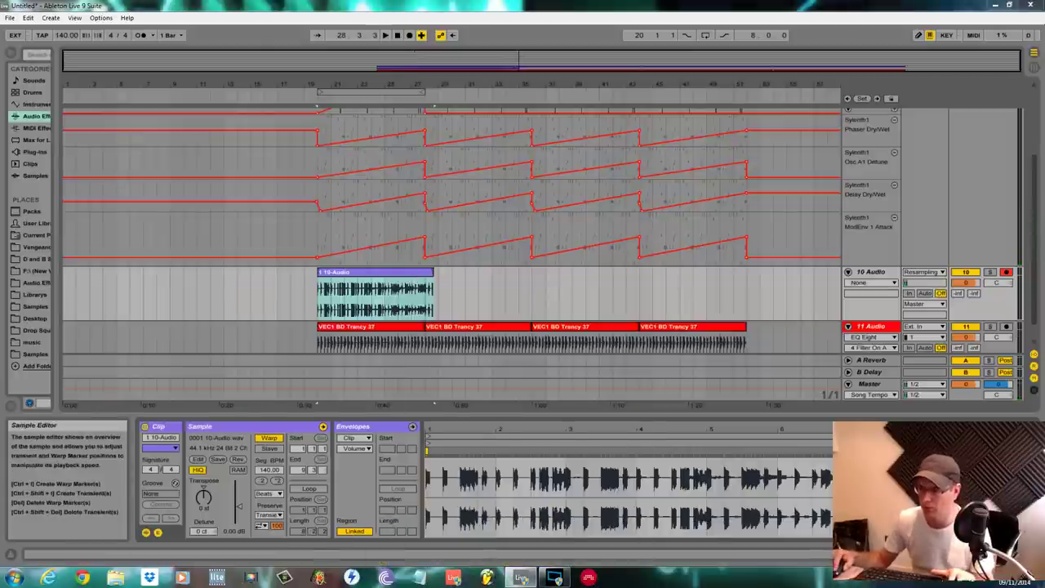
Ramp the resampled clip's Transposition Modulation envelope from 0 to +12 semitones across its full length and play it back.
{"action": "left_click", "coordinate": [366, 438]}
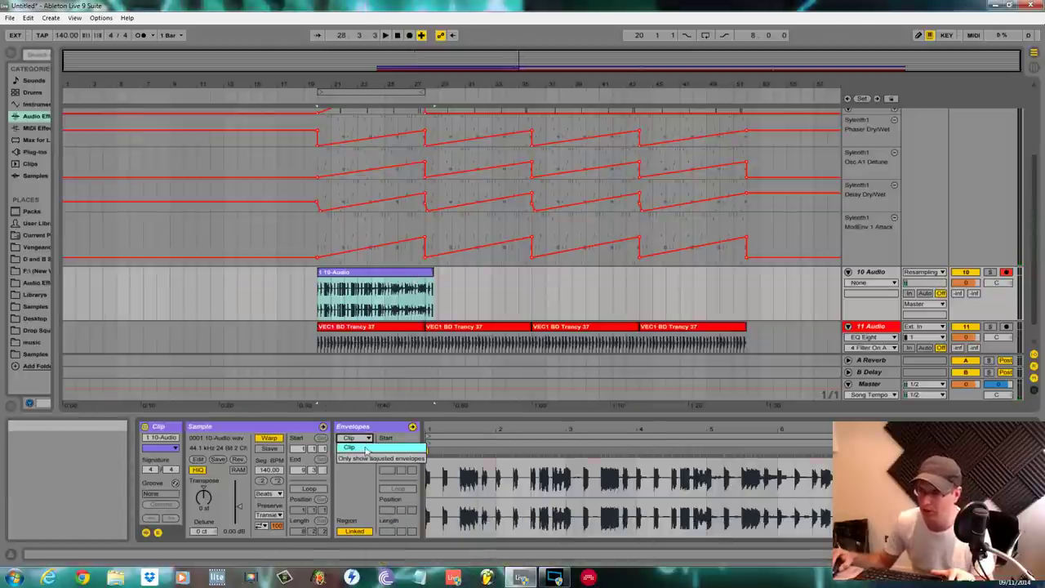
{"action": "left_click", "coordinate": [350, 448]}
{"action": "left_click", "coordinate": [357, 448]}
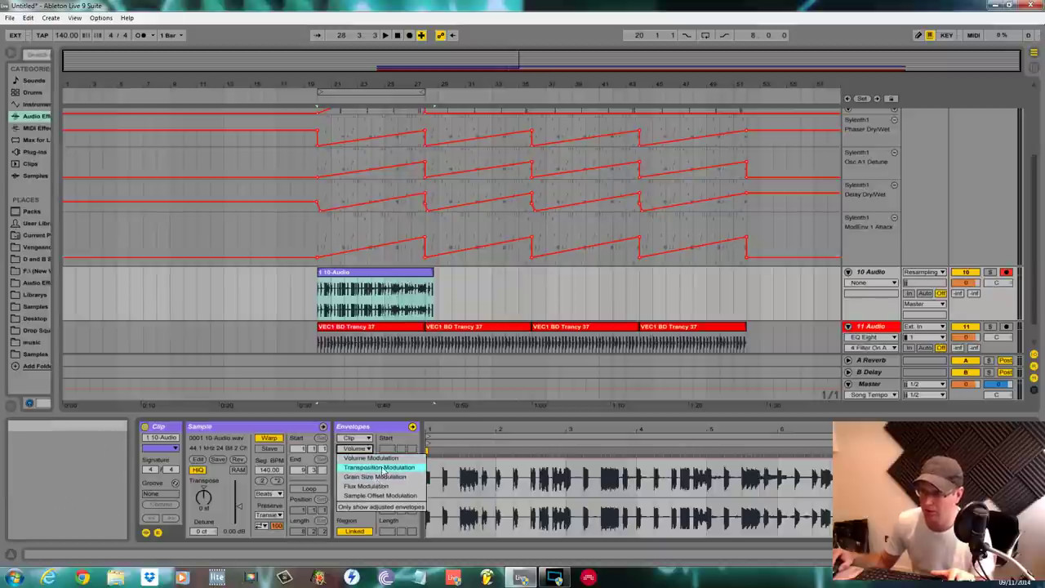
{"action": "left_click", "coordinate": [379, 467]}
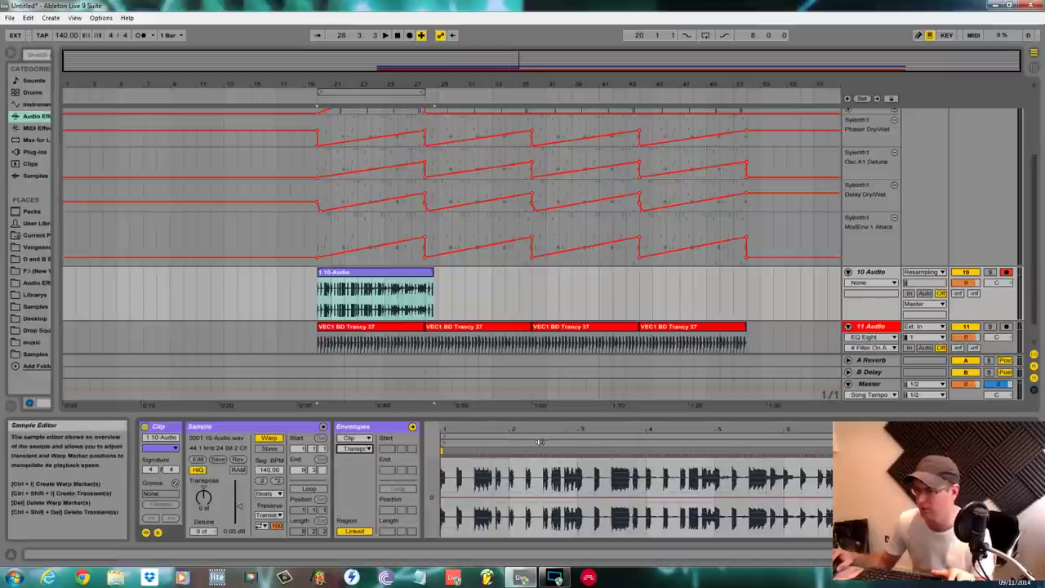
{"action": "left_click_drag", "start_coordinate": [555, 416], "coordinate": [539, 57]}
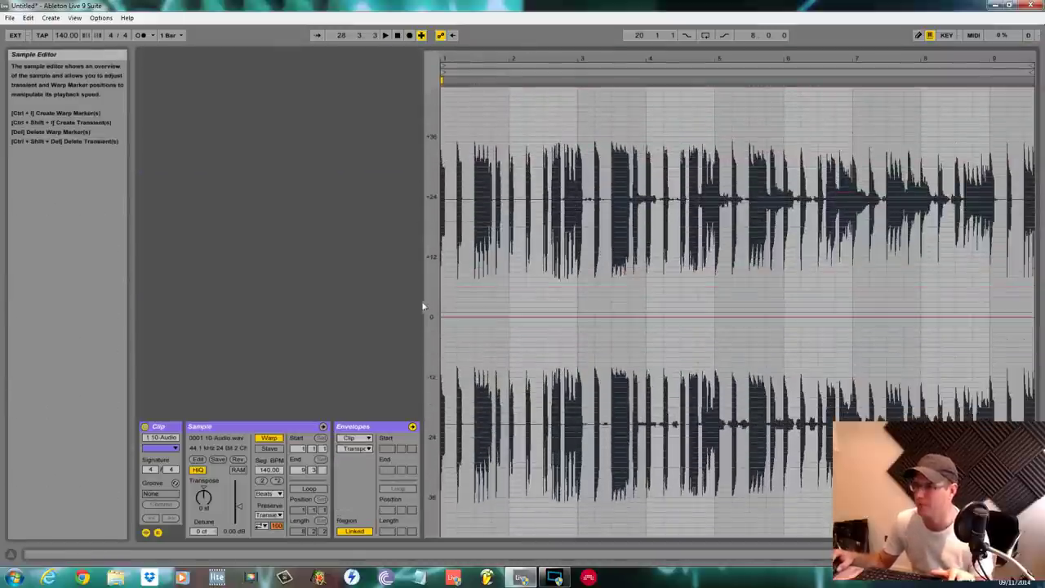
{"action": "mouse_move", "coordinate": [441, 304]}
{"action": "left_mouse_down"}
{"action": "mouse_move", "coordinate": [463, 284]}
{"action": "mouse_move", "coordinate": [1042, 325]}
{"action": "mouse_move", "coordinate": [1031, 256]}
{"action": "left_mouse_up"}
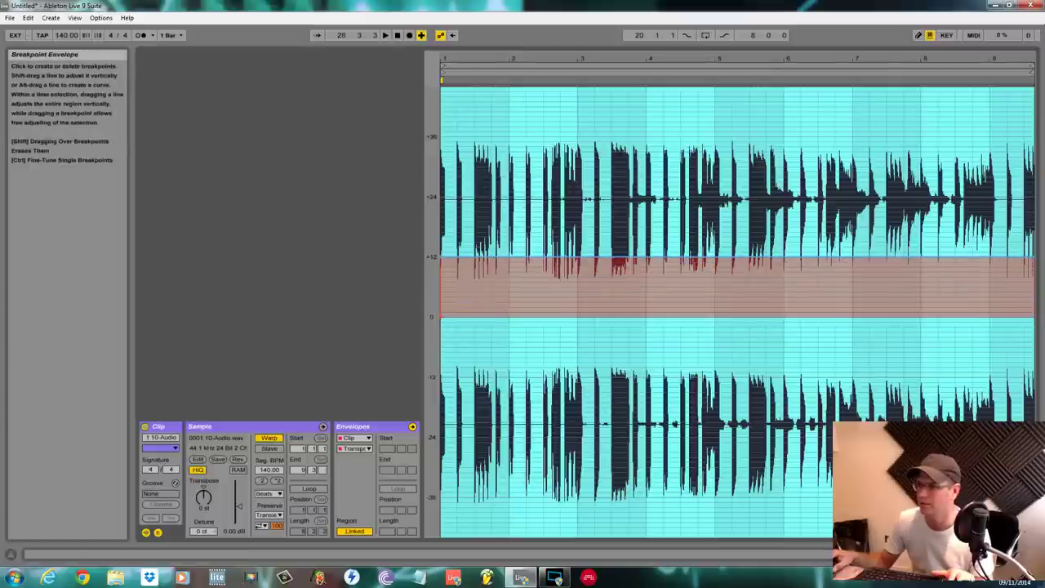
{"action": "left_click", "coordinate": [442, 258]}
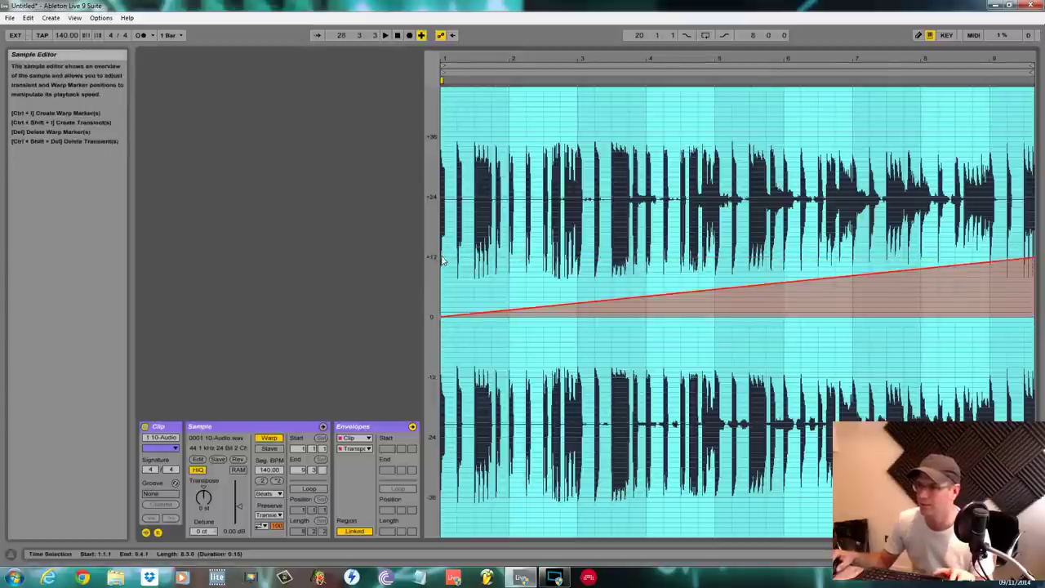
{"action": "key", "text": "space"}
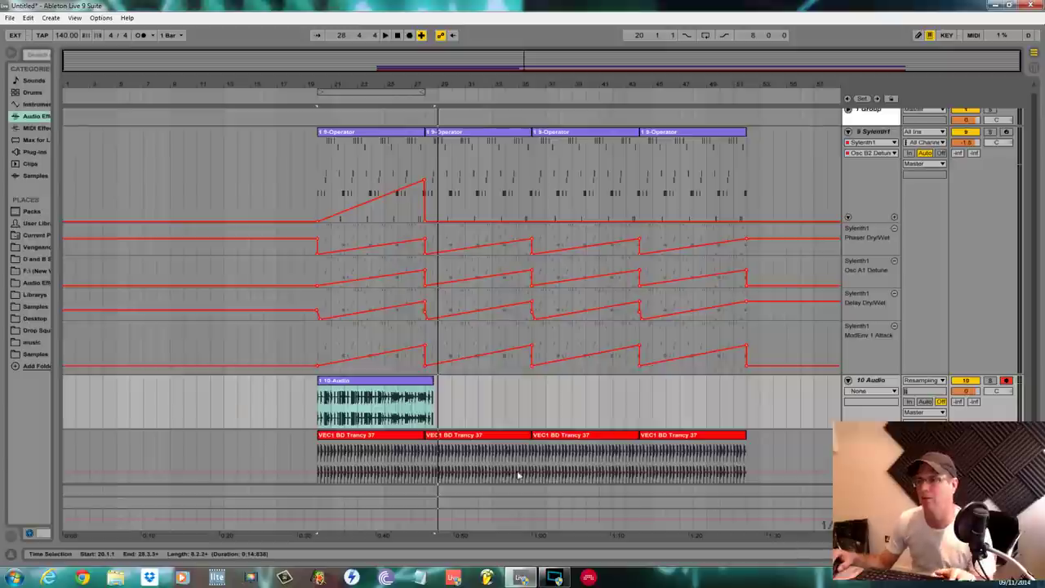
Clear the Sylenth1 automation lanes, redraw Osc B2 Detune as a rising ramp over bars 20 to 30 and play it soloed.
{"action": "left_click_drag", "start_coordinate": [230, 228], "coordinate": [886, 359]}
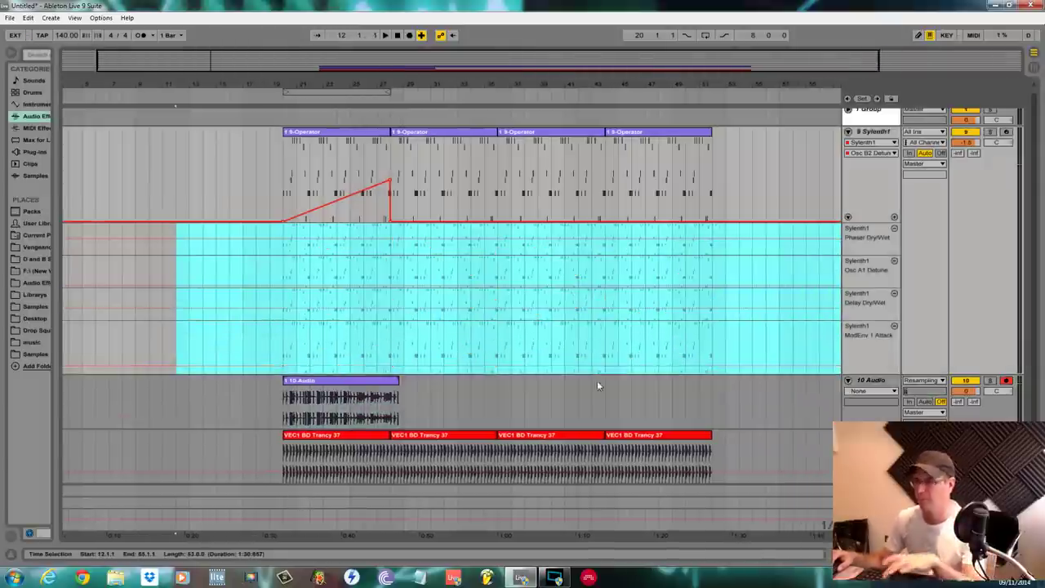
{"action": "left_click", "coordinate": [393, 180]}
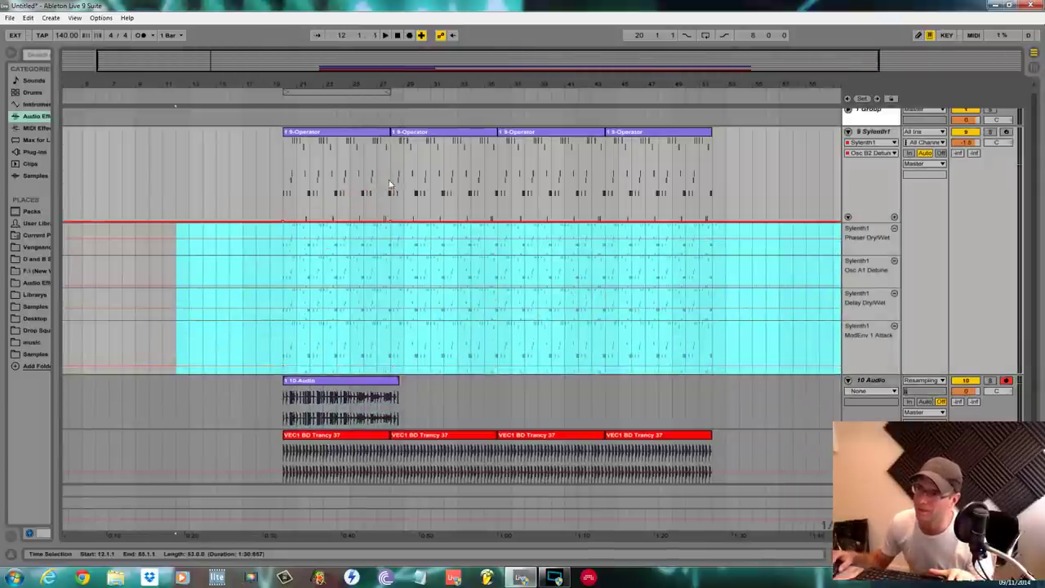
{"action": "left_click", "coordinate": [283, 227]}
{"action": "left_click_drag", "start_coordinate": [280, 210], "coordinate": [418, 211]}
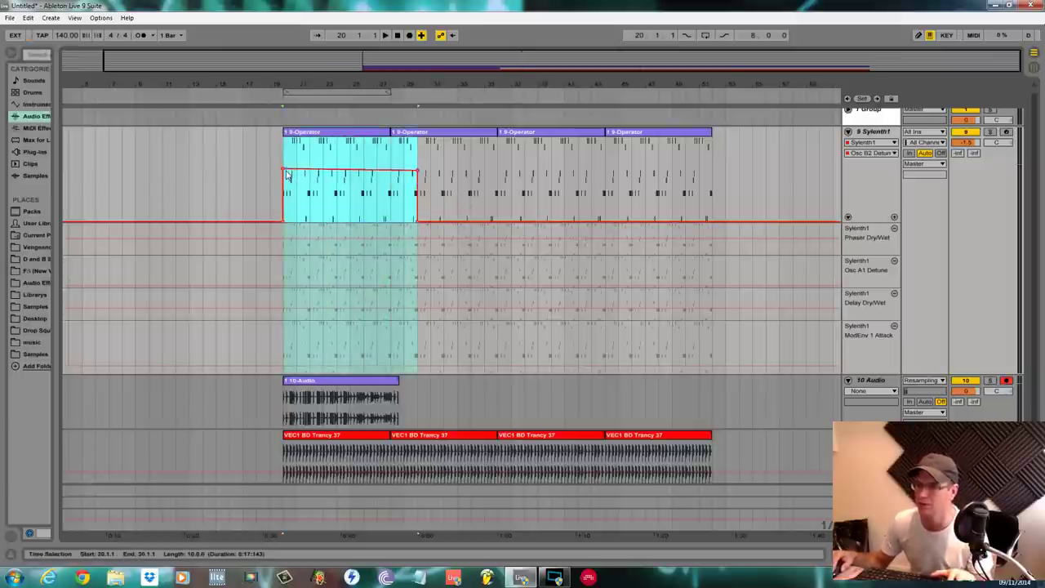
{"action": "key", "text": "space"}
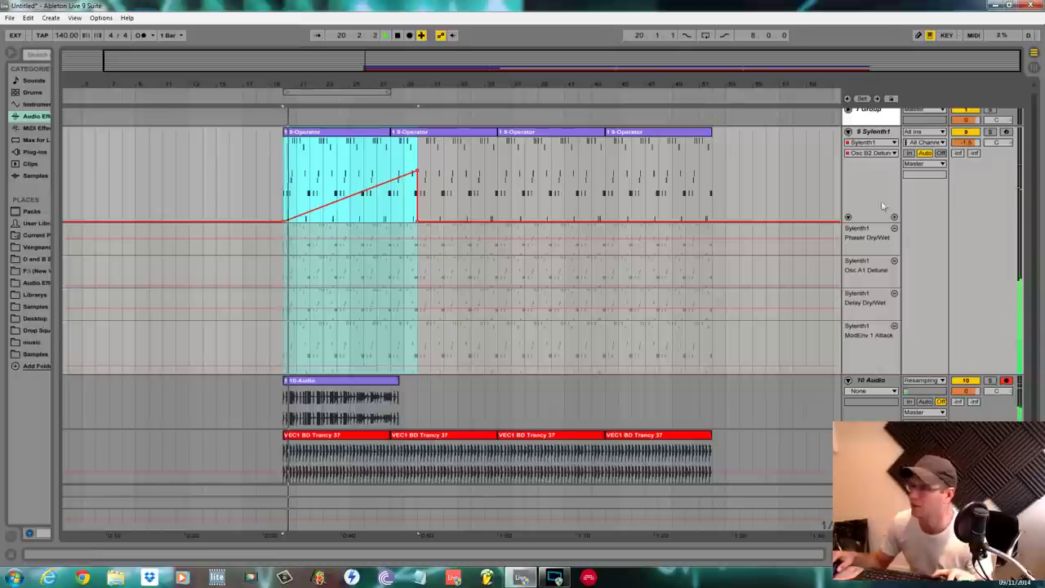
{"action": "left_click", "coordinate": [990, 132]}
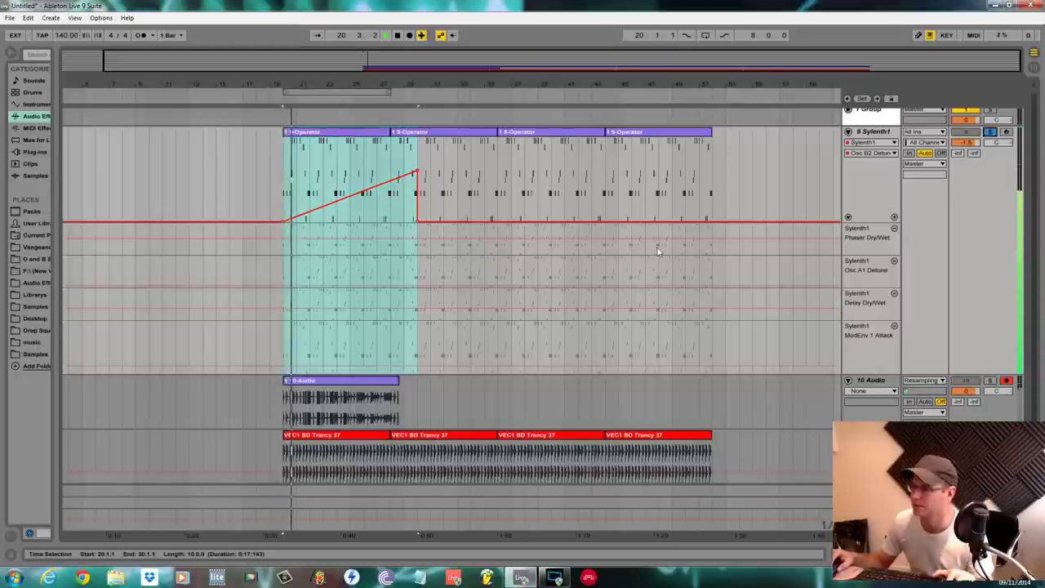
Undo the cleared and redrawn Sylenth1 automation and delete the resampled audio track.
{"action": "key", "text": "ctrl+z"}
{"action": "key", "text": "ctrl+z"}
{"action": "key", "text": "ctrl+z"}
{"action": "key", "text": "ctrl+z"}
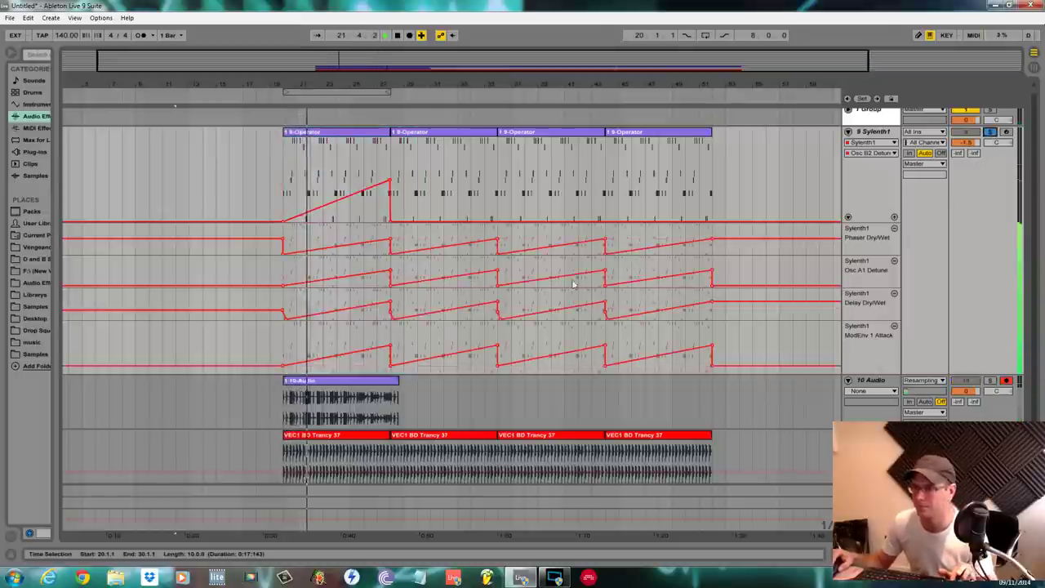
{"action": "left_click", "coordinate": [875, 380]}
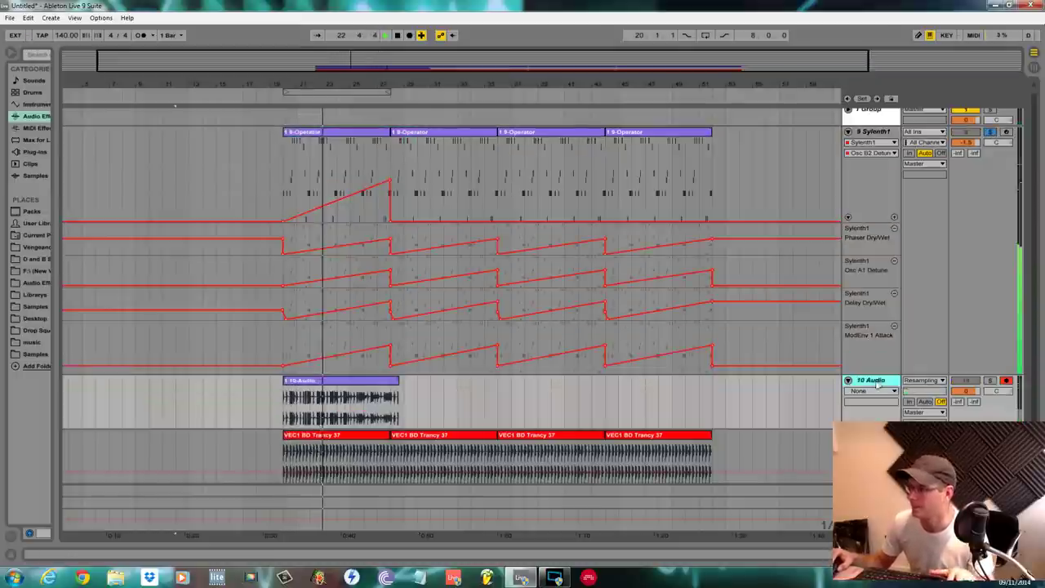
{"action": "key", "text": "Delete"}
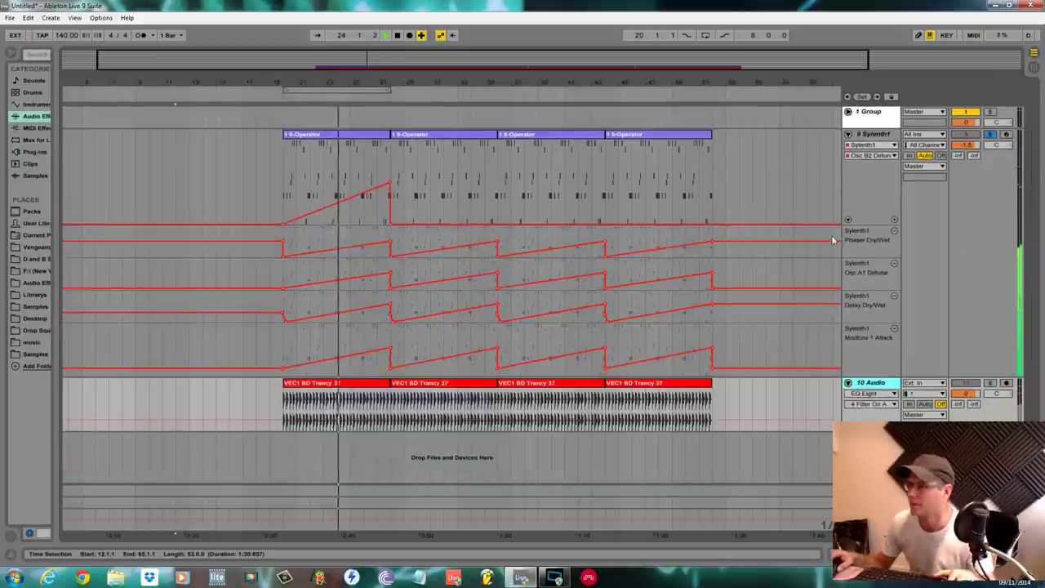
Open the Sylenth1 plug-in window from its device and move it clear of the Osc B2 Detune automation.
{"action": "double_click", "coordinate": [884, 182]}
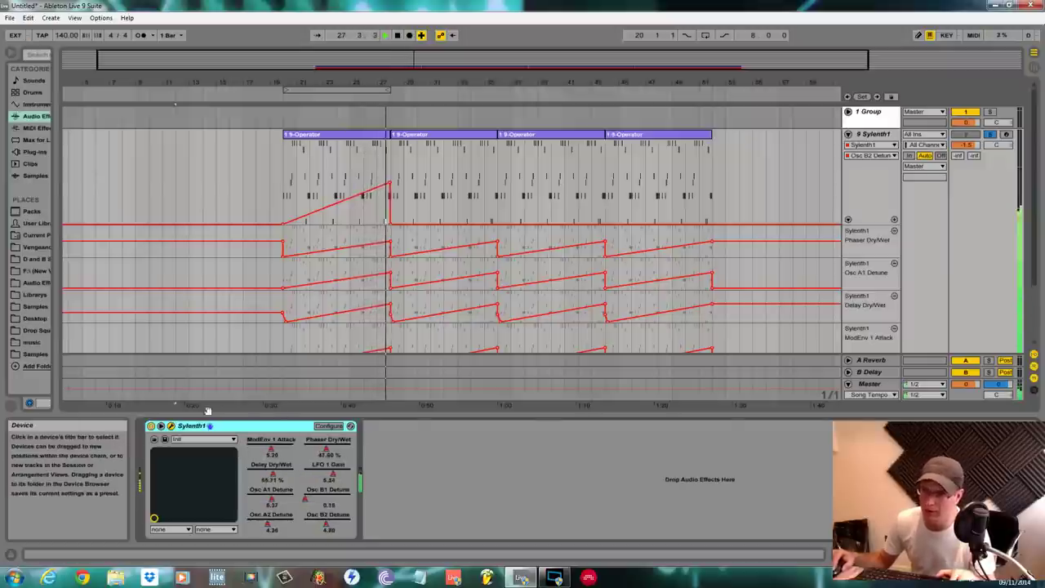
{"action": "left_click", "coordinate": [162, 426]}
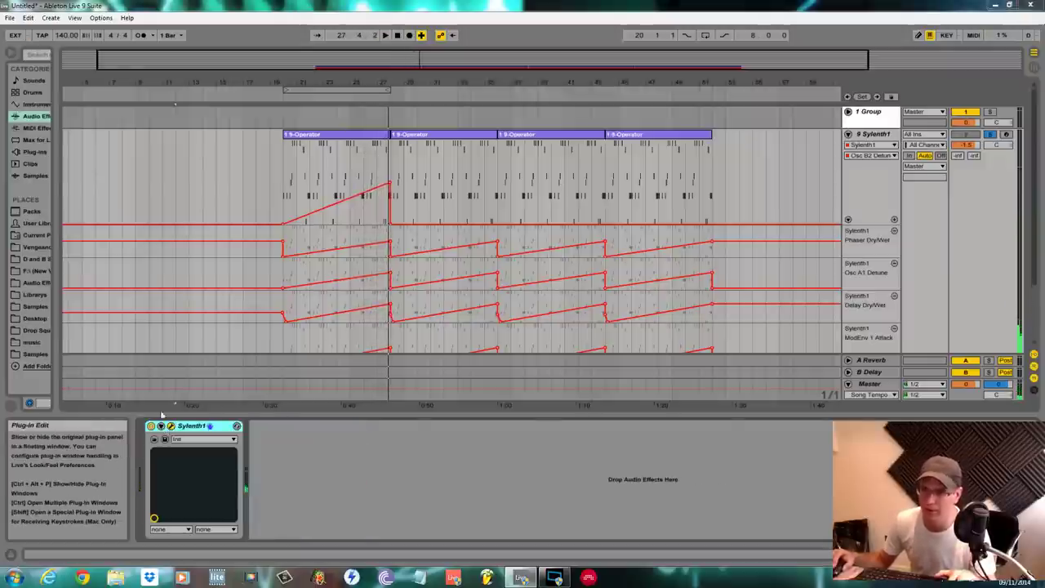
{"action": "left_click_drag", "start_coordinate": [534, 182], "coordinate": [734, 349]}
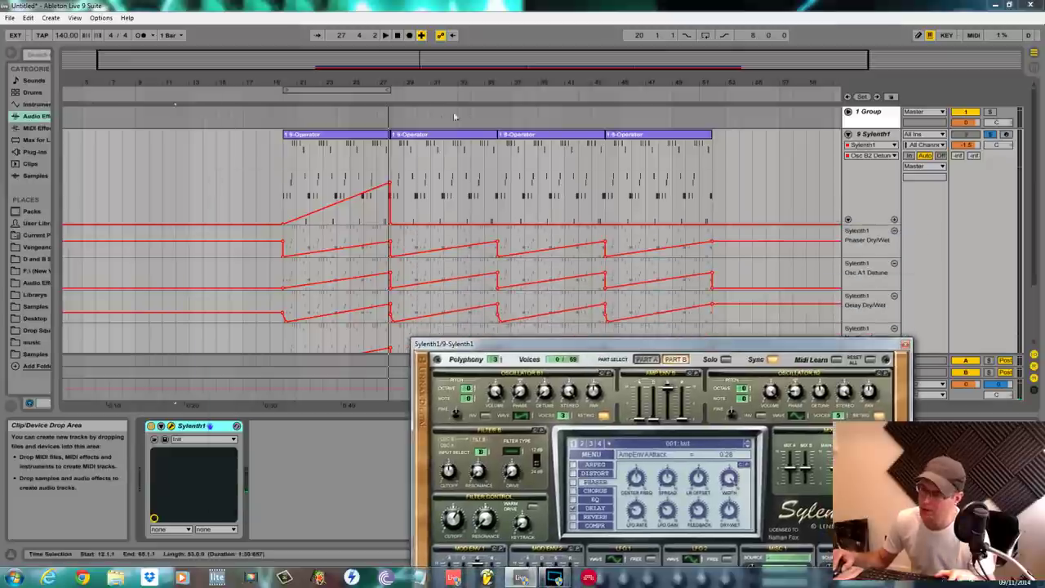
{"action": "key", "text": "space"}
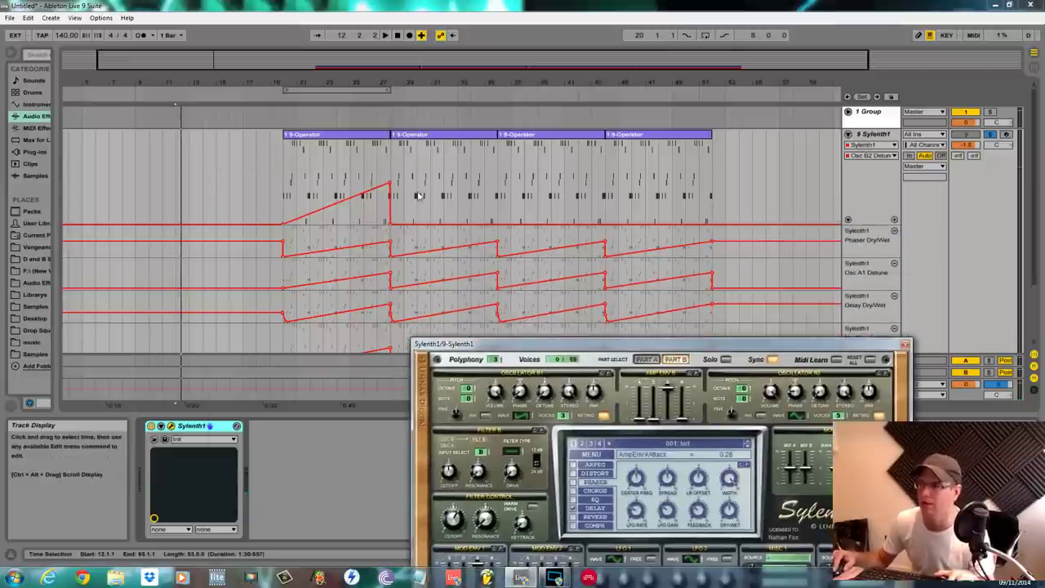
{"action": "left_click_drag", "start_coordinate": [693, 345], "coordinate": [467, 344]}
Override the Osc B2 Detune automation by setting oscillator B2's detune knob to about 1.67, and play from bar 20.
{"action": "left_click", "coordinate": [285, 204]}
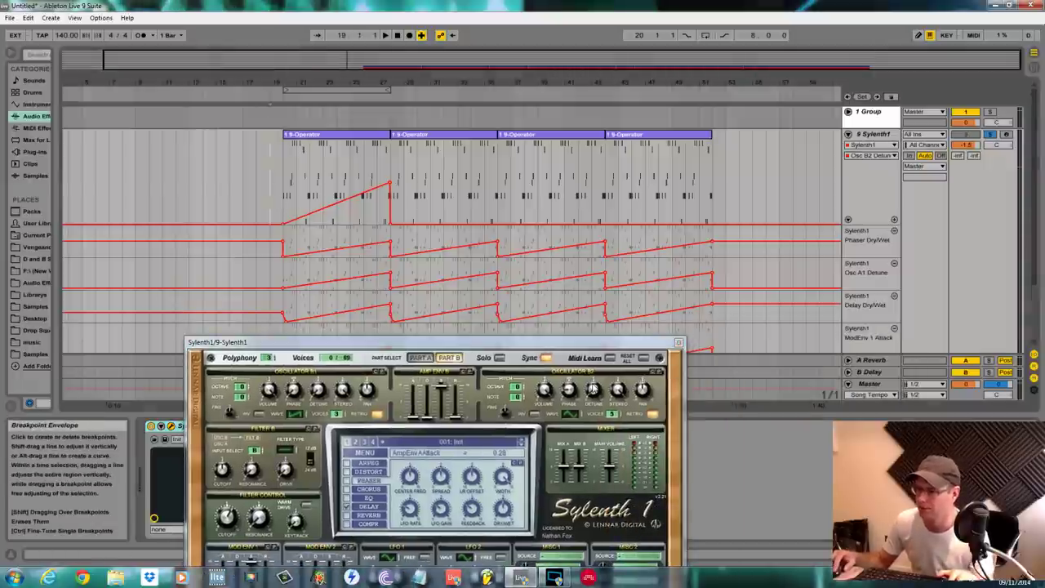
{"action": "left_click", "coordinate": [591, 394]}
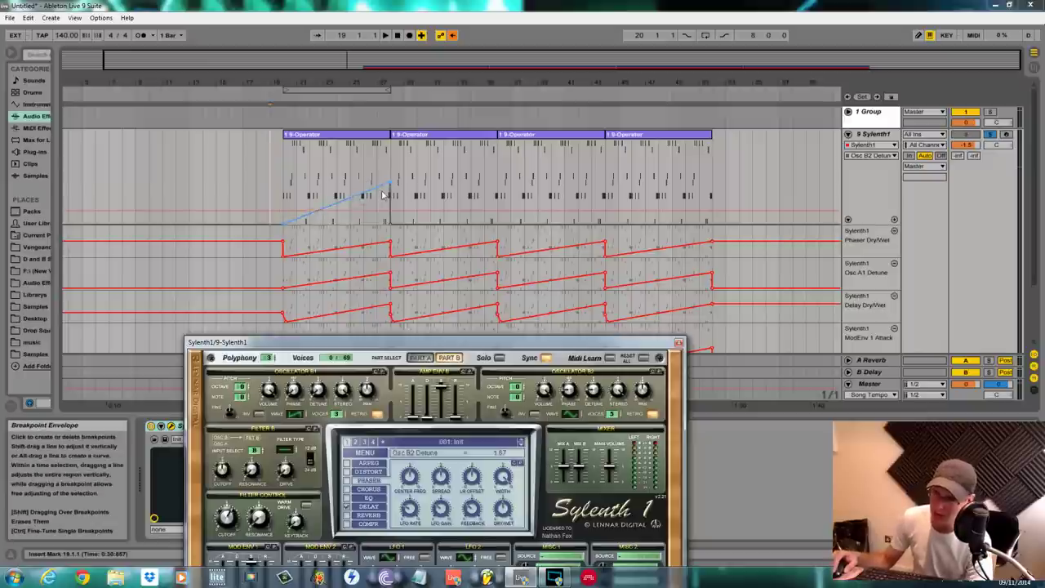
{"action": "left_click_drag", "start_coordinate": [384, 195], "coordinate": [402, 183]}
{"action": "left_click", "coordinate": [284, 200]}
{"action": "key", "text": "space"}
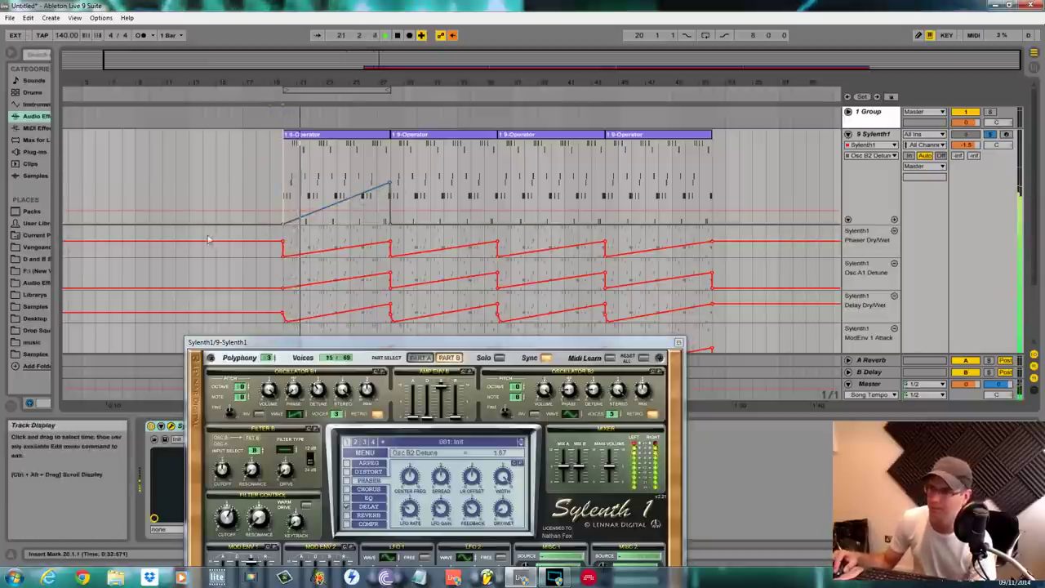
{"action": "left_click_drag", "start_coordinate": [247, 241], "coordinate": [247, 251]}
{"action": "scroll", "coordinate": [247, 251], "scroll_direction": "down", "scroll_amount": 2}
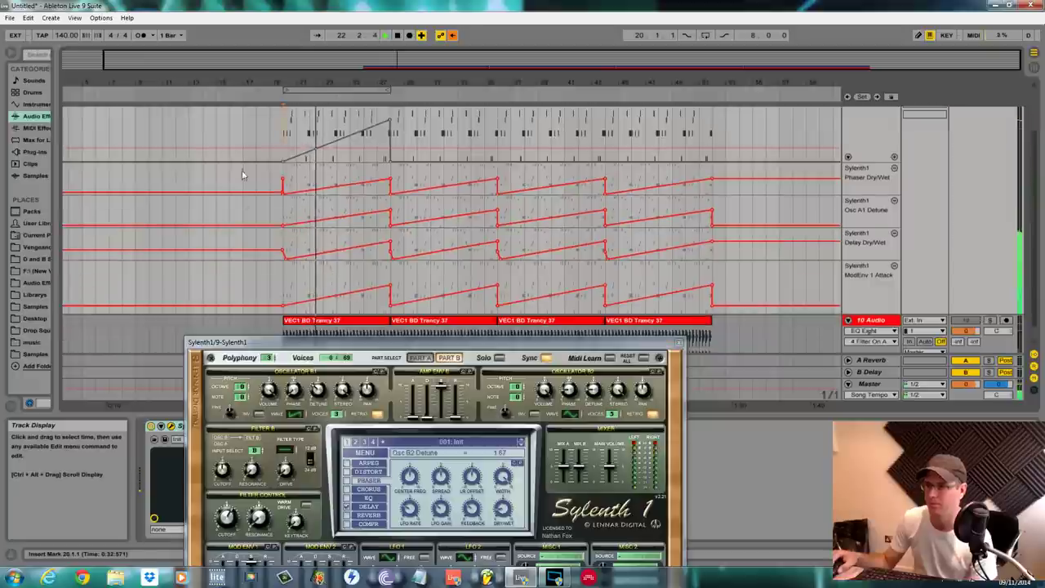
Clear the automation in the Phaser Dry/Wet, Osc A1 Detune, Delay Dry/Wet and ModEnv 1 Attack lanes from bar 17 to bar 54.
{"action": "left_click_drag", "start_coordinate": [244, 171], "coordinate": [746, 310]}
{"action": "key", "text": "Delete"}
{"action": "scroll", "coordinate": [603, 241], "scroll_direction": "up", "scroll_amount": 2}
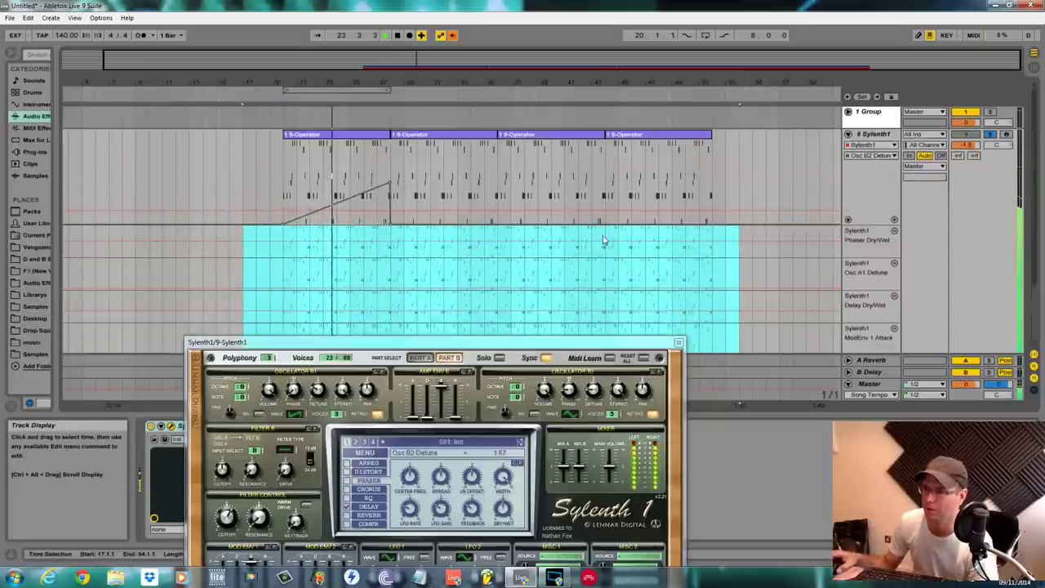
{"action": "scroll", "coordinate": [621, 245], "scroll_direction": "down", "scroll_amount": 2}
{"action": "scroll", "coordinate": [735, 258], "scroll_direction": "up", "scroll_amount": 2}
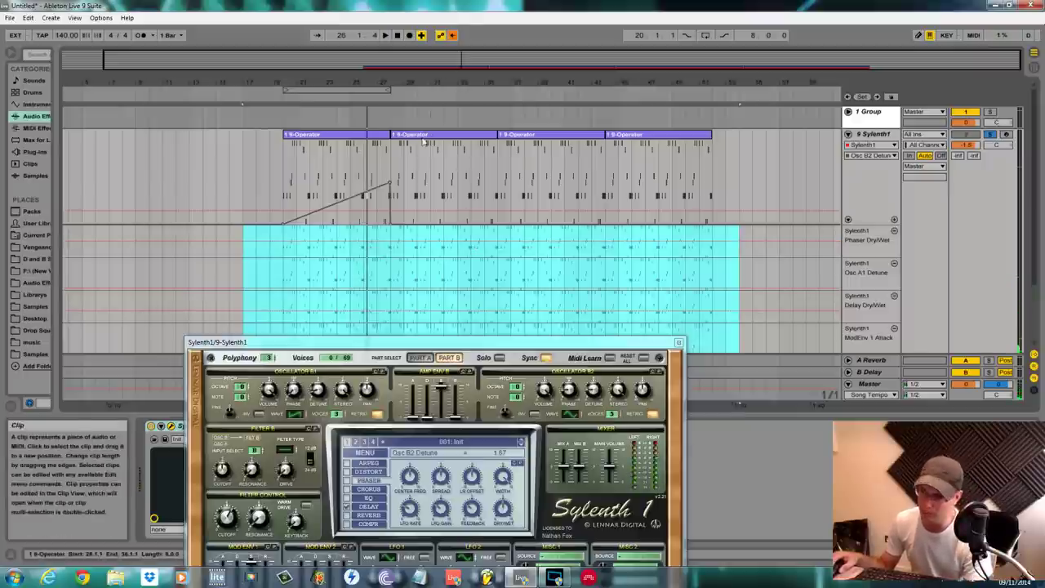
Set oscillator B2's detune knob to about 1.81, and re-enable the overridden Osc B2 Detune automation.
{"action": "left_click_drag", "start_coordinate": [598, 398], "coordinate": [598, 392]}
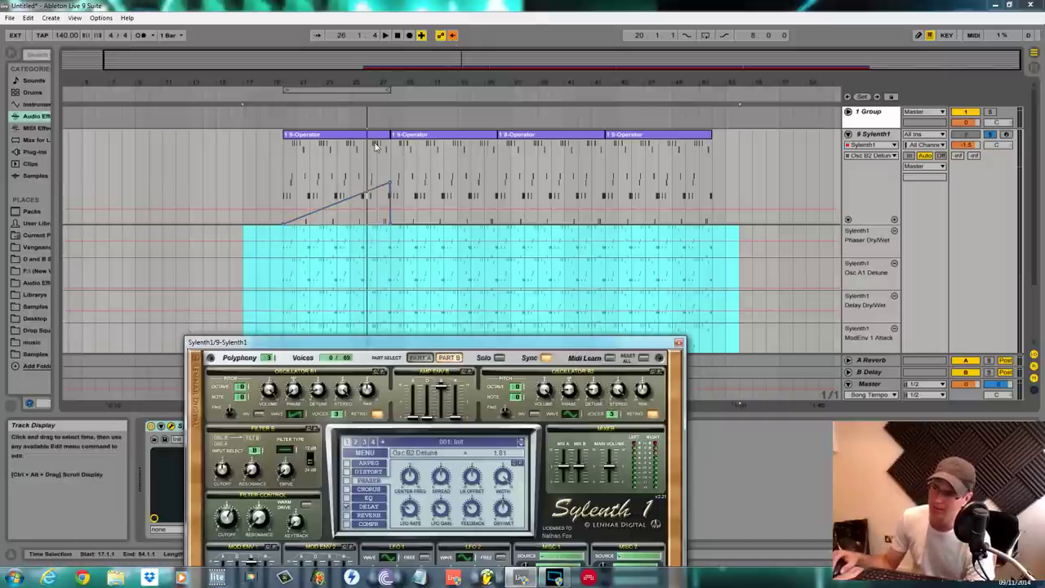
{"action": "left_click_drag", "start_coordinate": [390, 182], "coordinate": [362, 219]}
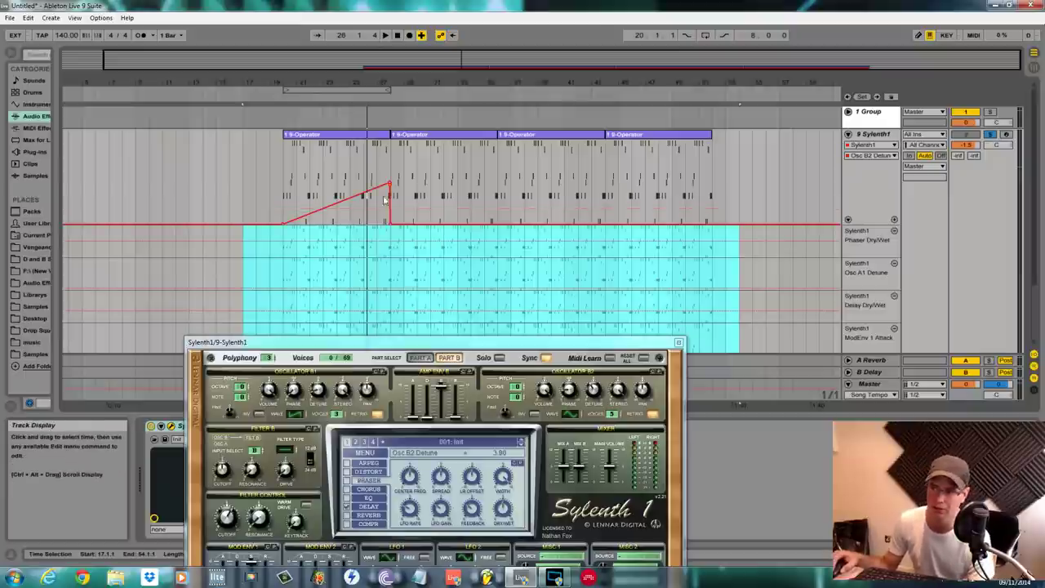
Duplicate bars 20 to 28 of the Sylenth1 track, clip and Osc B2 Detune ramp included, three times.
{"action": "left_click_drag", "start_coordinate": [282, 175], "coordinate": [398, 187]}
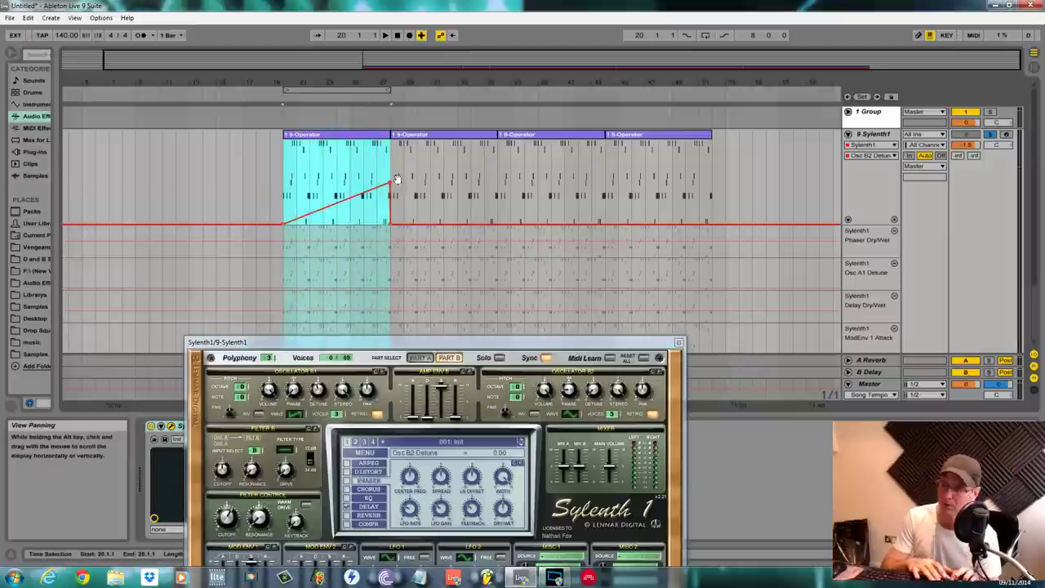
{"action": "key", "text": "ctrl+d"}
{"action": "key", "text": "ctrl+d"}
{"action": "key", "text": "ctrl+d"}
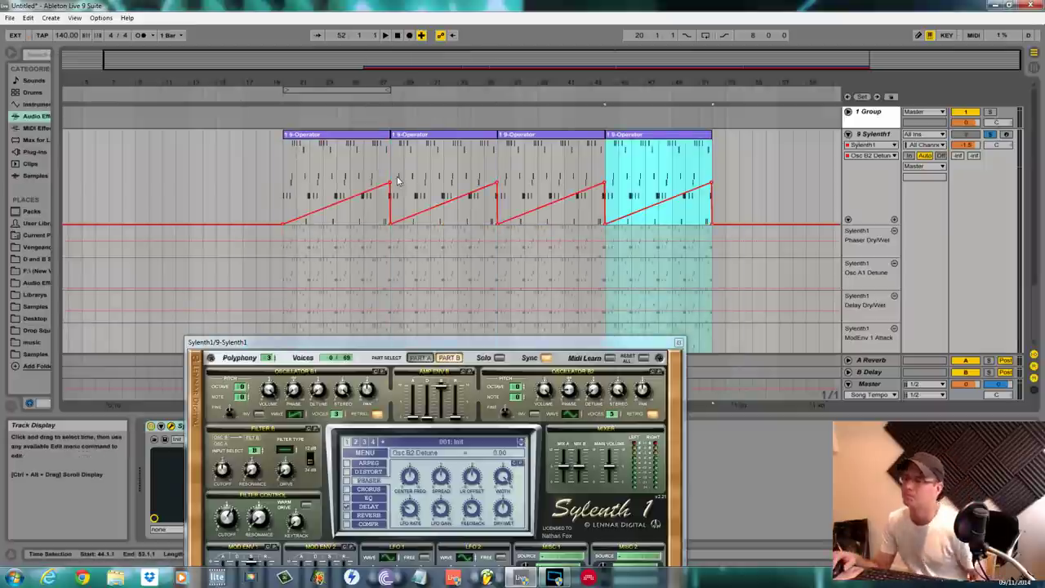
Move the Sylenth1 plug-in window clear of the arrangement and show the Osc B2 Detune automation in its own lane.
{"action": "left_click_drag", "start_coordinate": [367, 342], "coordinate": [558, 486]}
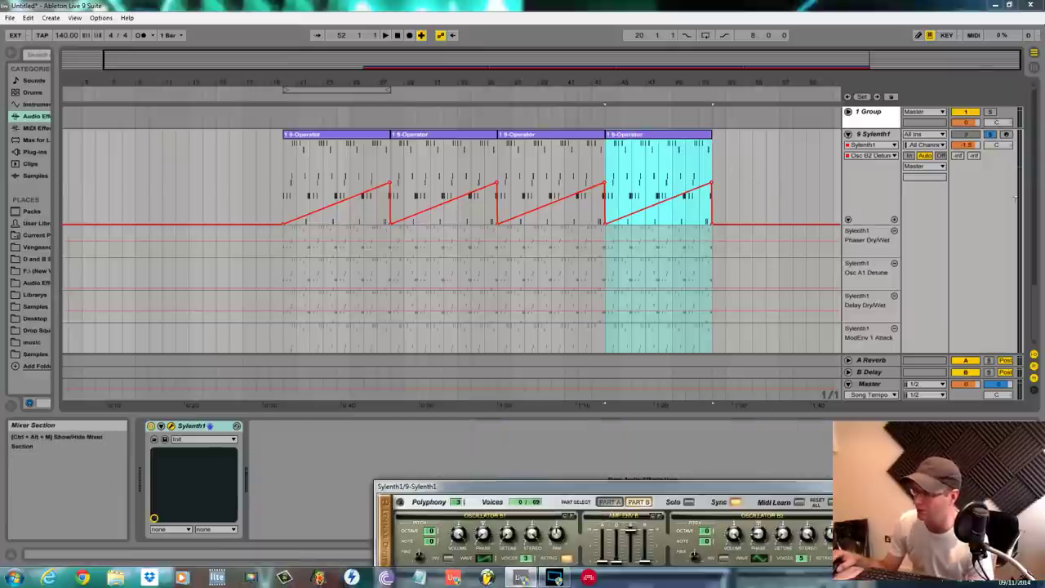
{"action": "left_click_drag", "start_coordinate": [1035, 181], "coordinate": [1032, 260]}
{"action": "scroll", "coordinate": [745, 332], "scroll_direction": "up", "scroll_amount": 2}
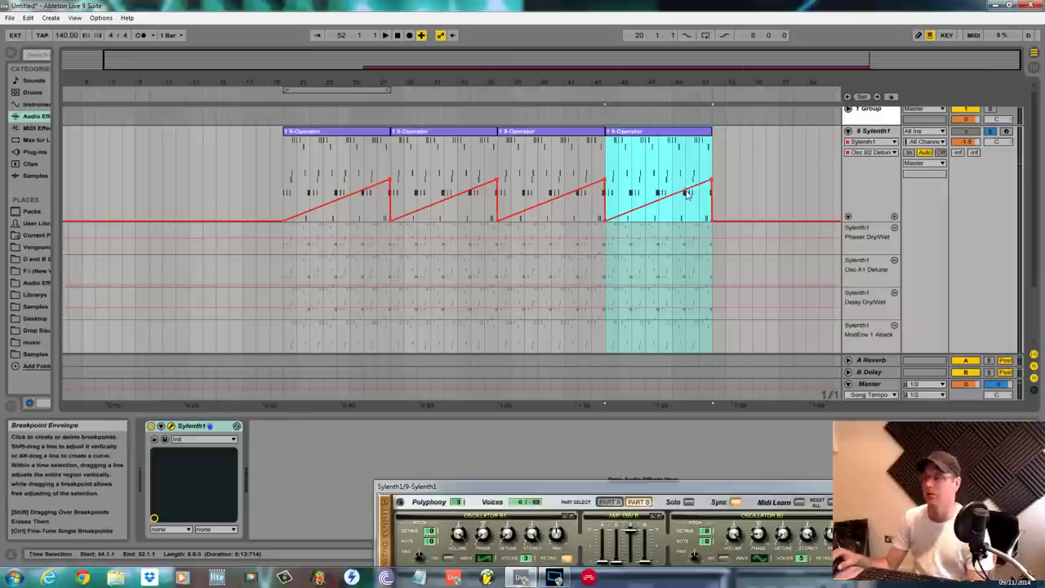
{"action": "left_click", "coordinate": [895, 217]}
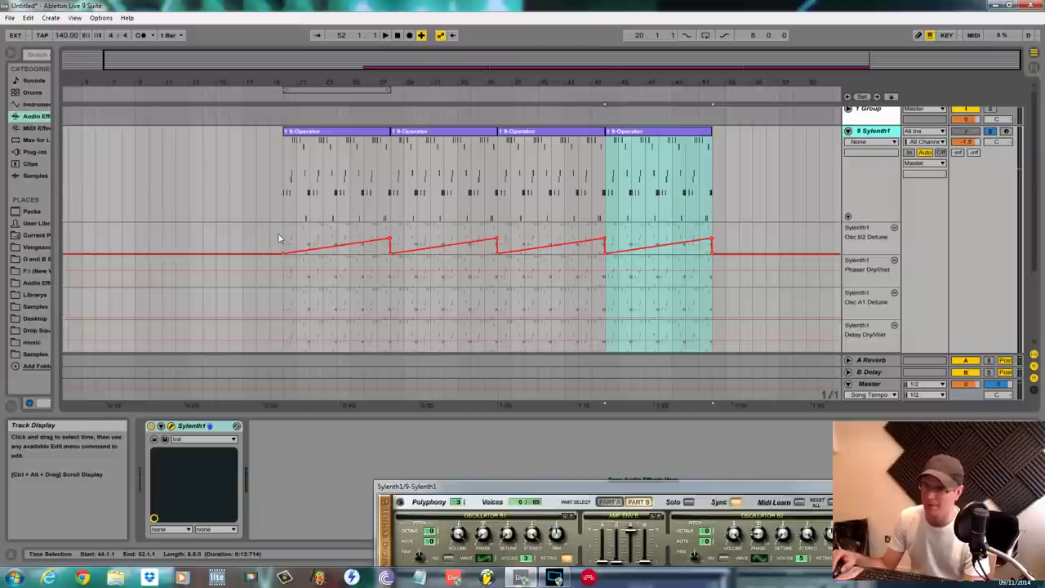
Raise the end of the first Osc B2 Detune ramp and shape two short peaks at its start, between bars 20 and 21.
{"action": "left_click_drag", "start_coordinate": [278, 232], "coordinate": [378, 249]}
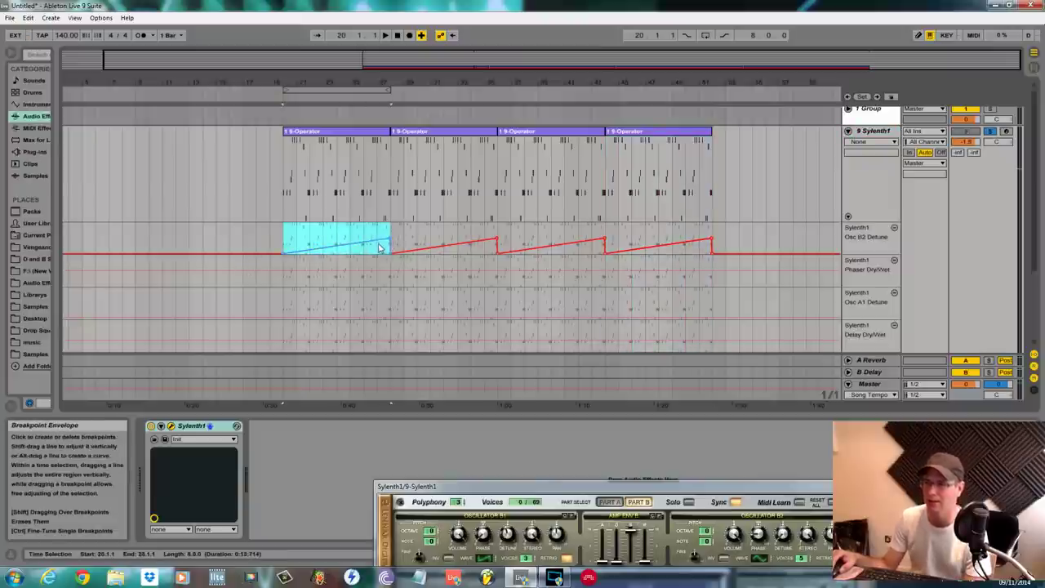
{"action": "left_click_drag", "start_coordinate": [378, 244], "coordinate": [378, 229]}
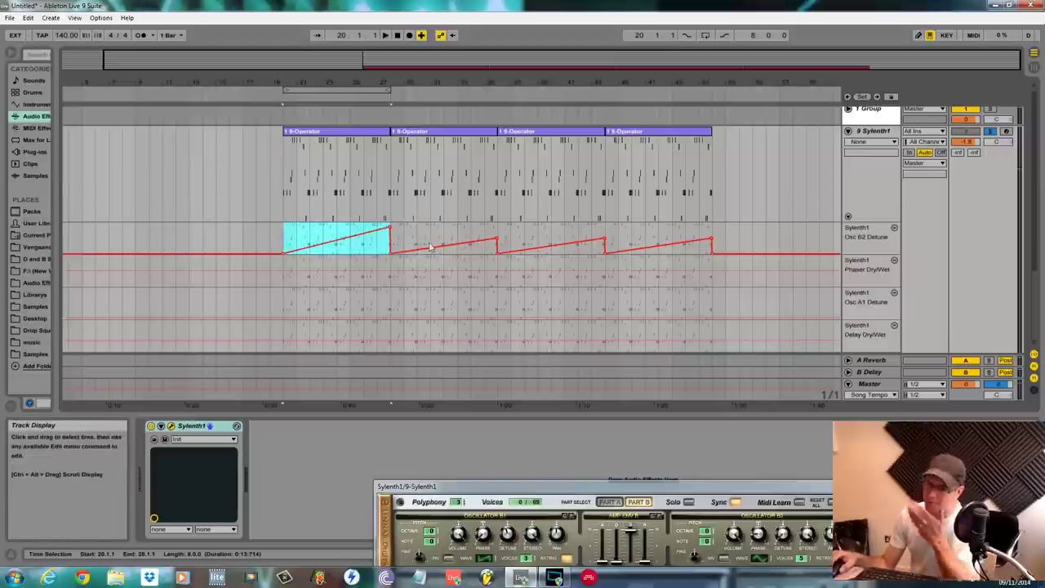
{"action": "scroll", "coordinate": [428, 229], "scroll_direction": "down", "scroll_amount": 3}
{"action": "scroll", "coordinate": [428, 226], "scroll_direction": "up", "scroll_amount": 2}
{"action": "left_click_drag", "start_coordinate": [371, 83], "coordinate": [574, 155]}
{"action": "left_click_drag", "start_coordinate": [202, 216], "coordinate": [269, 228]}
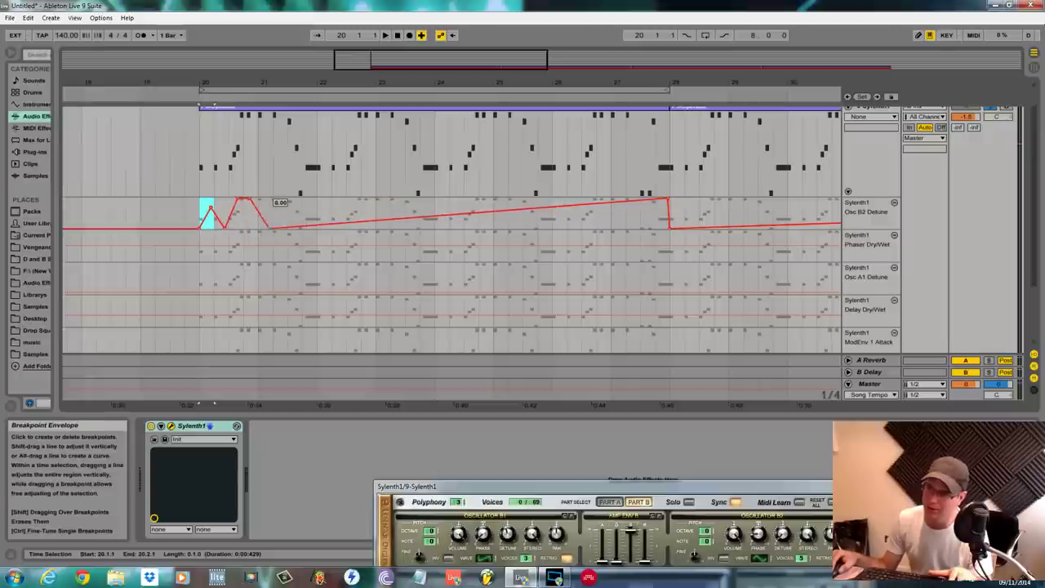
{"action": "mouse_move", "coordinate": [240, 87]}
{"action": "left_mouse_down"}
{"action": "mouse_move", "coordinate": [238, 107]}
{"action": "mouse_move", "coordinate": [239, 85]}
{"action": "left_mouse_up"}
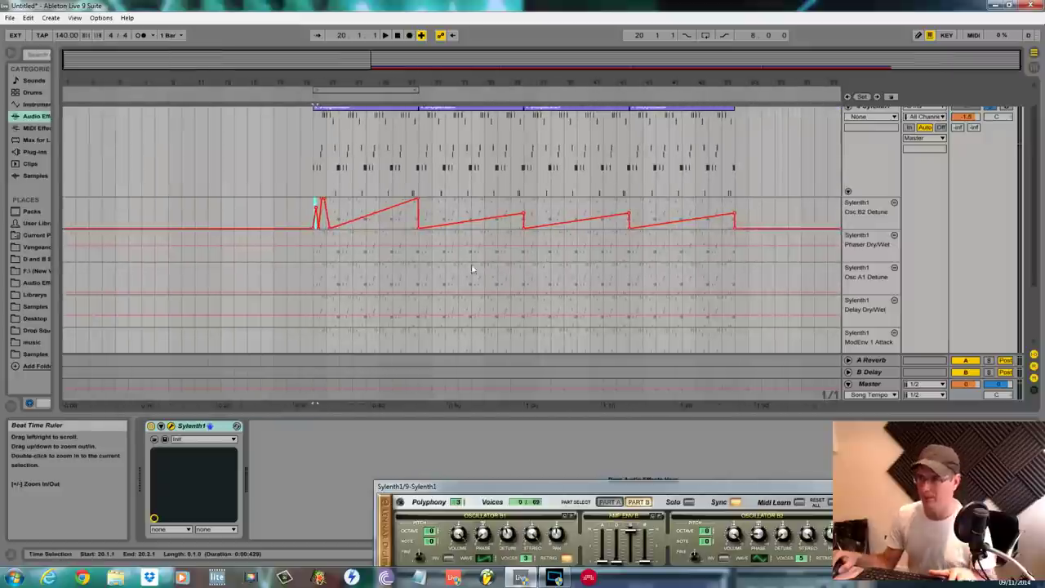
Add a breakpoint midway on the first Osc B2 Detune ramp and raise bars 20 to 23 to a high flat level.
{"action": "left_click", "coordinate": [366, 216]}
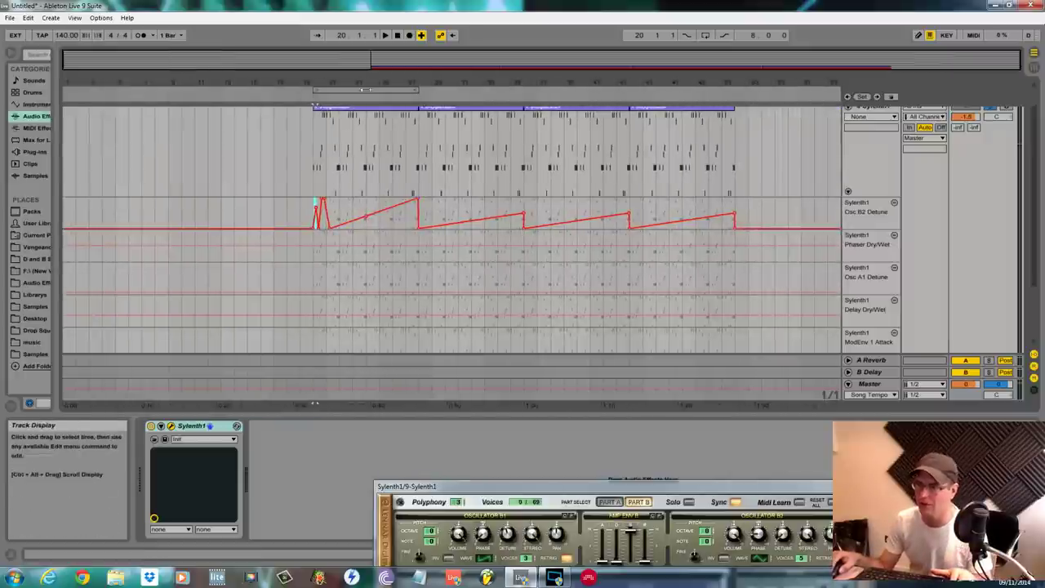
{"action": "left_click_drag", "start_coordinate": [367, 84], "coordinate": [368, 24]}
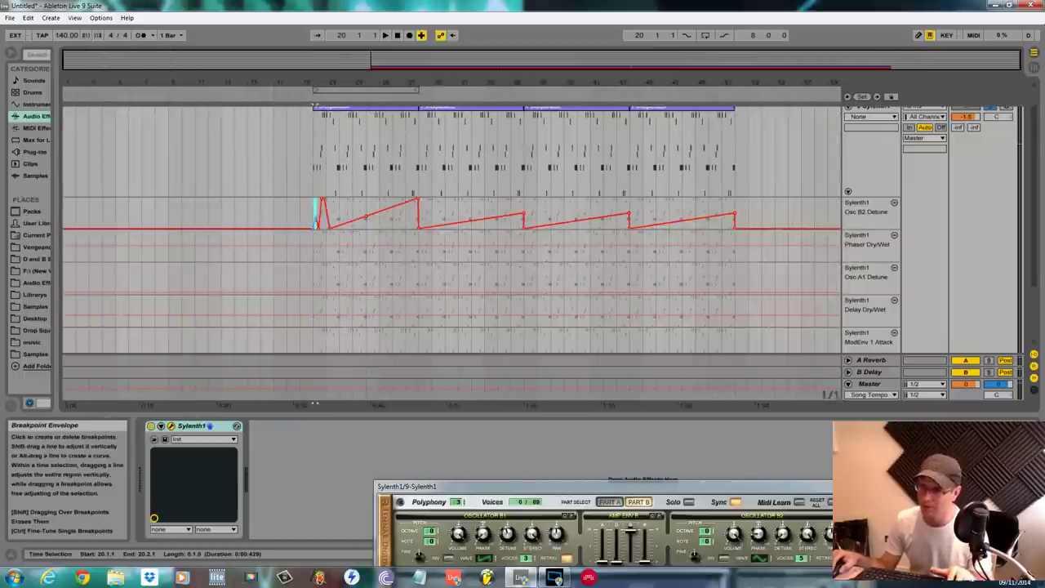
{"action": "mouse_move", "coordinate": [351, 214]}
{"action": "left_mouse_down"}
{"action": "mouse_move", "coordinate": [304, 219]}
{"action": "mouse_move", "coordinate": [352, 212]}
{"action": "left_mouse_up"}
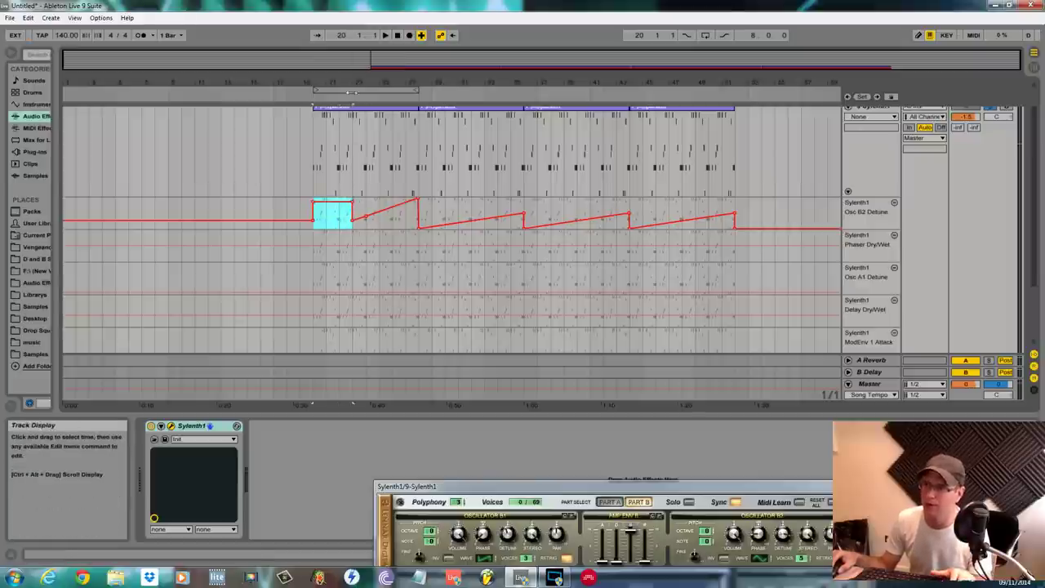
{"action": "mouse_move", "coordinate": [362, 83]}
{"action": "left_mouse_down"}
{"action": "mouse_move", "coordinate": [362, 139]}
{"action": "mouse_move", "coordinate": [515, 194]}
{"action": "mouse_move", "coordinate": [404, 211]}
{"action": "mouse_move", "coordinate": [457, 146]}
{"action": "mouse_move", "coordinate": [349, 94]}
{"action": "left_mouse_up"}
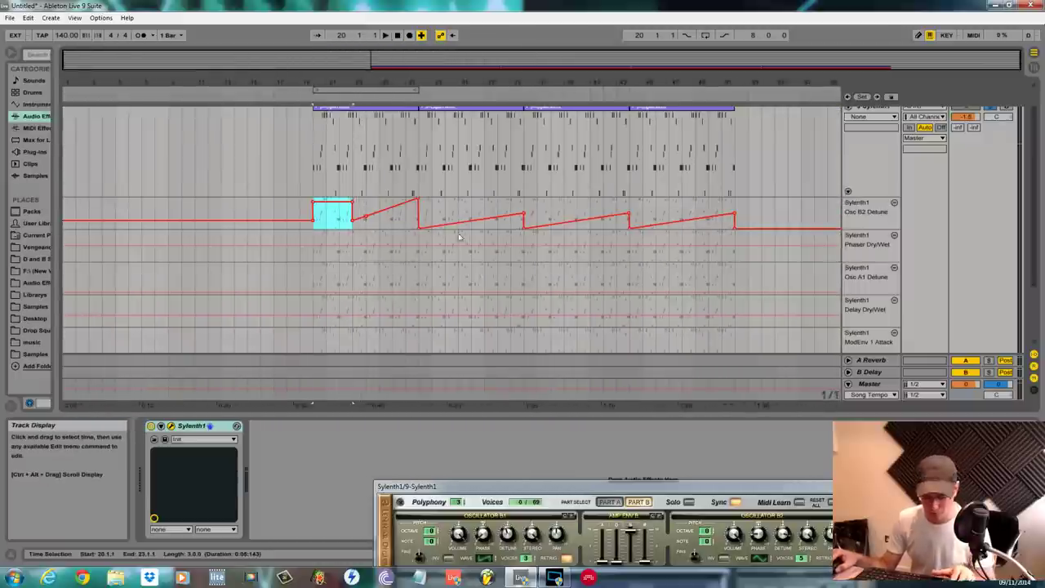
Draw varied one-bar steps freehand in the Osc B2 Detune lane from bar 20 to bar 52 and play them briefly.
{"action": "mouse_move", "coordinate": [319, 202]}
{"action": "left_mouse_down"}
{"action": "mouse_move", "coordinate": [336, 237]}
{"action": "mouse_move", "coordinate": [354, 196]}
{"action": "mouse_move", "coordinate": [385, 230]}
{"action": "mouse_move", "coordinate": [458, 218]}
{"action": "mouse_move", "coordinate": [600, 223]}
{"action": "mouse_move", "coordinate": [624, 200]}
{"action": "mouse_move", "coordinate": [693, 235]}
{"action": "mouse_move", "coordinate": [736, 228]}
{"action": "left_mouse_up"}
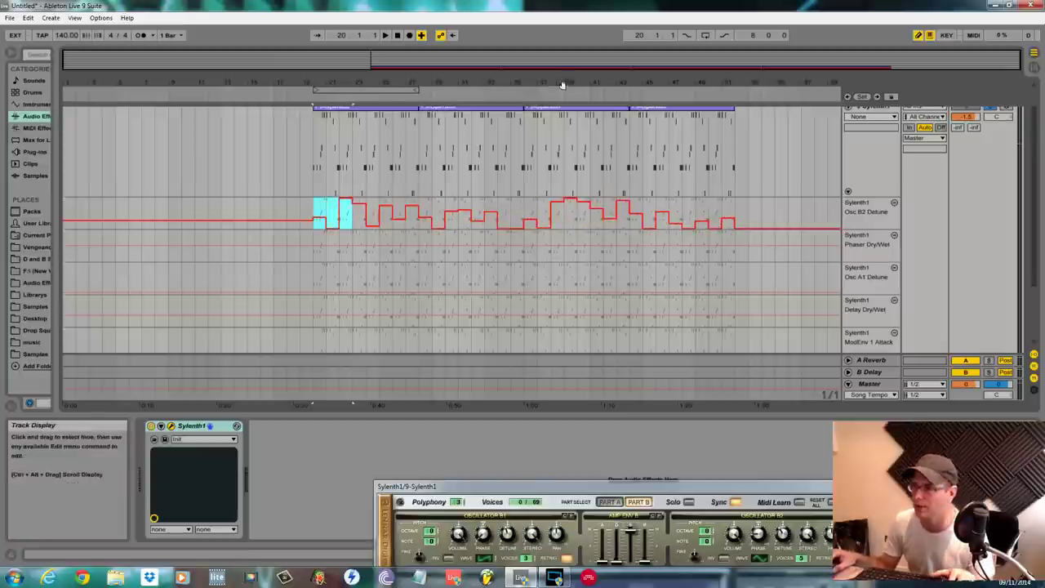
{"action": "key", "text": "space"}
{"action": "mouse_move", "coordinate": [560, 85]}
{"action": "left_mouse_down"}
{"action": "mouse_move", "coordinate": [553, 241]}
{"action": "mouse_move", "coordinate": [553, 225]}
{"action": "left_mouse_up"}
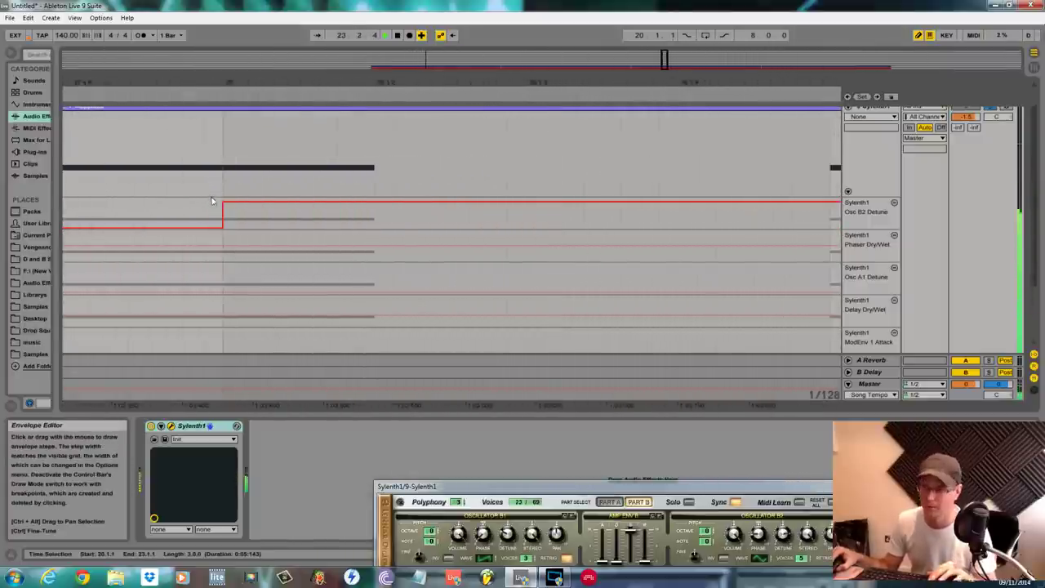
{"action": "left_click_drag", "start_coordinate": [284, 80], "coordinate": [284, 17]}
{"action": "key", "text": "space"}
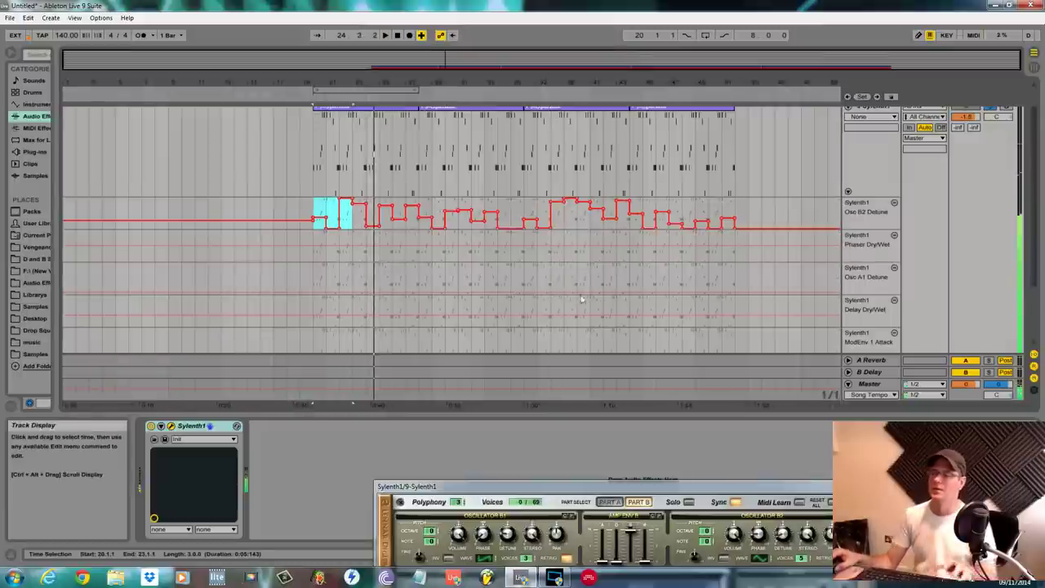
Clear the Osc B2 Detune and Phaser Dry/Wet automation from bar 19 to bar 57.
{"action": "left_click_drag", "start_coordinate": [304, 214], "coordinate": [800, 266]}
{"action": "key", "text": "Delete"}
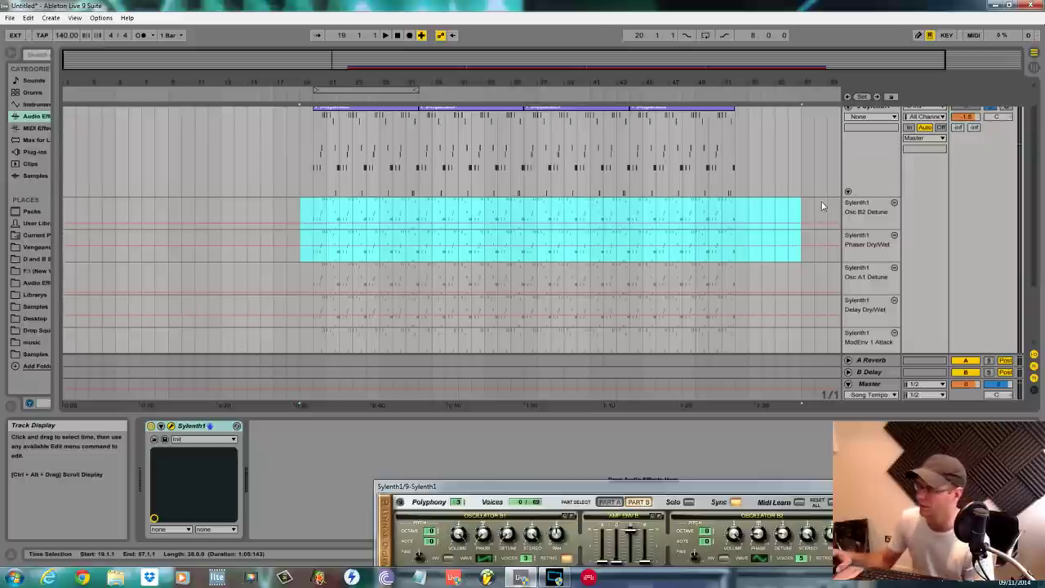
{"action": "left_click_drag", "start_coordinate": [535, 82], "coordinate": [535, 59]}
{"action": "scroll", "coordinate": [594, 213], "scroll_direction": "up", "scroll_amount": 1}
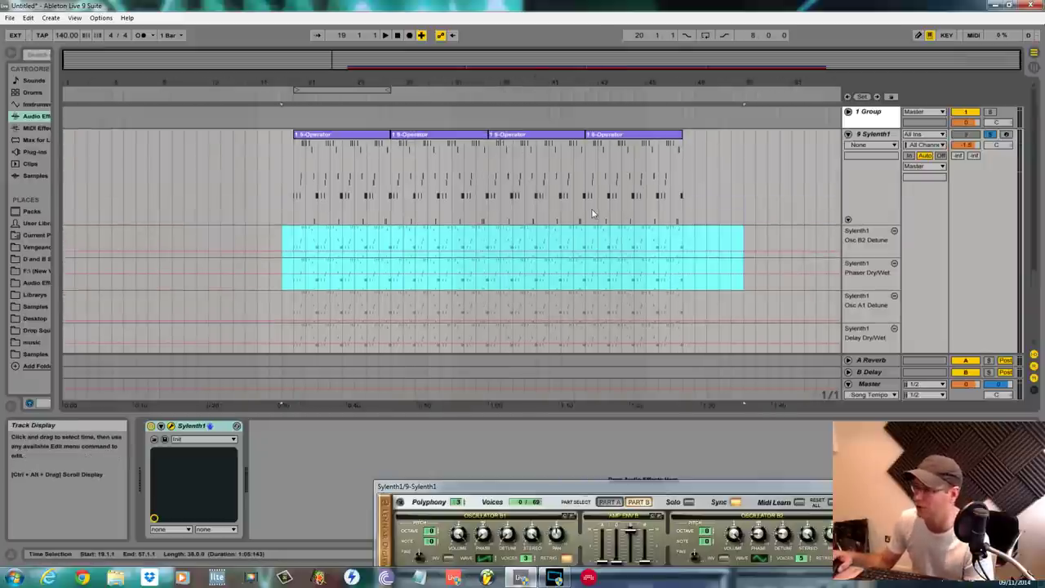
Place the insert marker at bar 20 and move the Sylenth1 plug-in window up below the clips so its controls are accessible.
{"action": "left_click", "coordinate": [295, 174]}
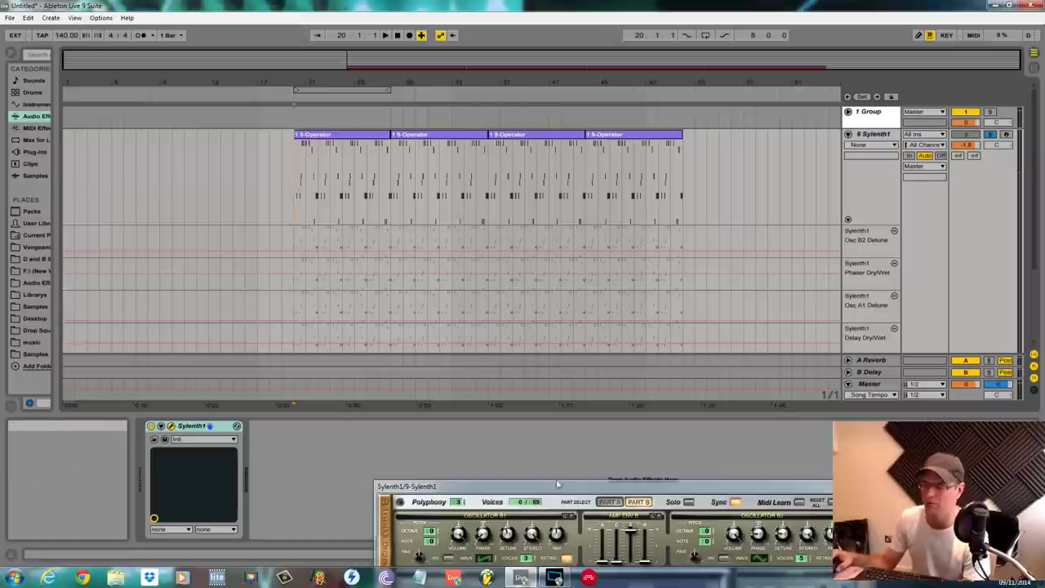
{"action": "left_click_drag", "start_coordinate": [557, 482], "coordinate": [395, 272]}
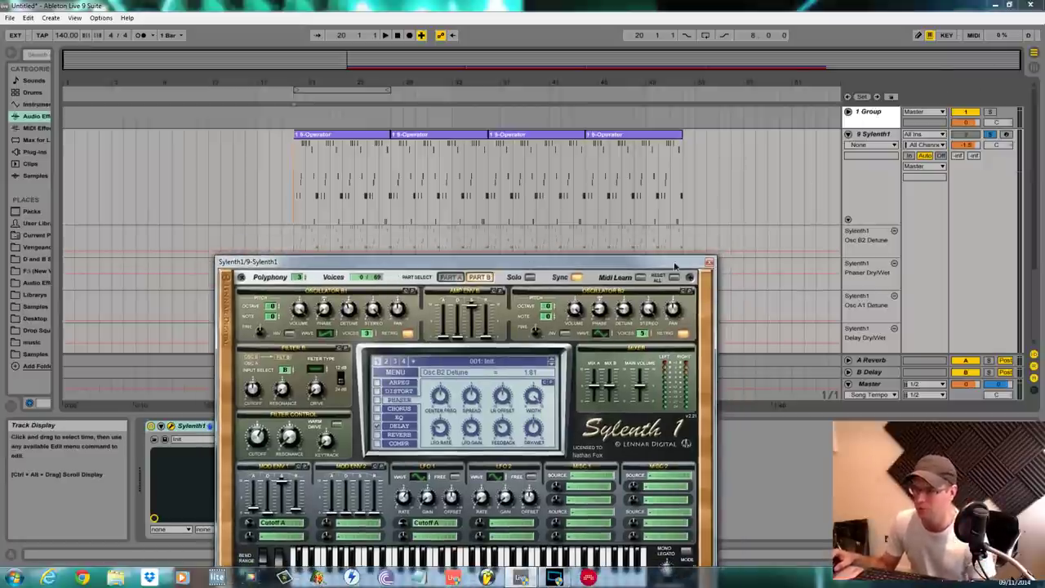
{"action": "left_click_drag", "start_coordinate": [675, 266], "coordinate": [688, 357]}
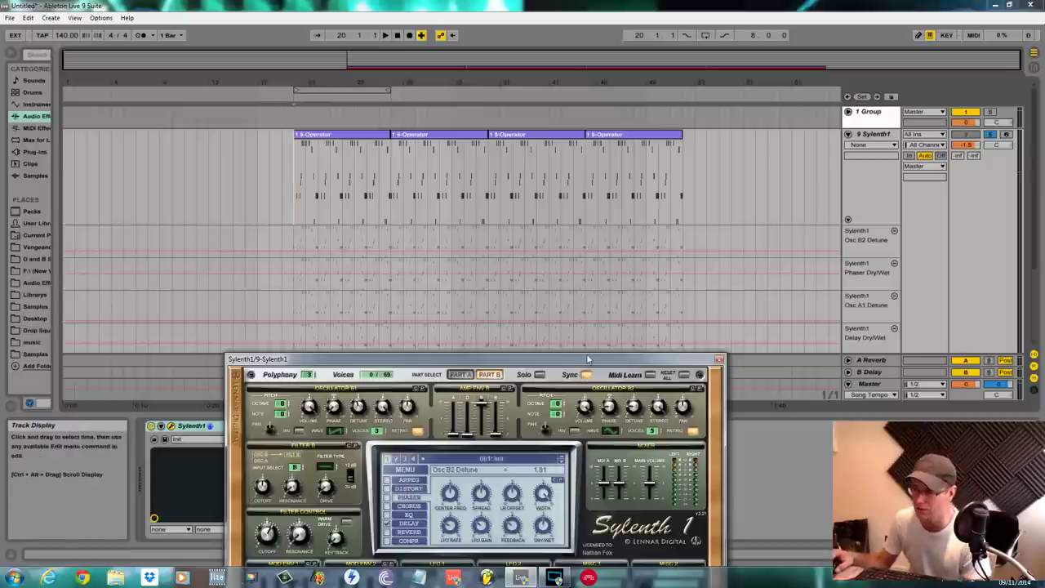
{"action": "left_click_drag", "start_coordinate": [586, 367], "coordinate": [618, 276]}
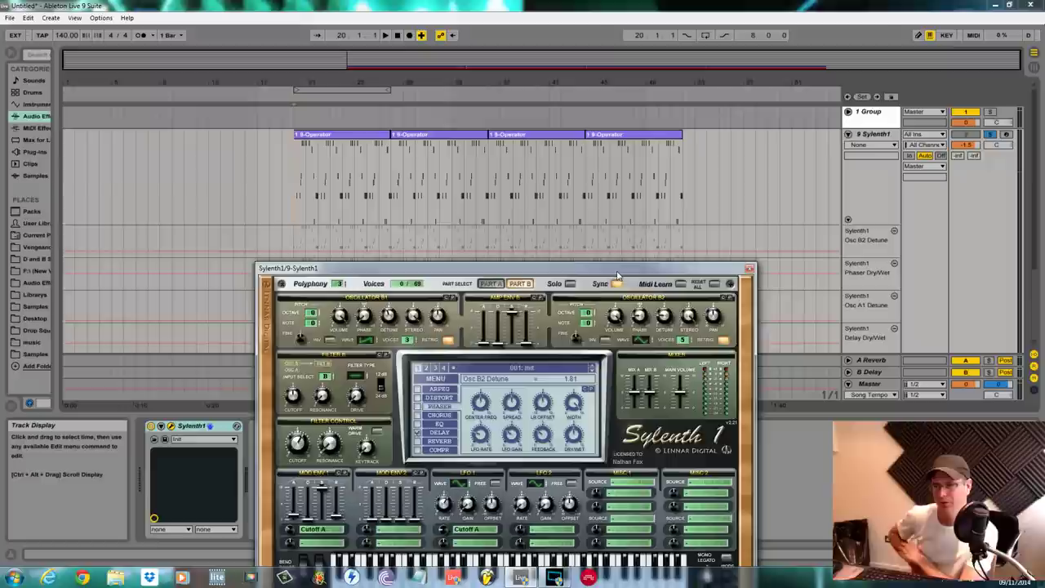